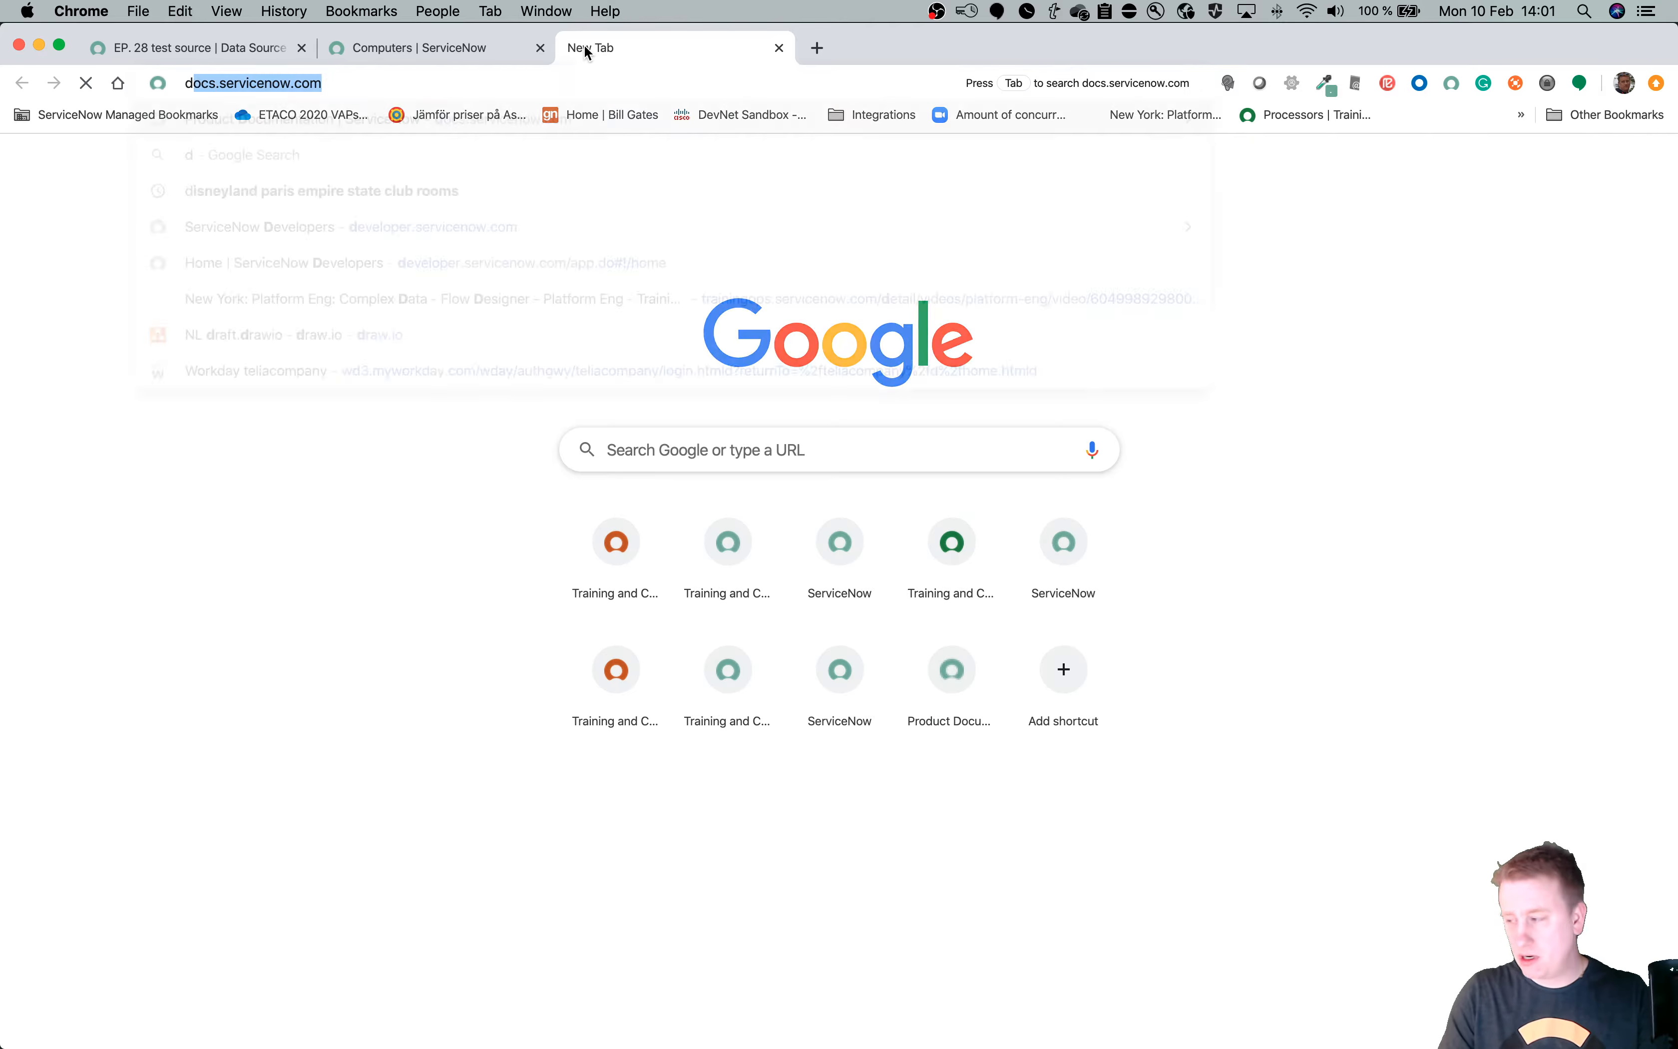
Open docs.servicenow.com and search the product documentation for "robust import set transformer".
key("Return")
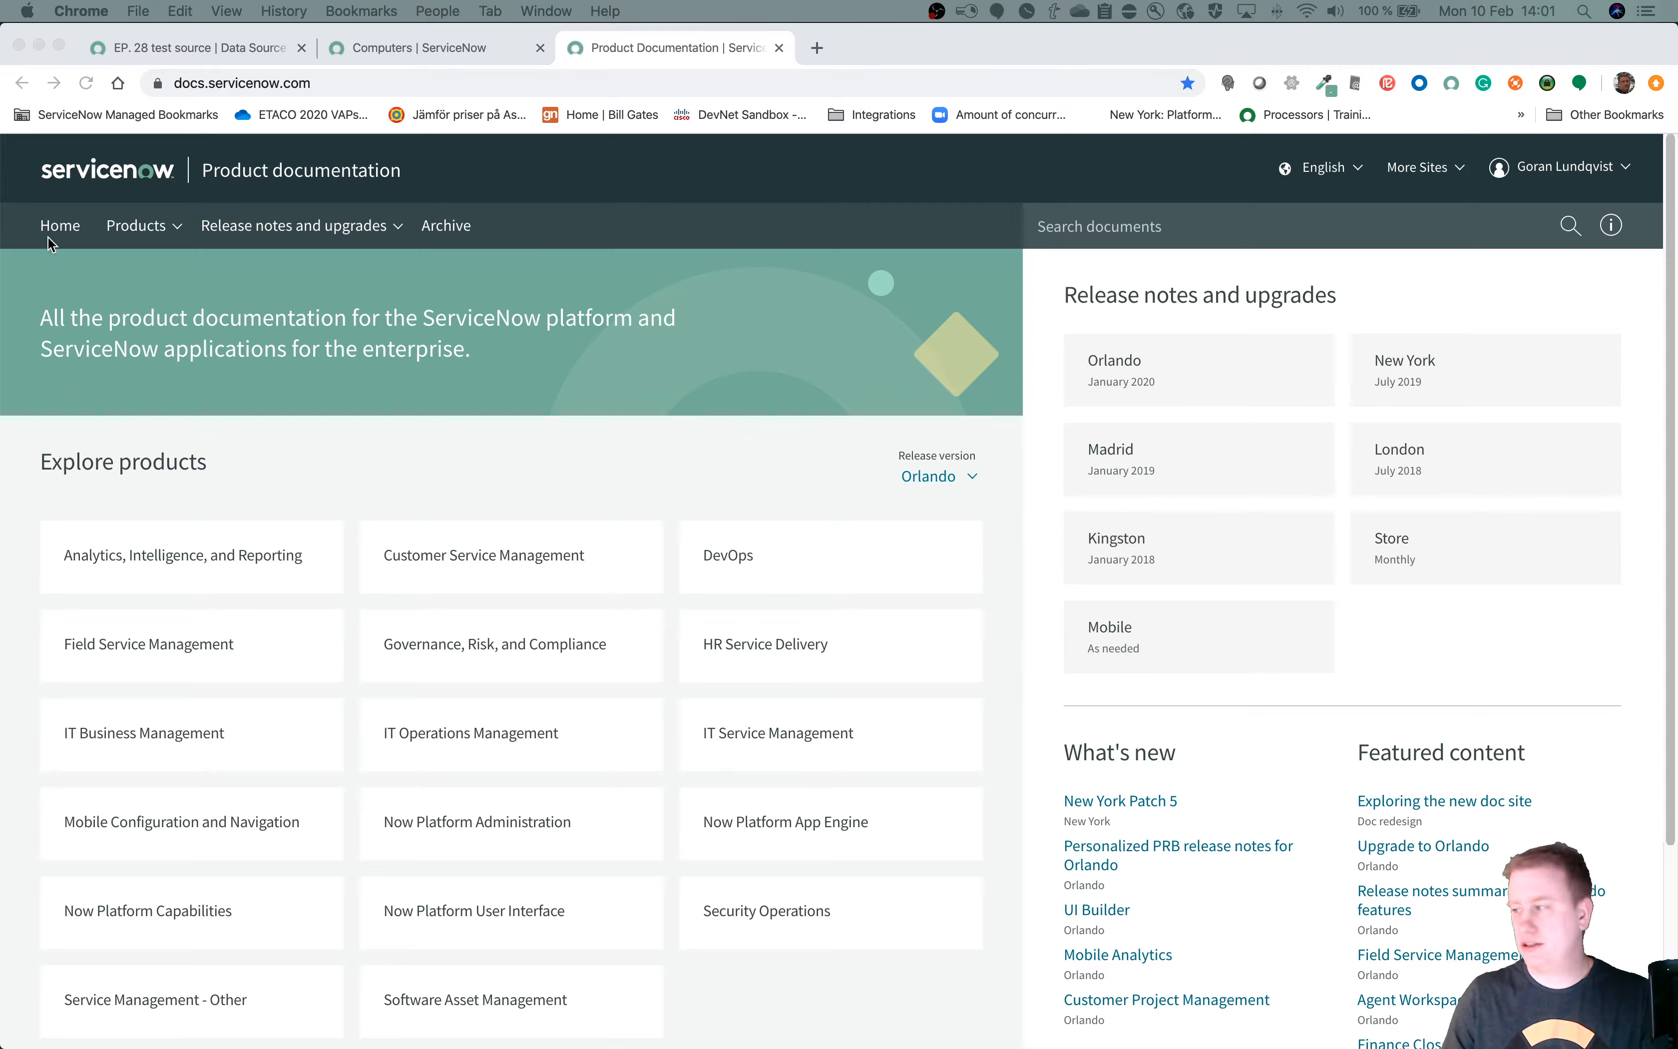
left_click(1130, 228)
type("ro")
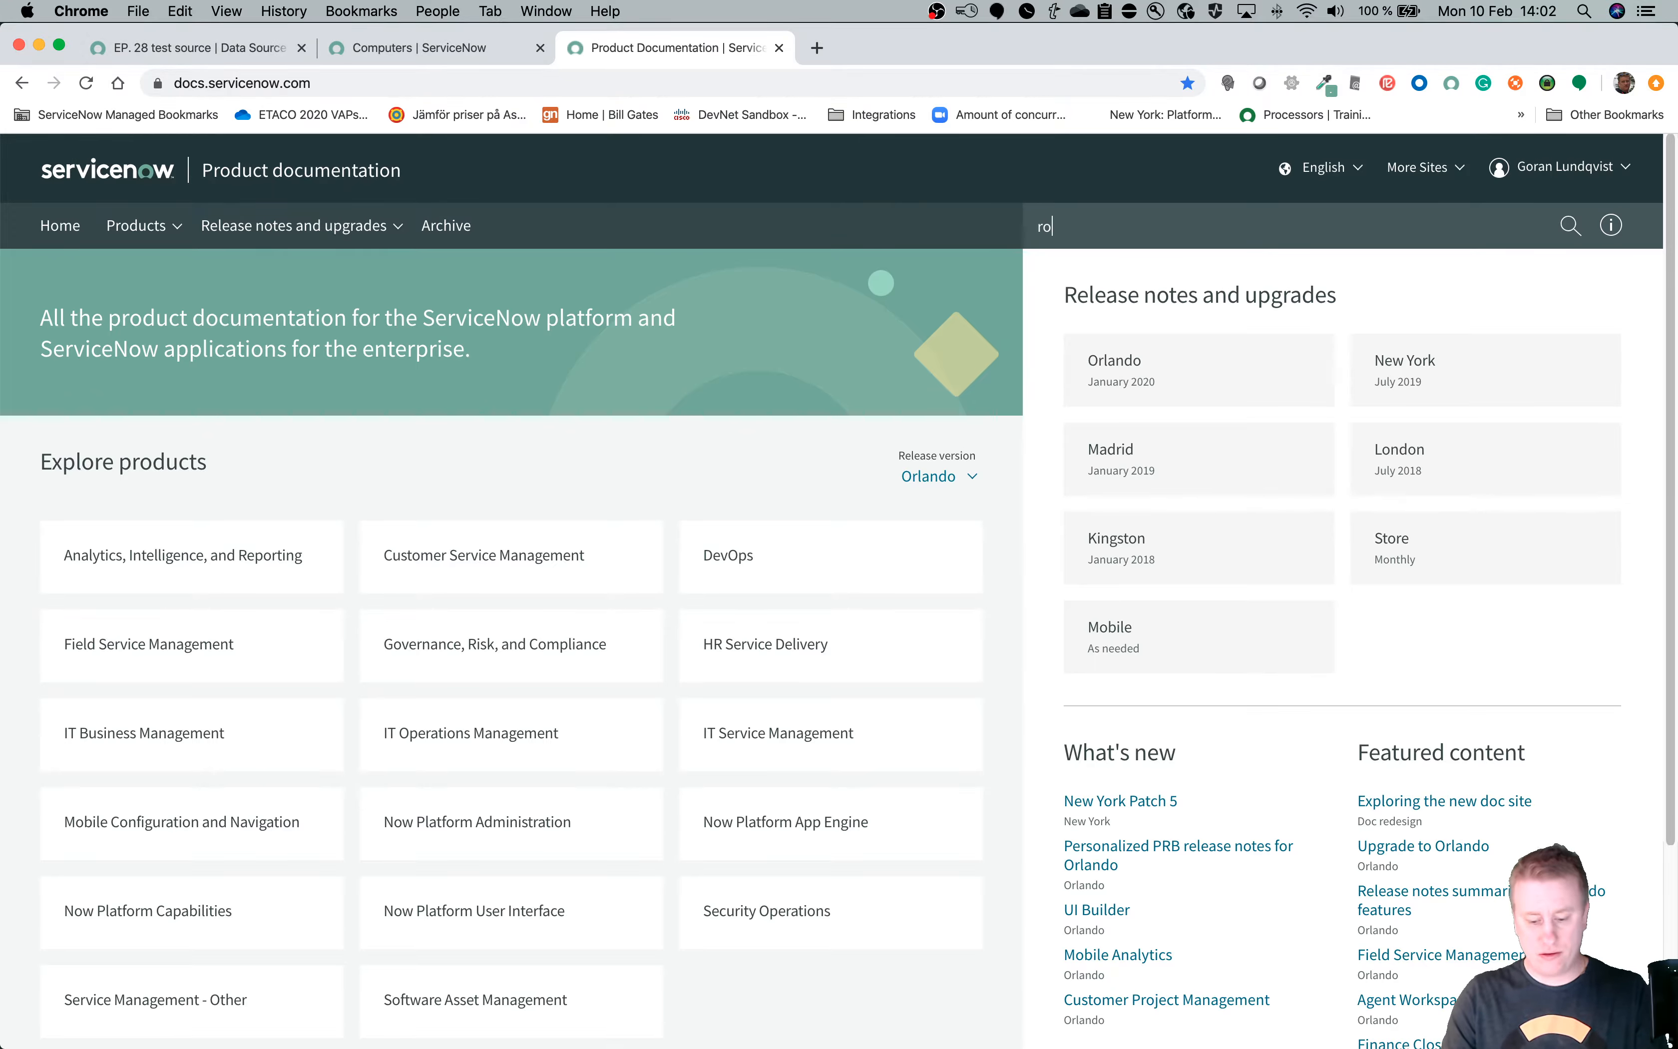
type("bust import set transformer")
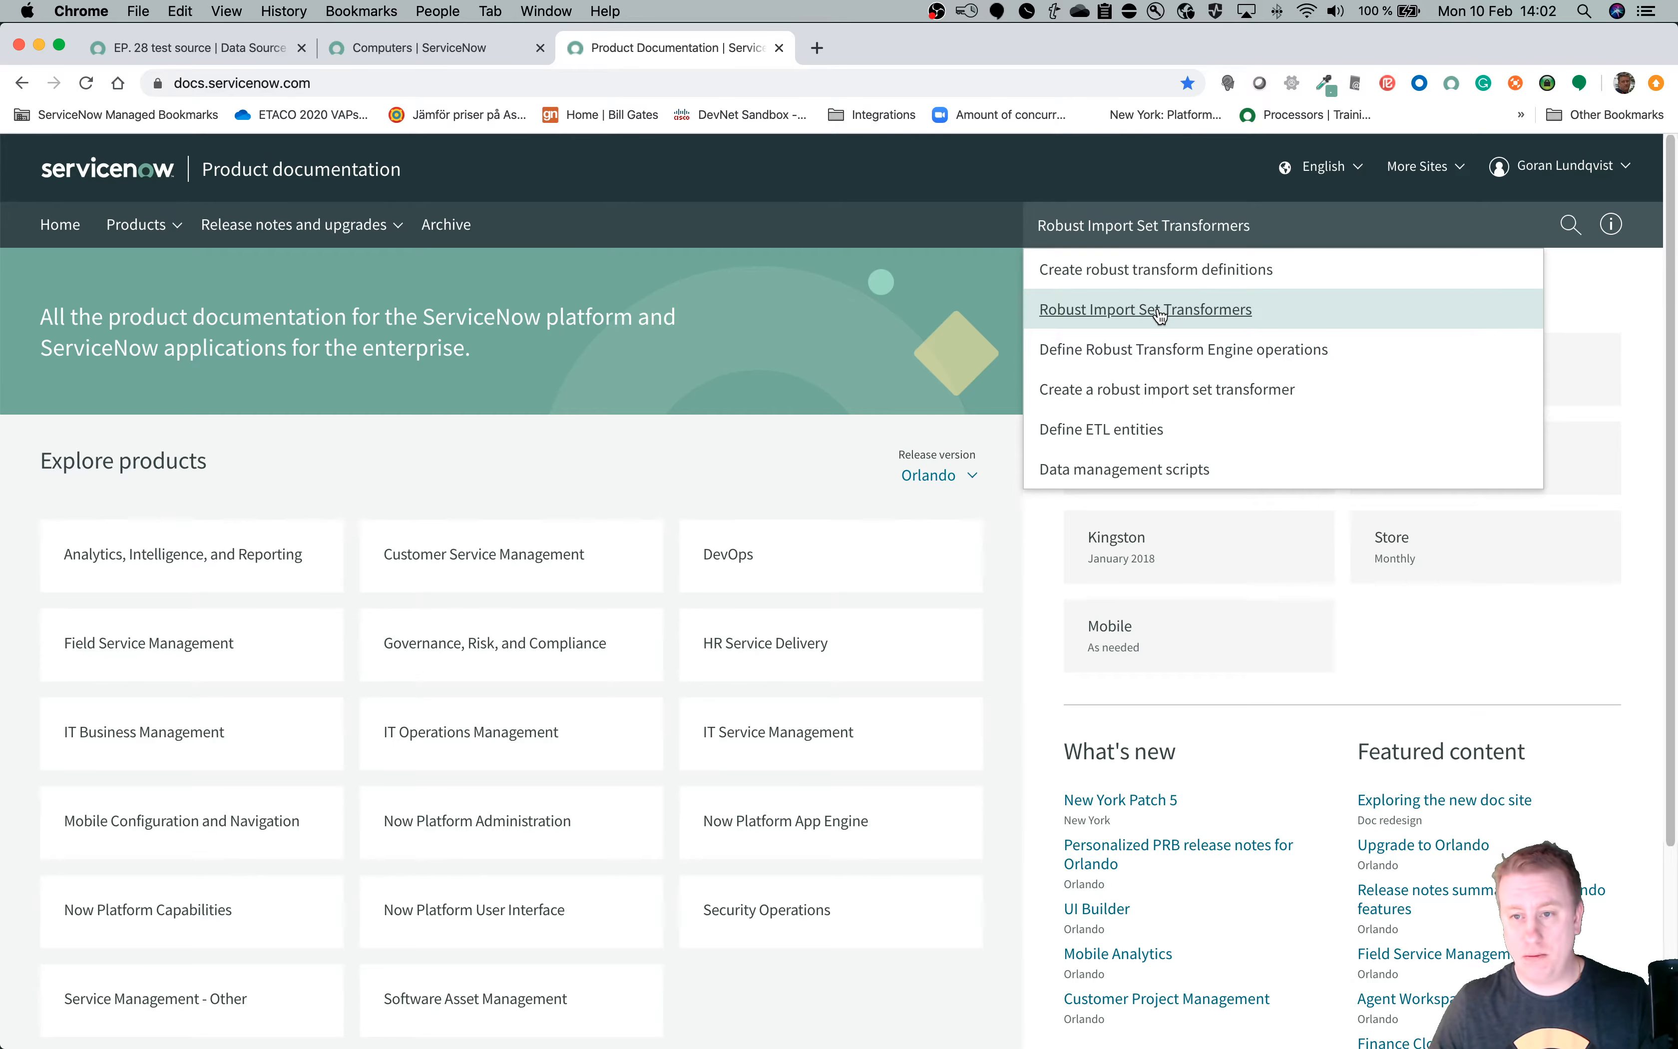
Open the "Create a robust import set transformer" article, then go up to its parent topic, Robust Import Set Transformers.
left_click(1156, 390)
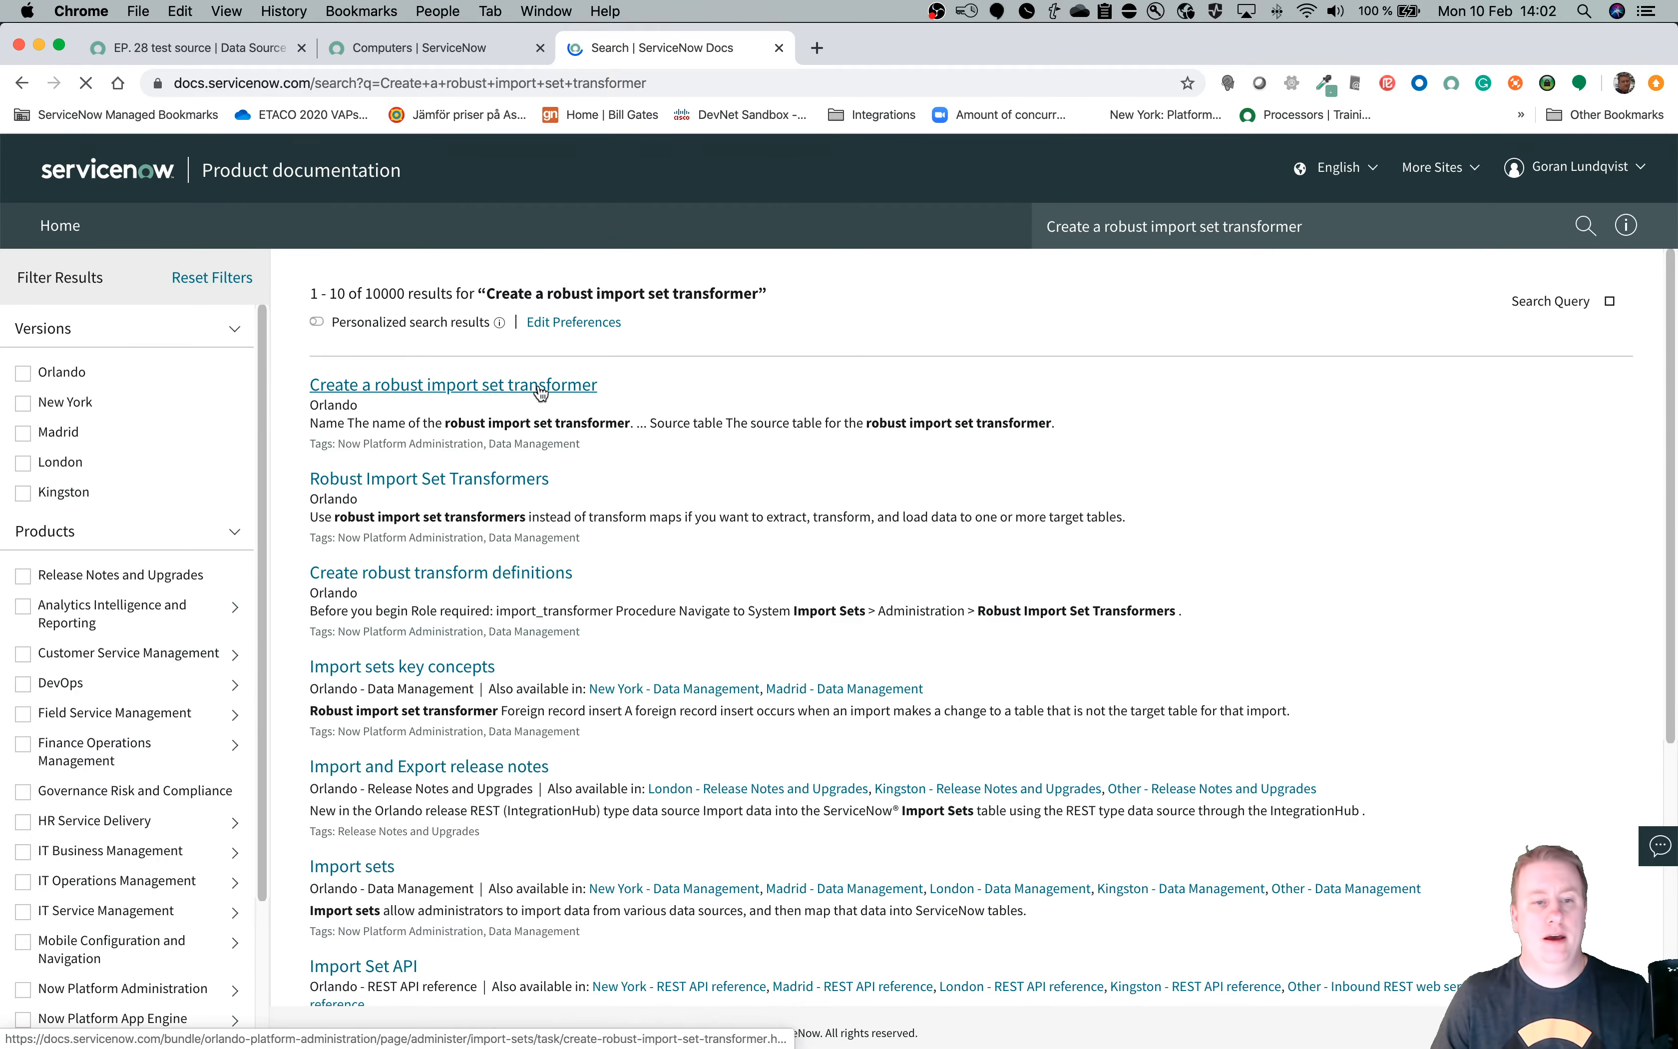
left_click(505, 389)
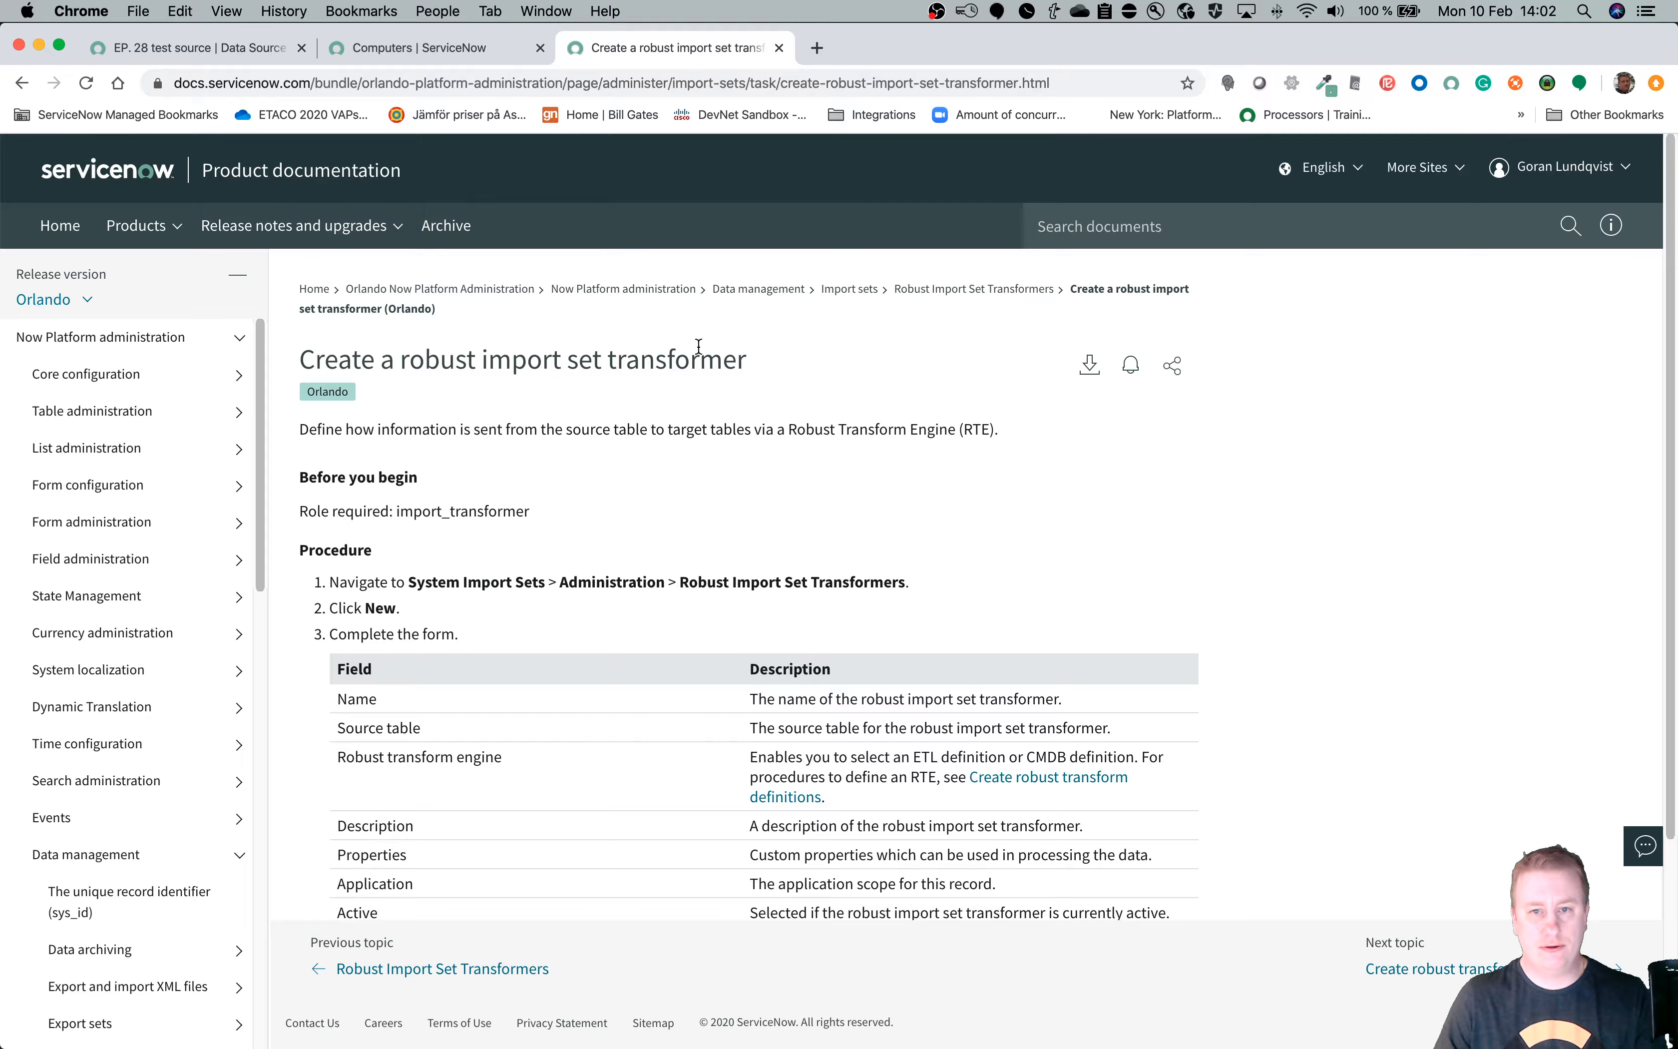
left_click(967, 290)
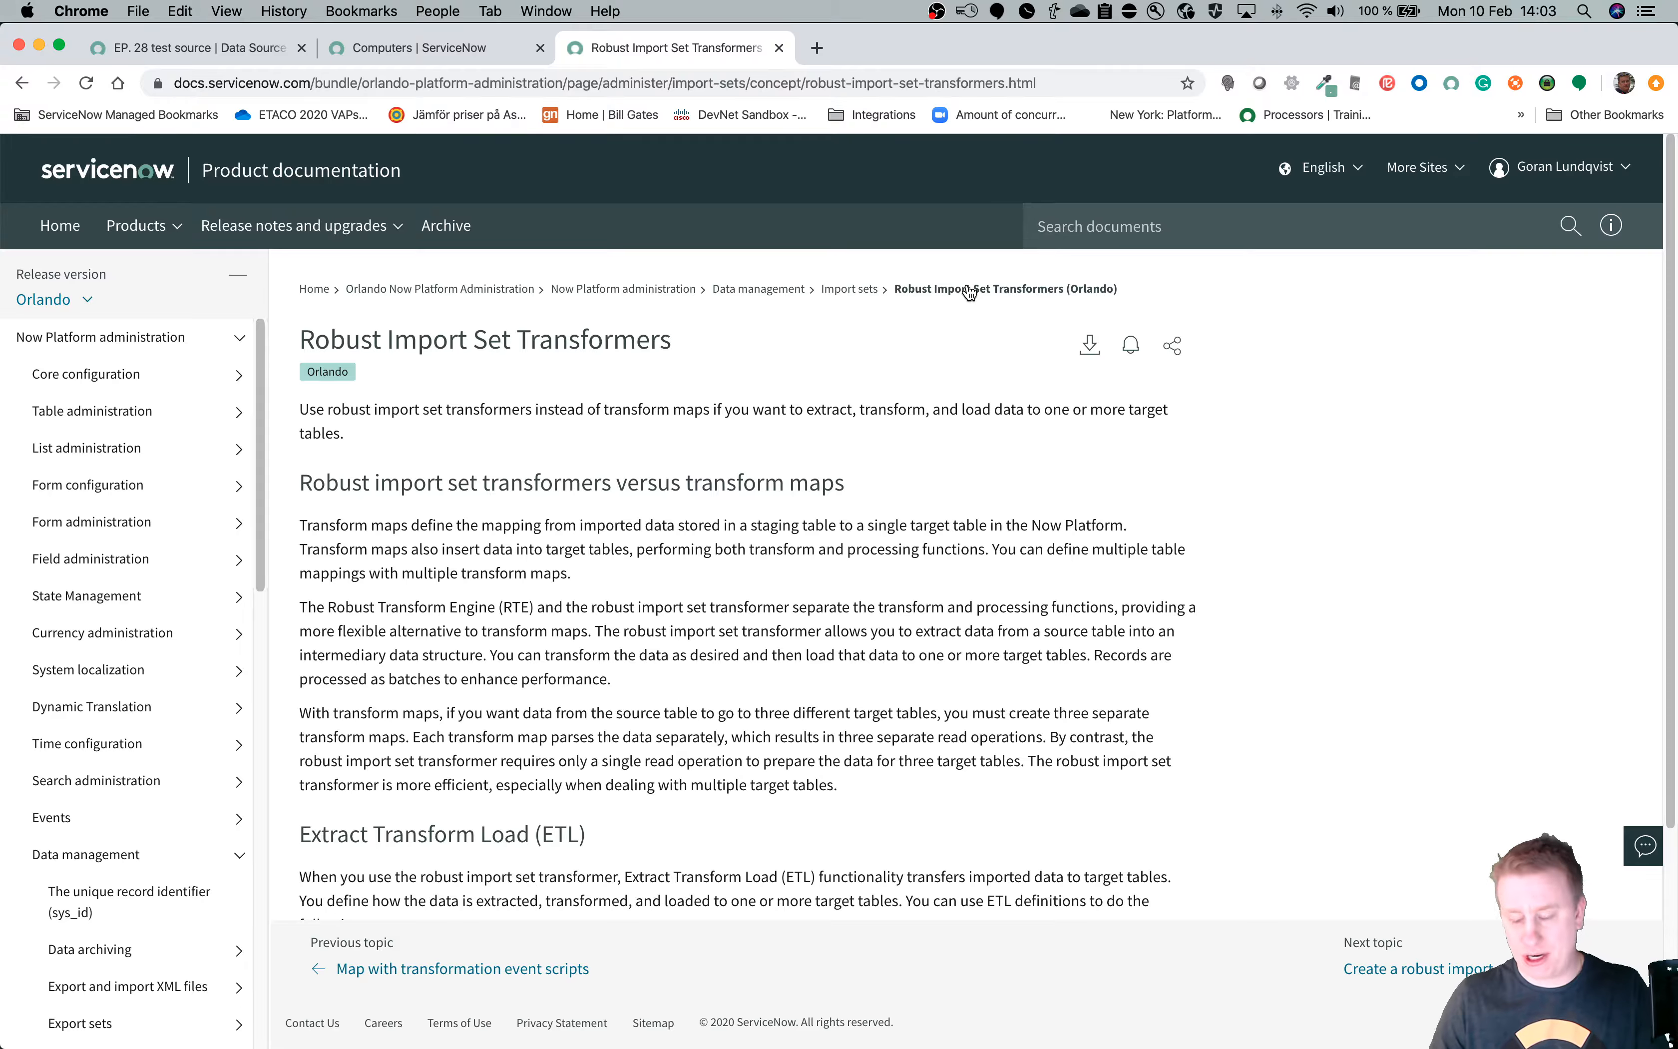
Switch to the EP 28 computers workbook in Excel and examine its user and computer columns.
key("super+Tab")
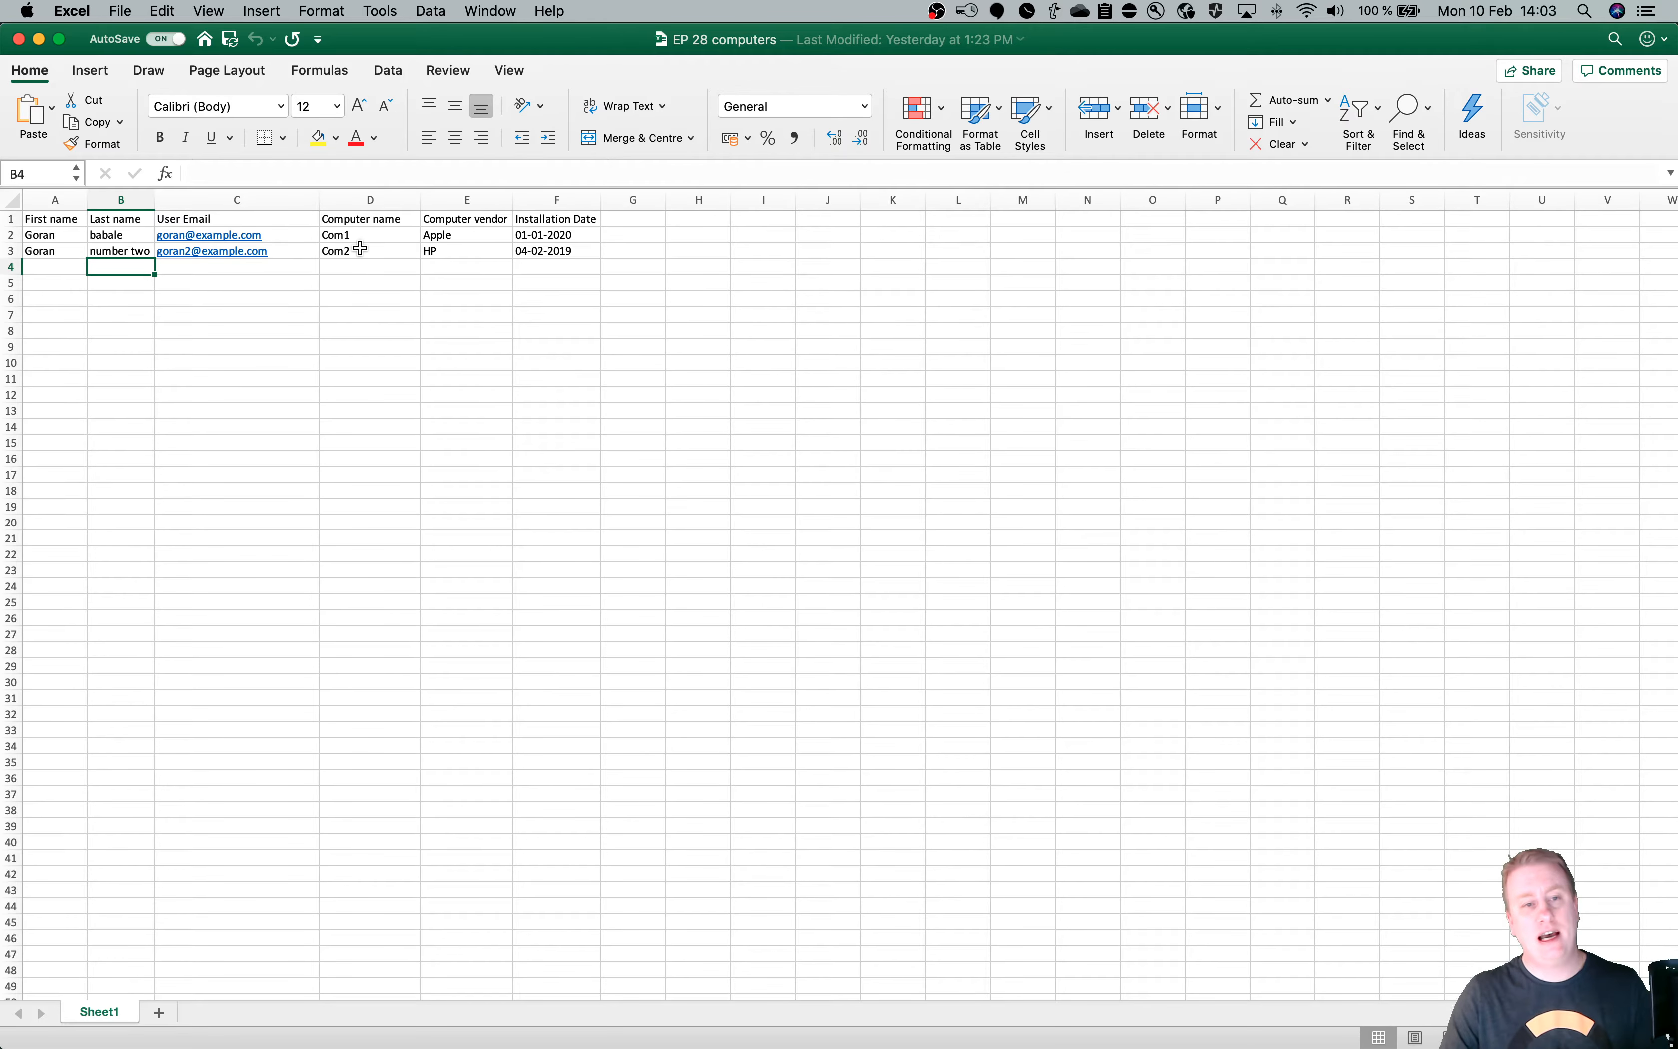
scroll(360, 248, "right", 5)
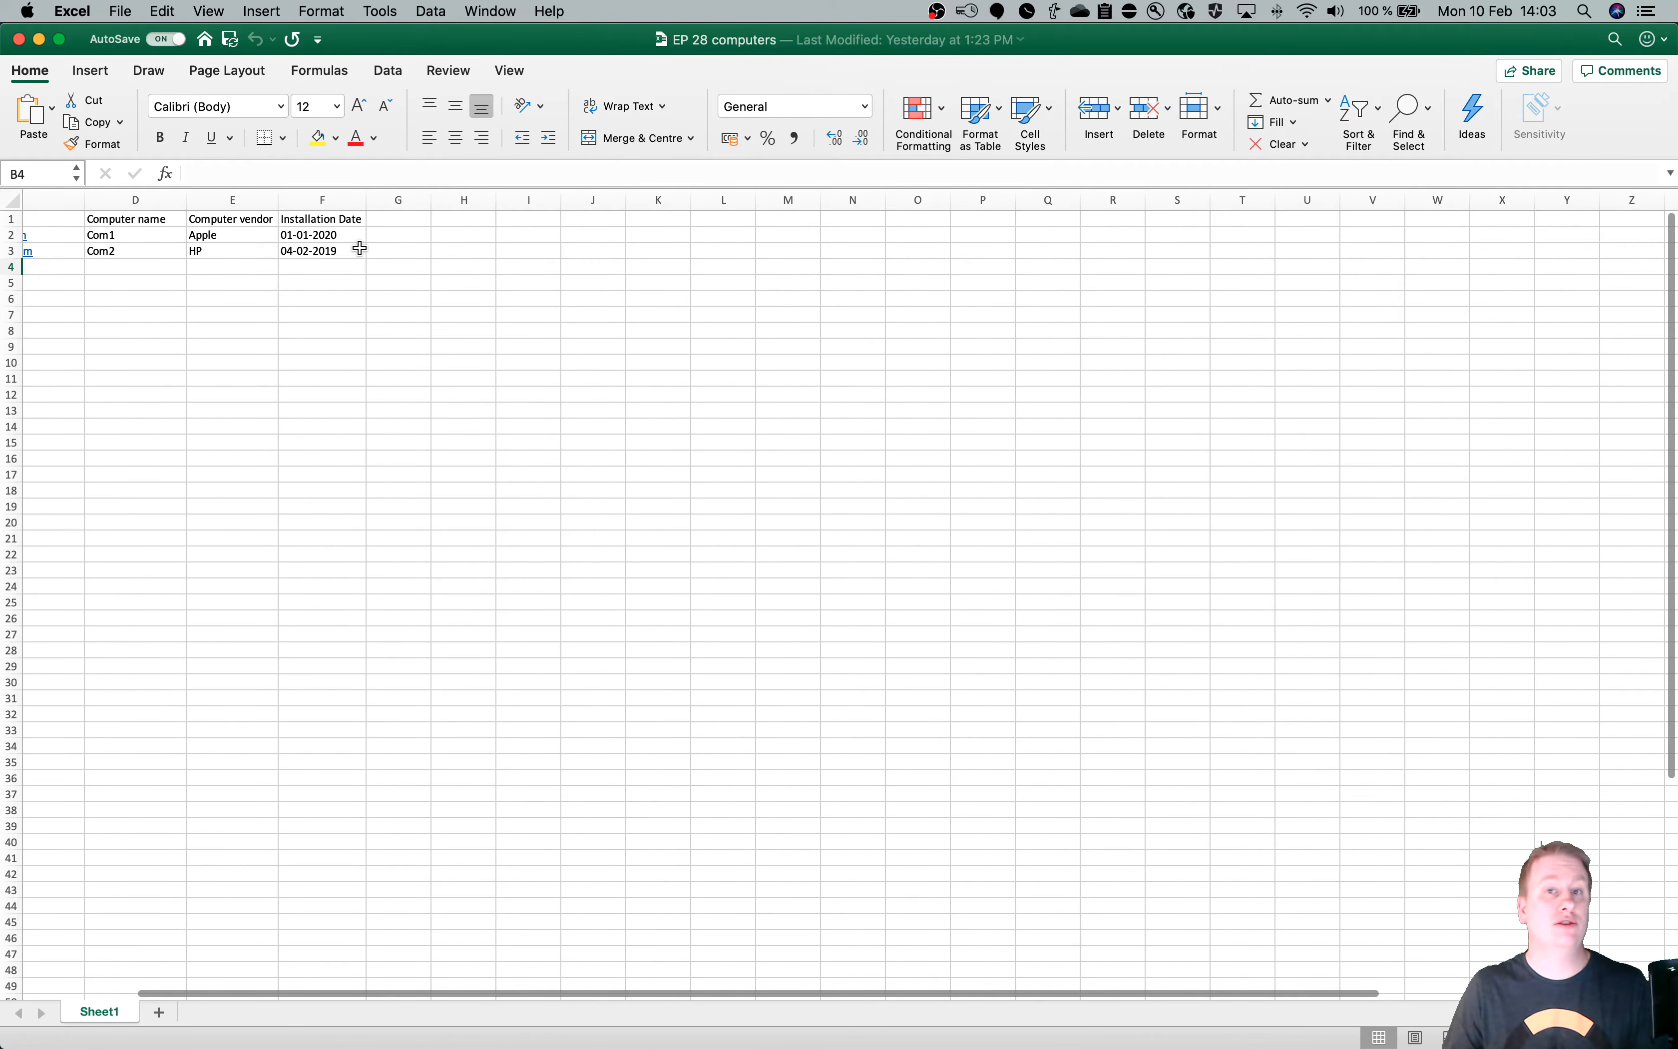
scroll(360, 249, "left", 5)
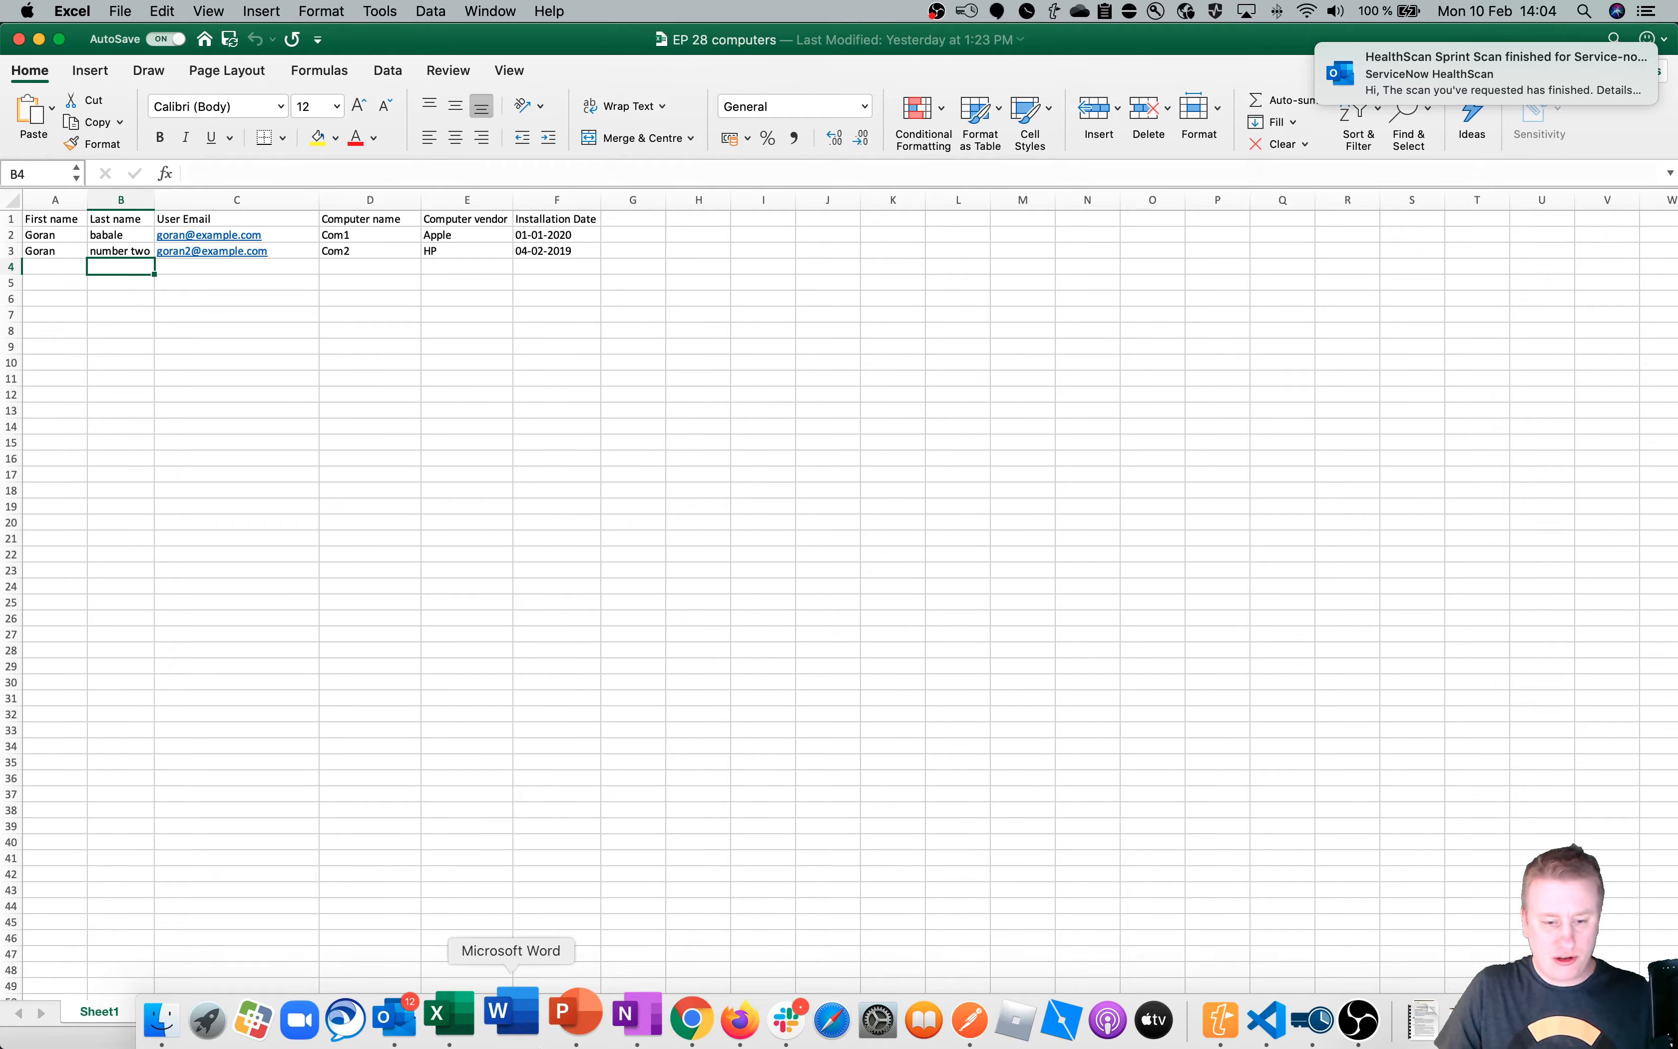
Quit Outlook and Slack while keeping the EP 28 computers workbook open.
right_click(437, 1029)
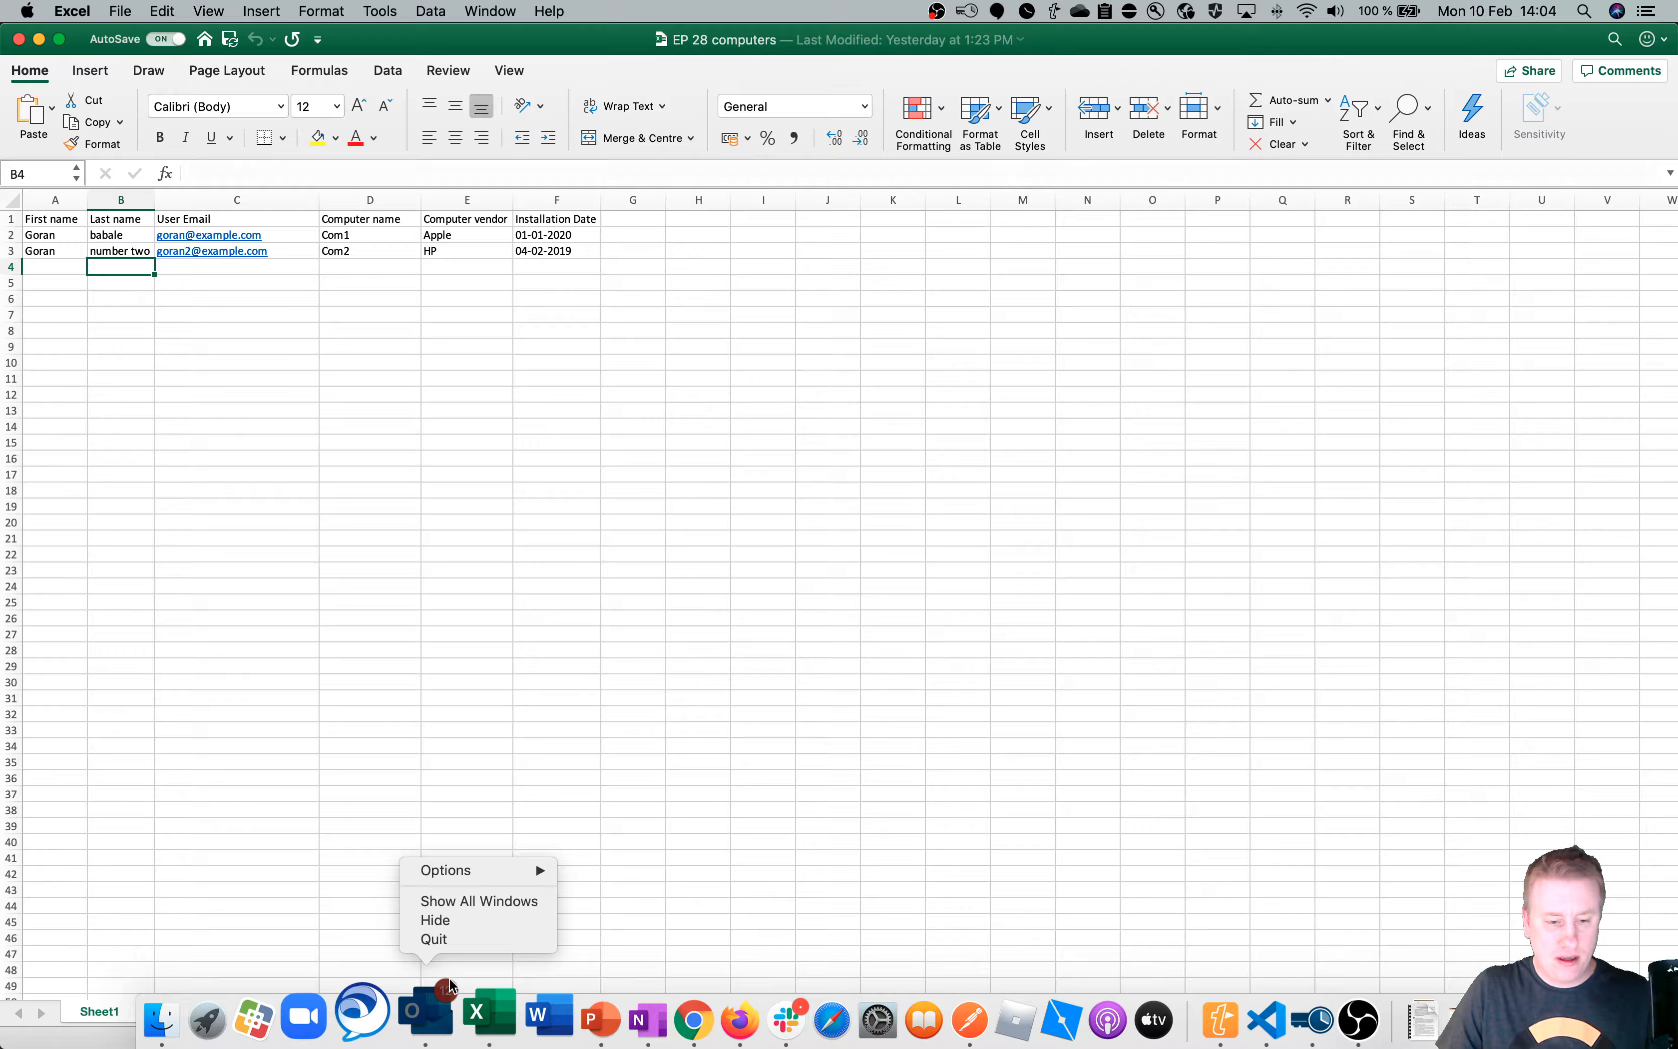
left_click(454, 939)
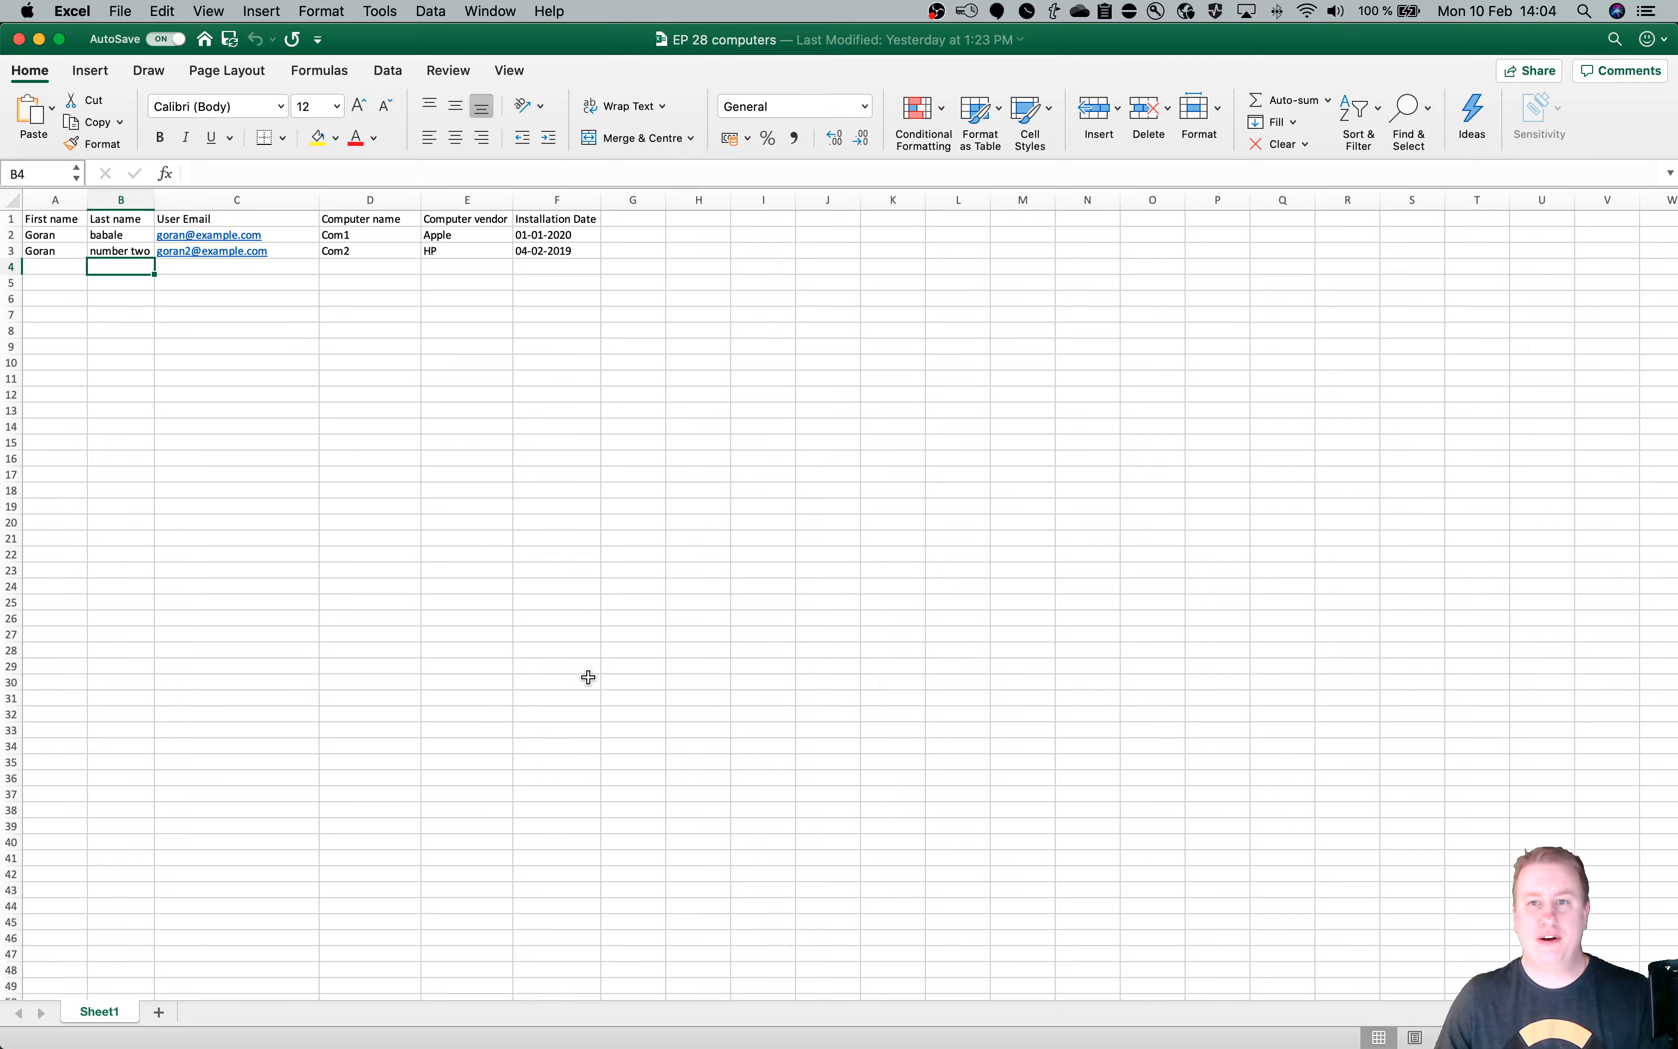
scroll(553, 648, "down", 1)
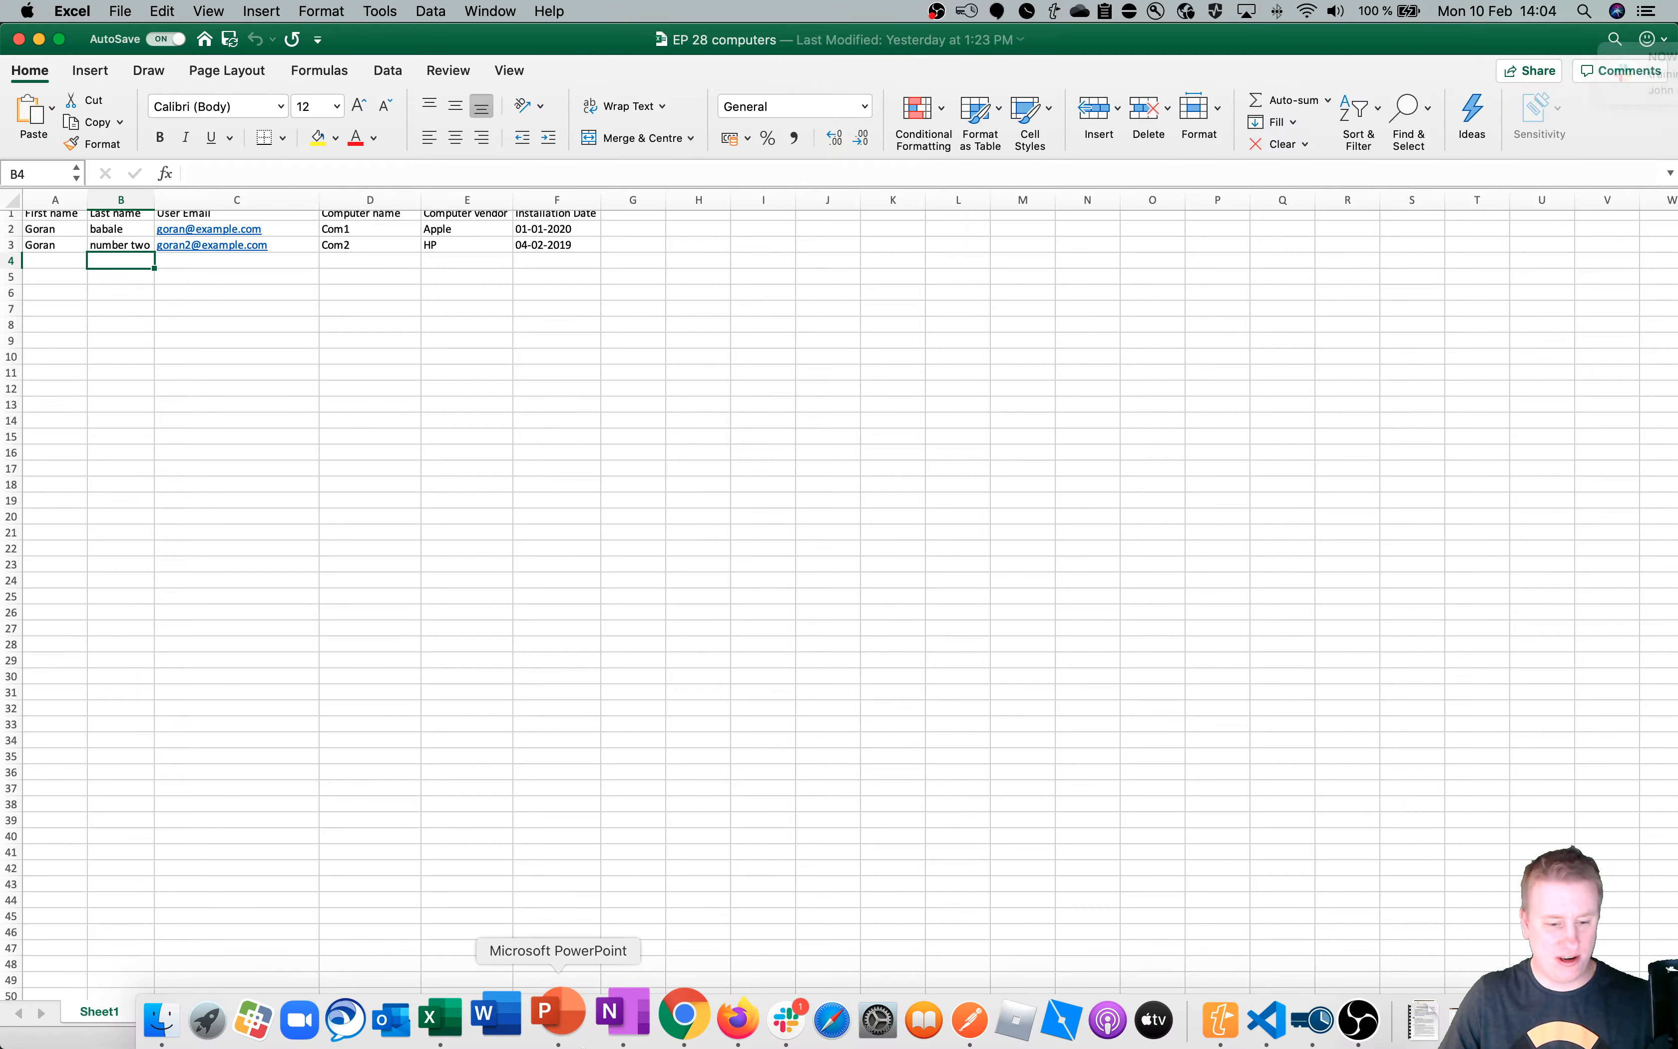
right_click(658, 1025)
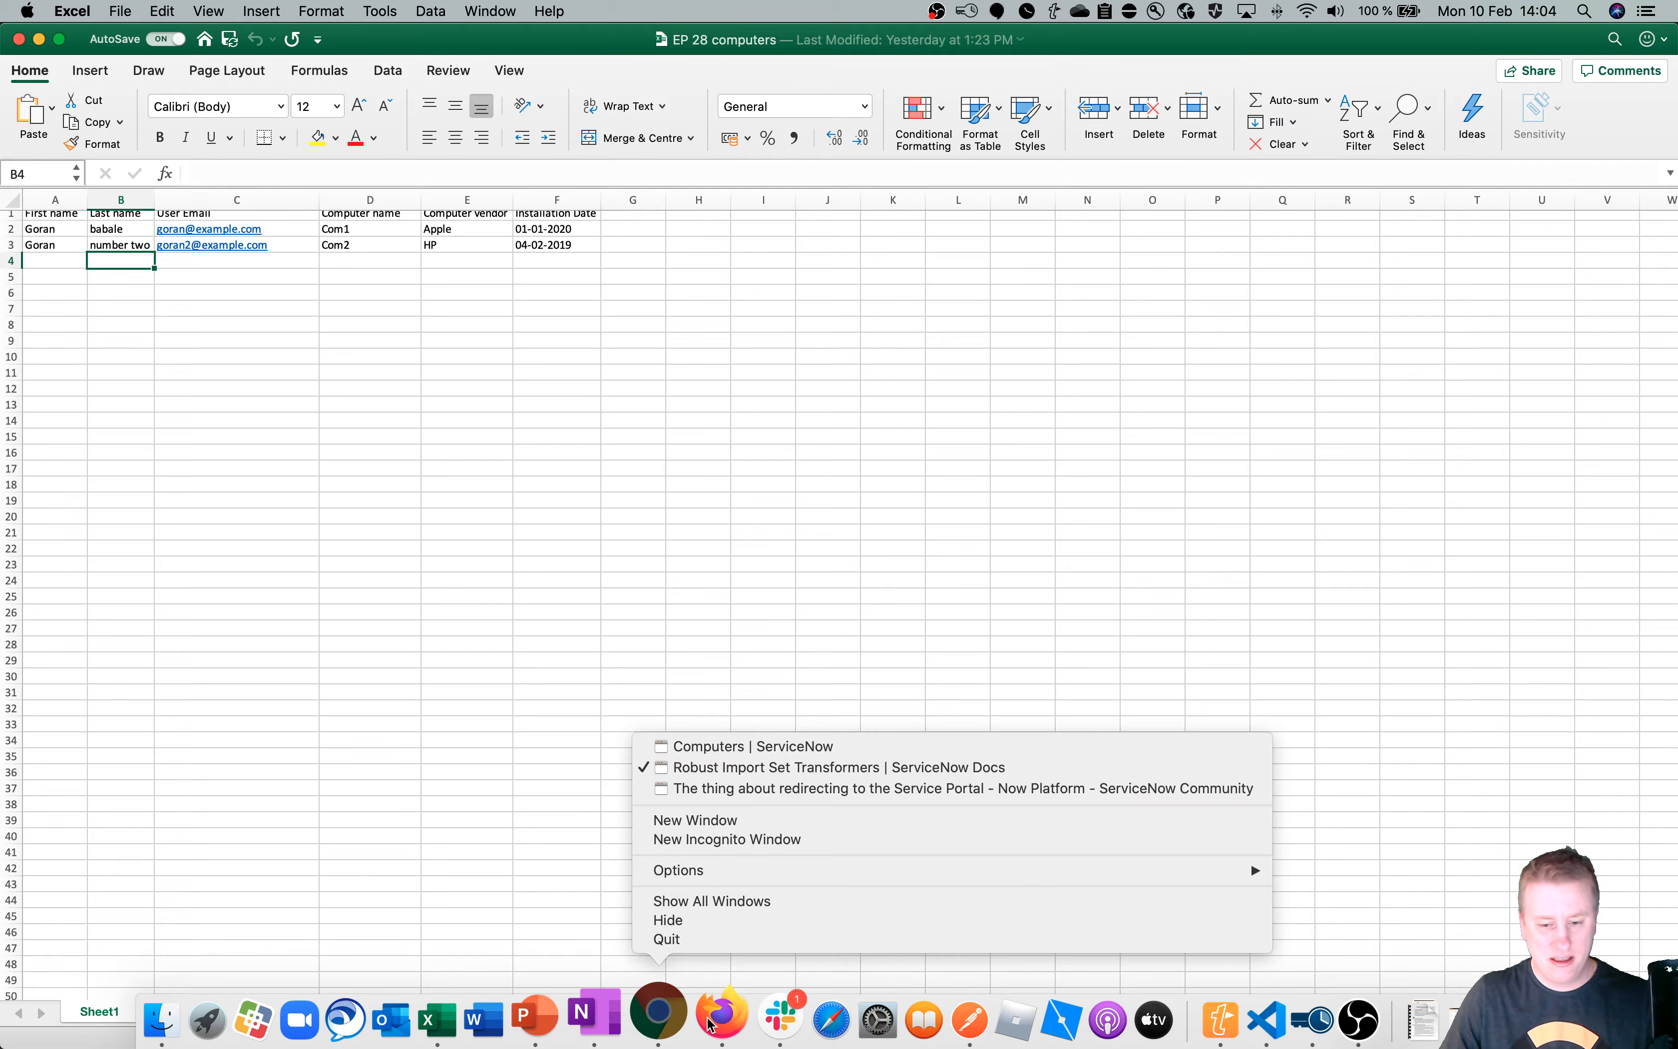
right_click(774, 1023)
left_click(784, 949)
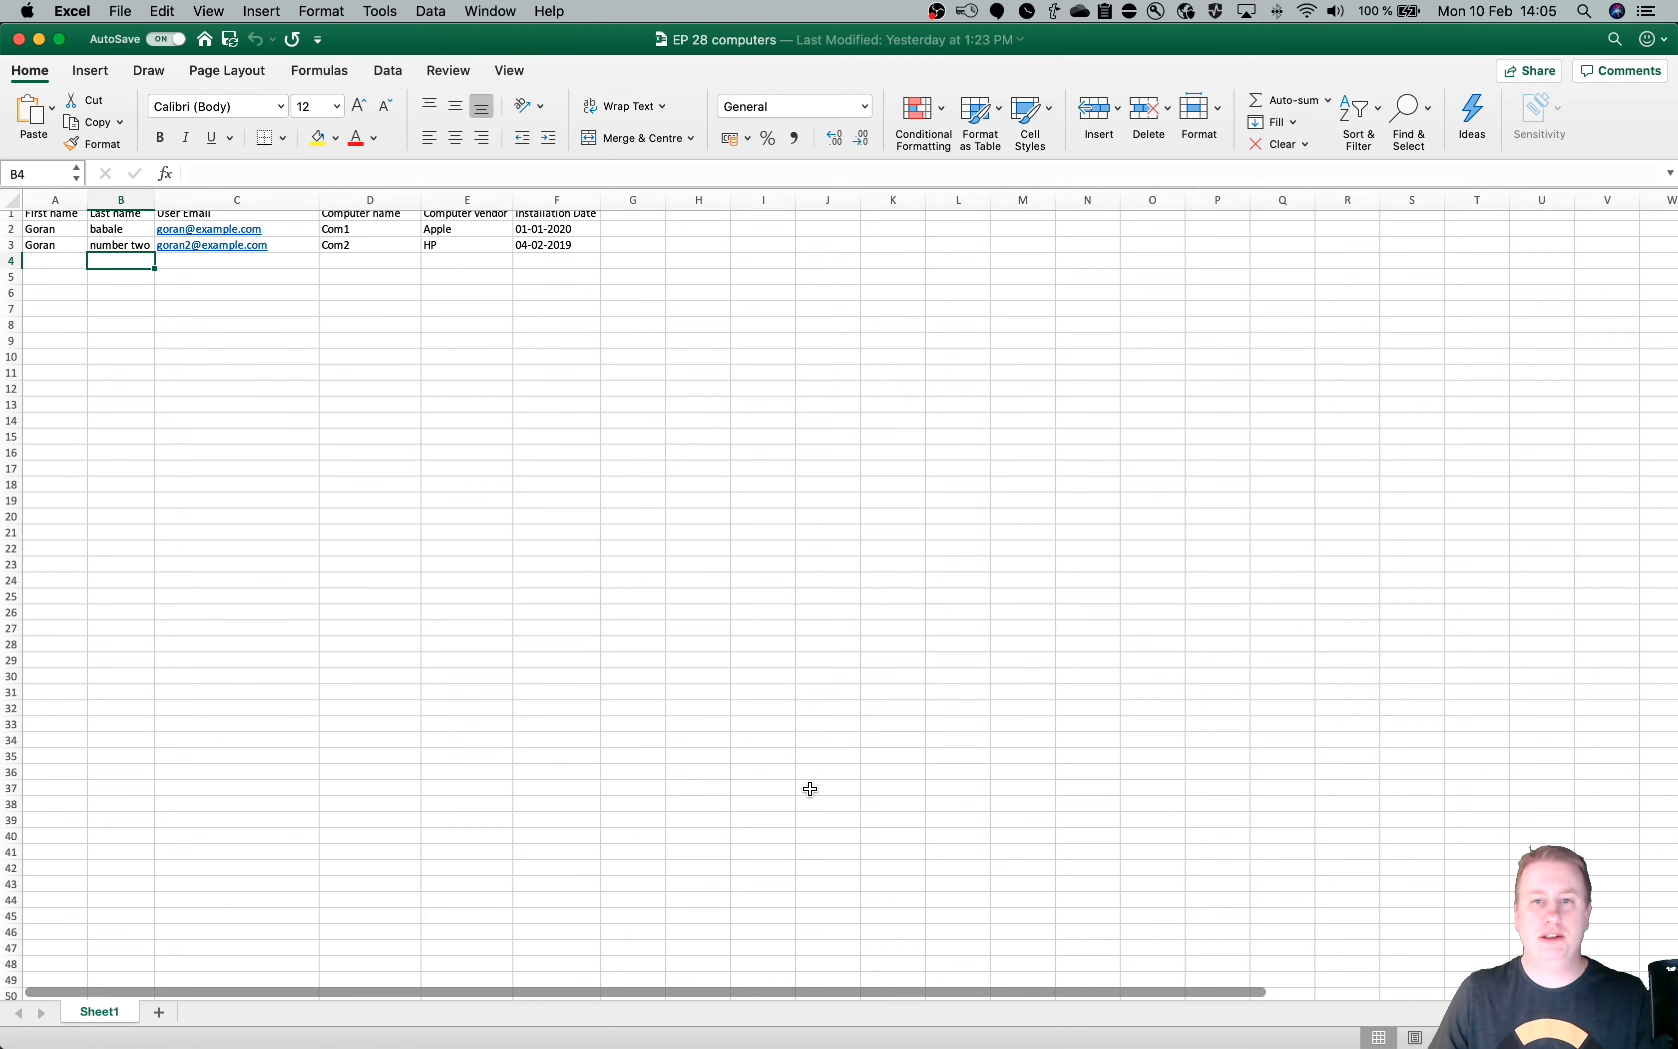
scroll(763, 774, "down", 1)
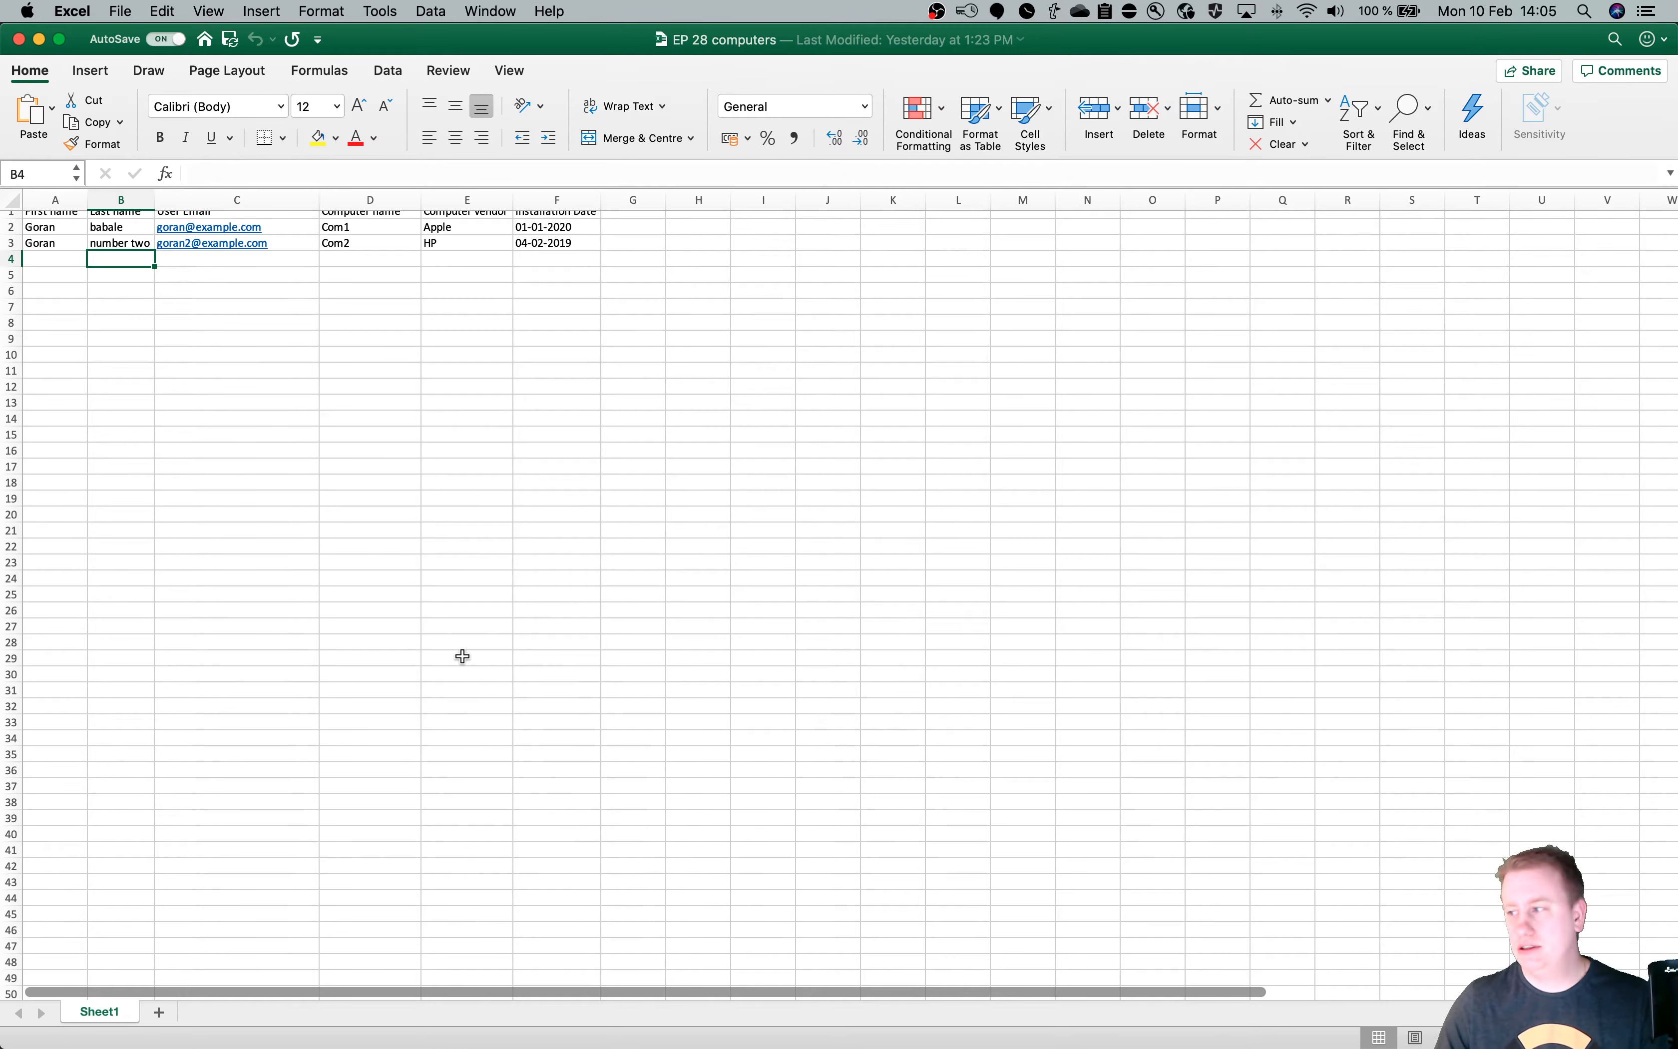
Minimize the workbook and review the EP. 28 test source data source record in Chrome.
left_click(41, 39)
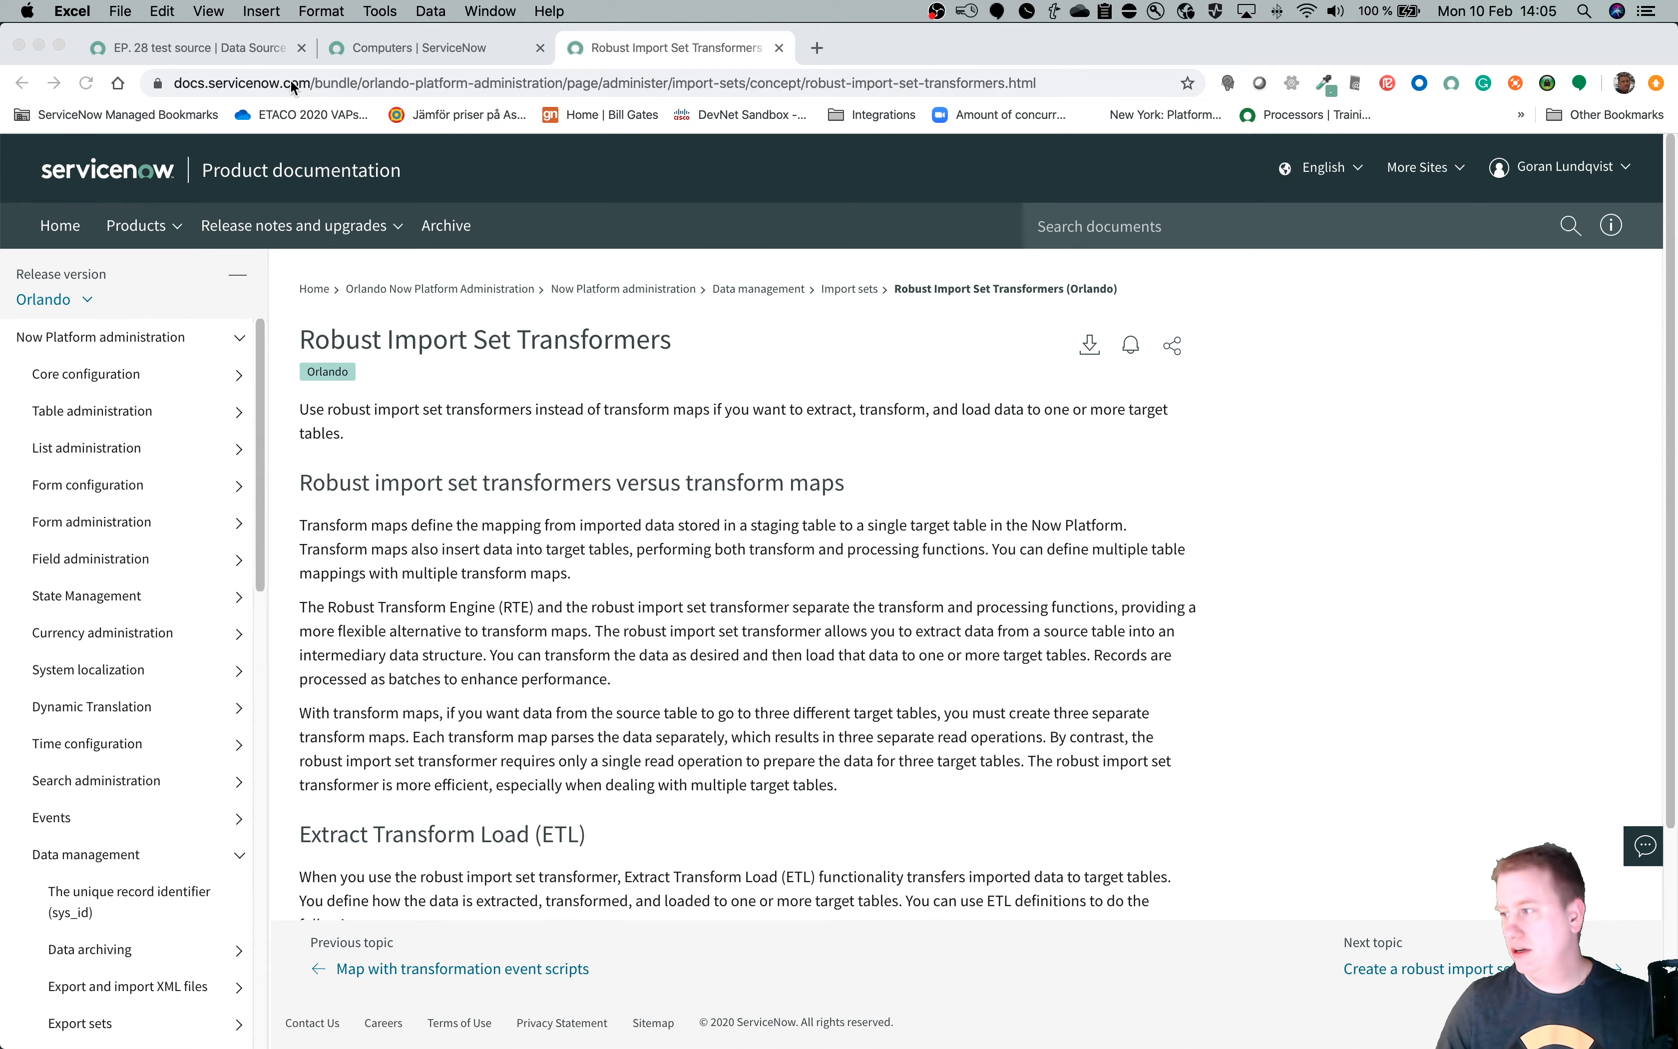
left_click(219, 48)
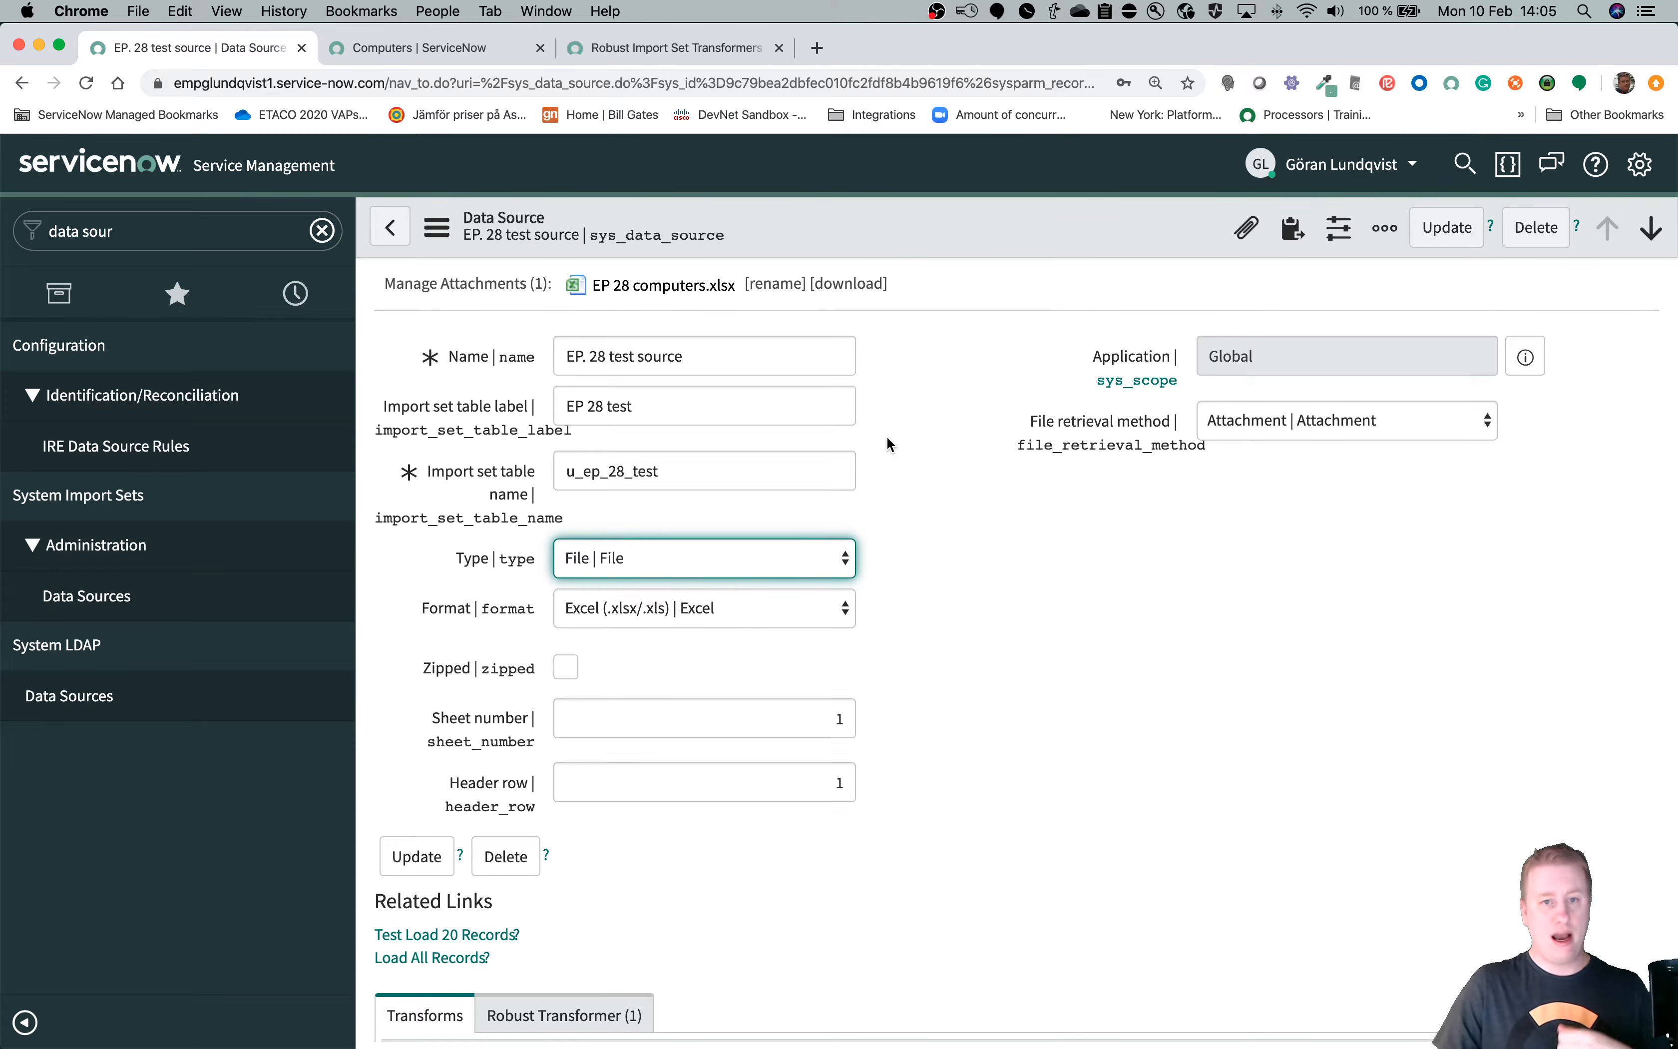
scroll(885, 436, "down", 1)
scroll(886, 435, "up", 1)
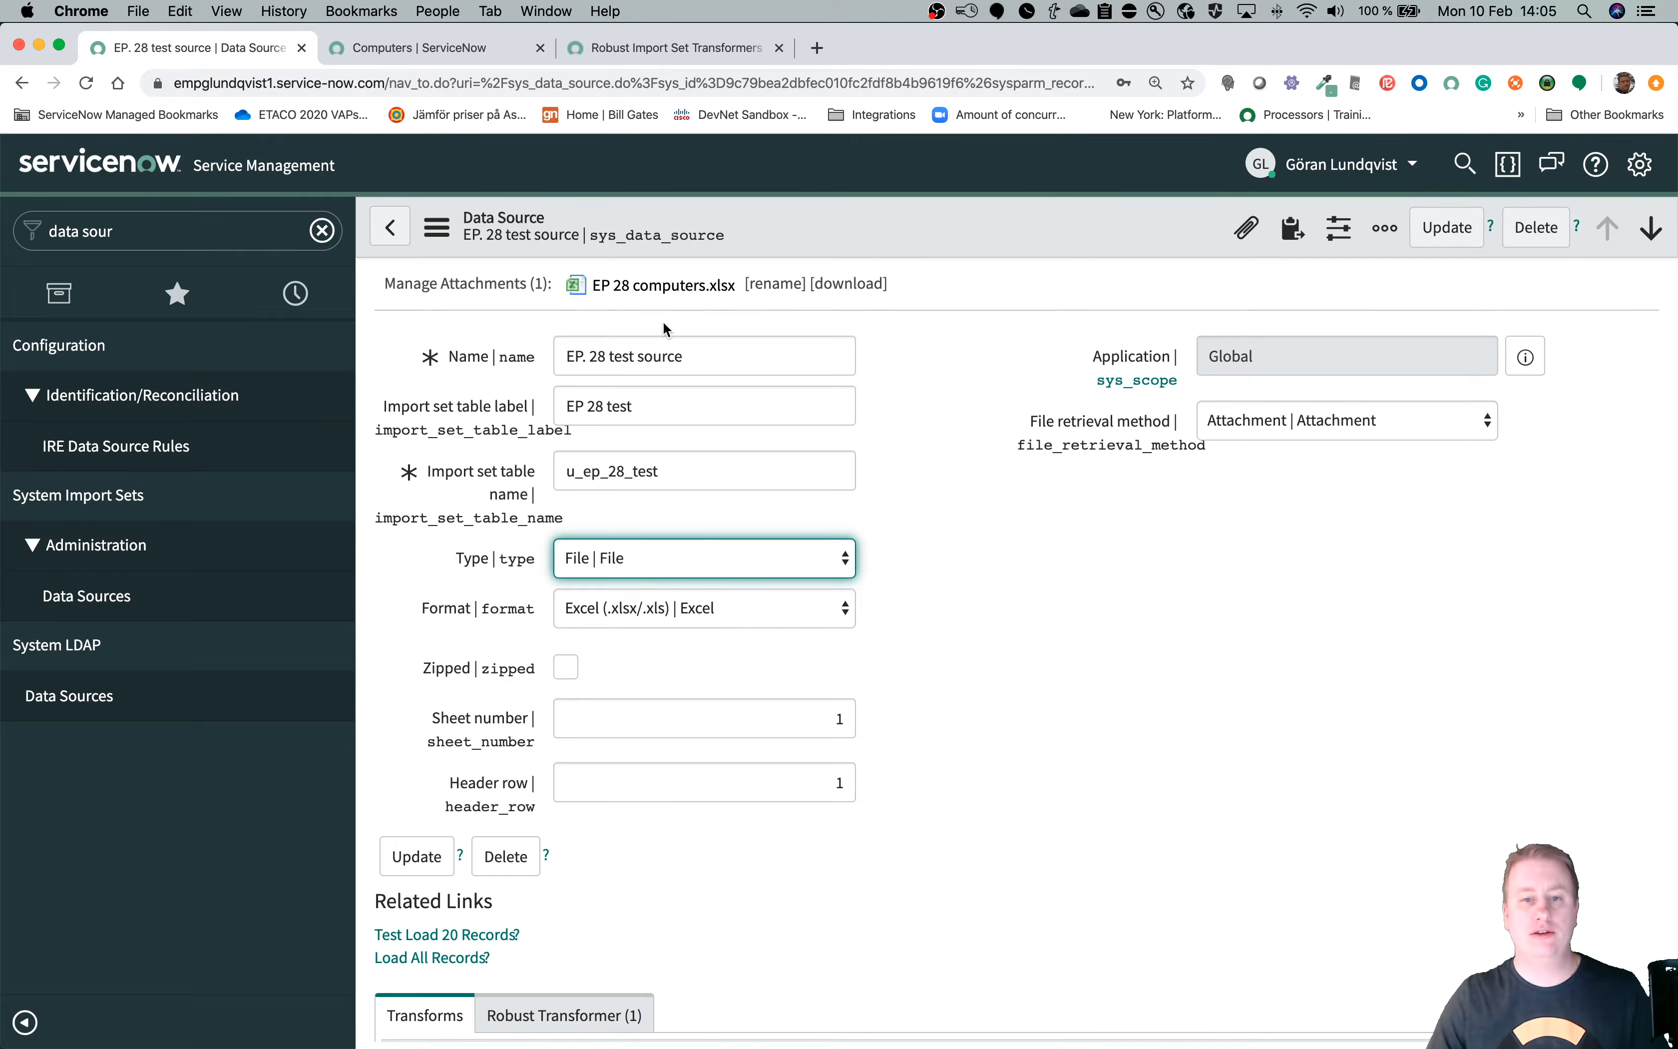
Open the EP 28 test robust import set transformer from the data source's related records.
scroll(676, 315, "down", 5)
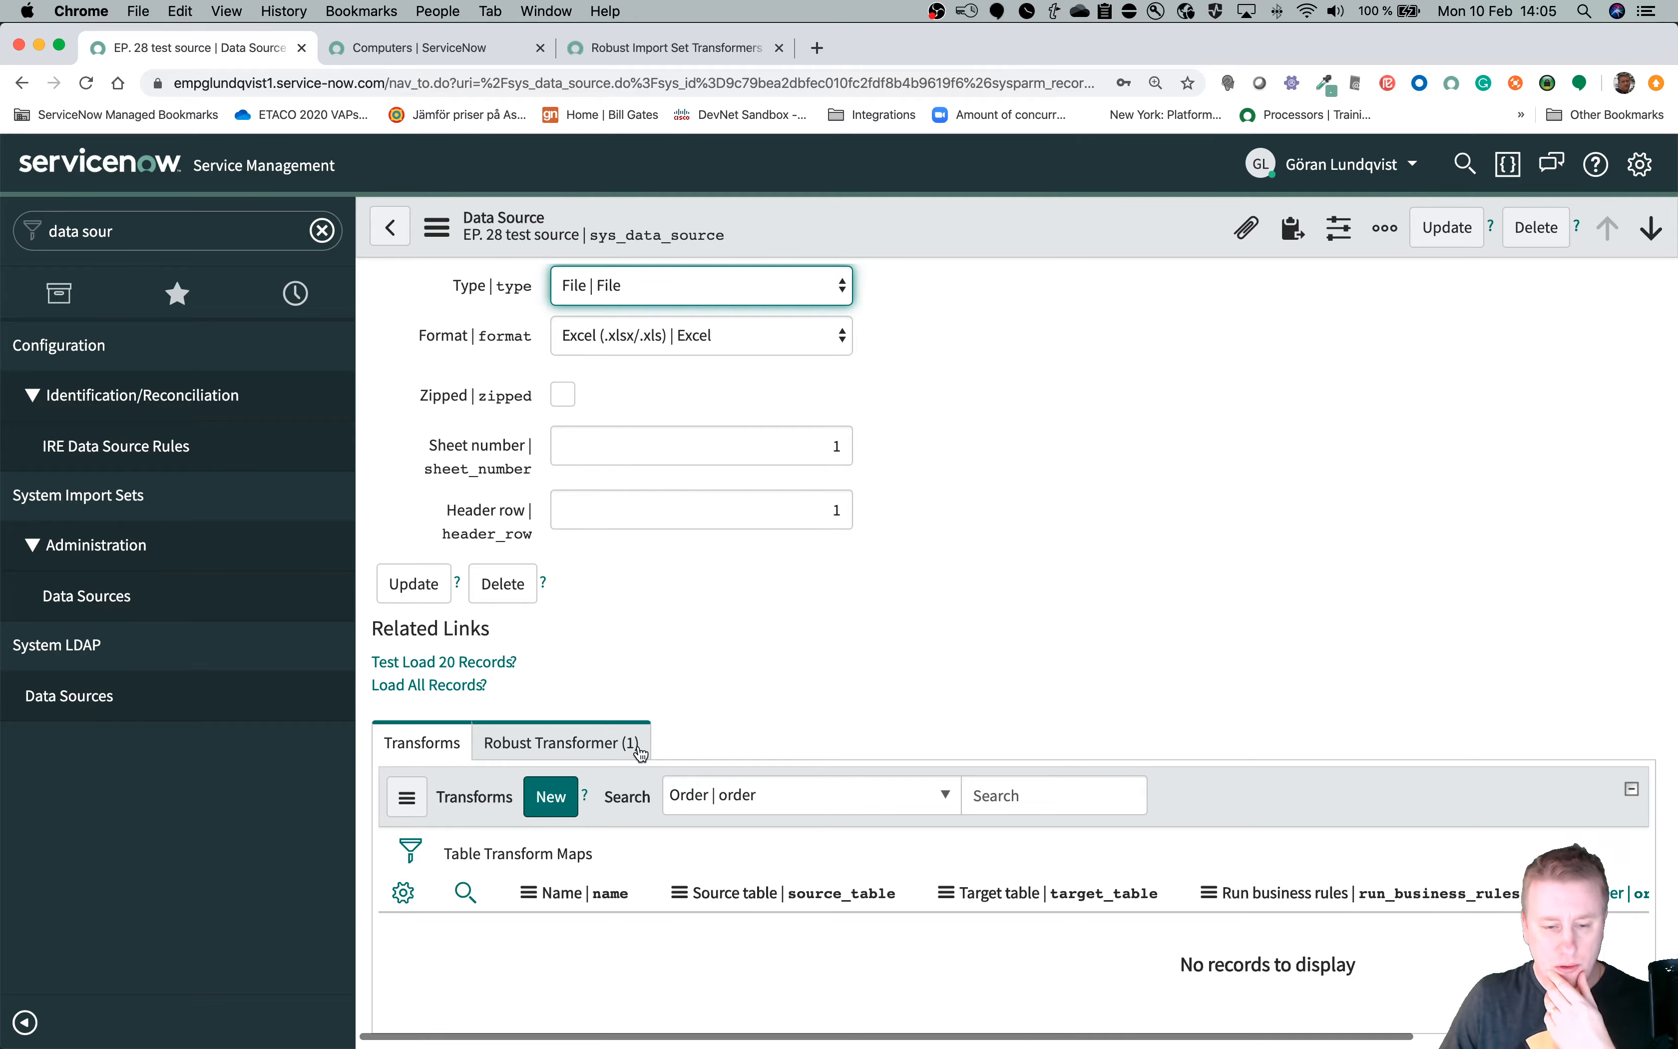
scroll(639, 752, "right", 2)
scroll(639, 753, "left", 2)
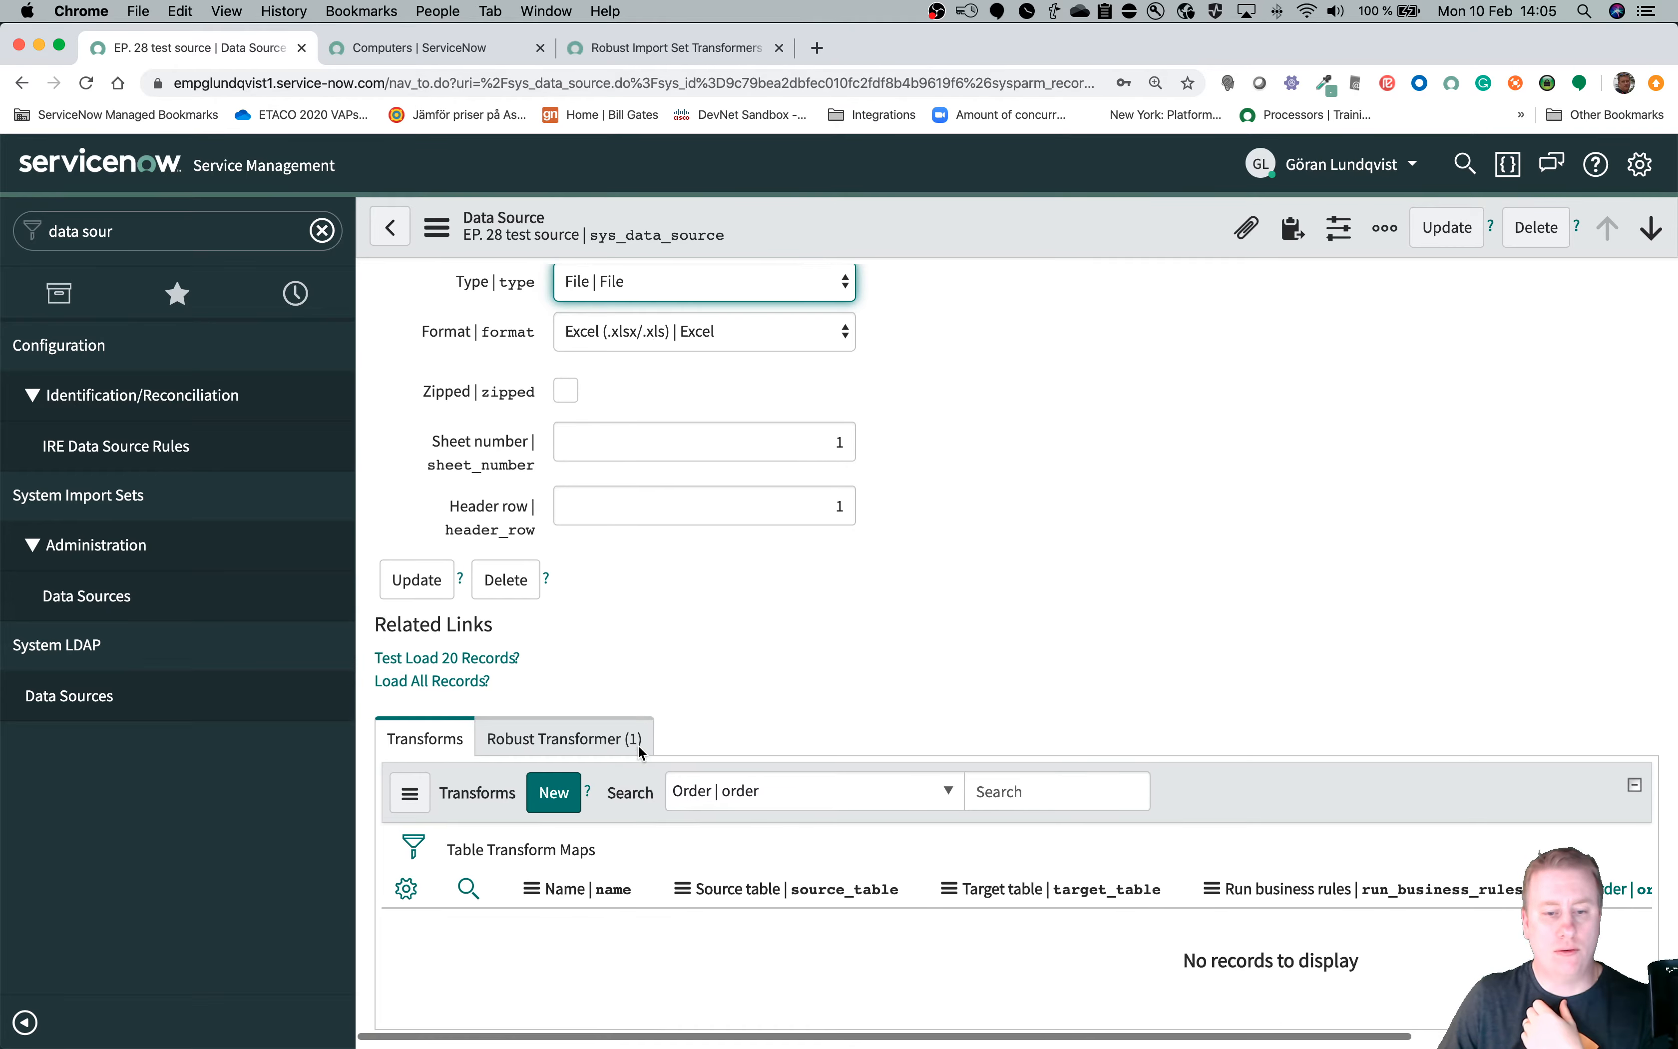
left_click(591, 742)
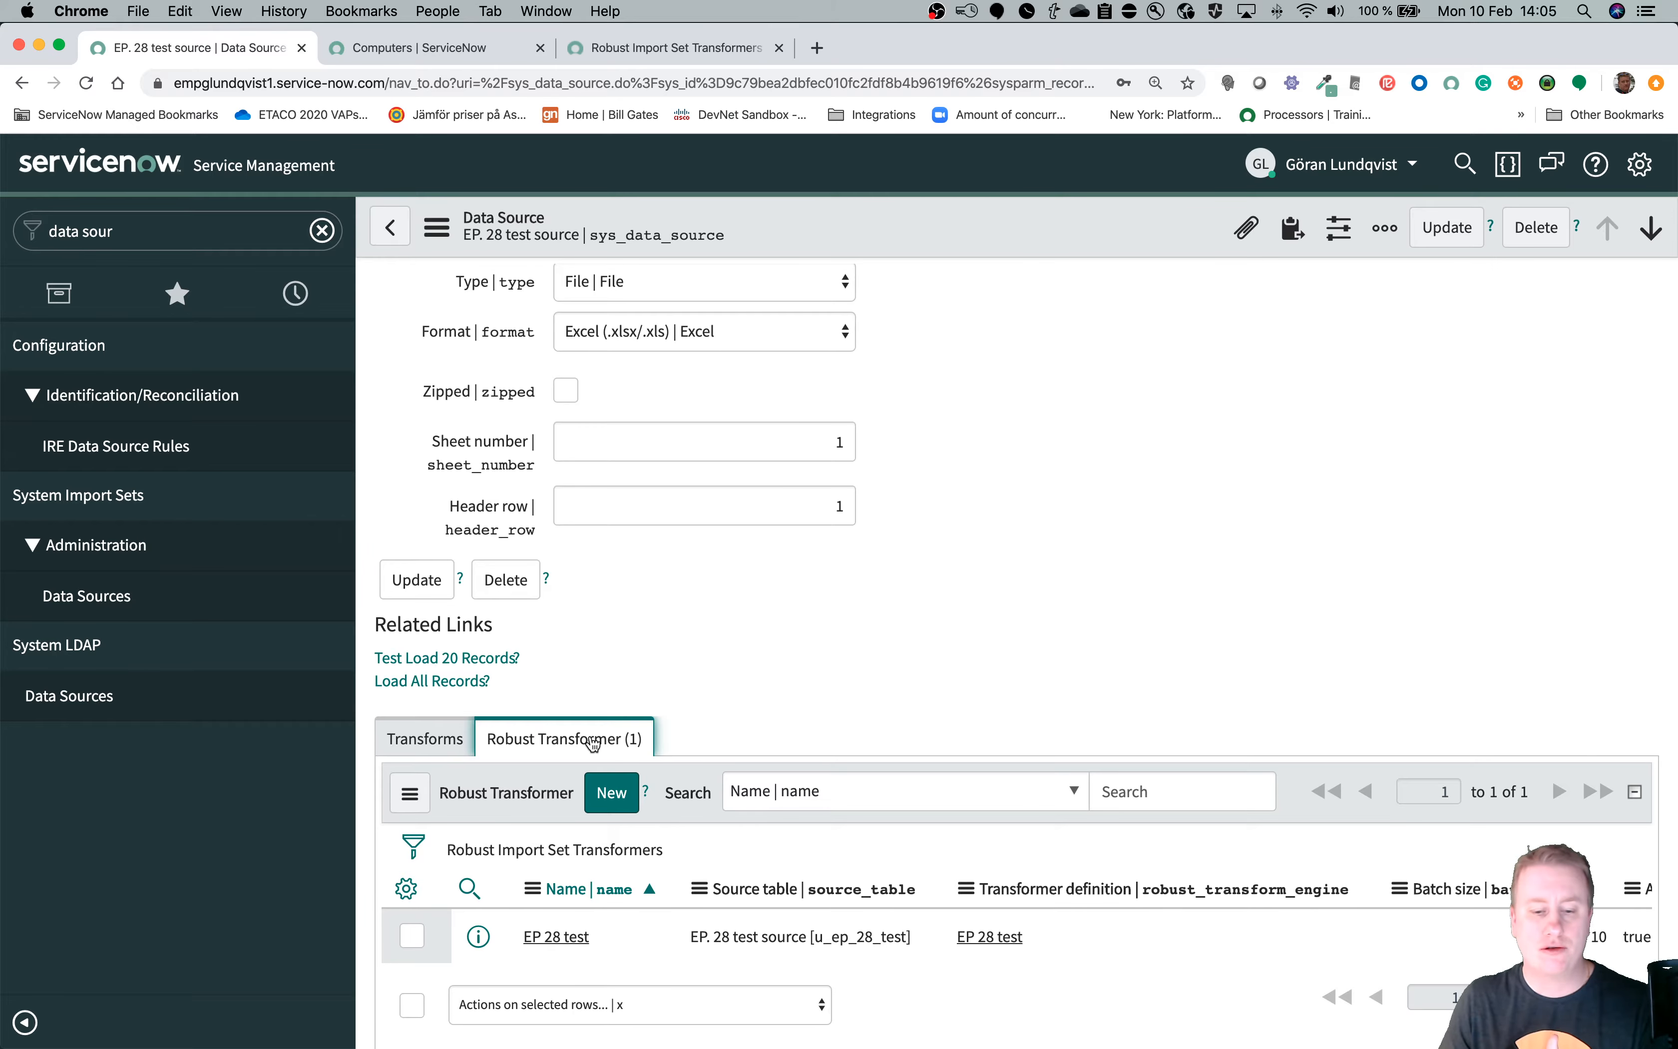
left_click(569, 937)
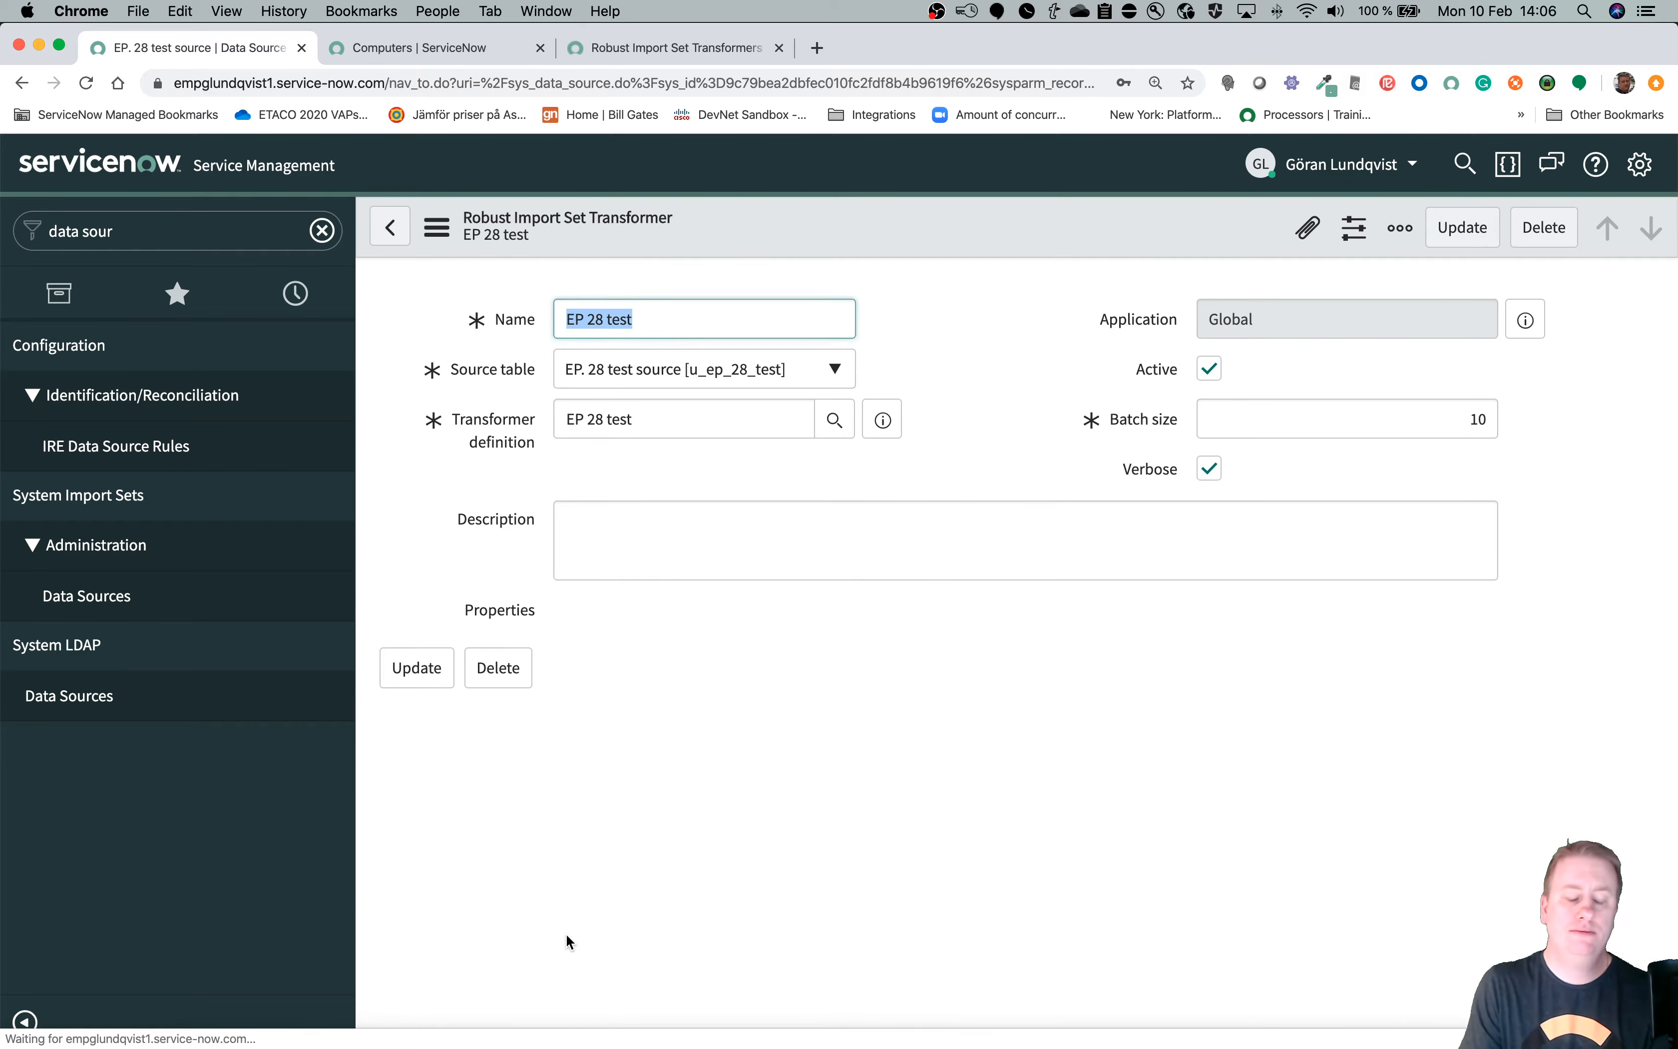
key("BackSpace")
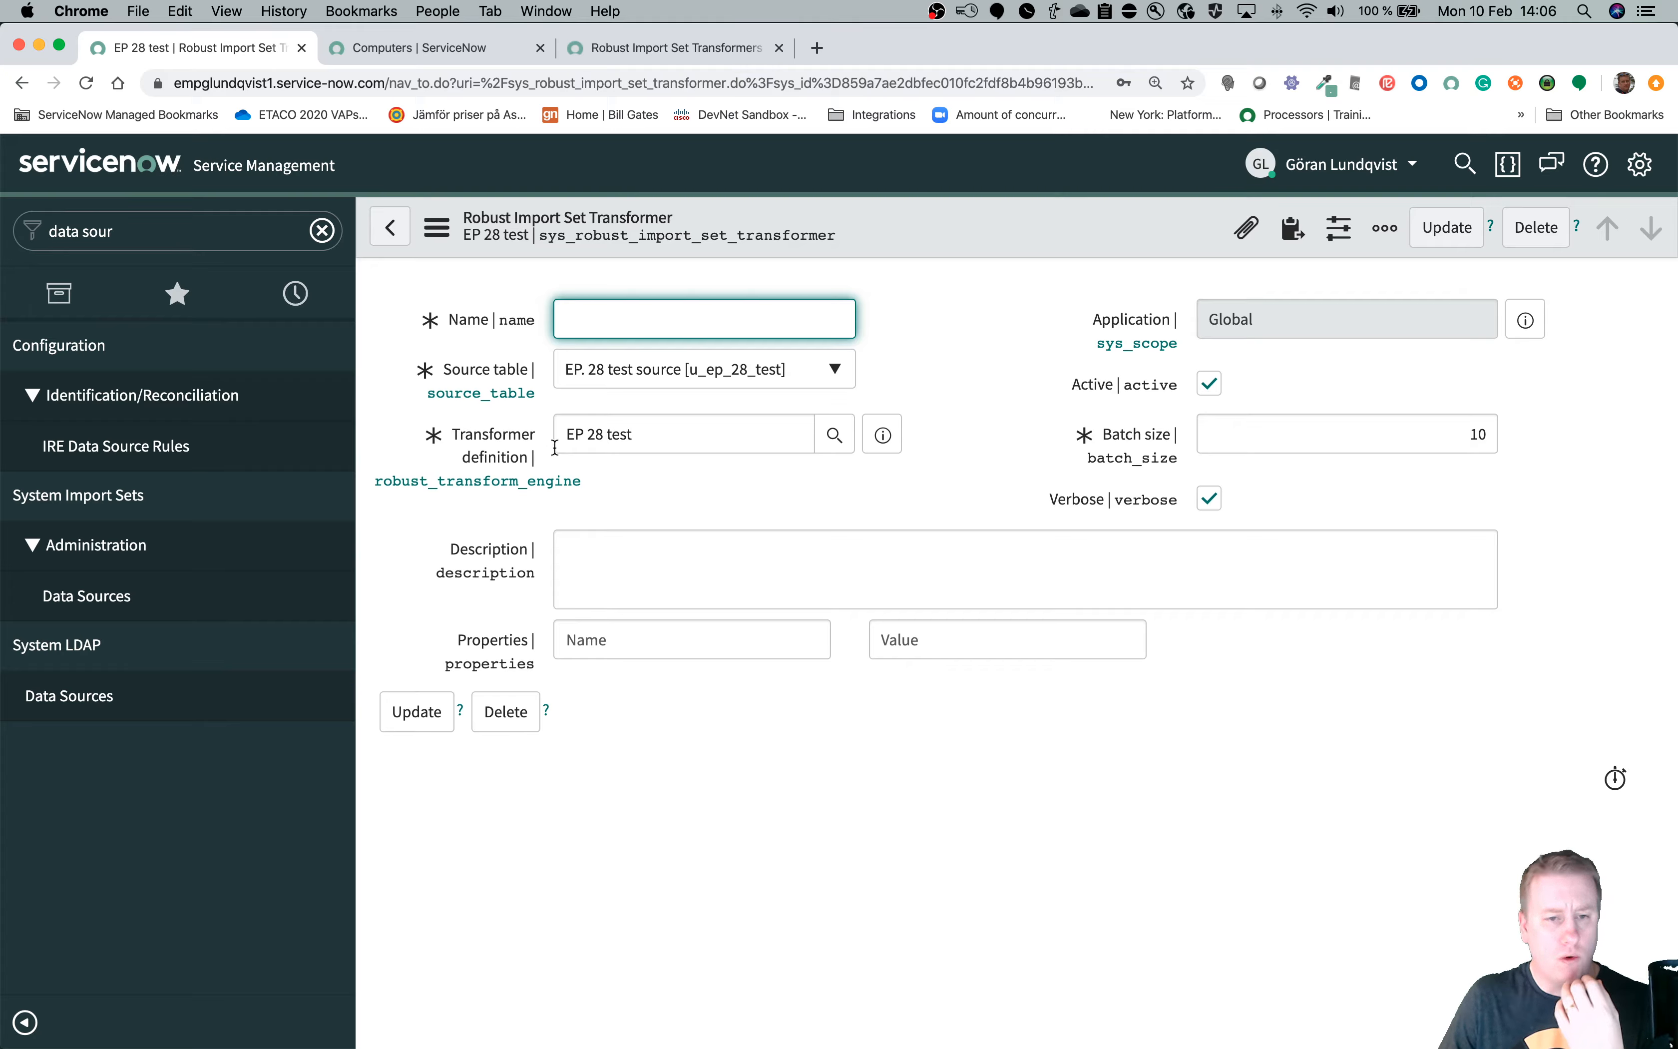
left_click(197, 218)
type("r")
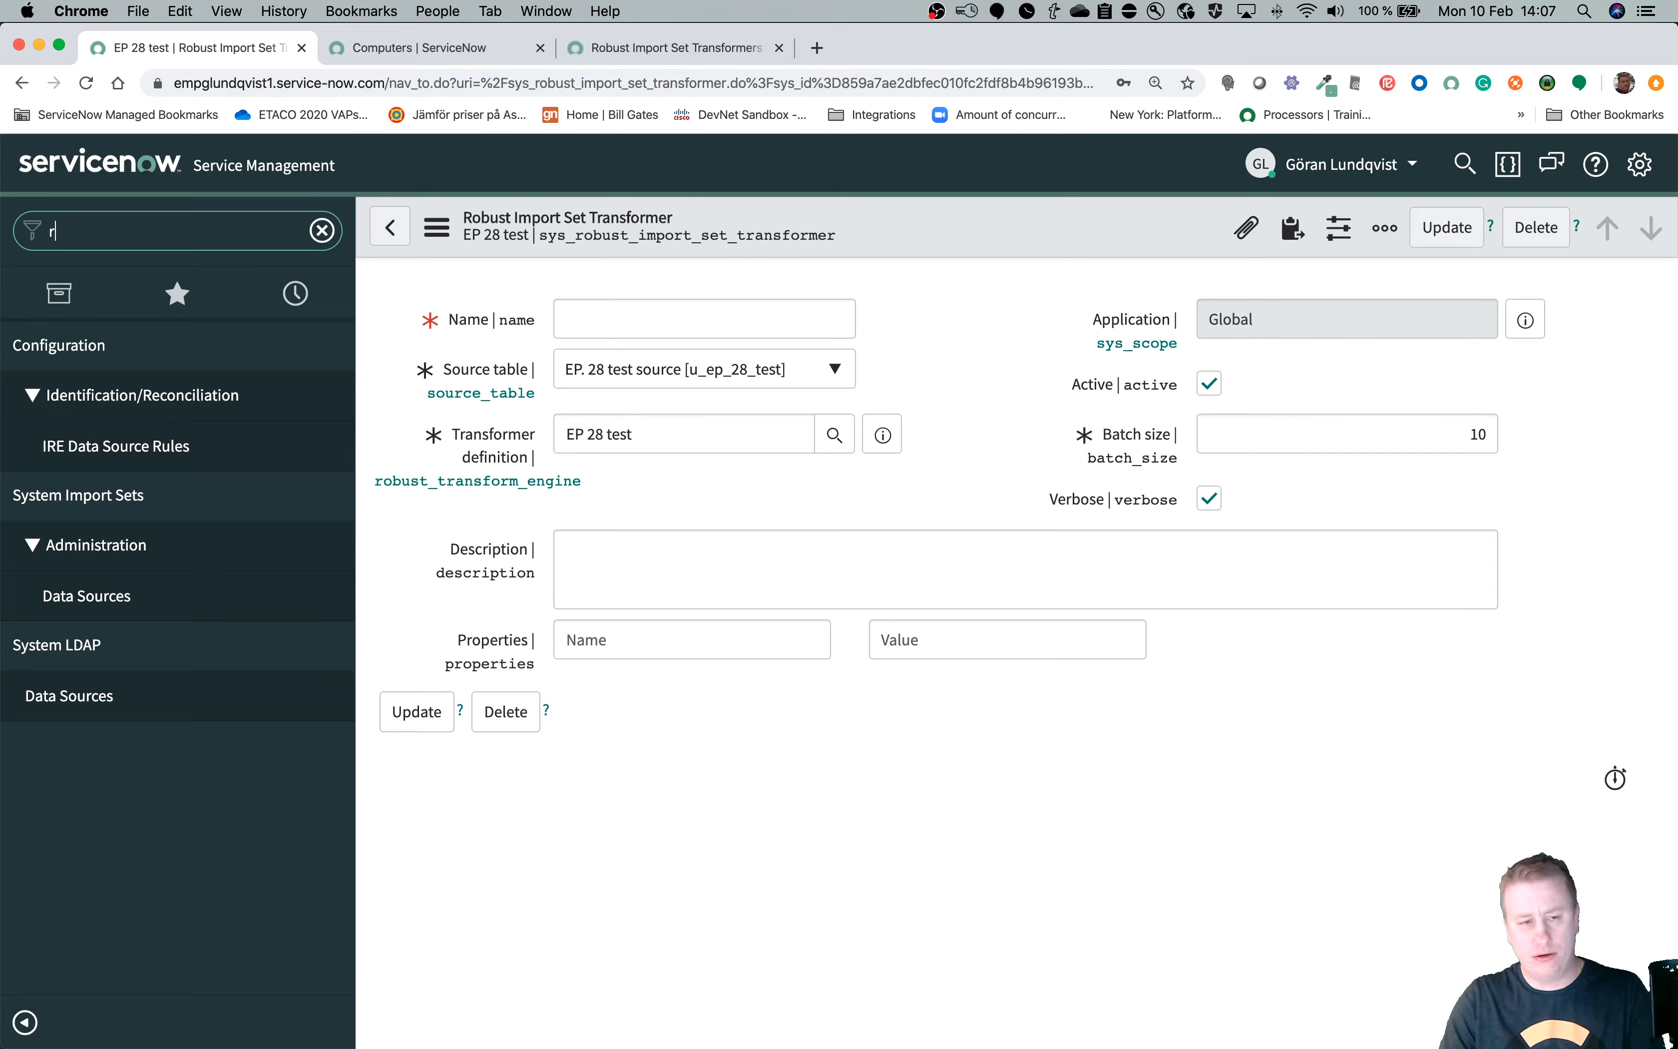
key("BackSpace")
type("RE")
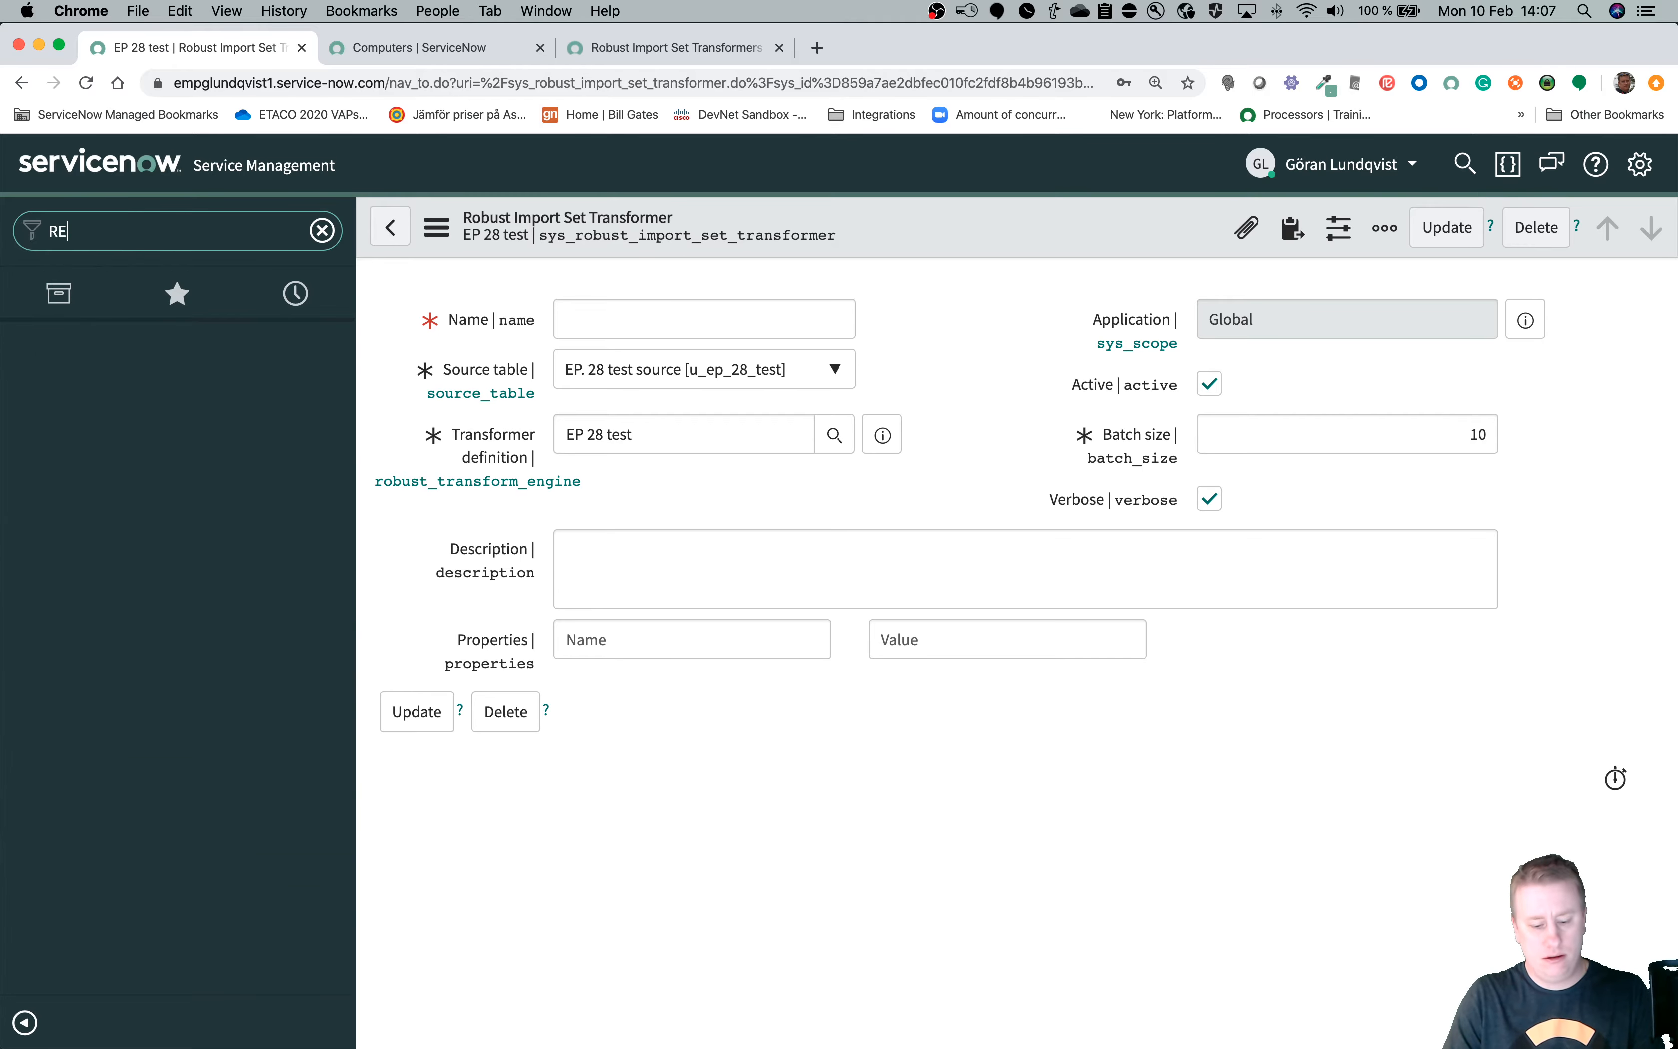
key("BackSpace")
key("BackSpace")
type("TR")
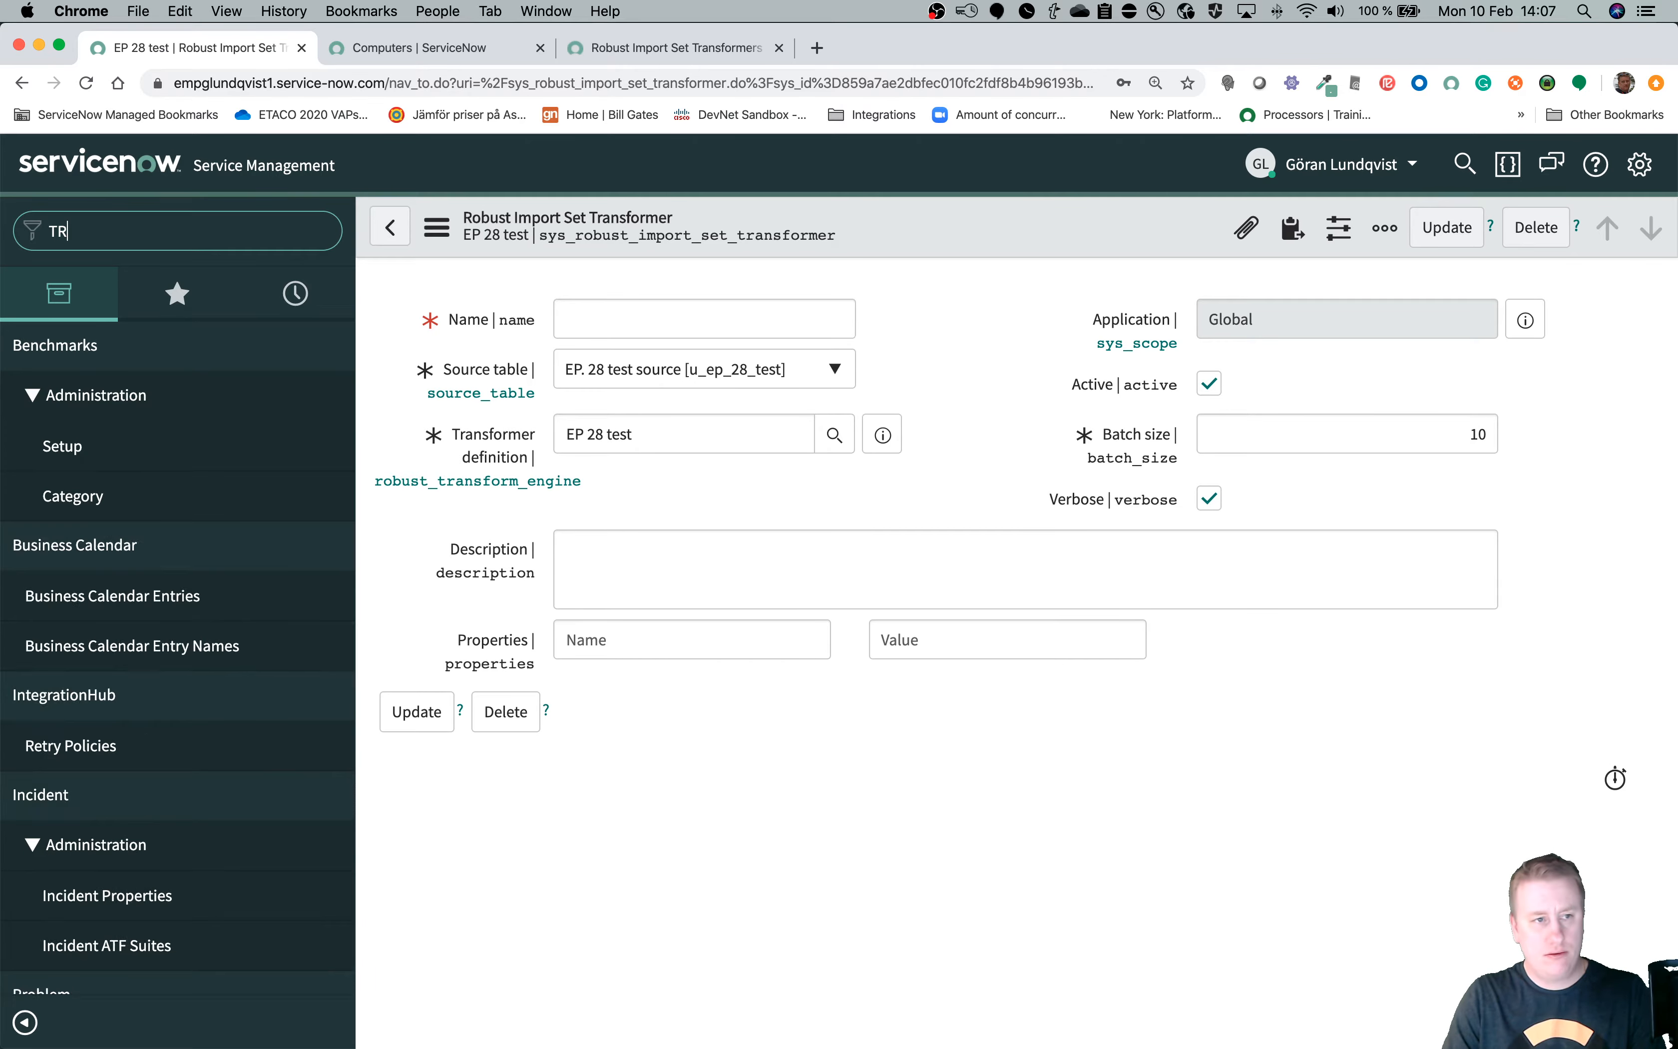
key("BackSpace")
key("BackSpace")
type("transfor")
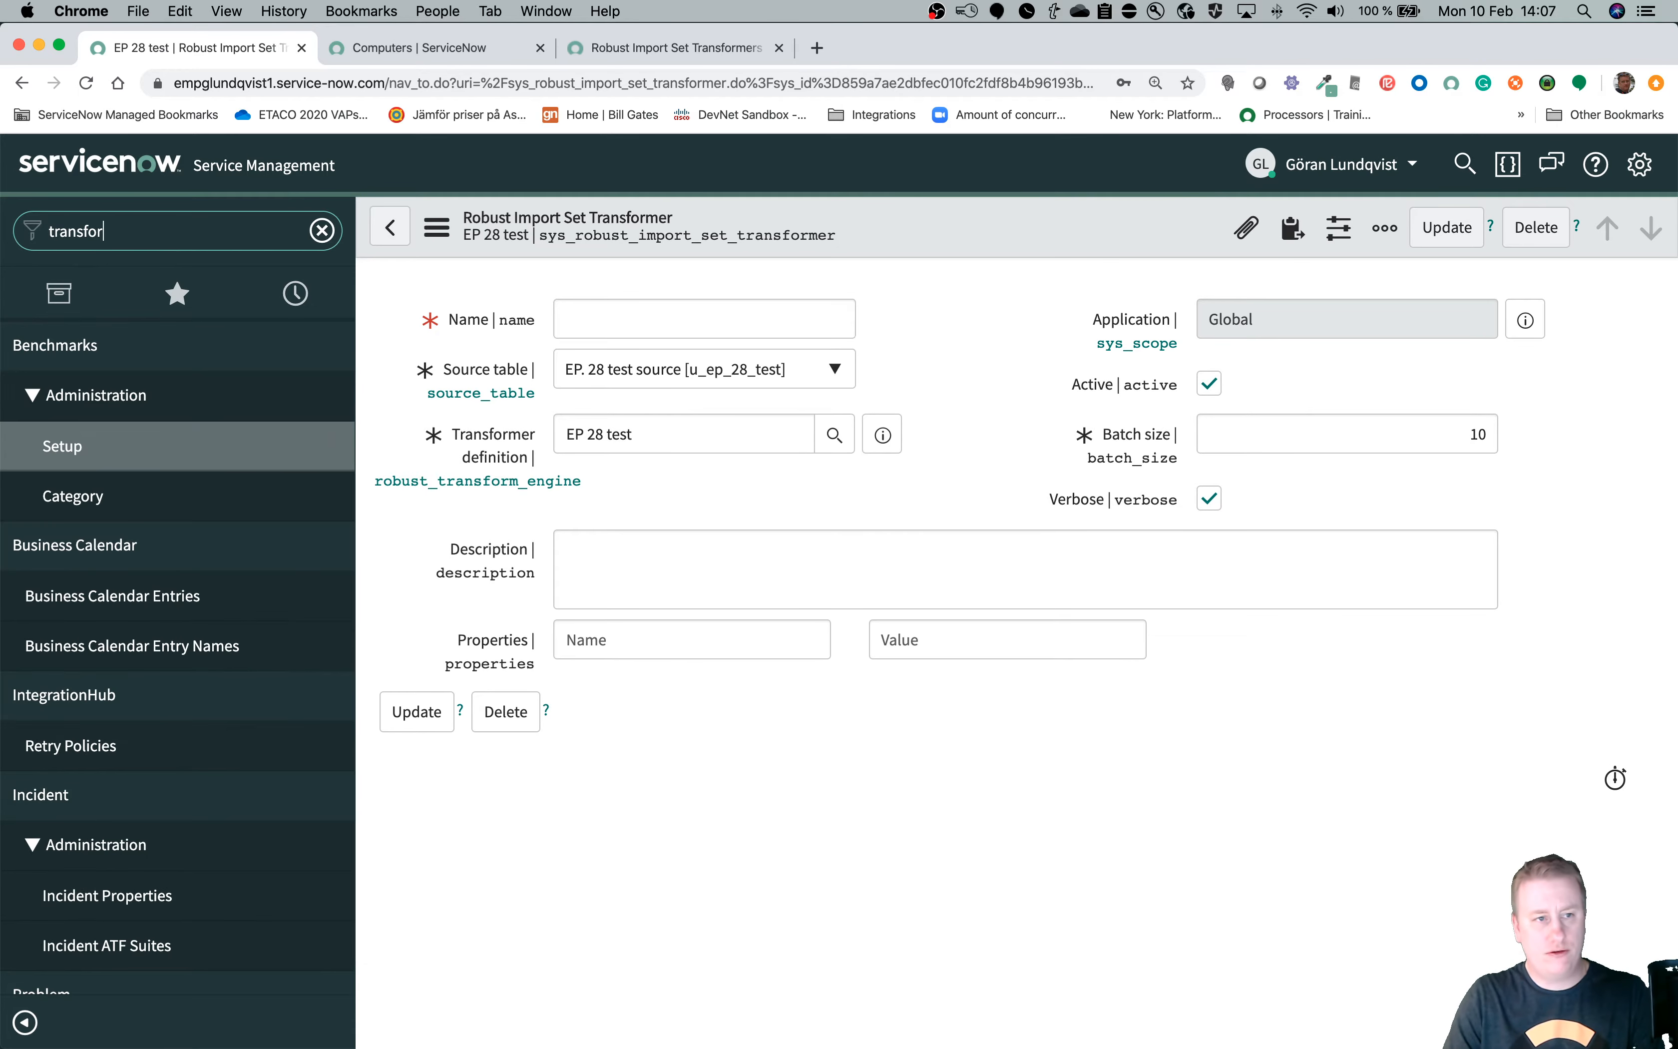
type("m.do")
key("BackSpace")
key("BackSpace")
key("BackSpace")
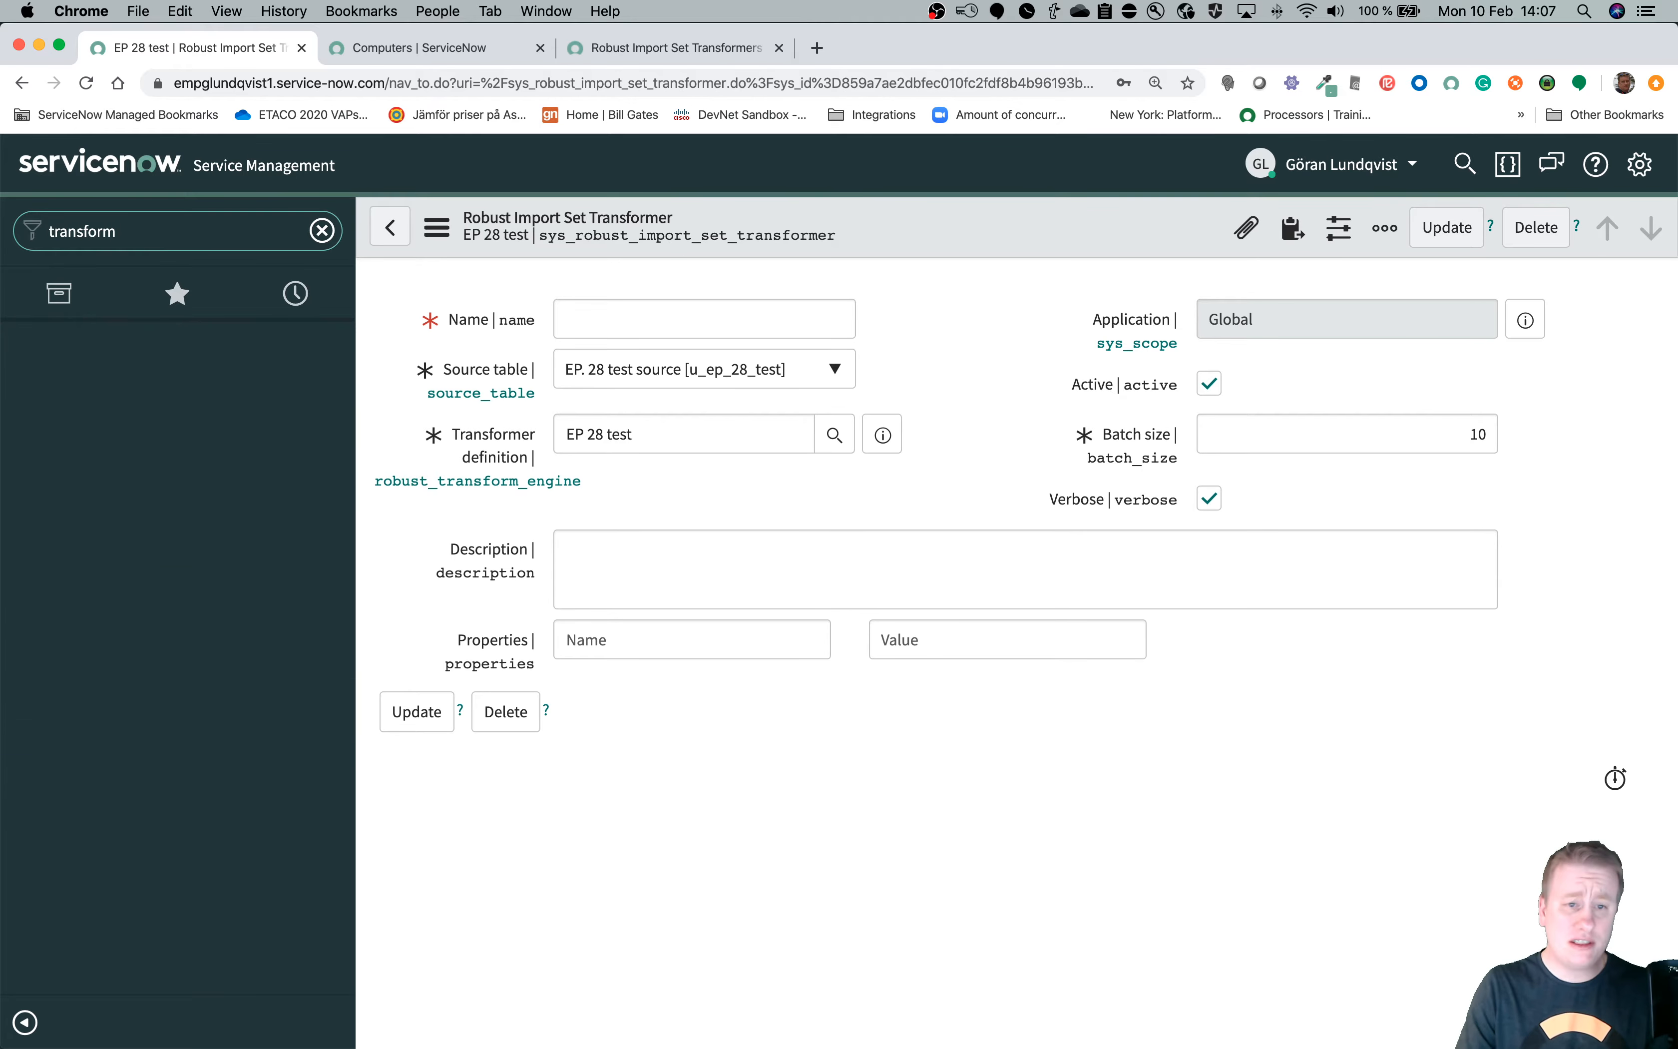
key("BackSpace")
key("BackSpace")
key("BackSpace")
key("BackSpace")
key("BackSpace")
key("BackSpace")
key("BackSpace")
key("BackSpace")
key("BackSpace")
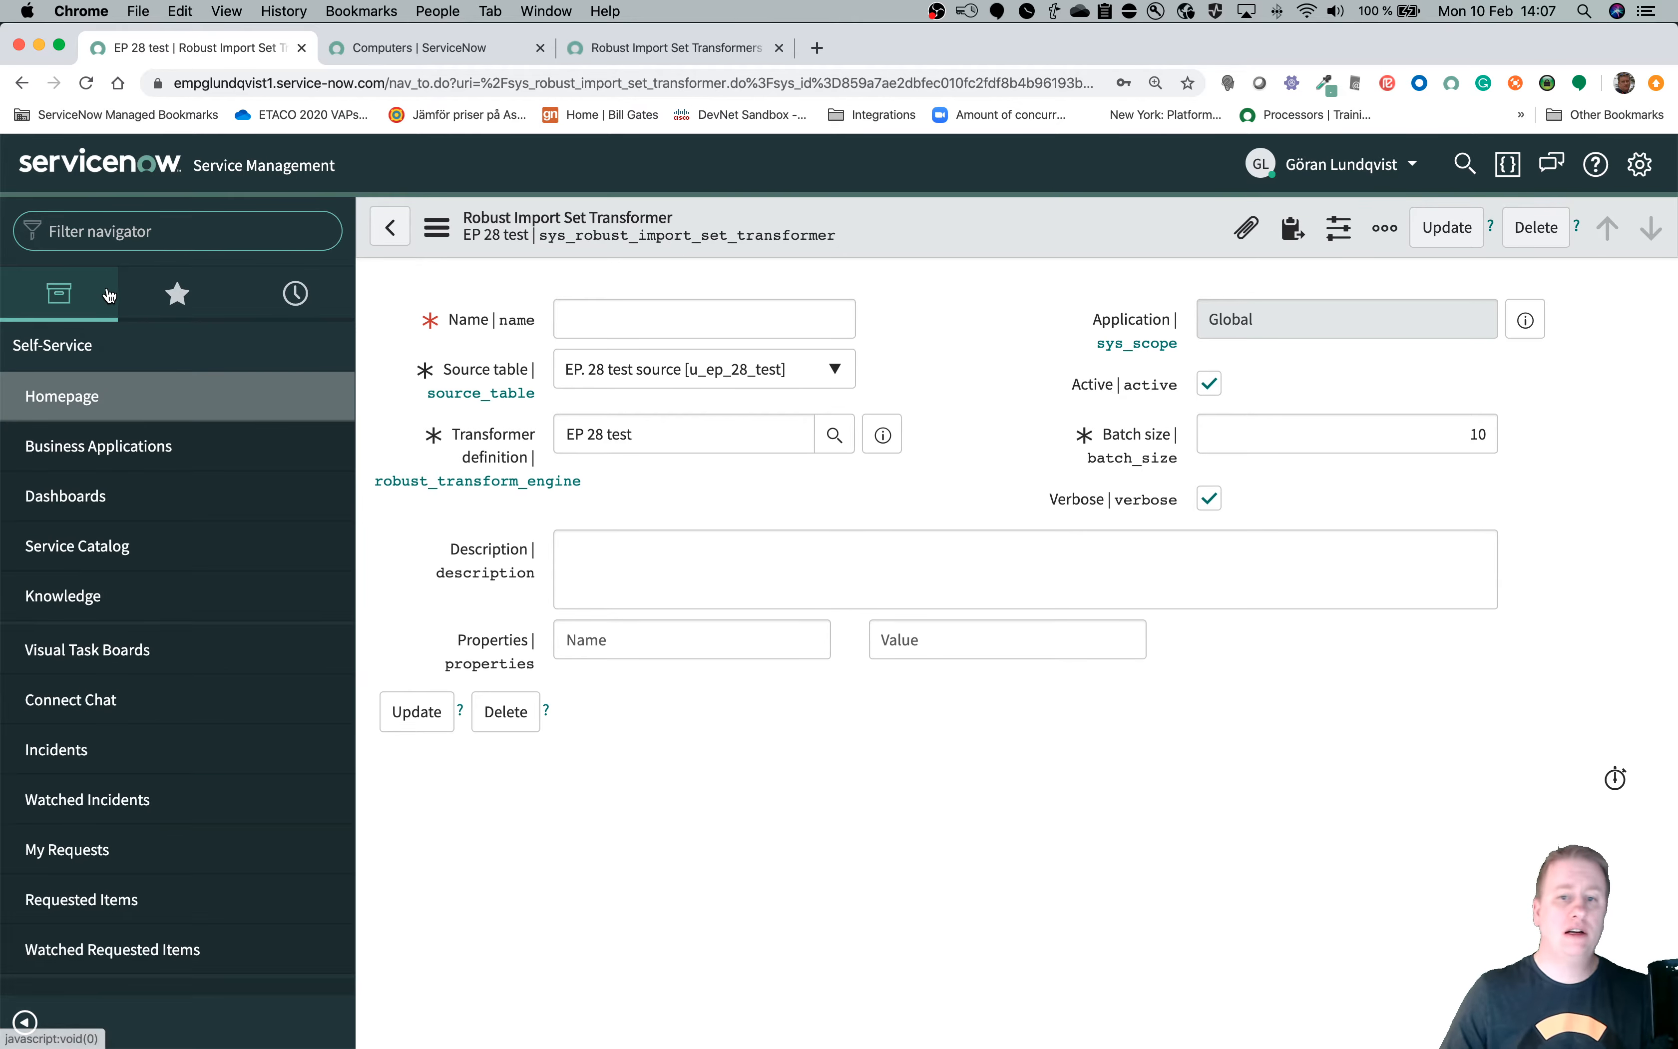
left_click(834, 435)
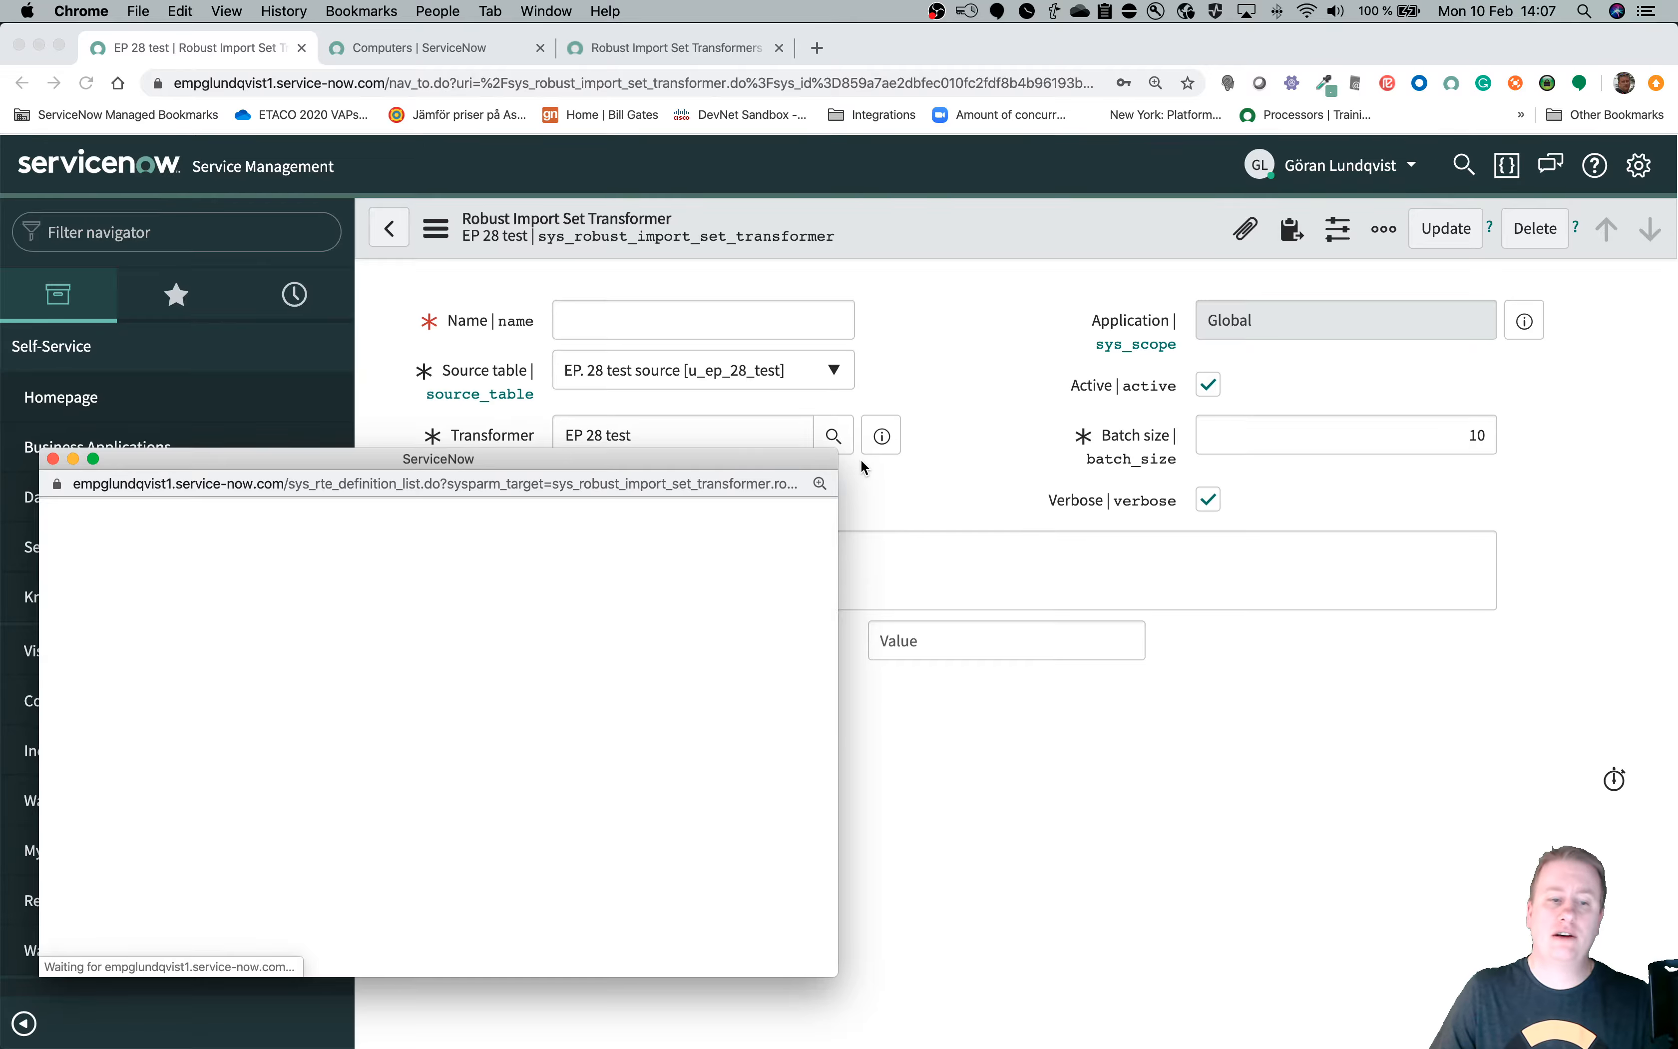
left_click(53, 458)
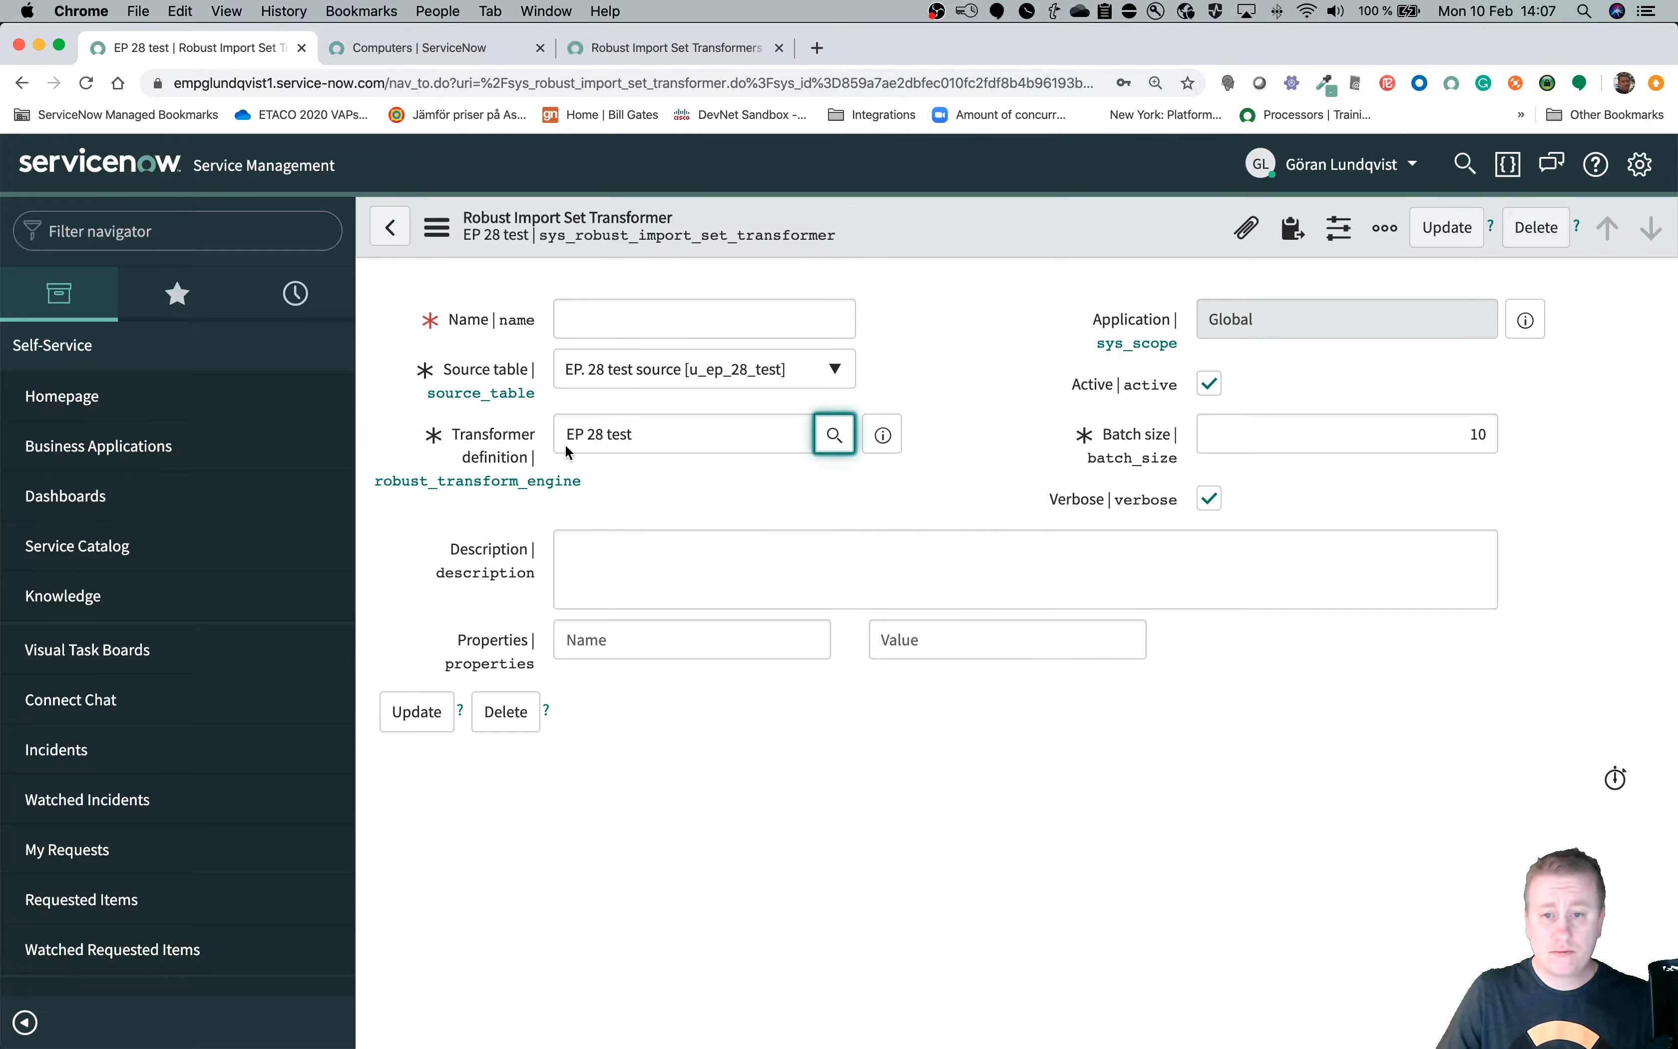
Open the EP 28 test ETL definition record referenced by the transformer, discarding the unsaved transformer changes.
left_click(882, 437)
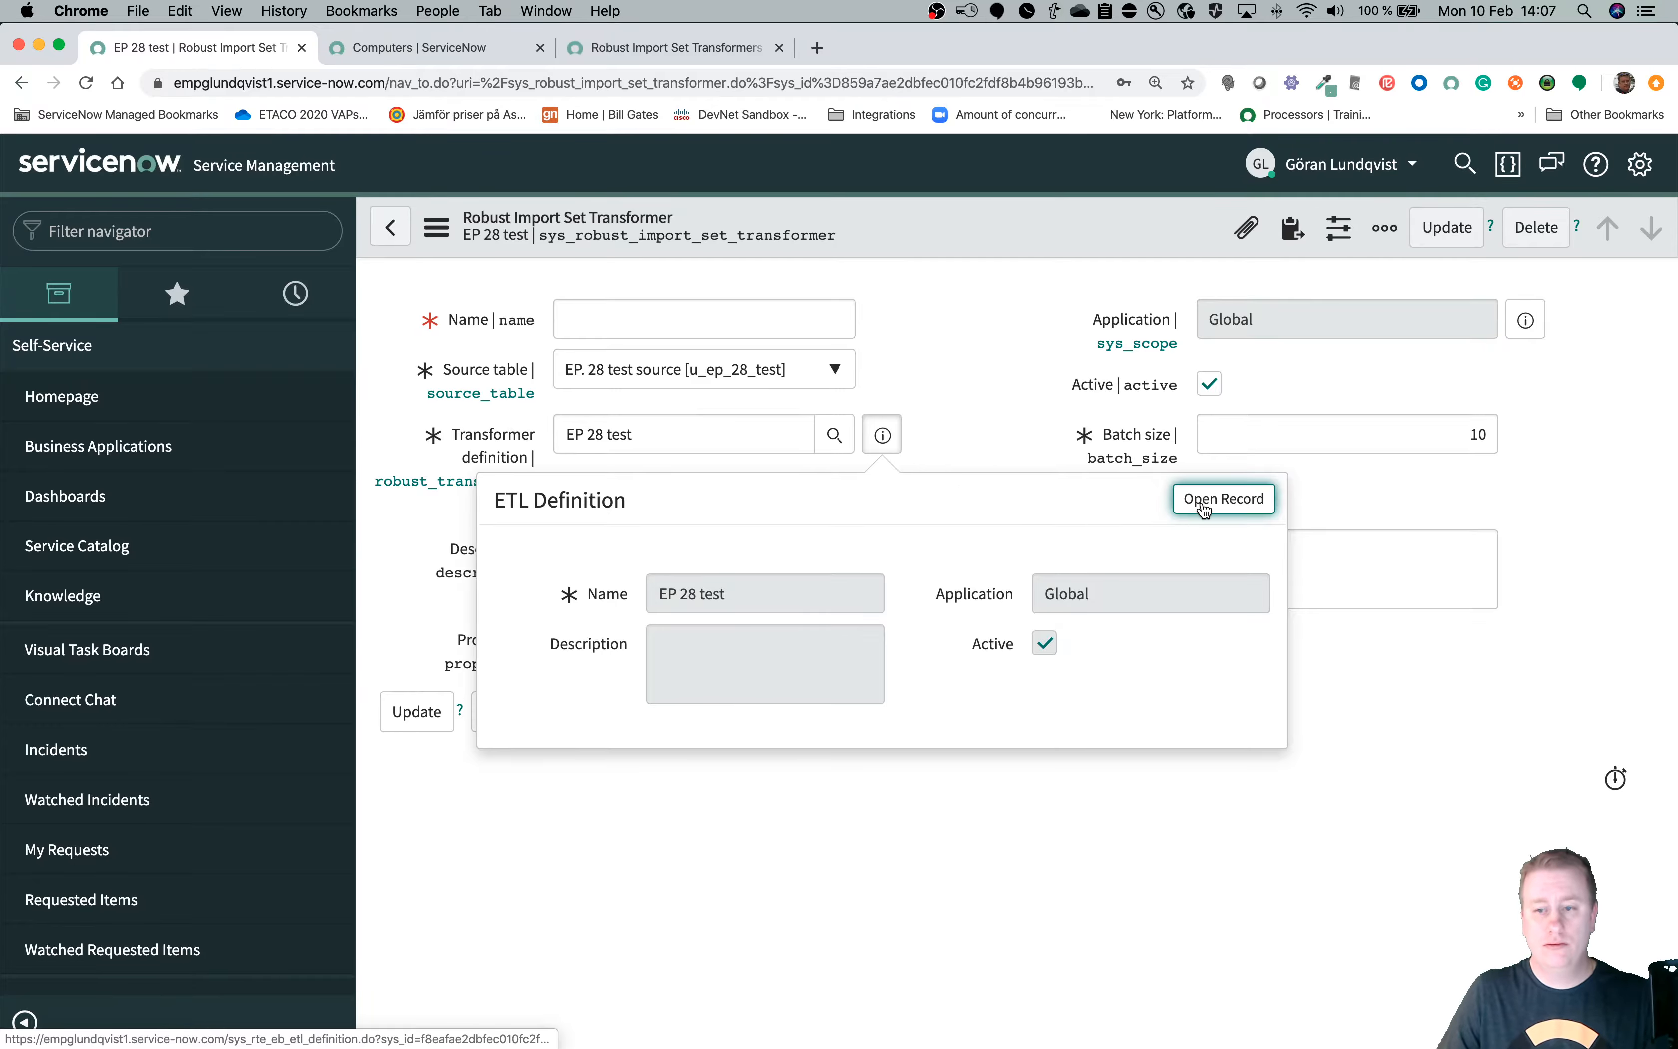
left_click(1204, 508)
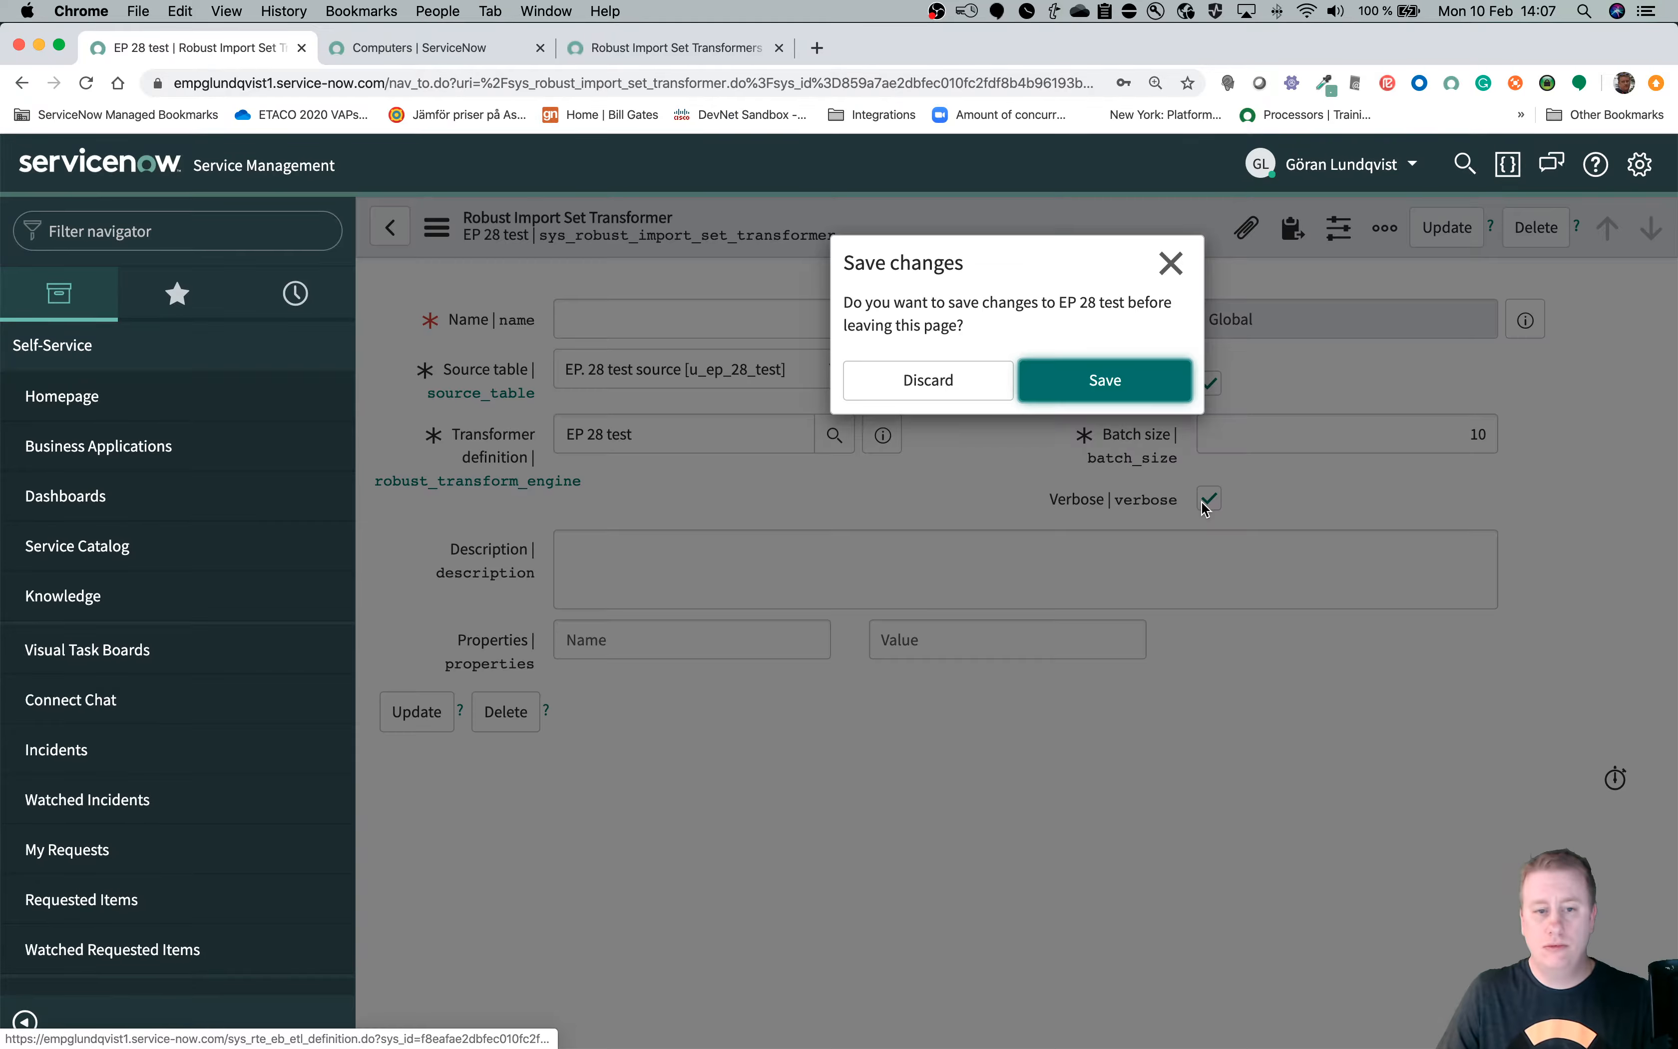
left_click(1102, 382)
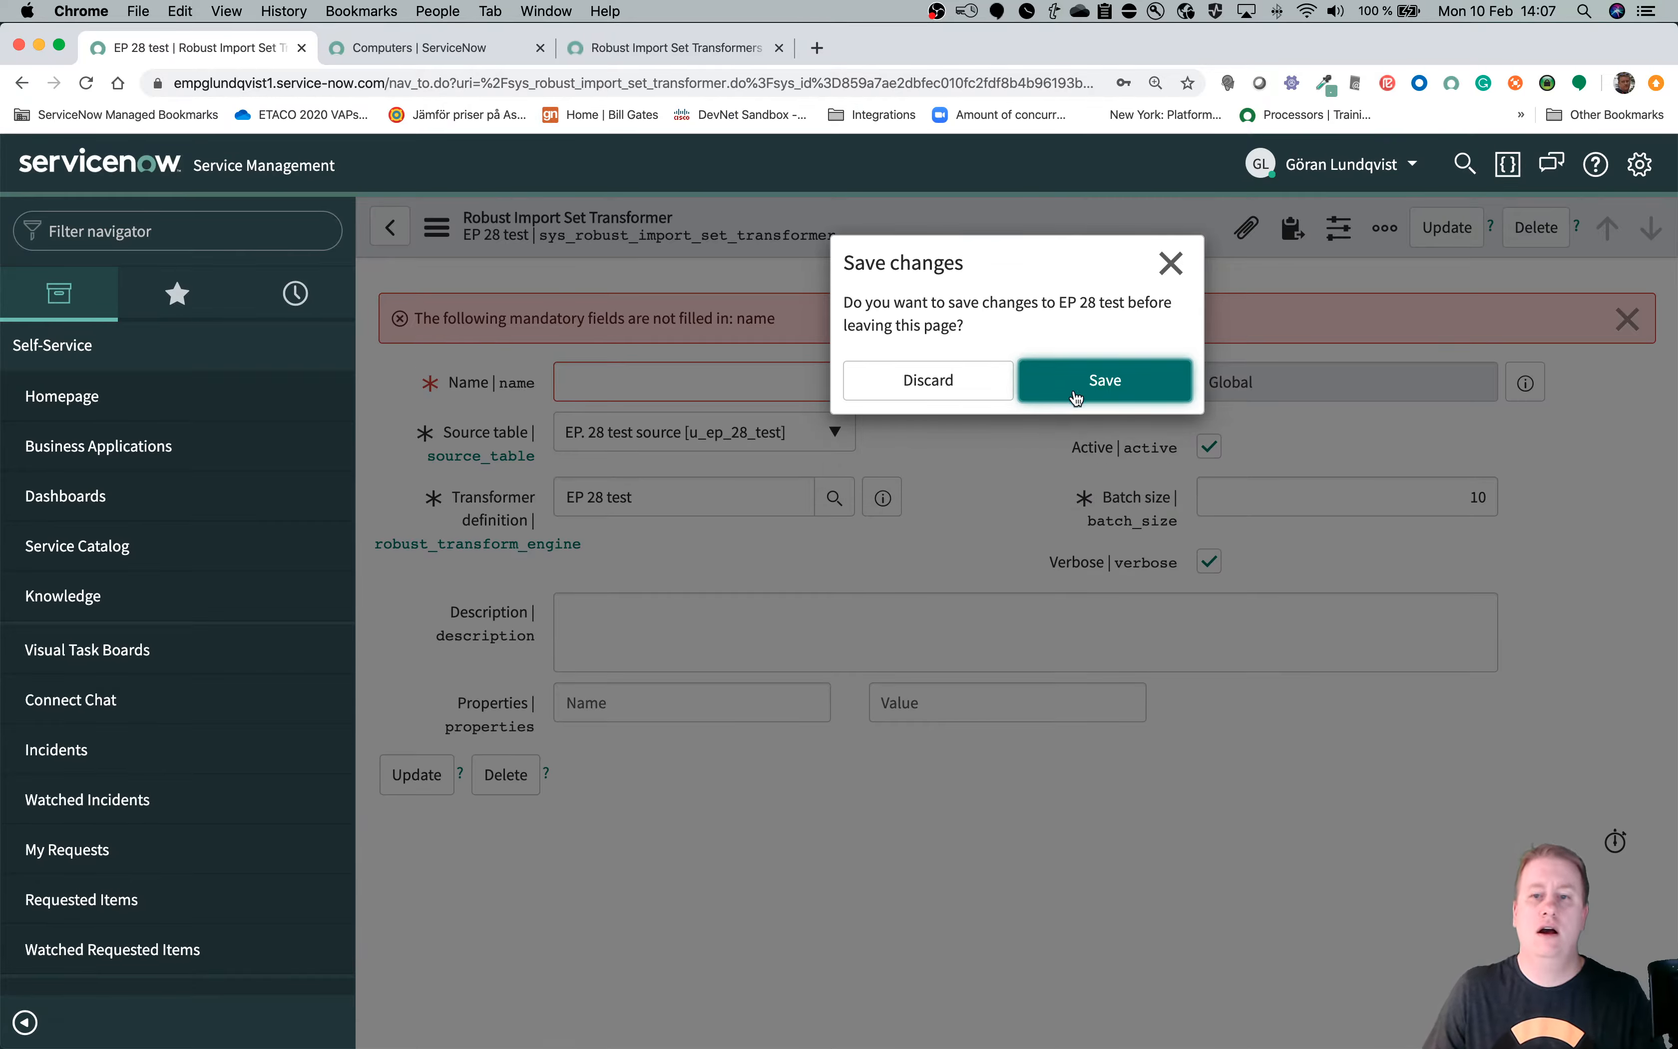
left_click(971, 383)
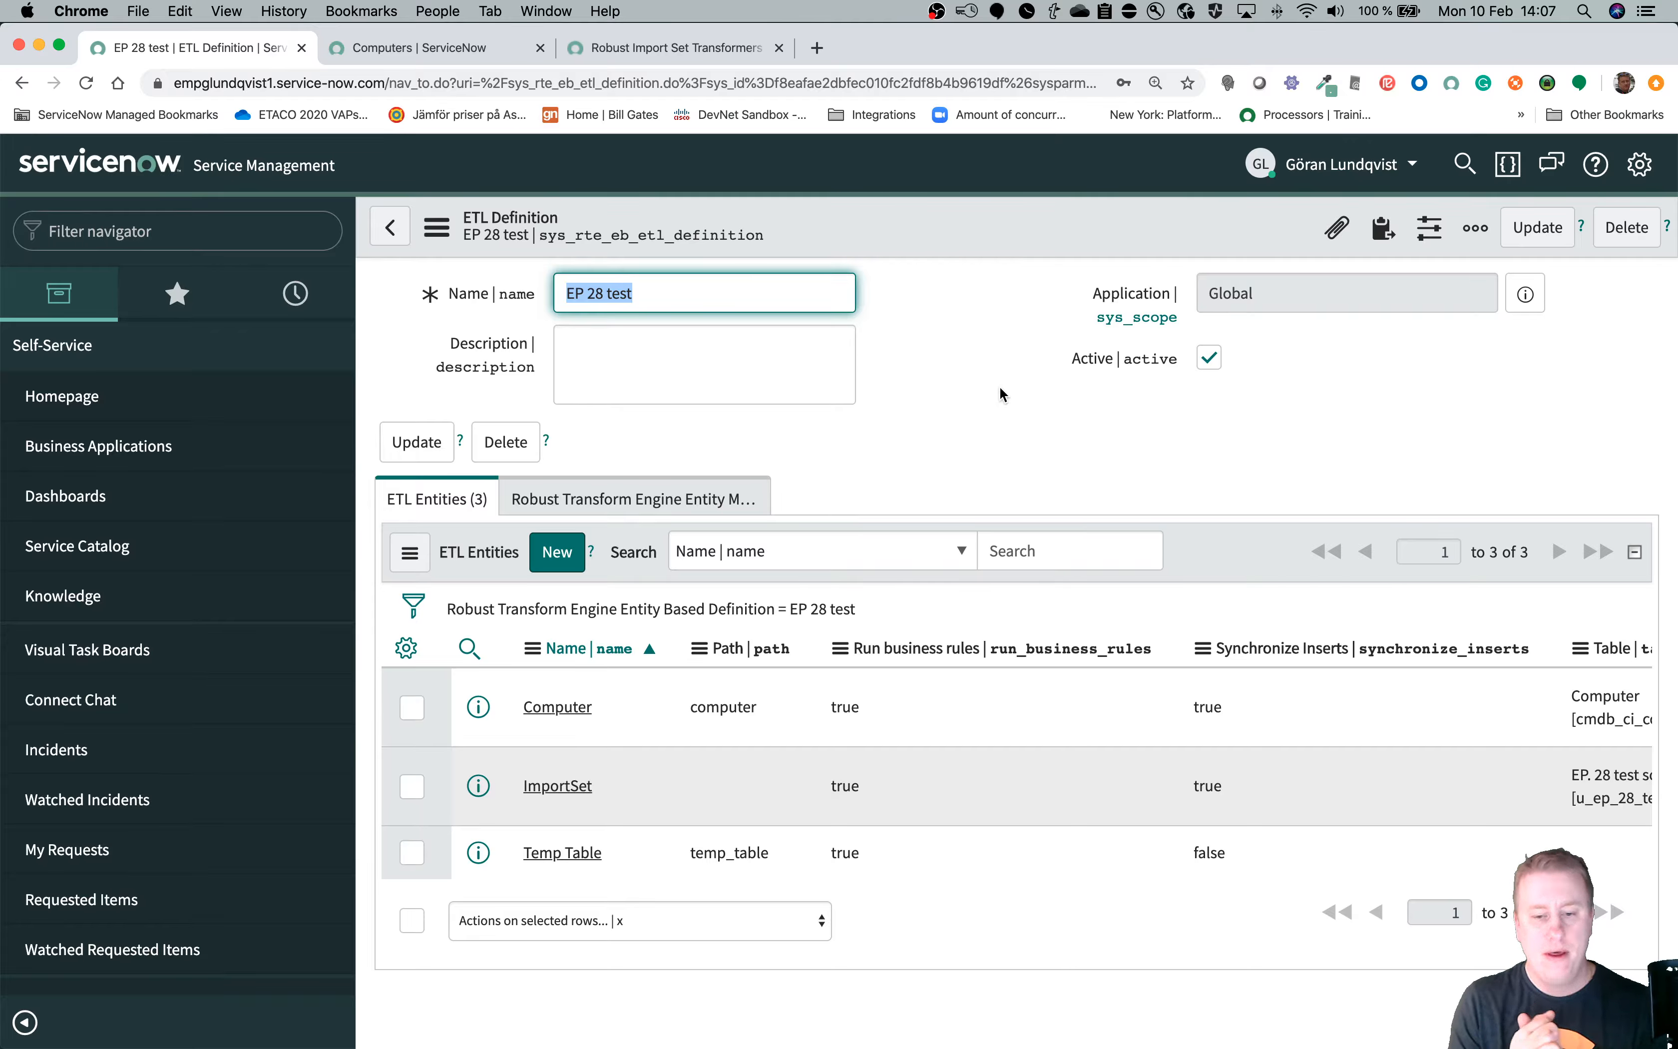
Open the ImportSet entity of the EP 28 test ETL definition and review its ETL entity fields.
scroll(999, 395, "up", 1)
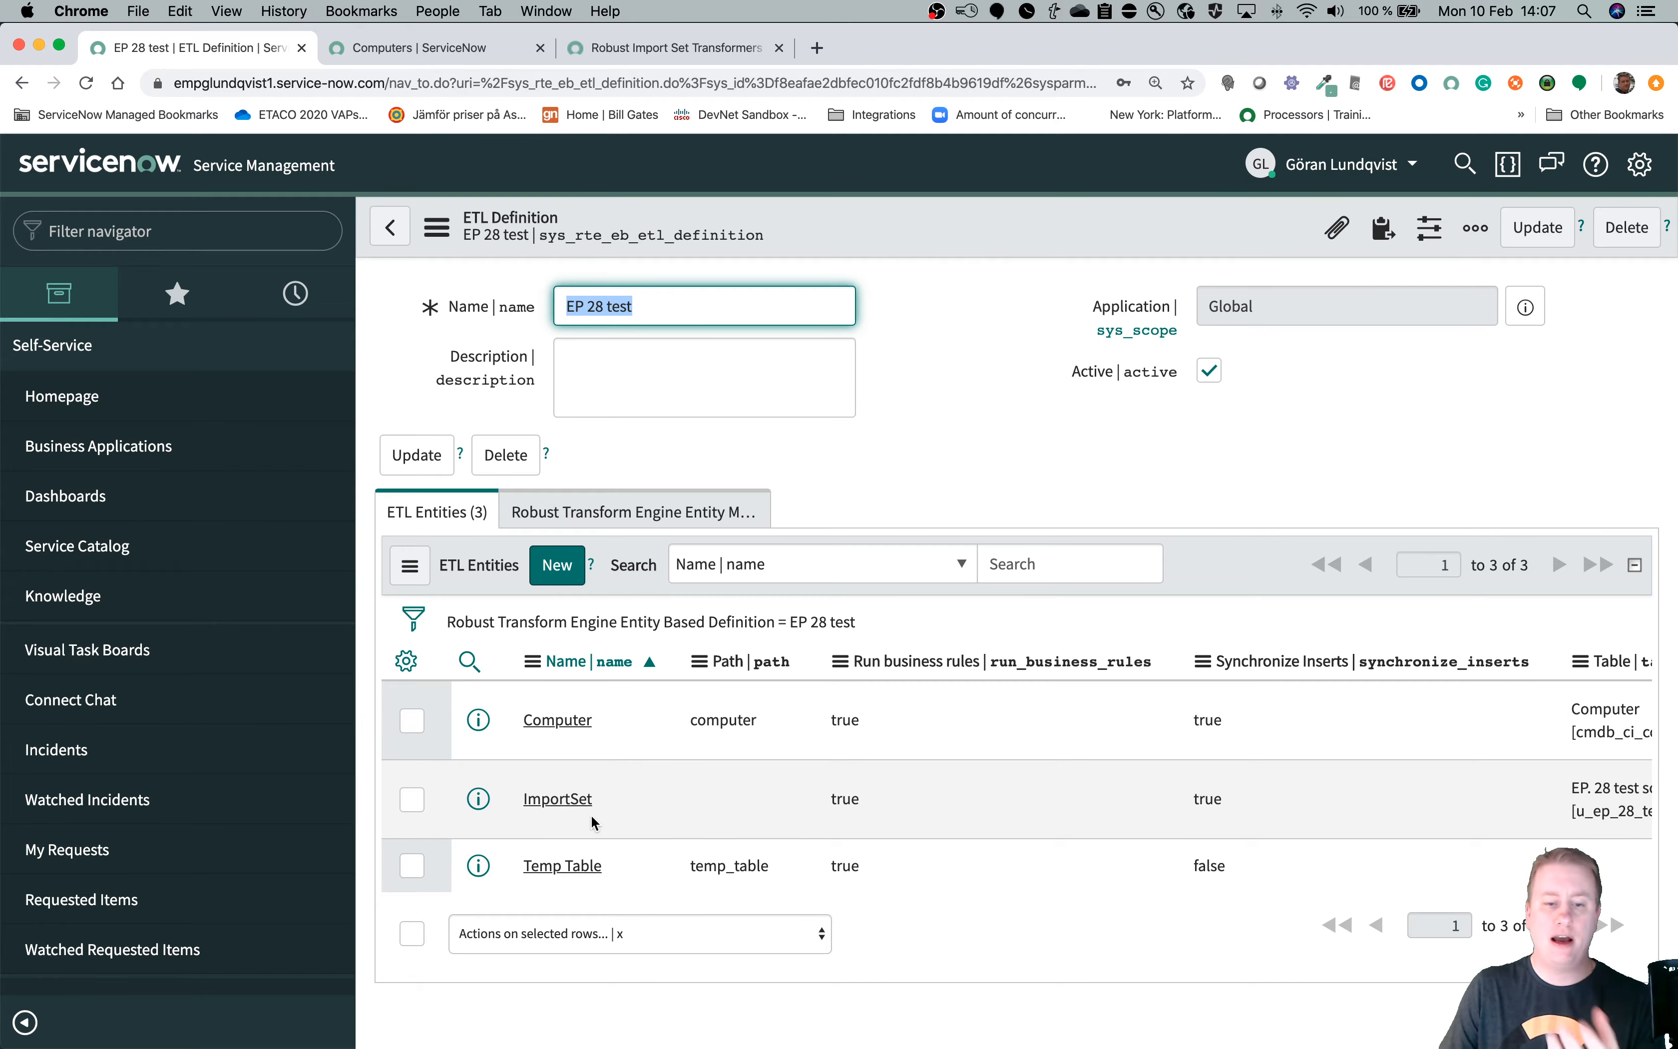
scroll(591, 824, "up", 1)
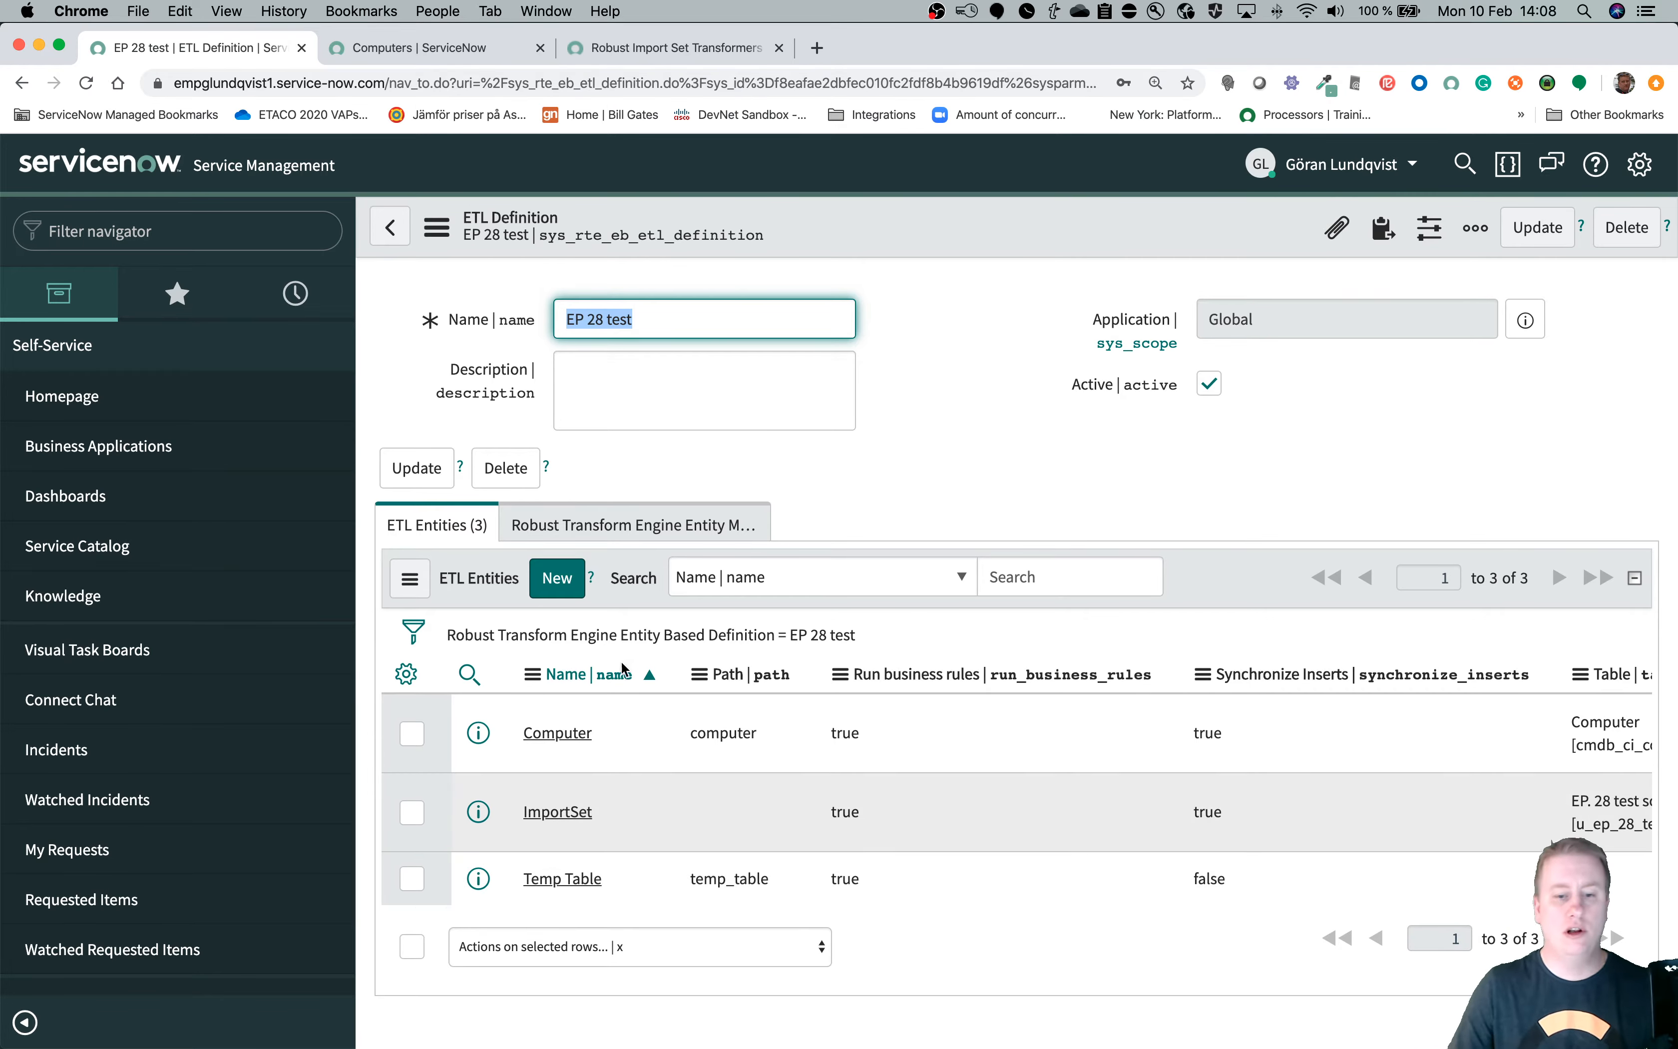
left_click(567, 820)
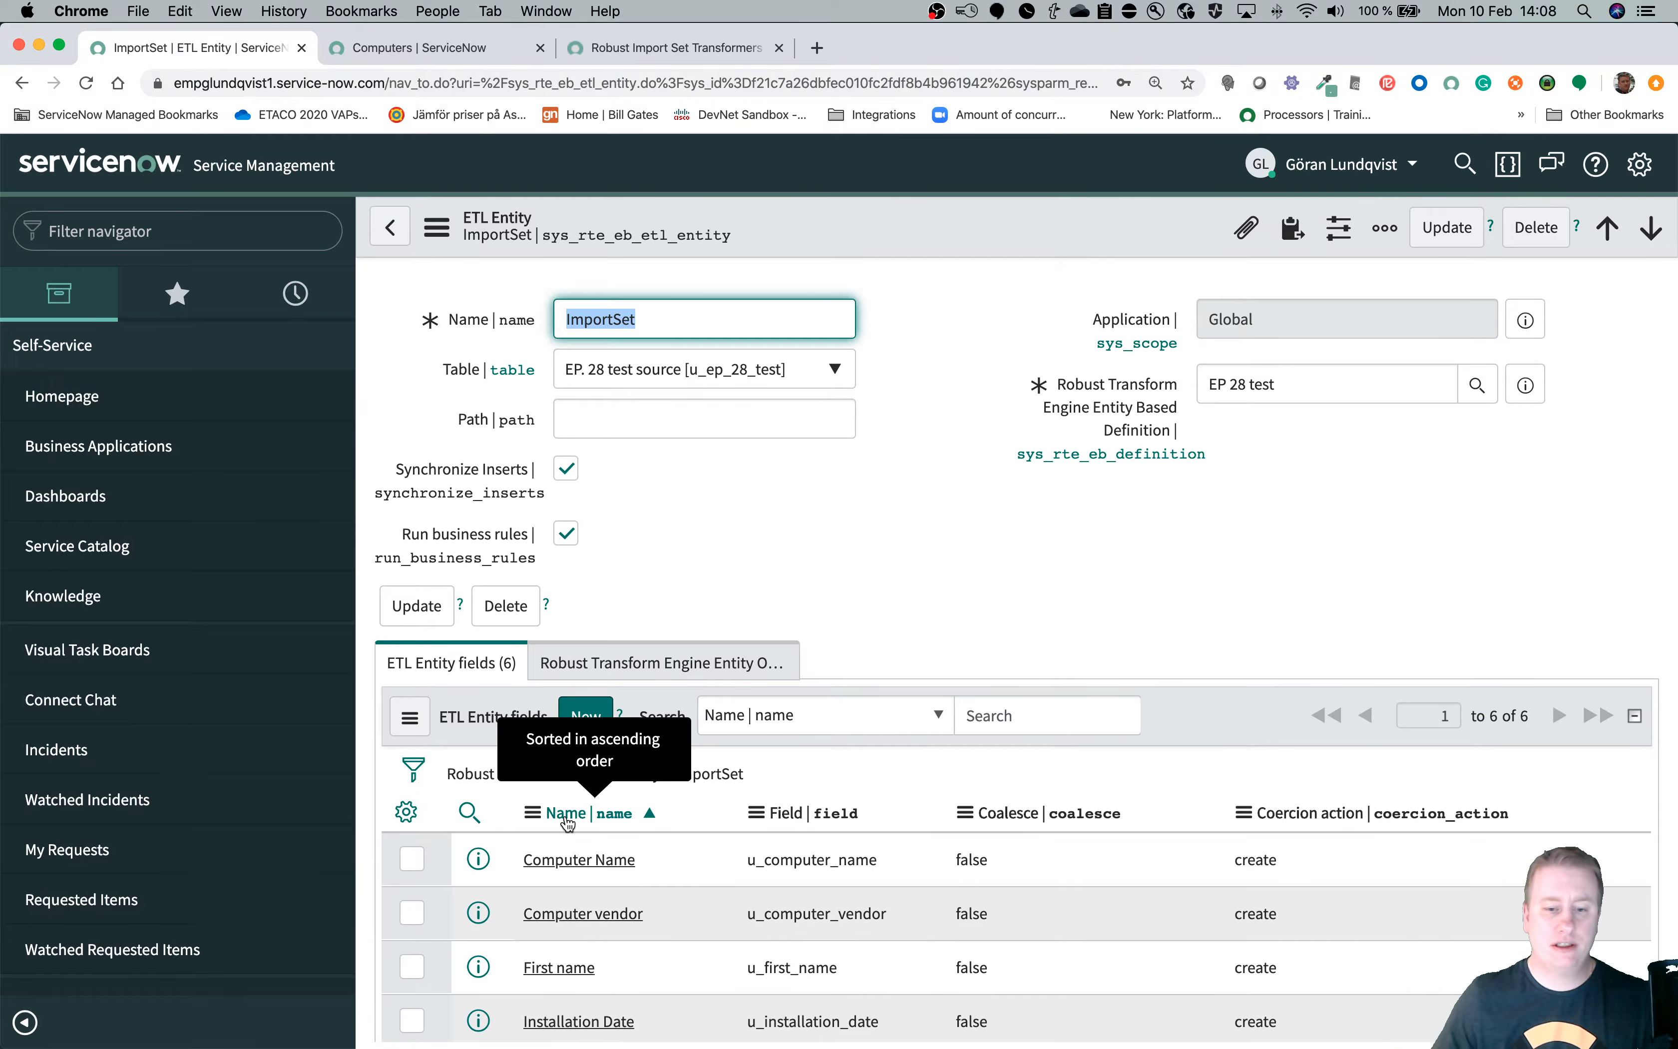
scroll(567, 822, "down", 3)
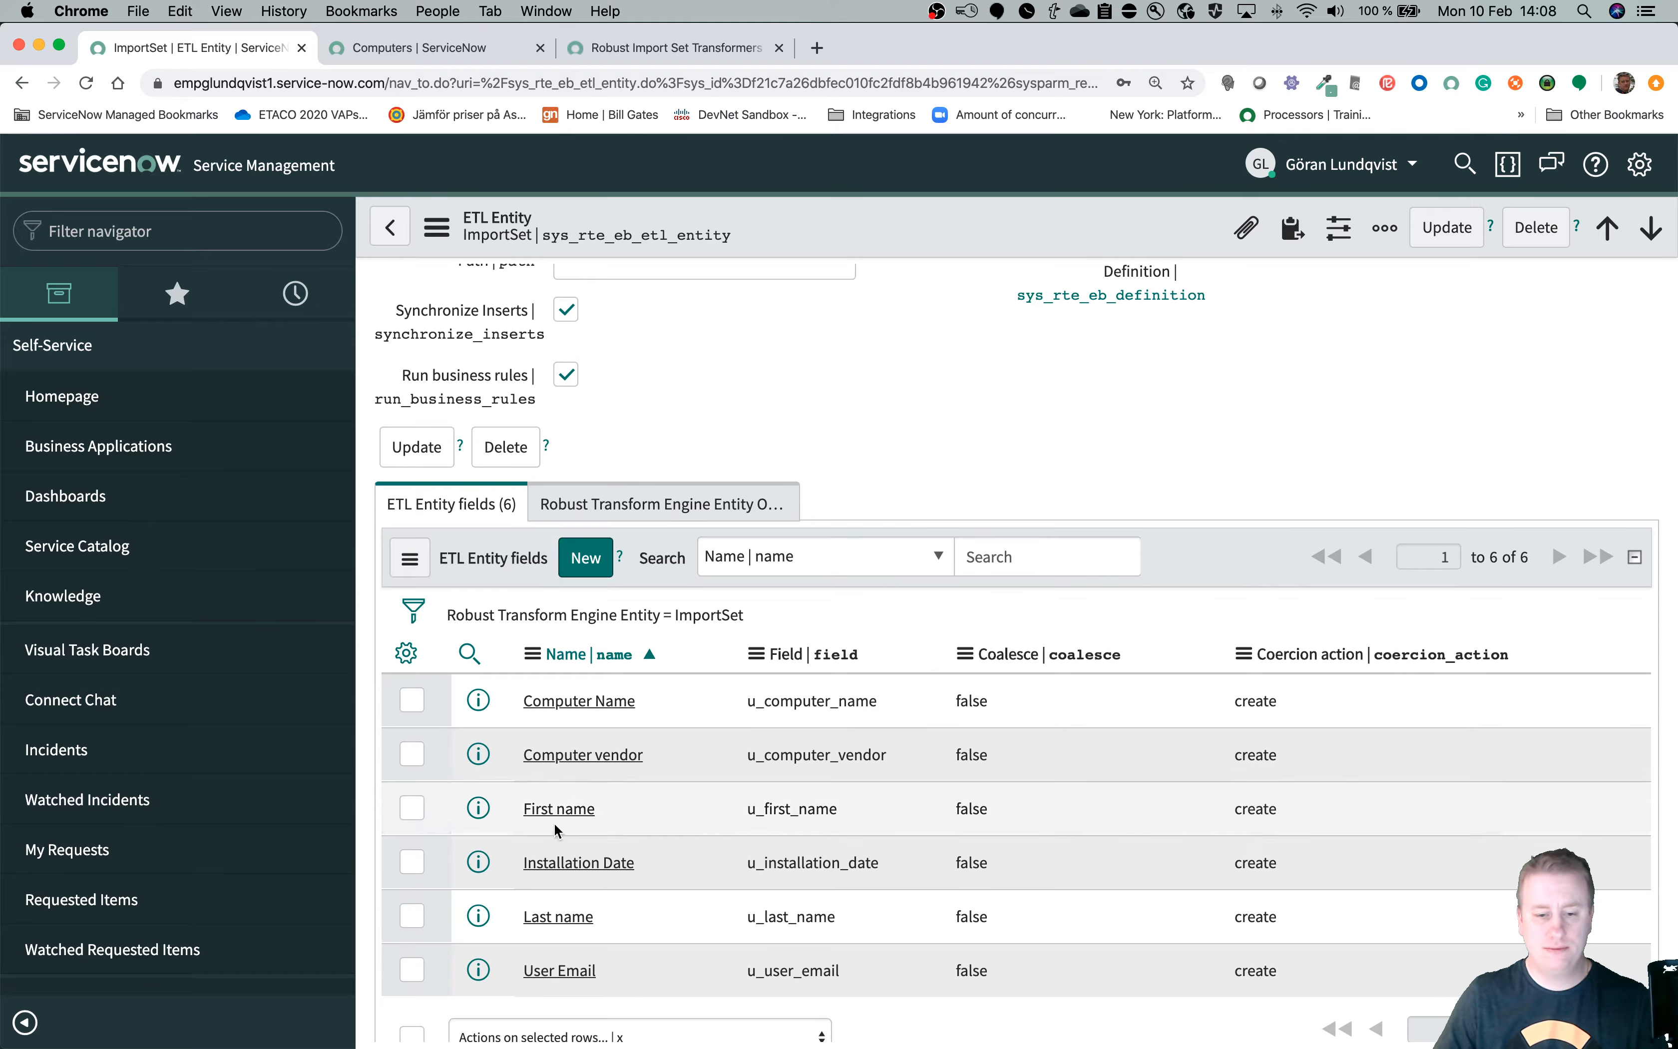
scroll(556, 882, "down", 1)
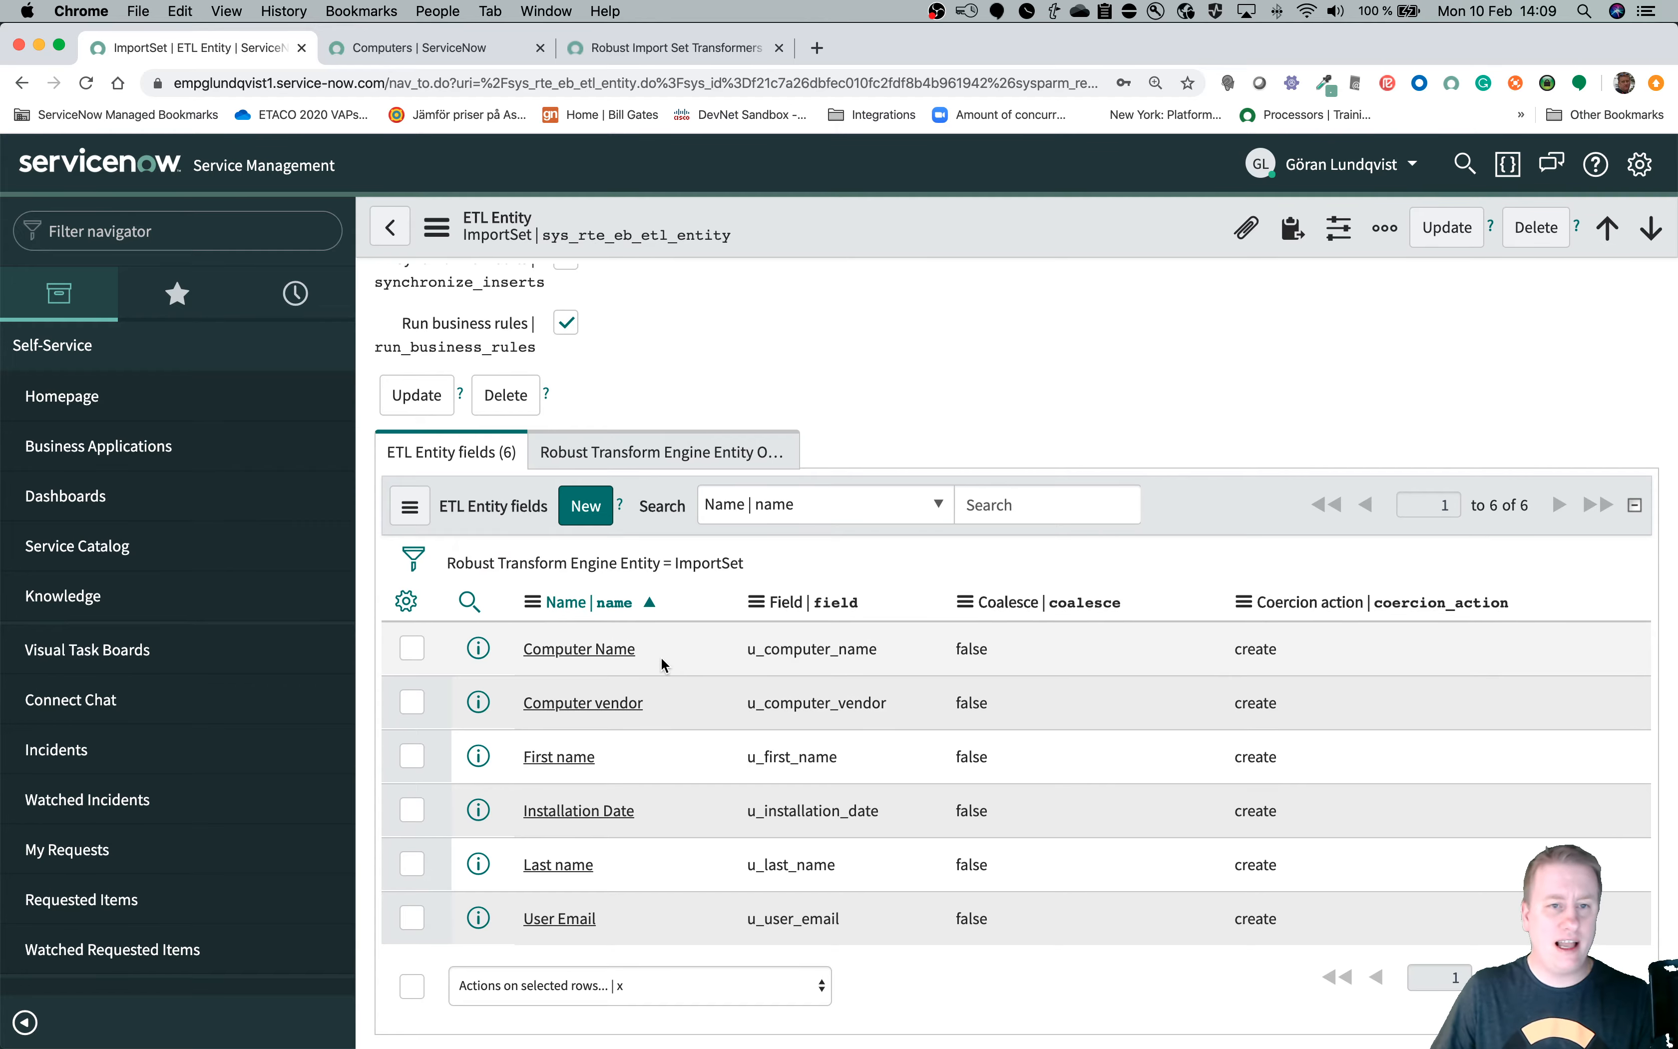
View a blank ETL entity field form for ImportSet, leave it unsaved and return to the EP 28 test ETL definition.
left_click(586, 508)
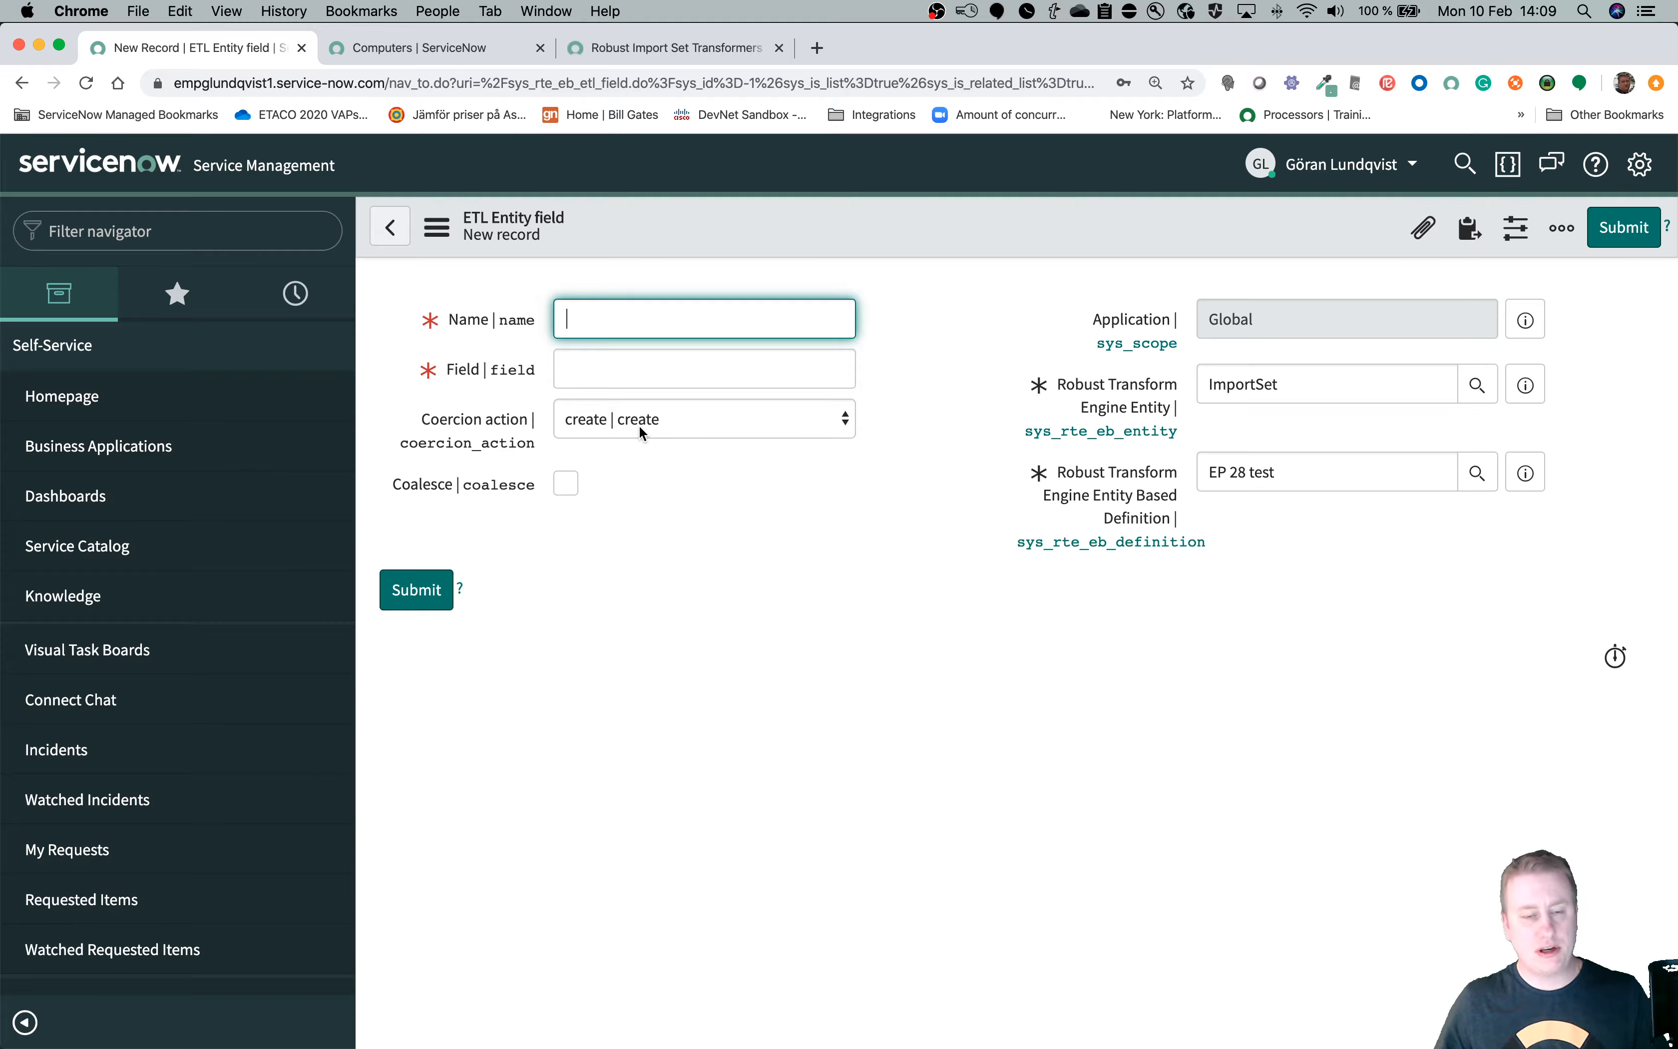
left_click(385, 230)
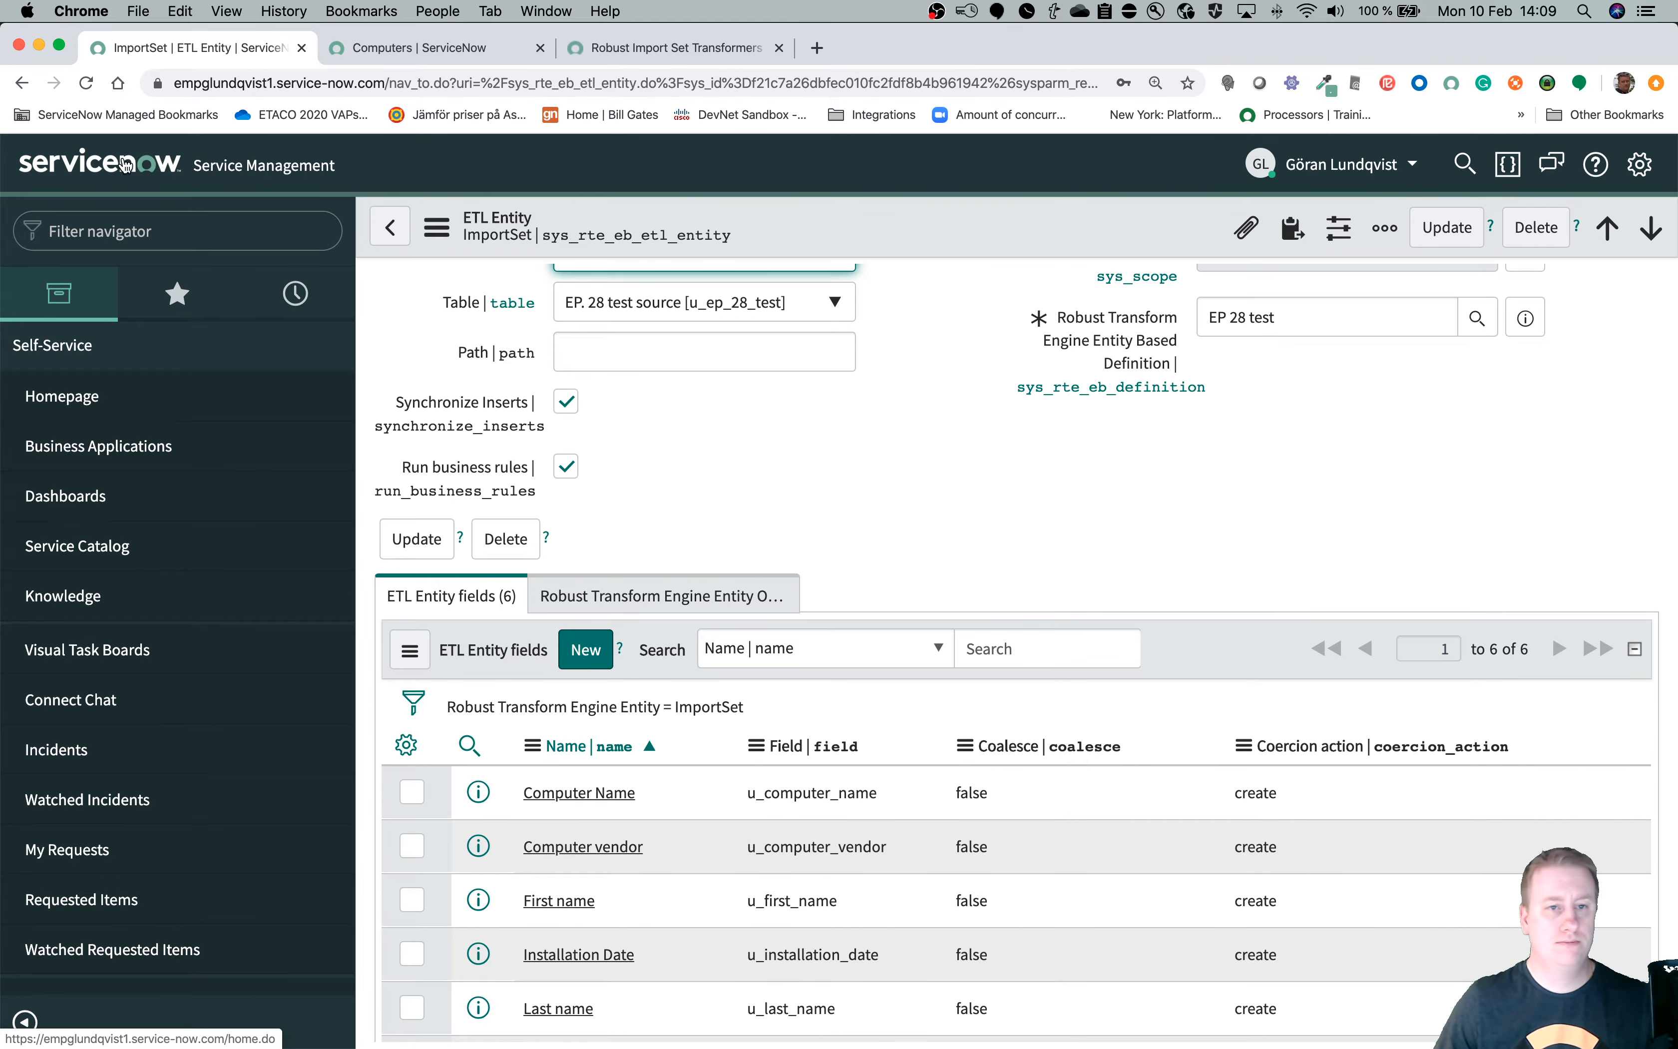
left_click(54, 84)
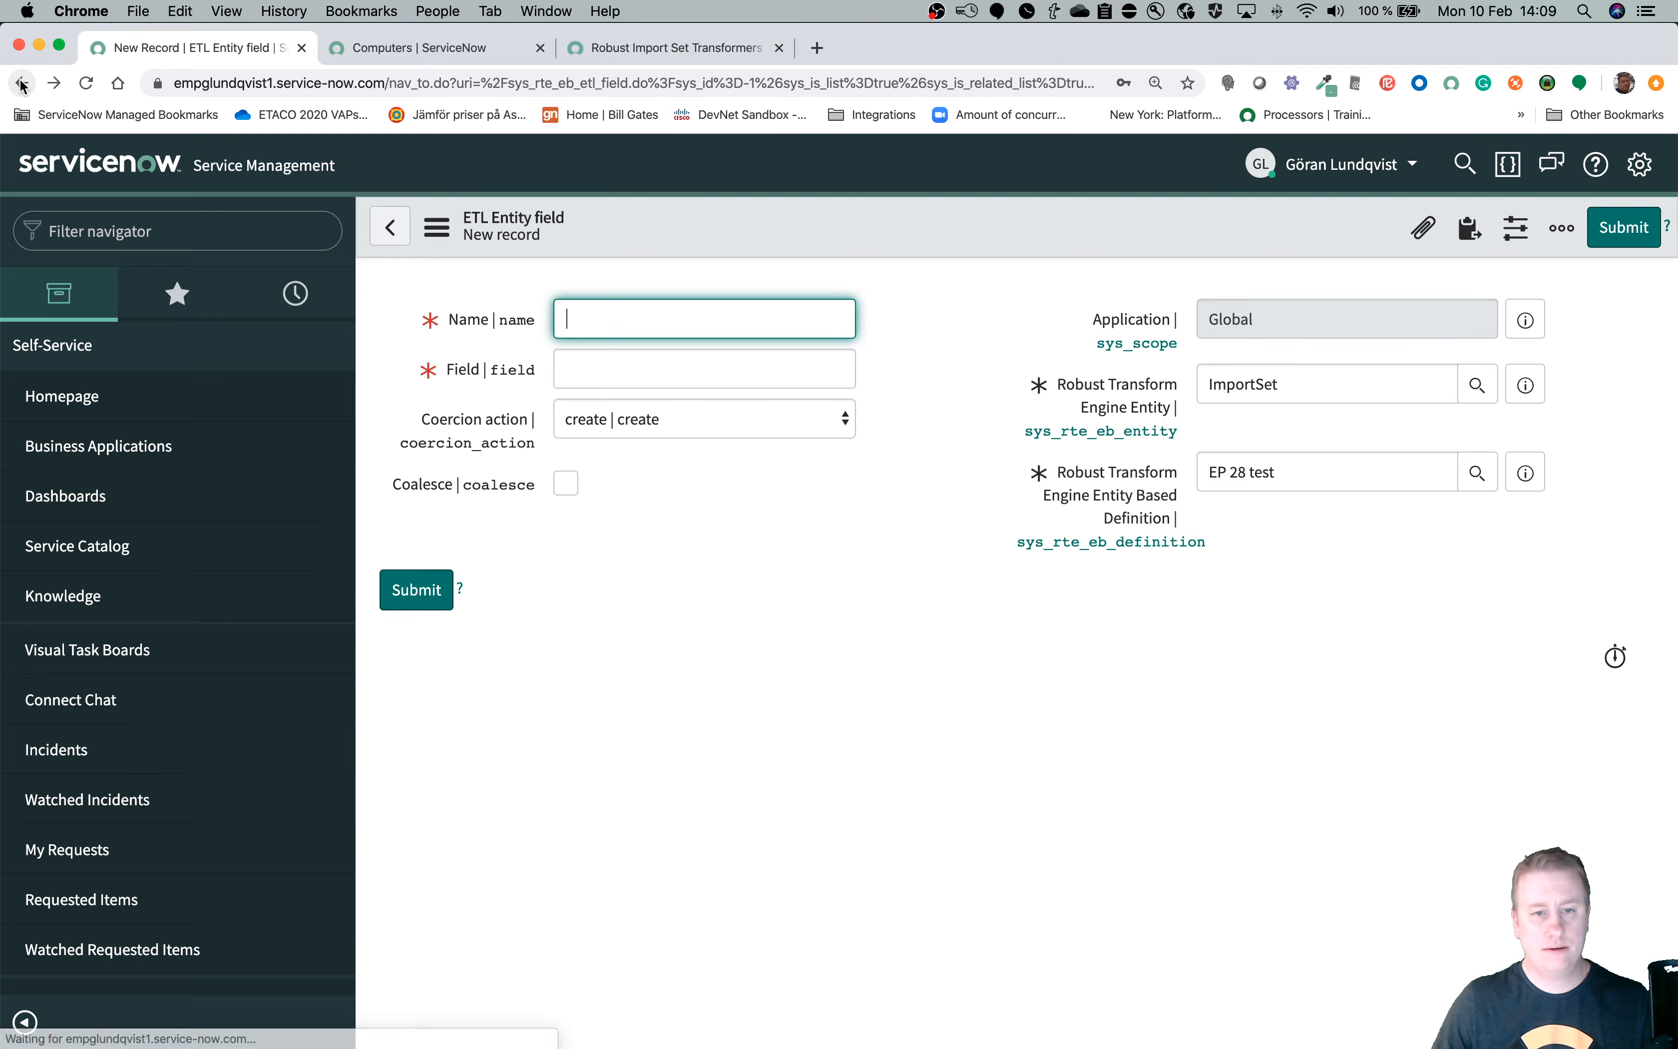
left_click(23, 84)
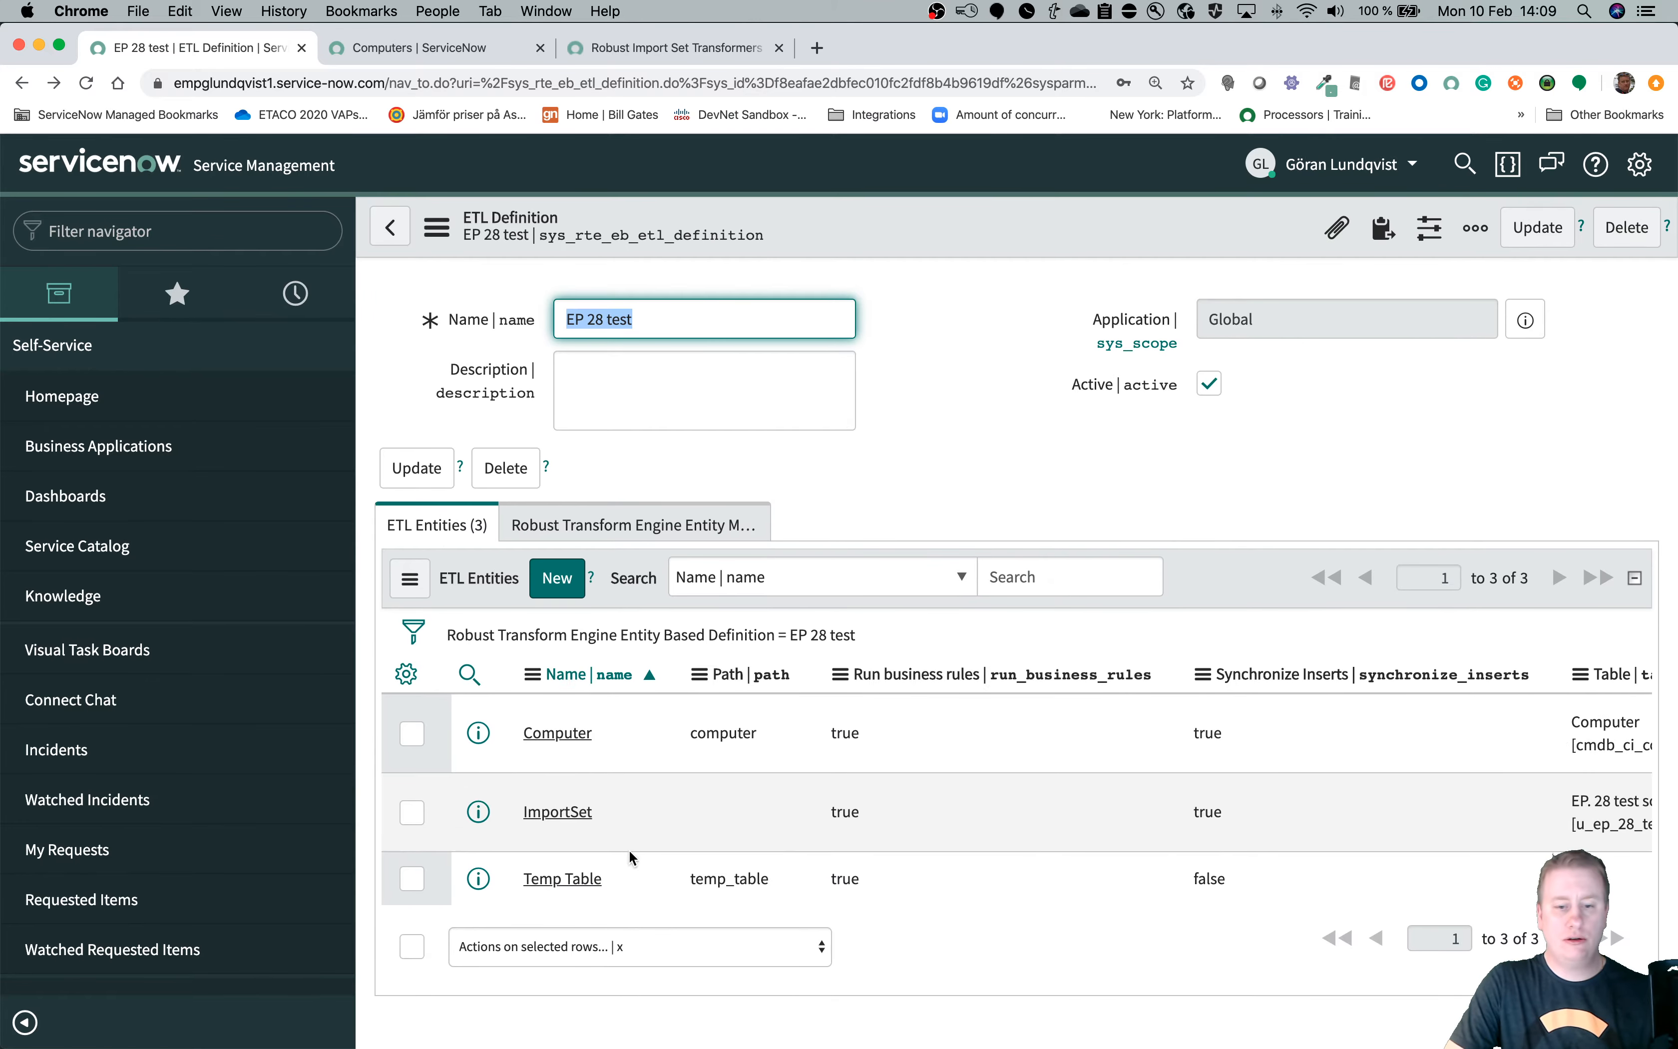
Open the Temp Table entity and review its table, path and ETL entity fields.
left_click(581, 879)
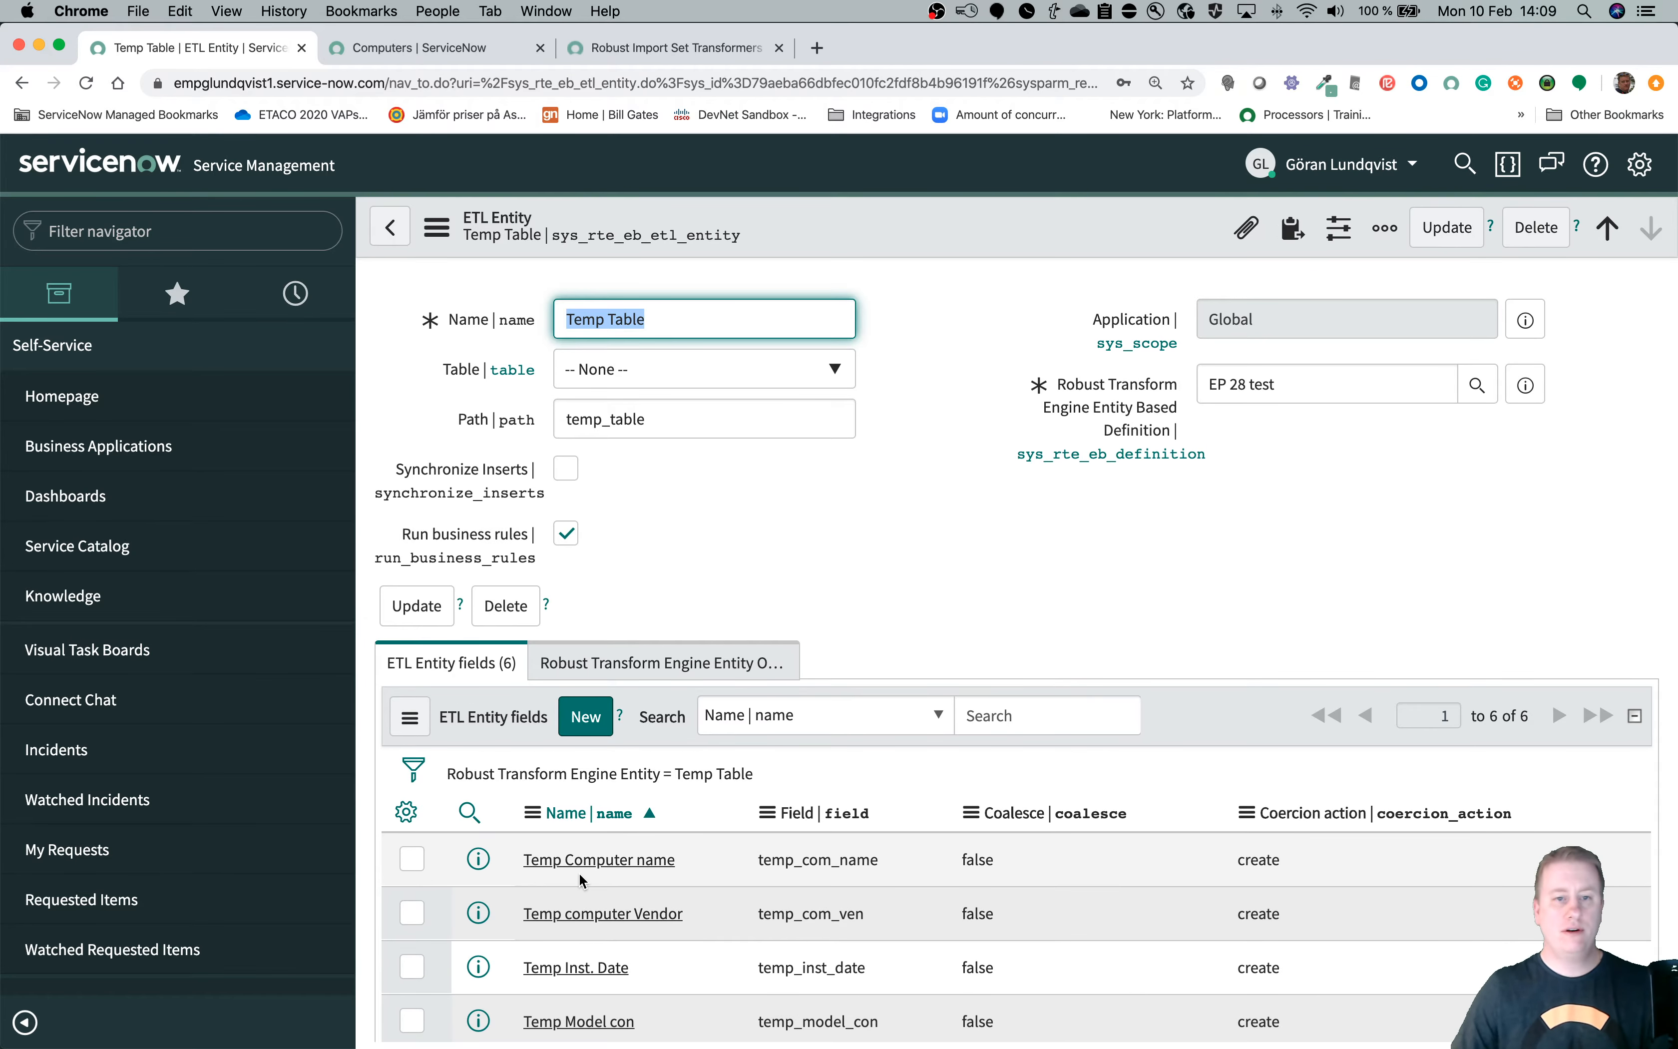
scroll(610, 749, "down", 2)
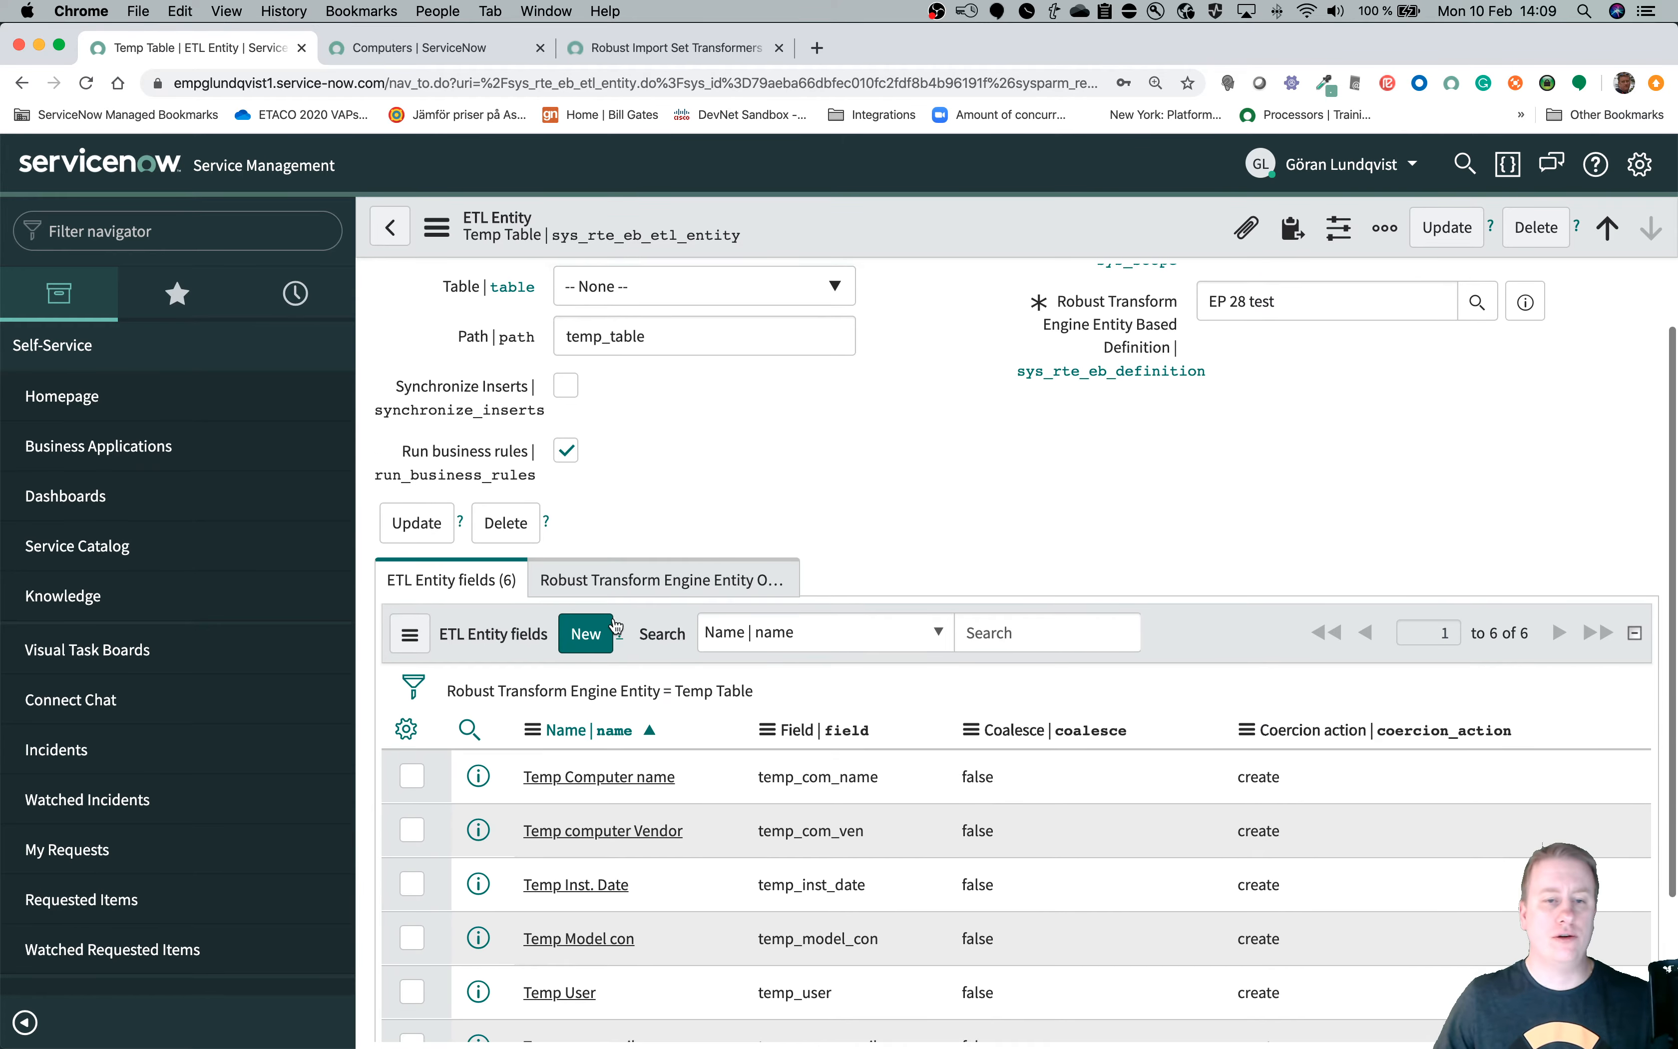
scroll(641, 617, "up", 2)
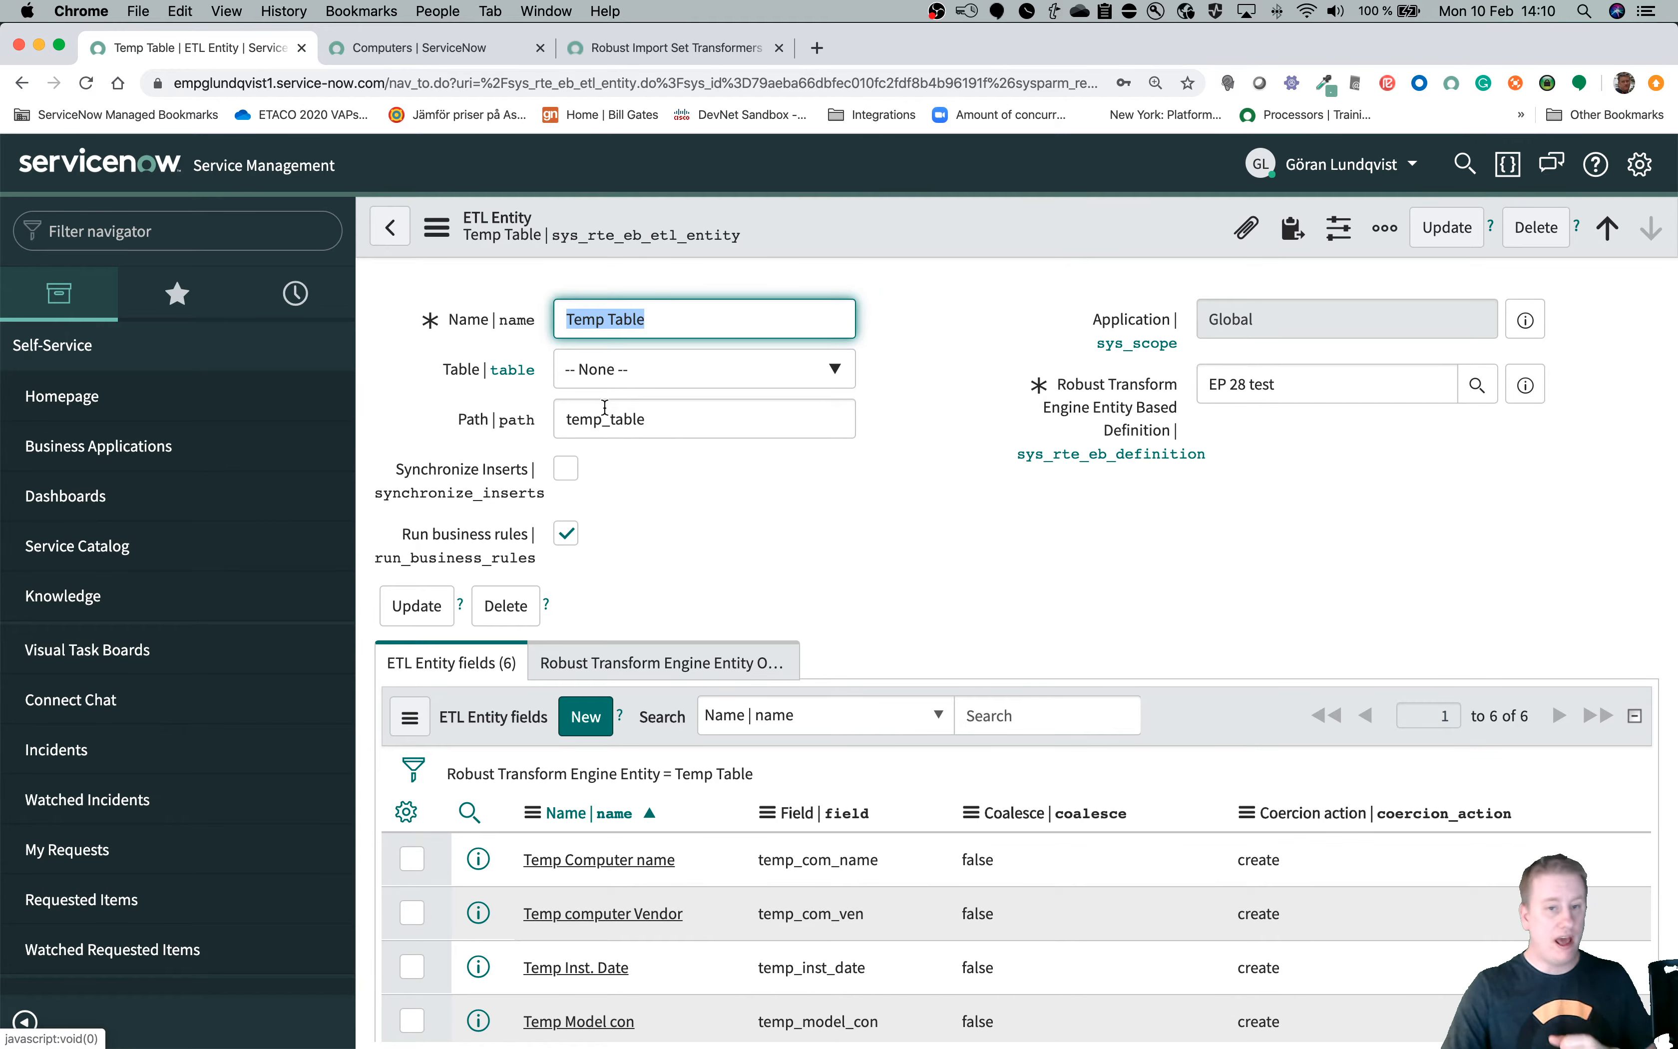
left_click(467, 424)
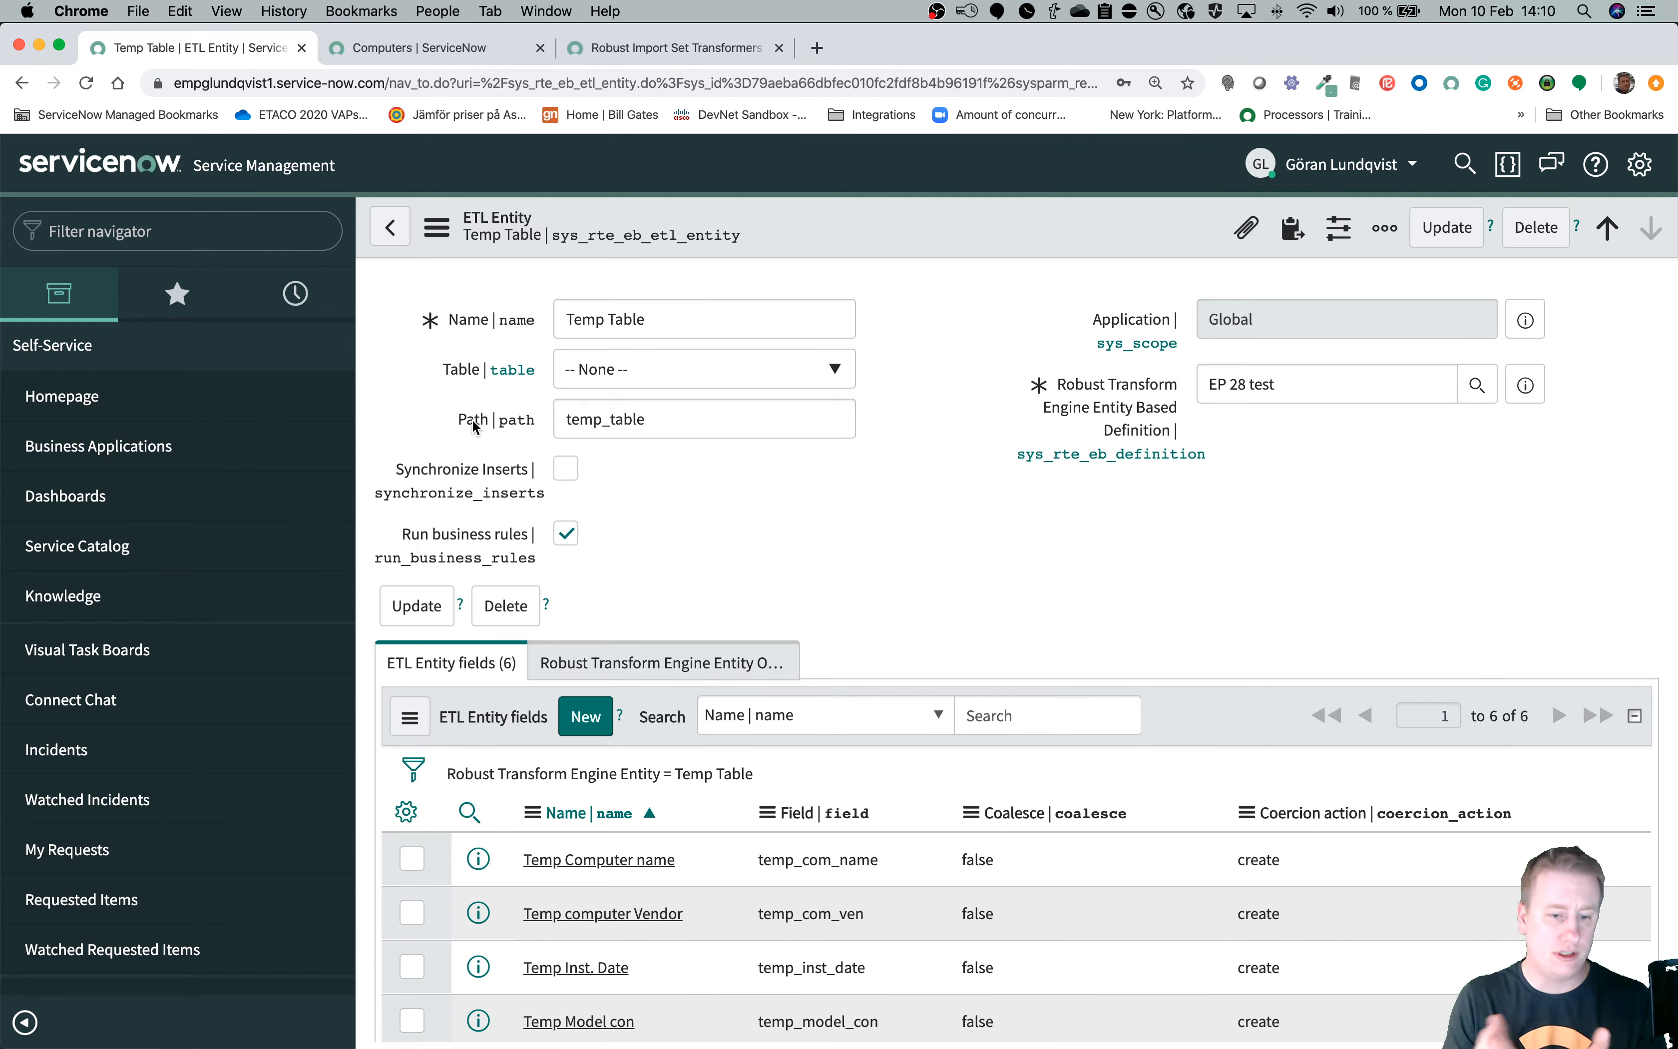
scroll(1011, 746, "down", 3)
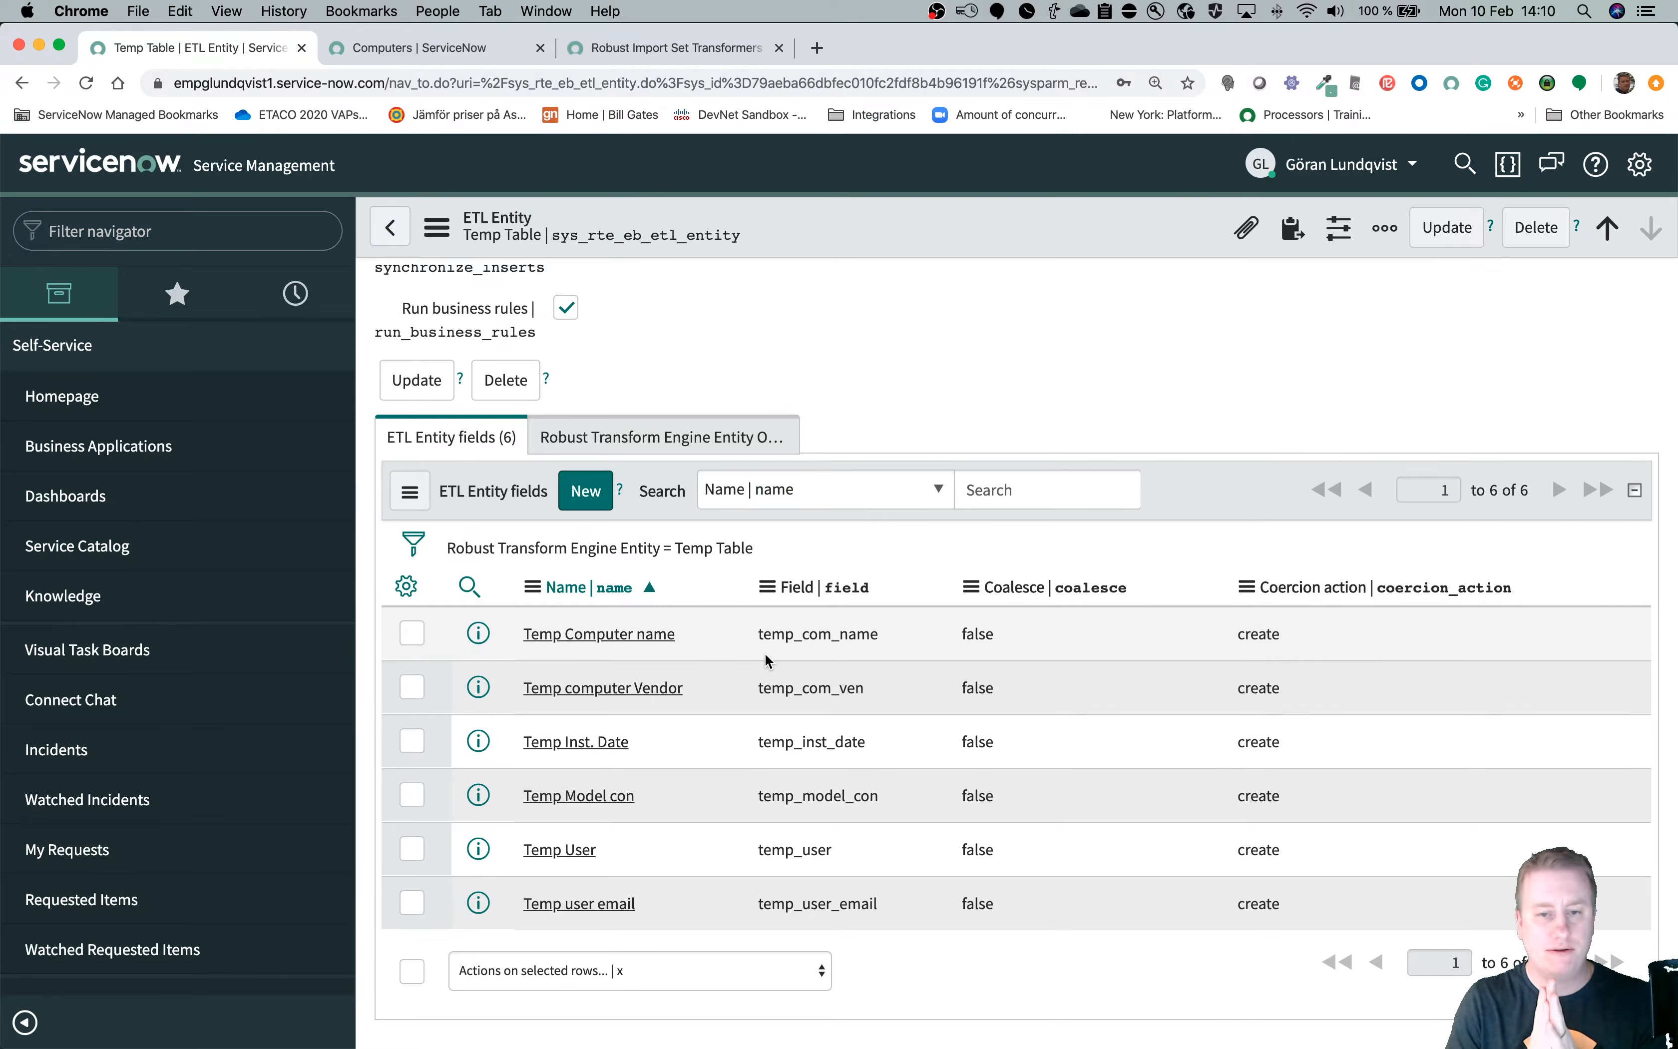
Review the source fields, target fields and types of Temp Table's entity operations, and open the Convert Date operation.
left_click(665, 439)
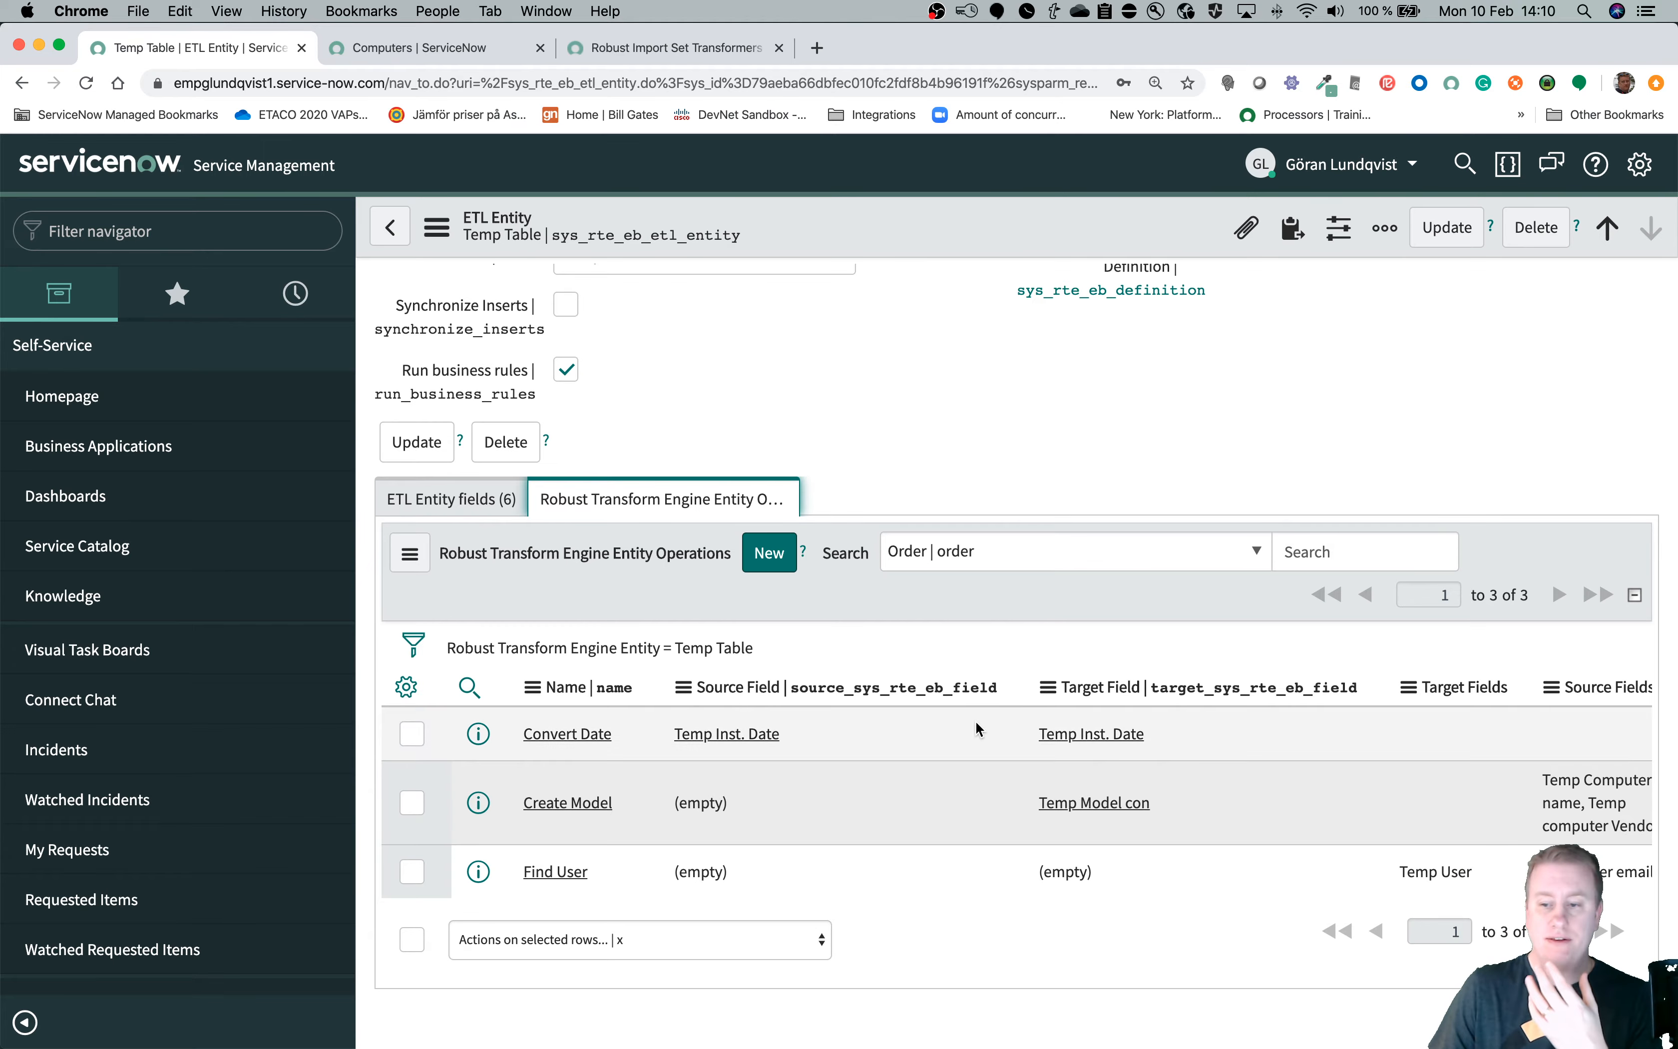
scroll(976, 720, "right", 8)
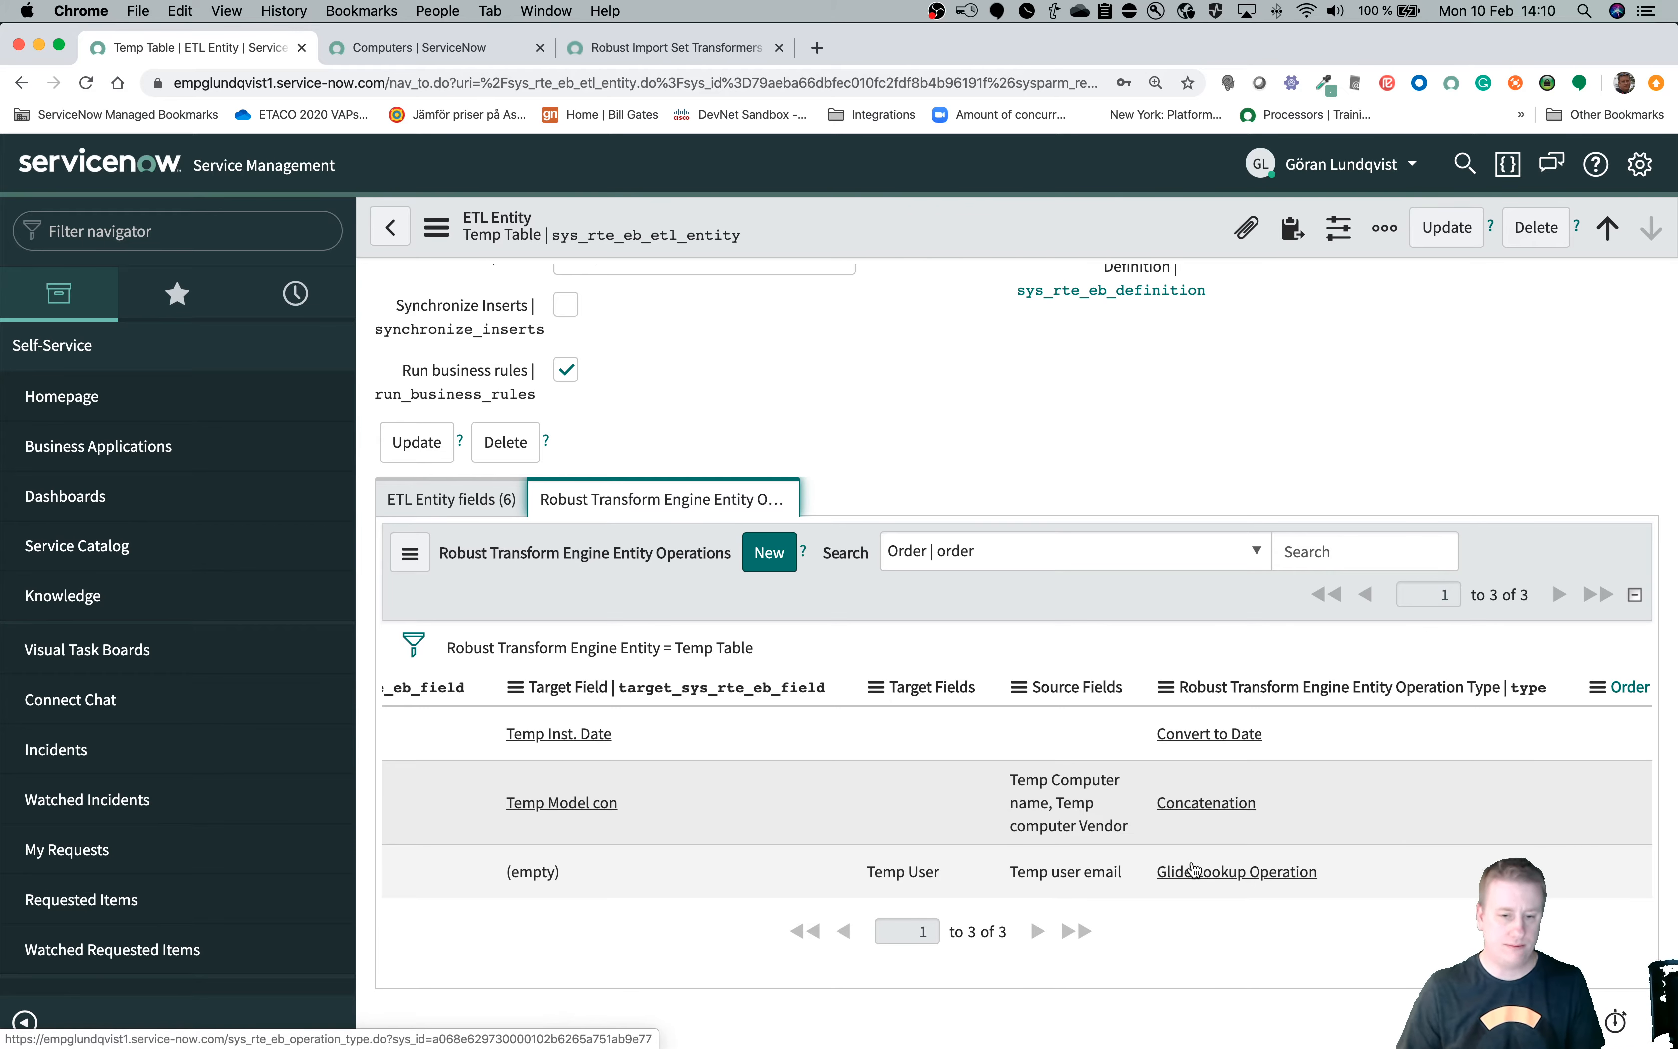
scroll(1191, 869, "left", 10)
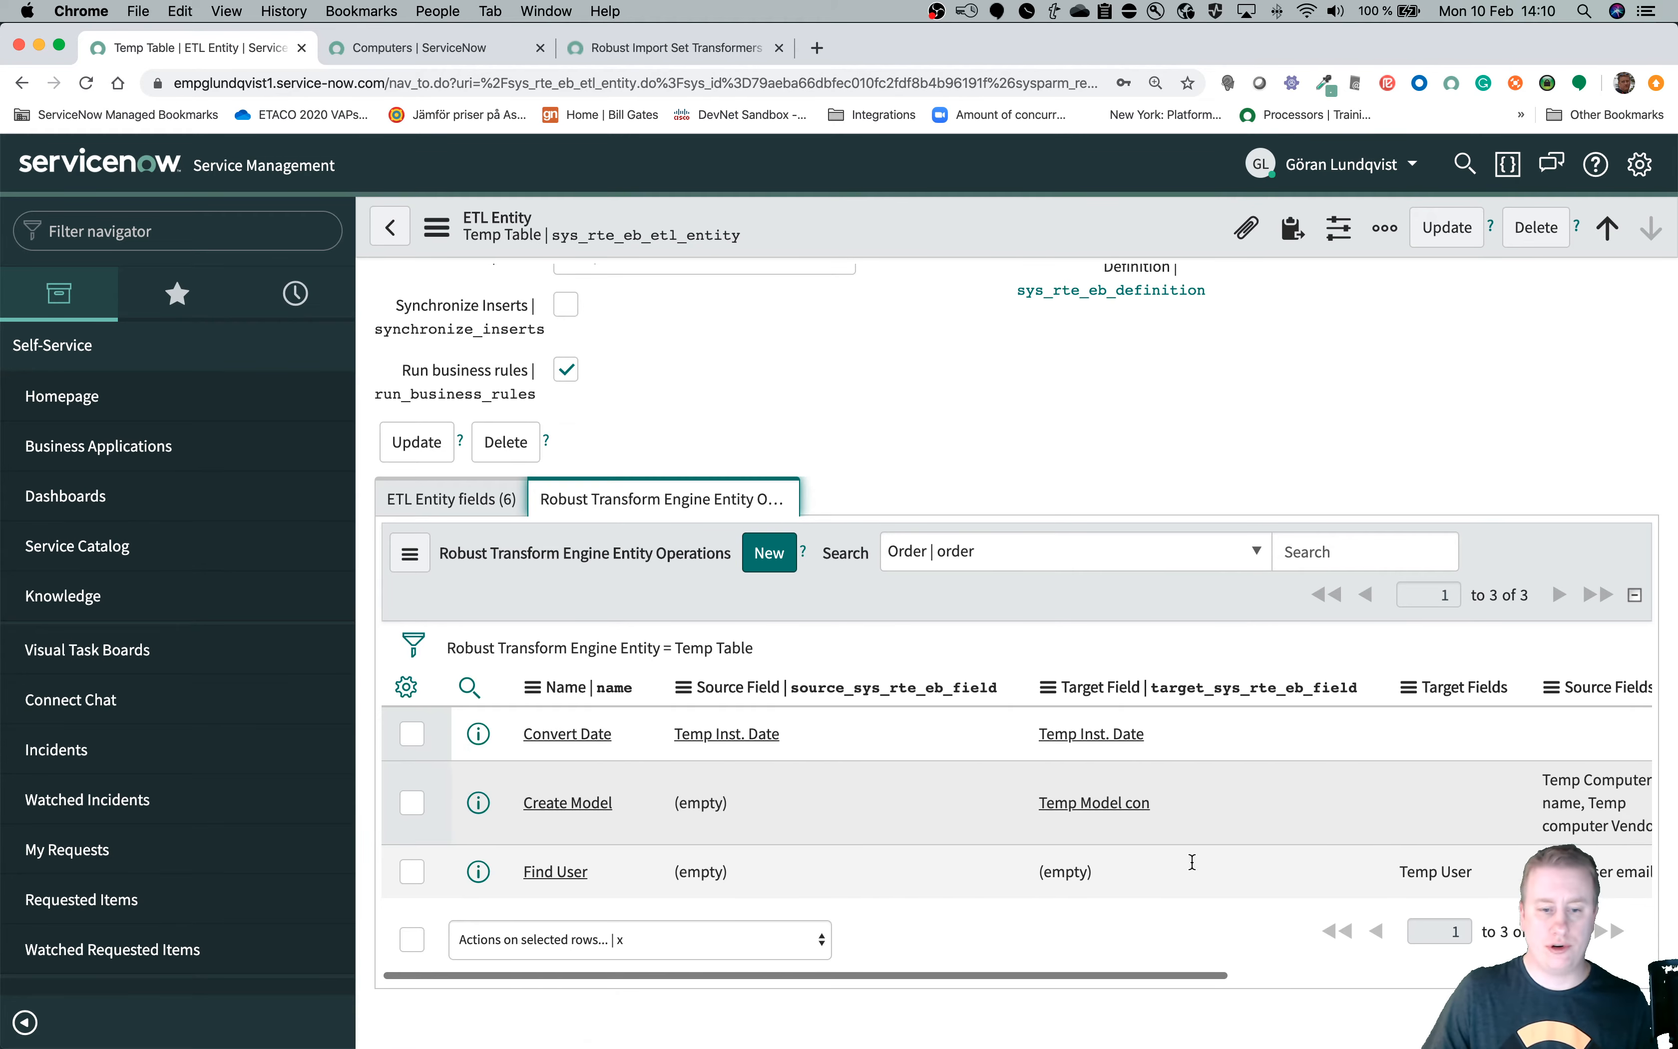
left_click(600, 737)
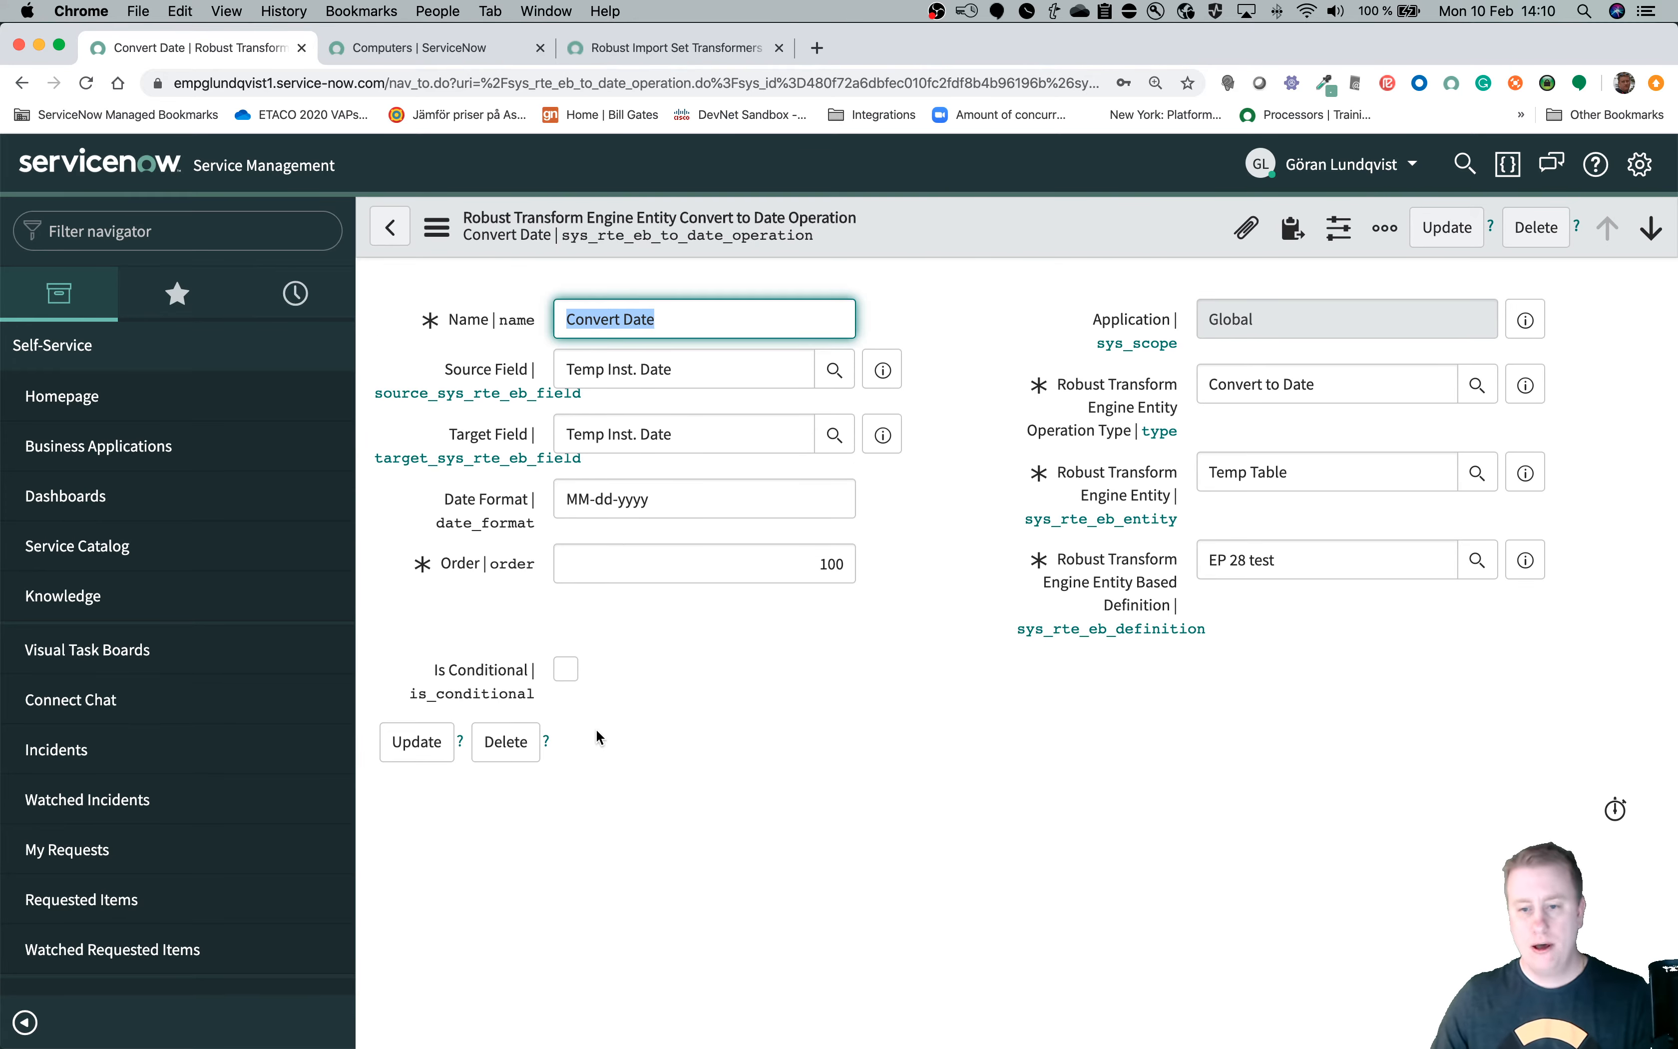
Switch to Excel, restore the EP 28 computers workbook and check how the installation dates are written.
key("super+Tab")
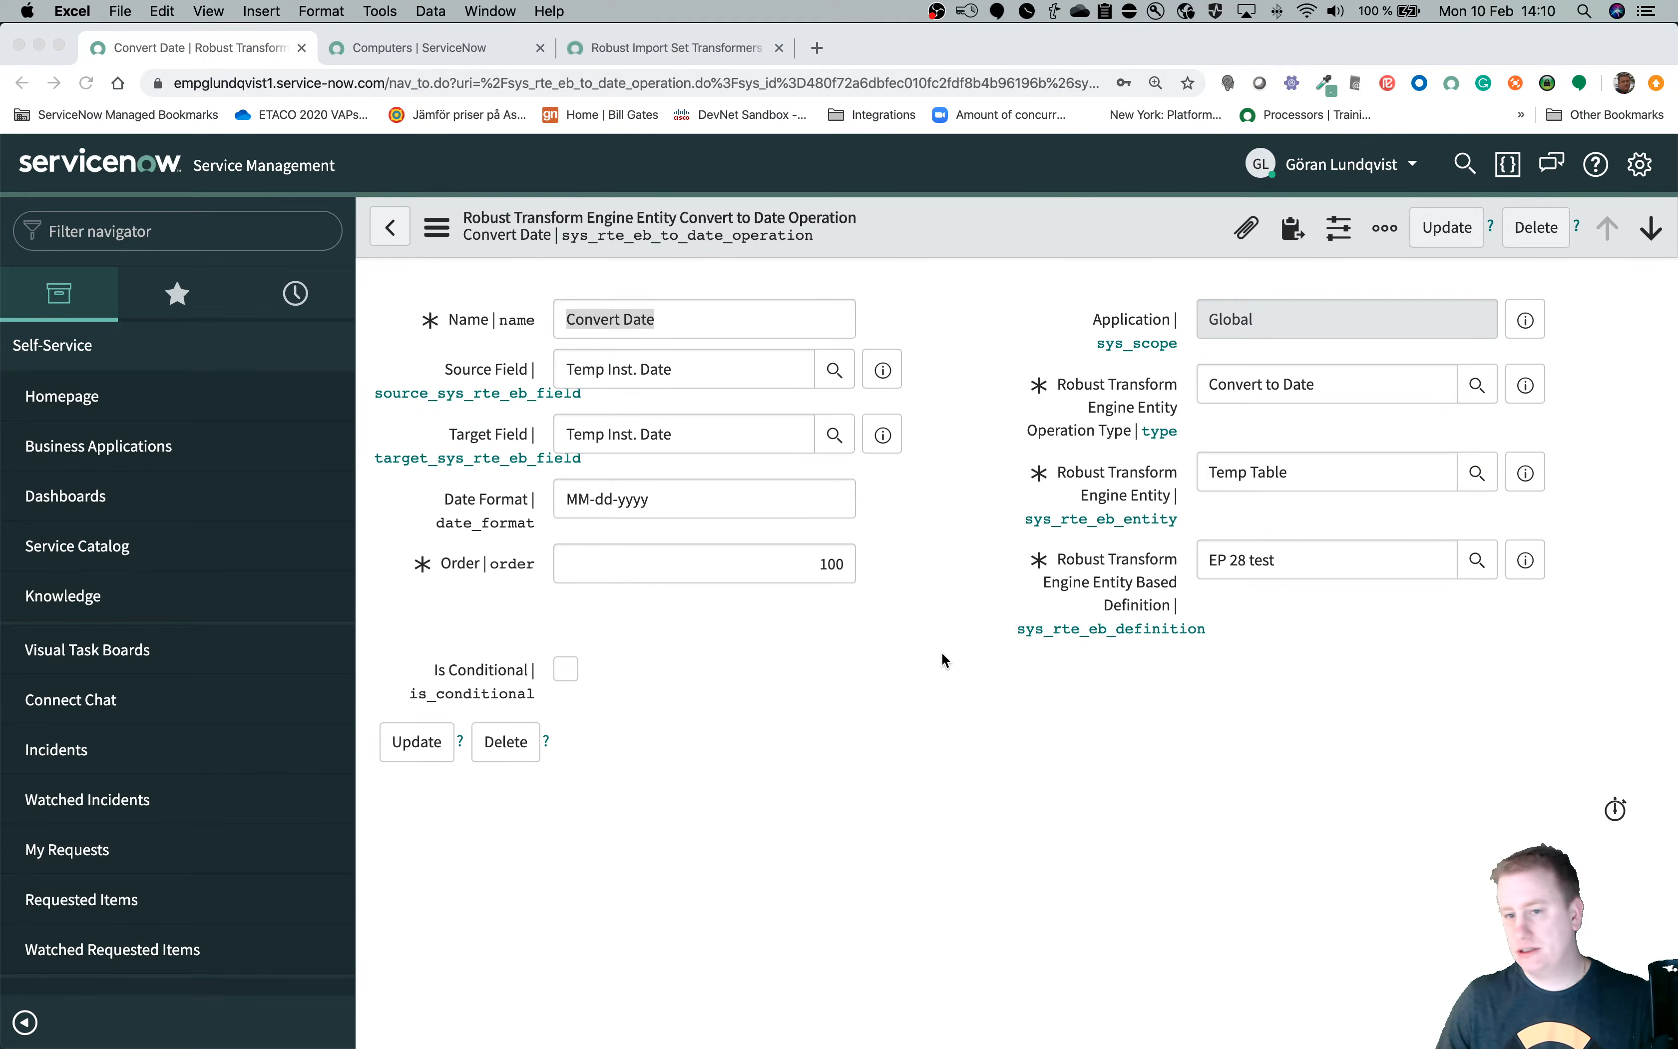
key("super+Tab")
key("super+Tab")
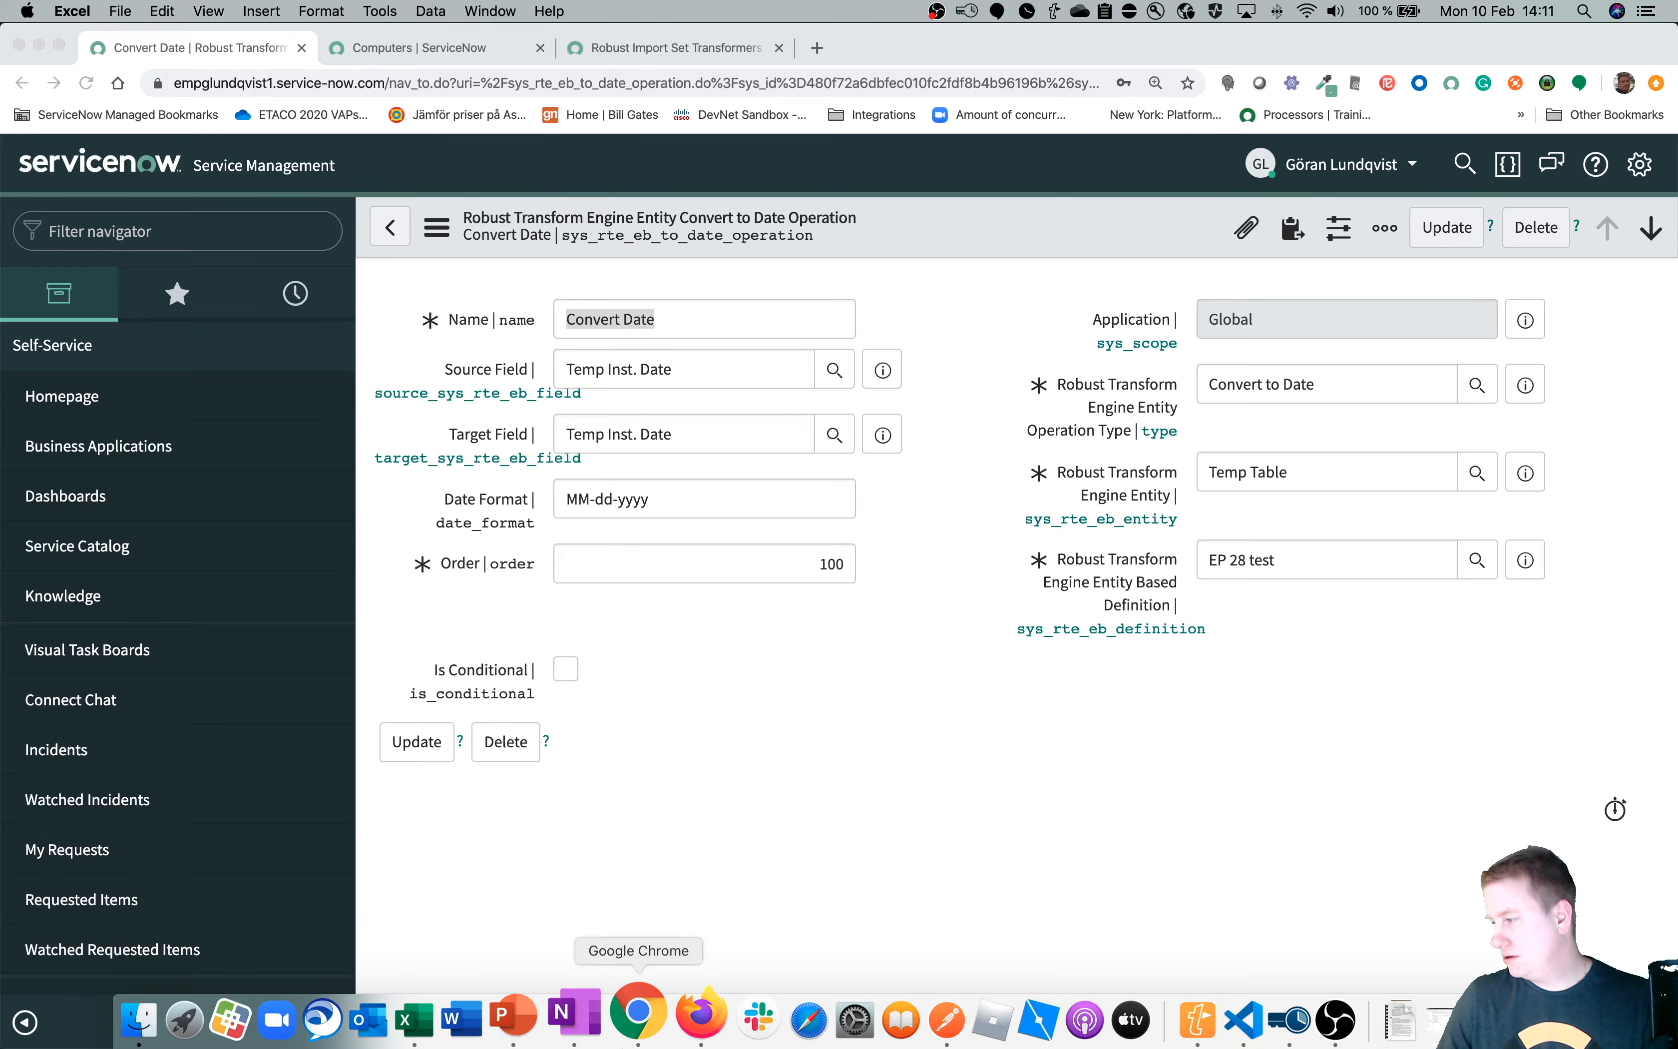
left_click(490, 11)
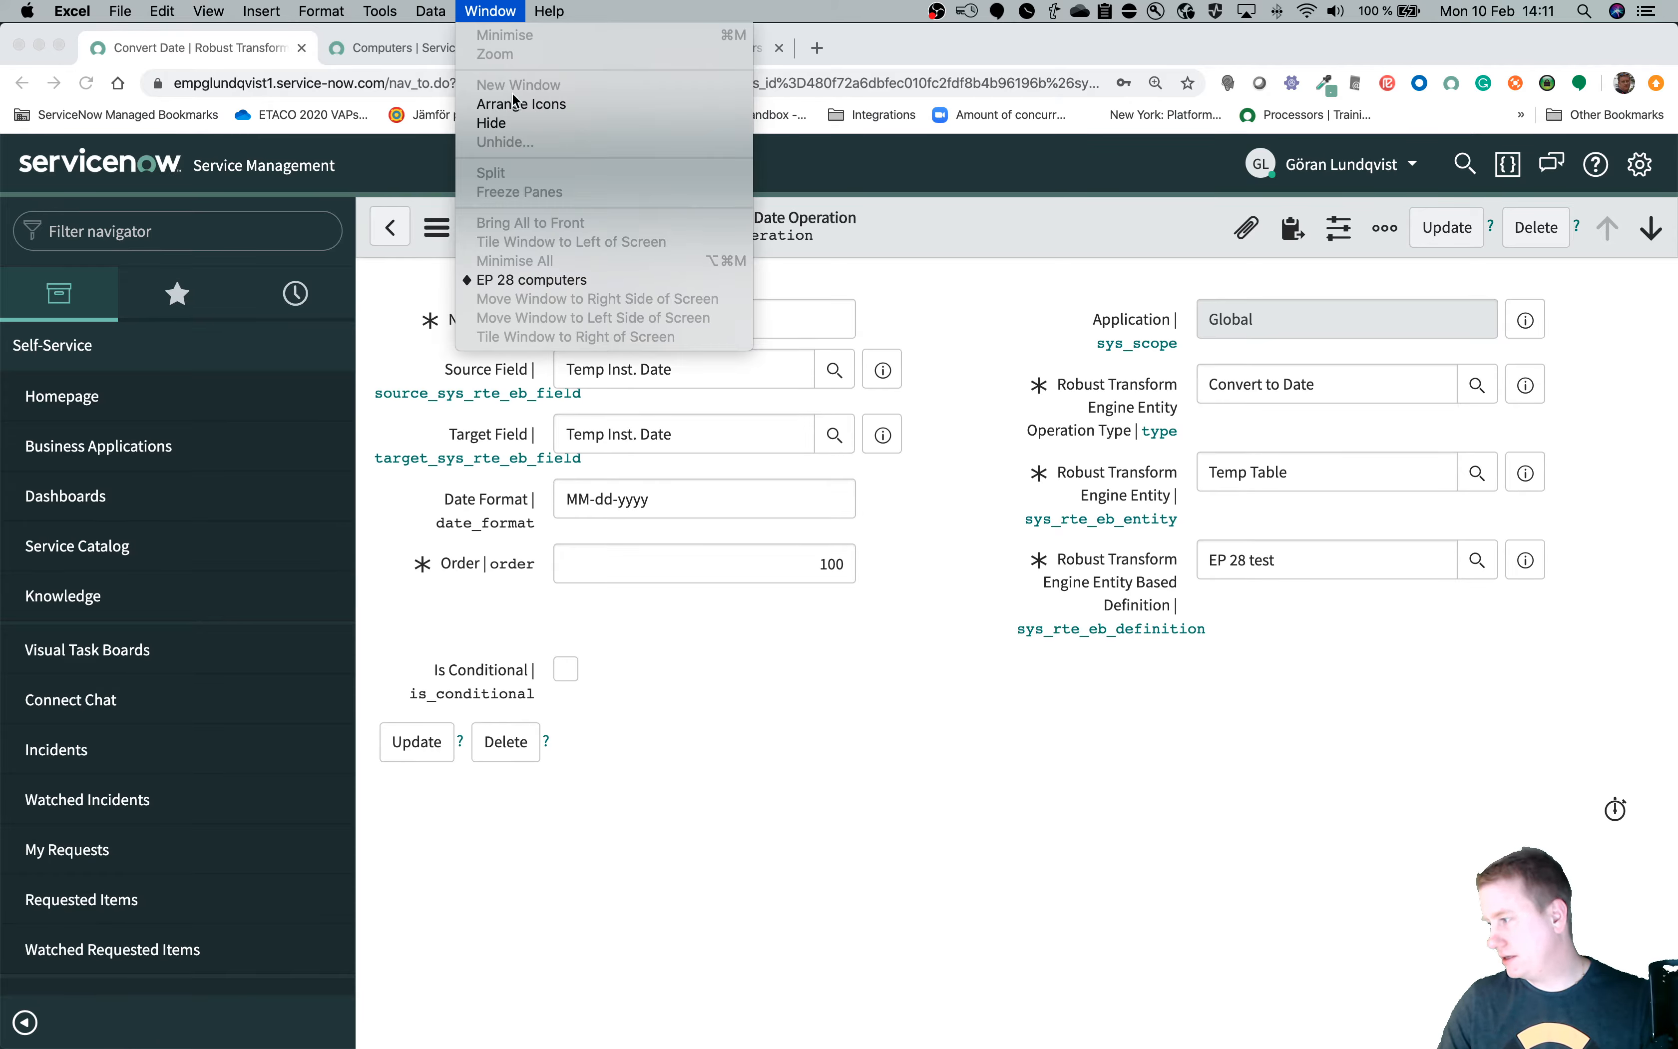
left_click(544, 277)
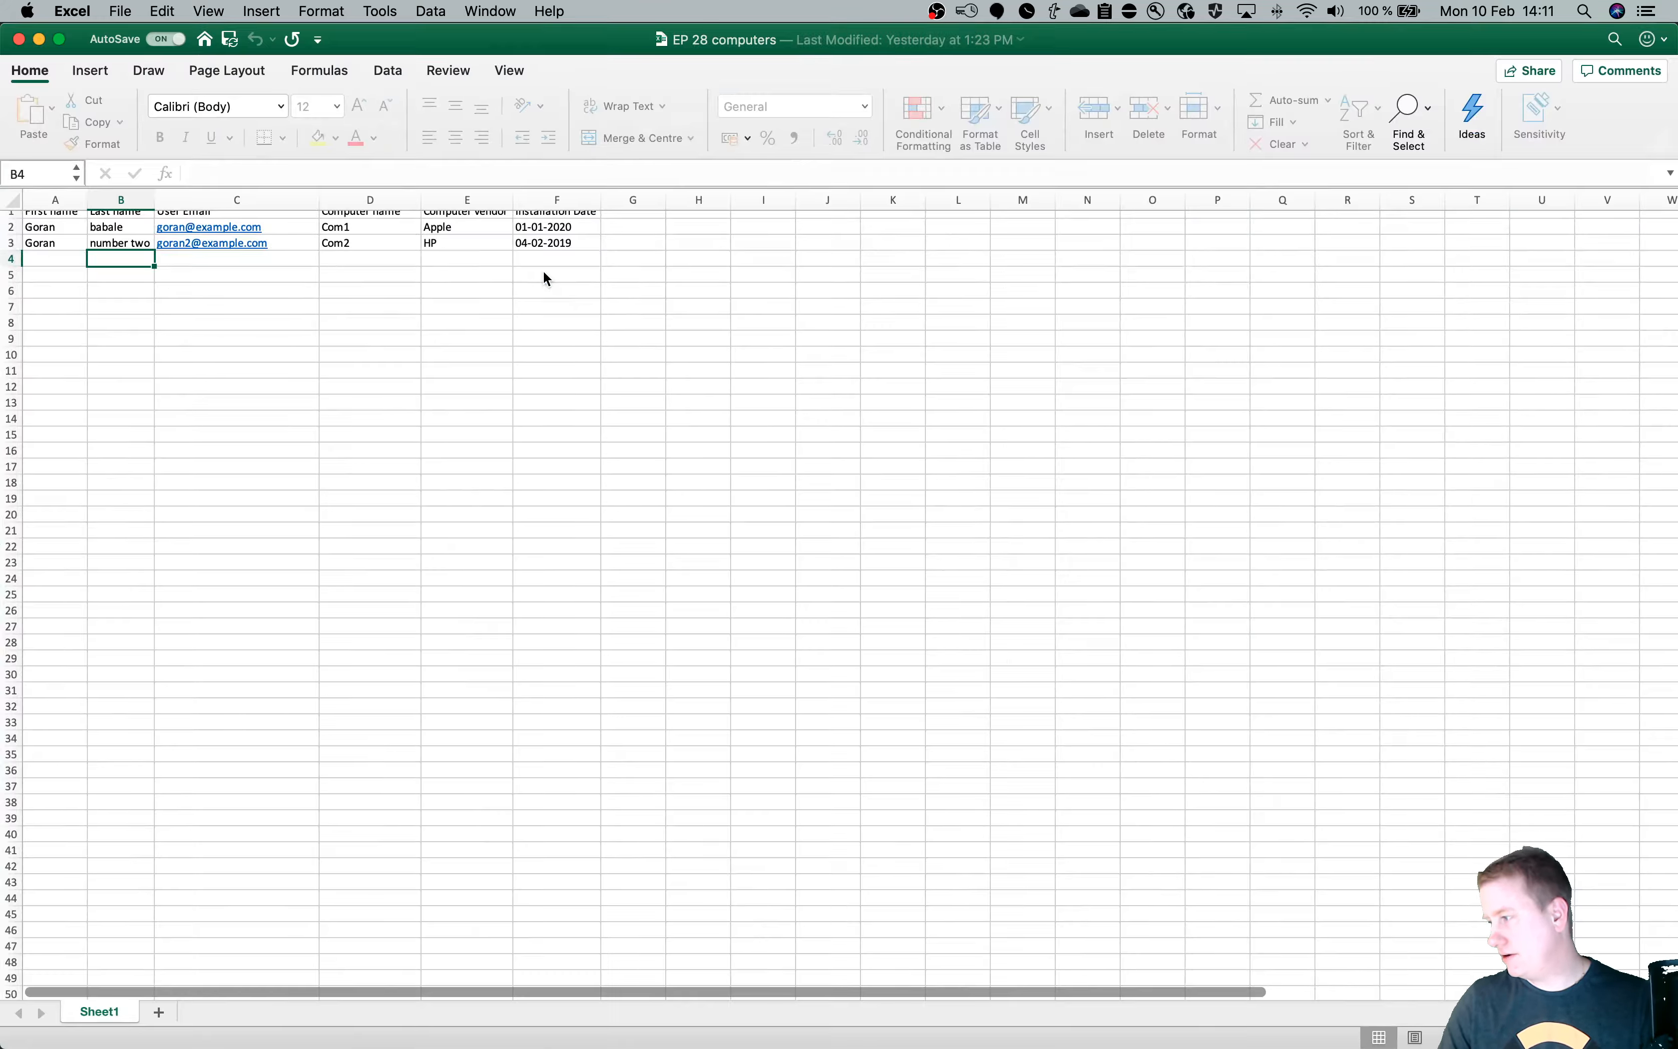
scroll(511, 290, "right", 1)
left_click(527, 244)
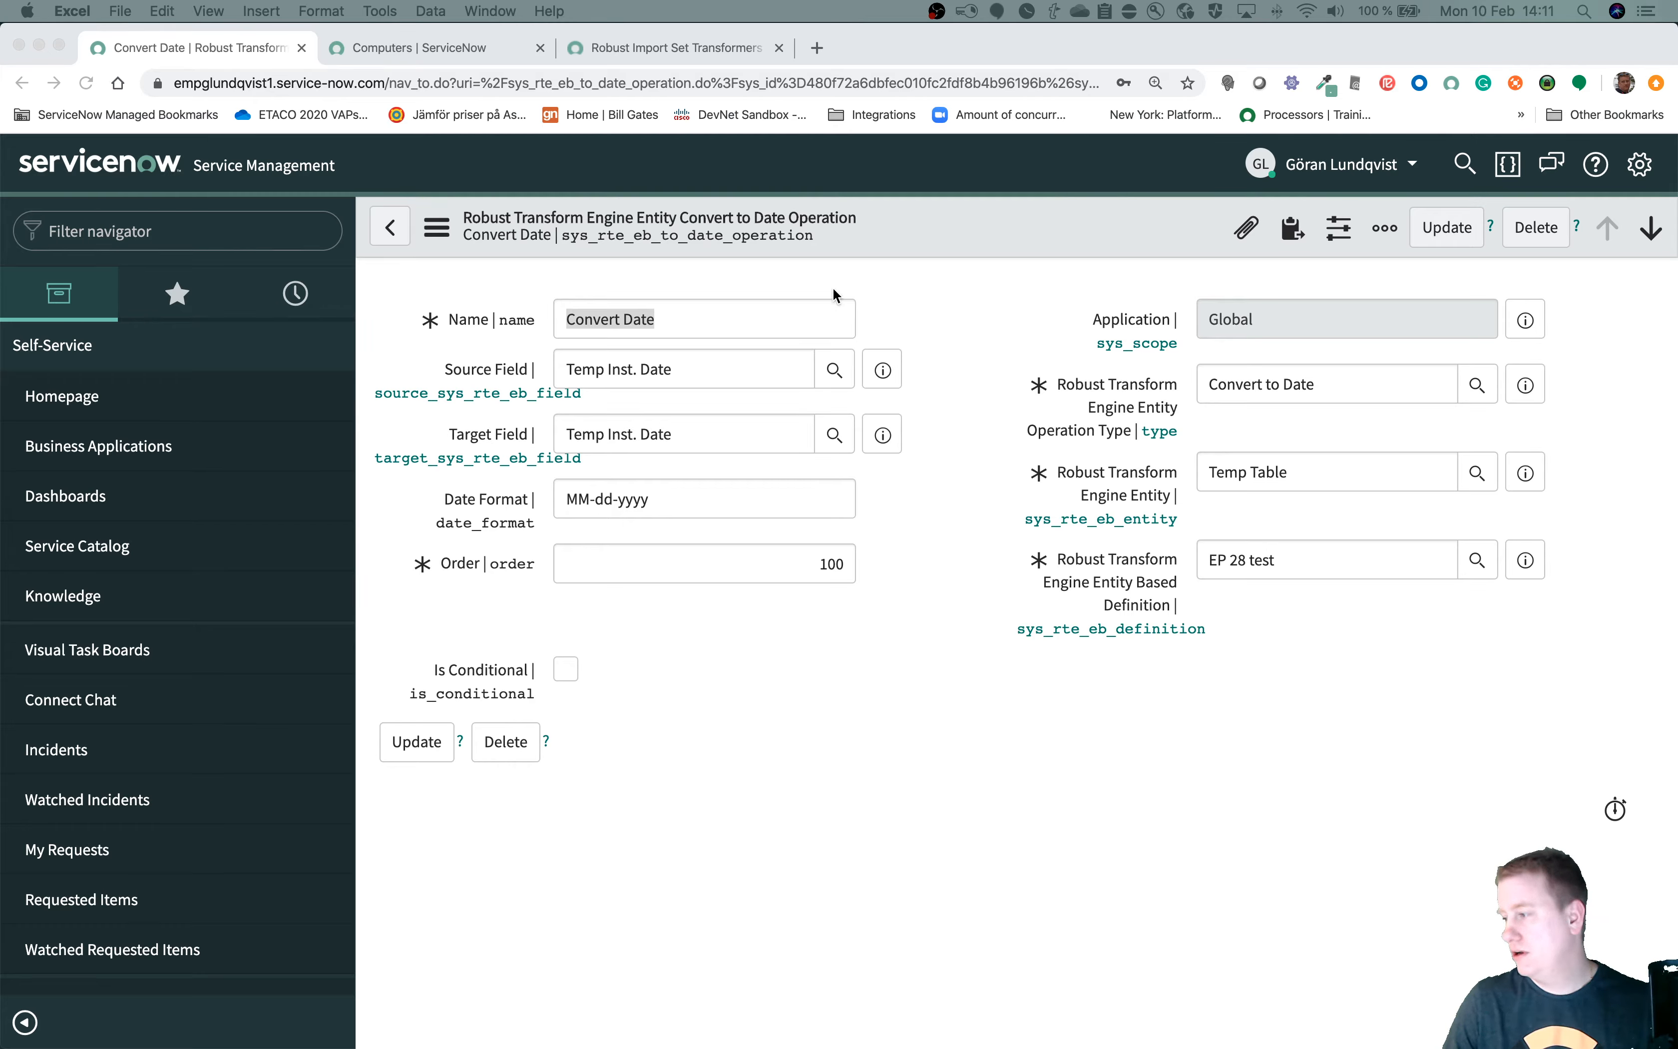
Switch back to Chrome, return to the Temp Table entity's operations and open the Create Model operation.
left_click(402, 228)
left_click(402, 227)
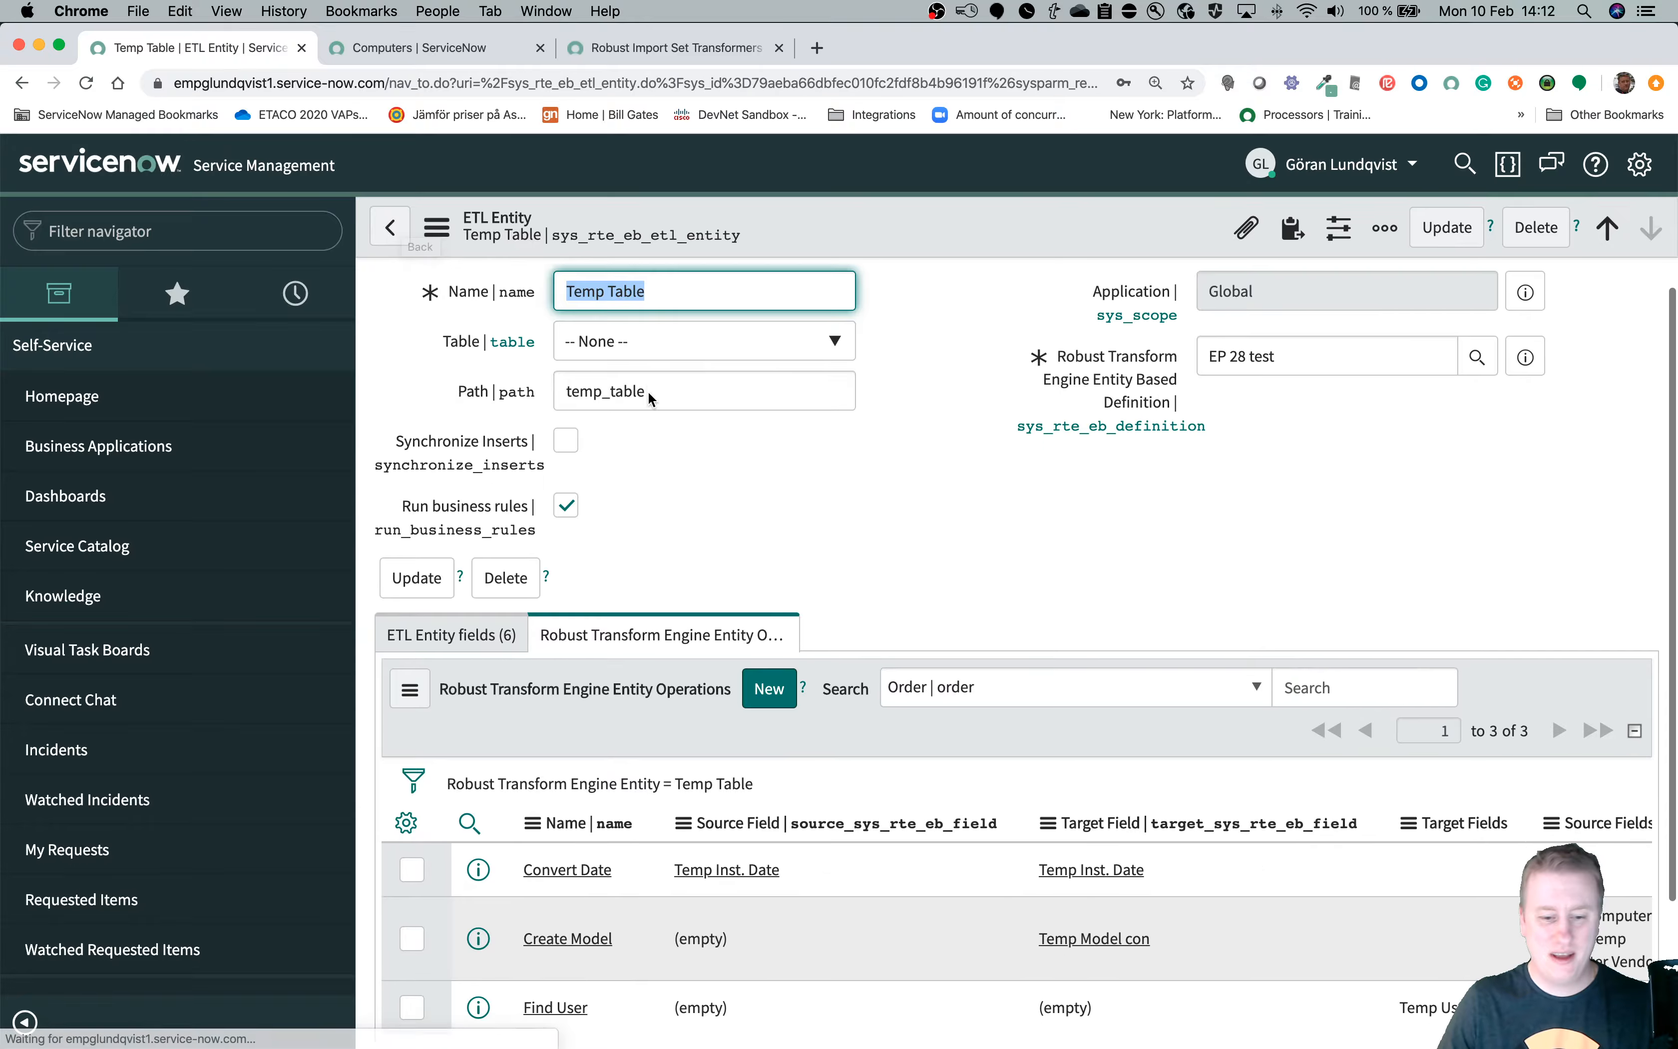
scroll(648, 390, "down", 3)
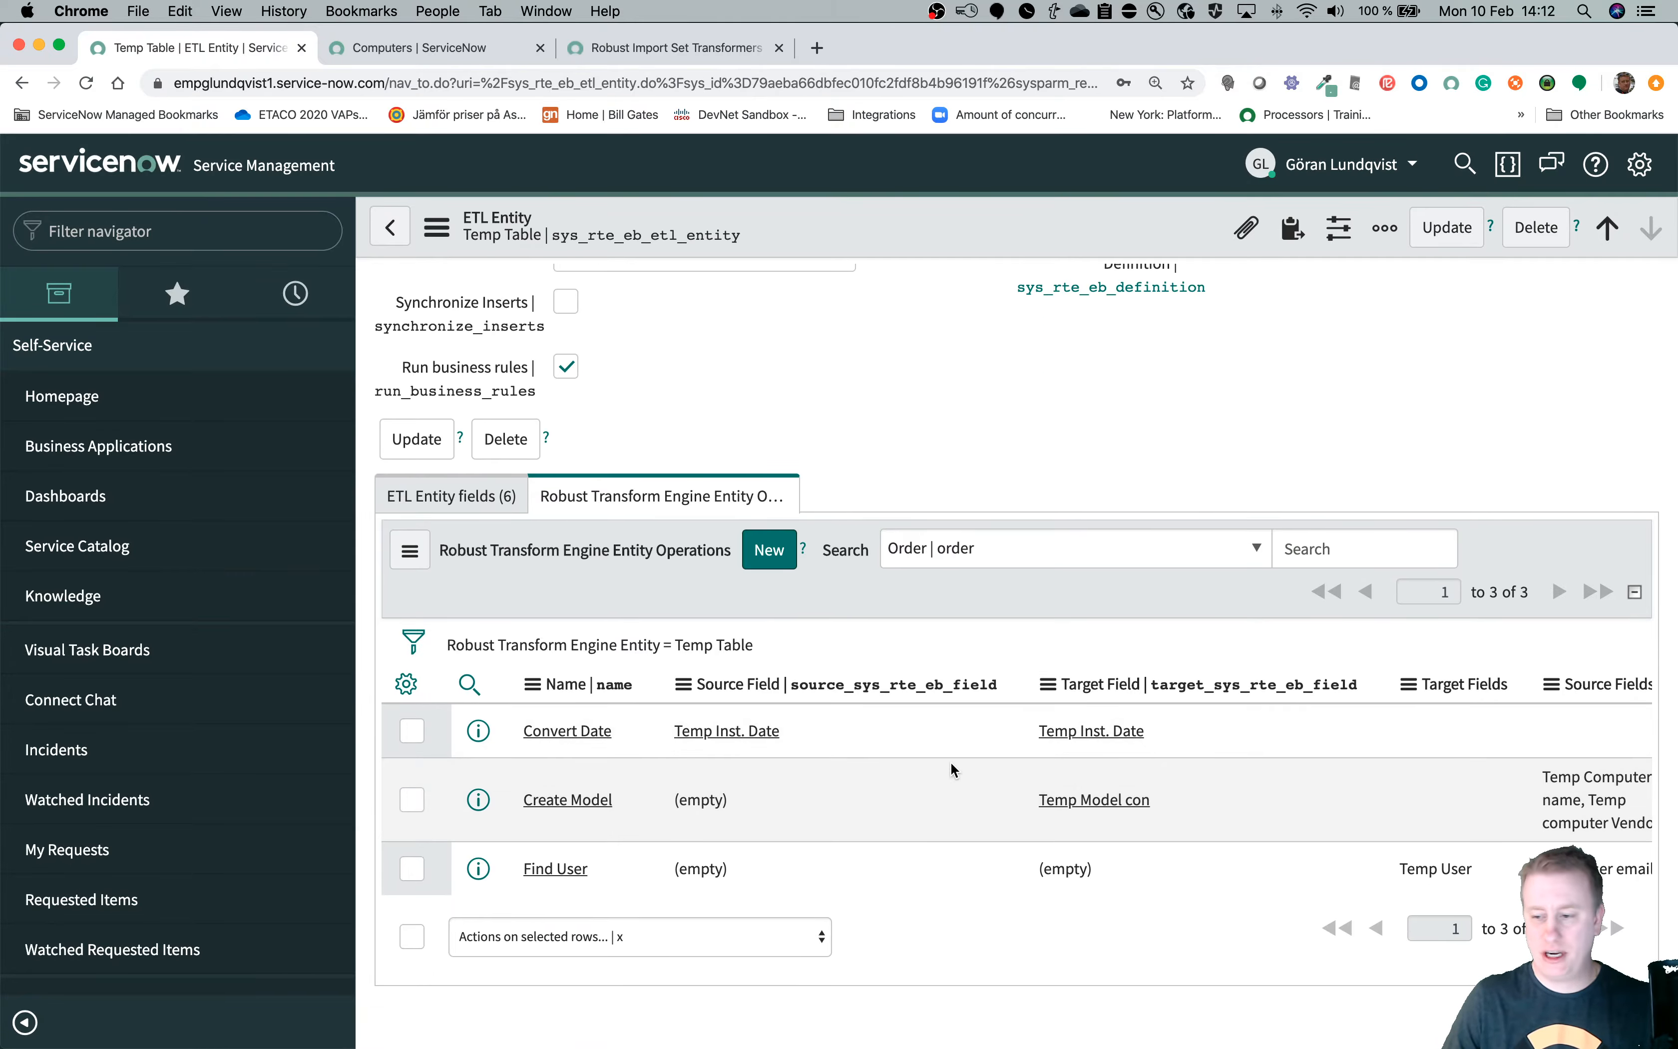
scroll(948, 768, "right", 5)
scroll(949, 770, "left", 5)
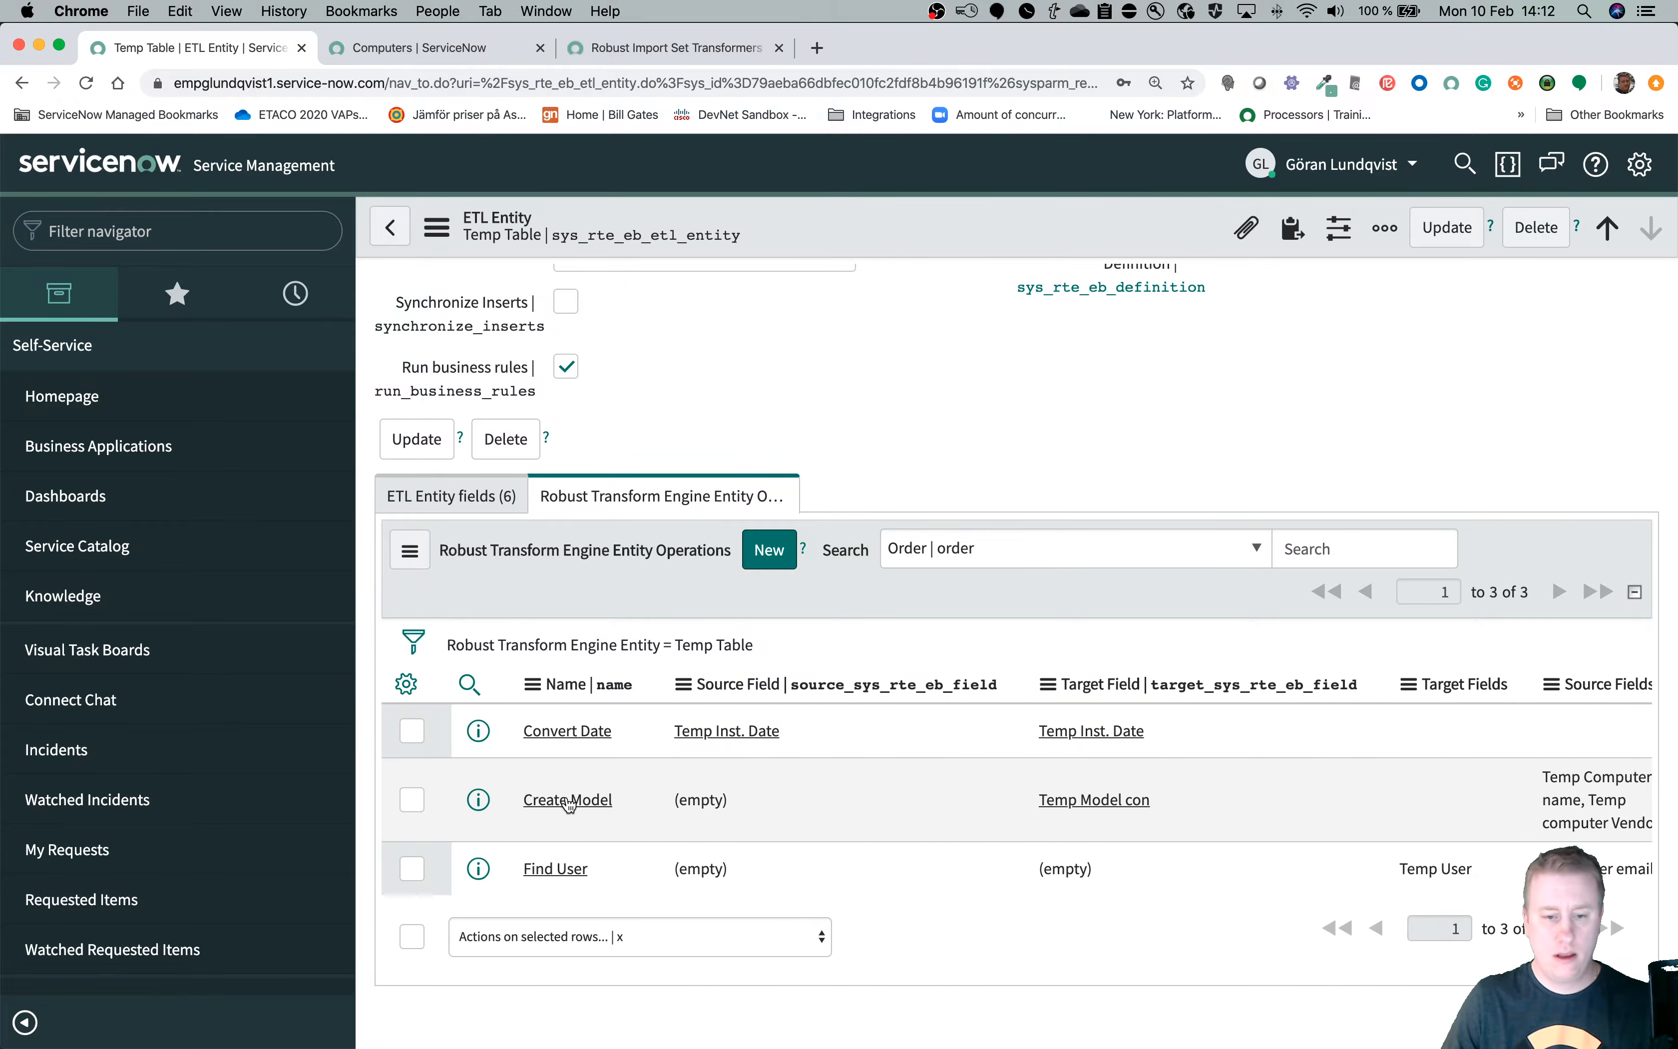
scroll(585, 804, "down", 1)
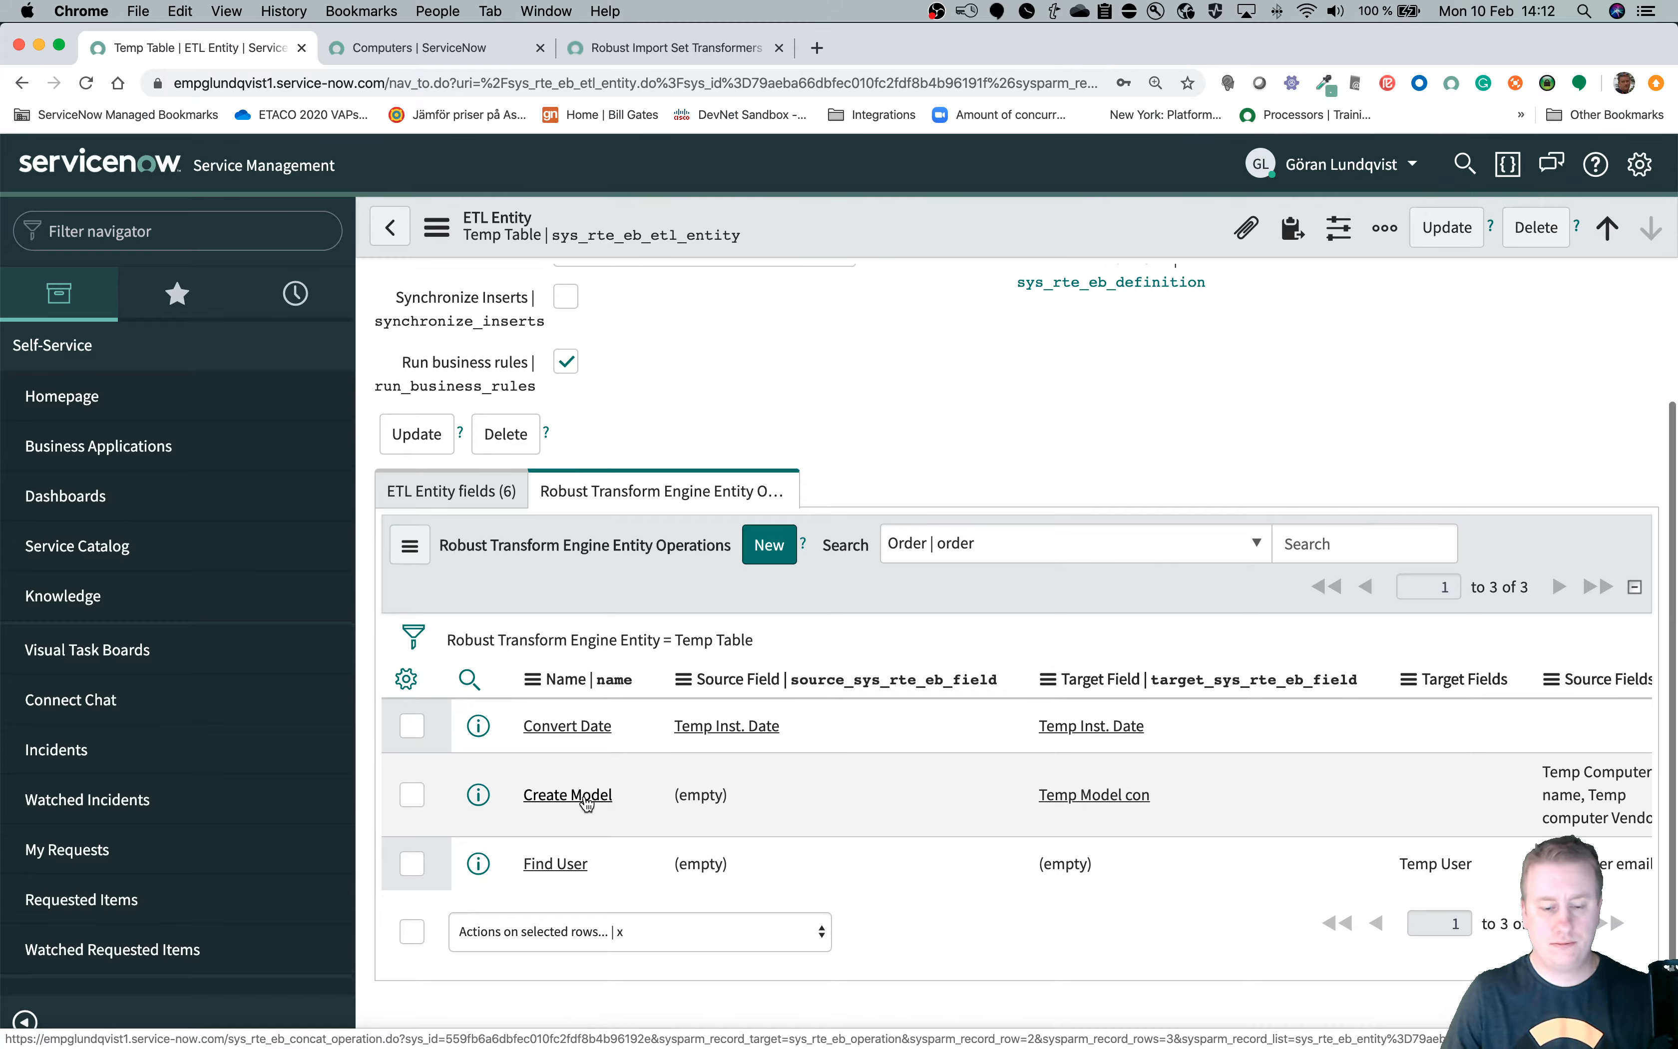
left_click(584, 802)
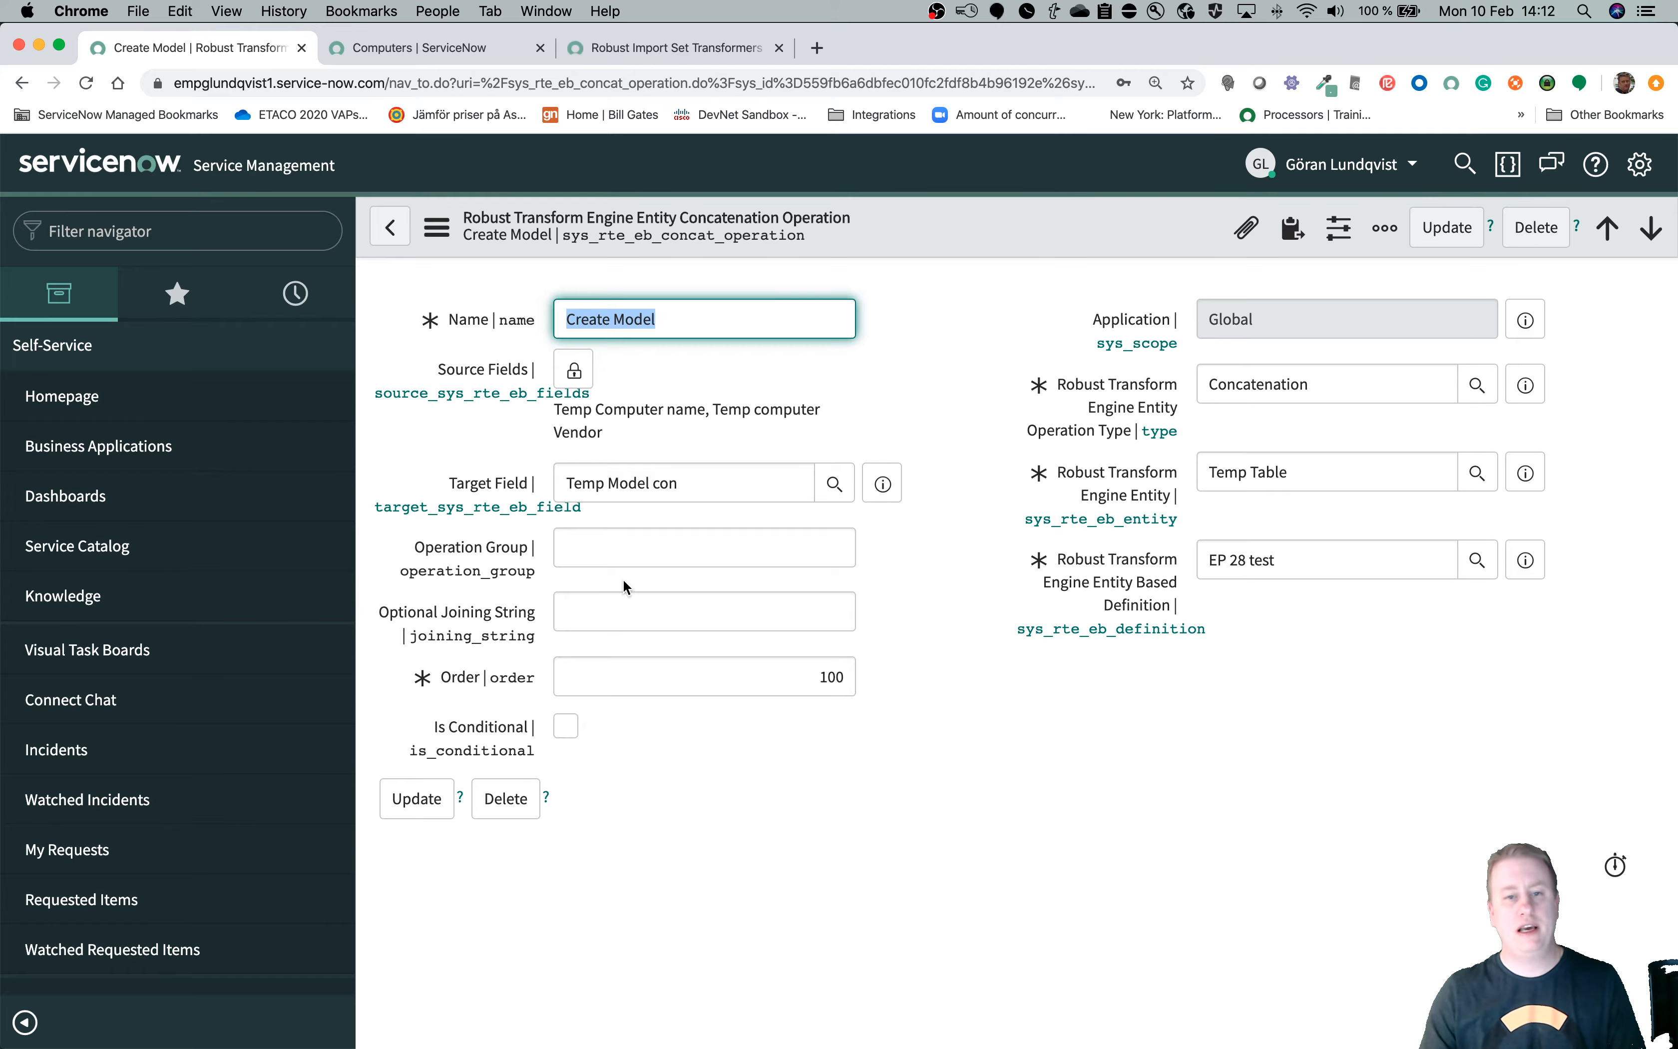
Unlock the Create Model operation's source fields and examine the selectable entity fields and their entities in the lookup list.
left_click(573, 370)
left_click(835, 590)
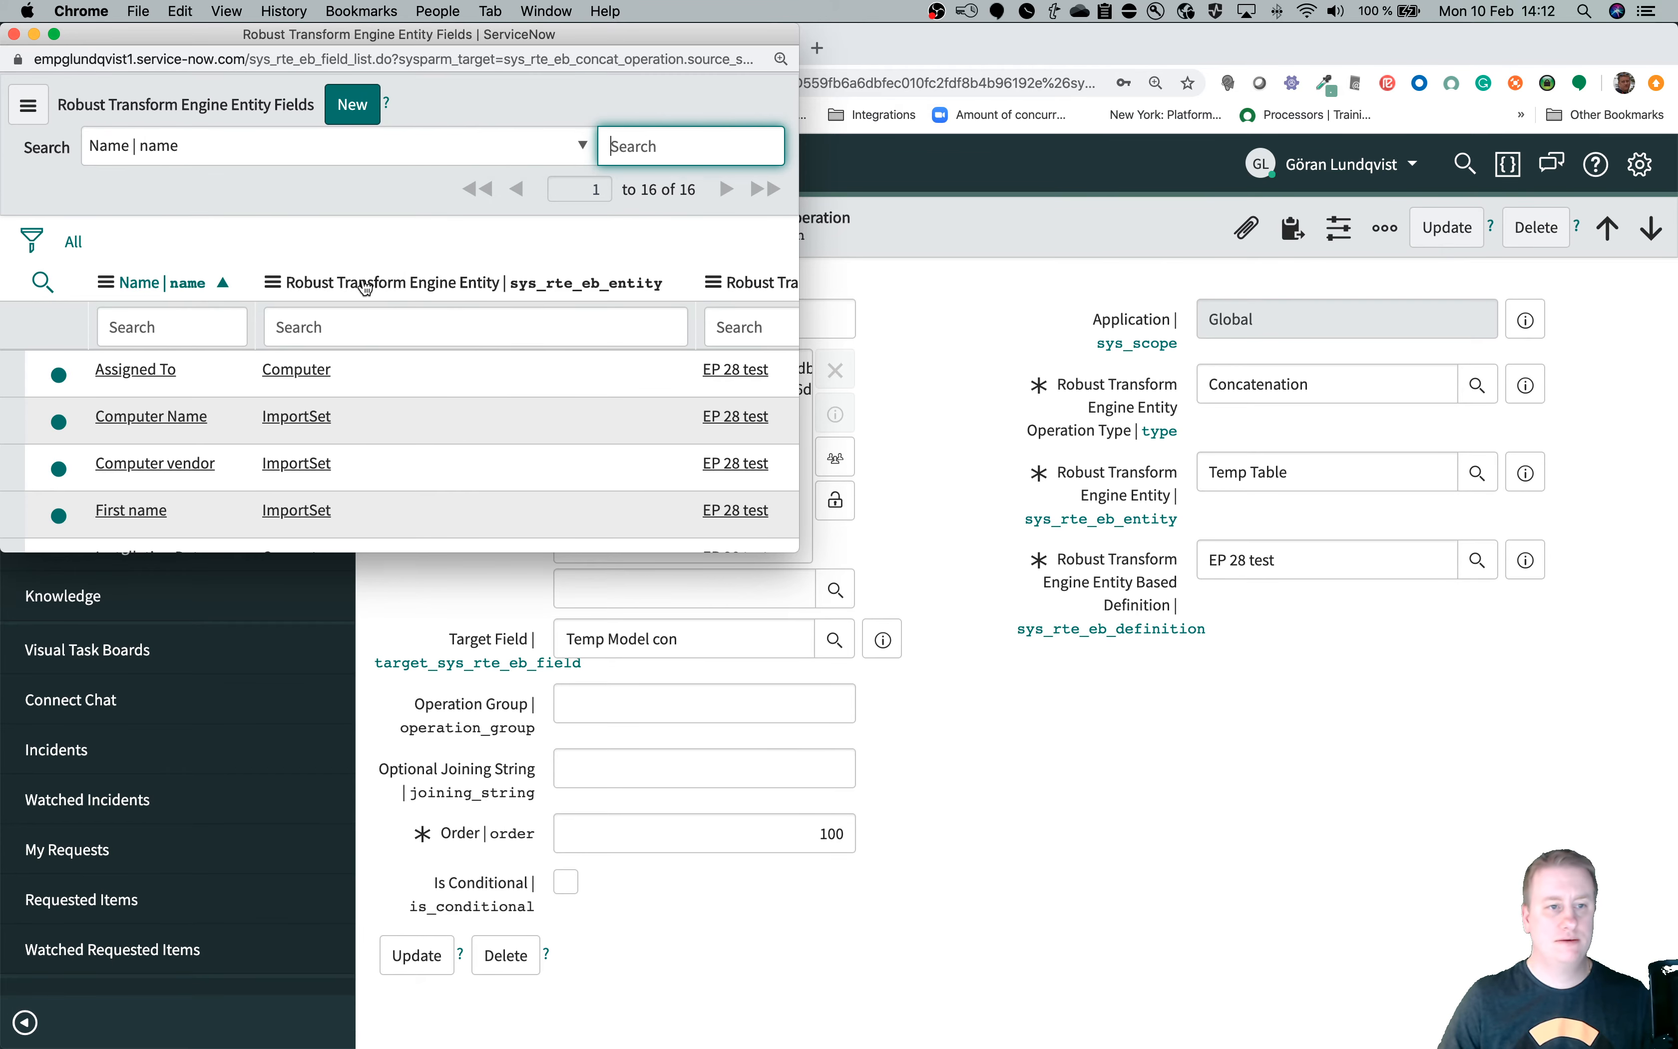
scroll(394, 342, "down", 6)
scroll(393, 338, "up", 6)
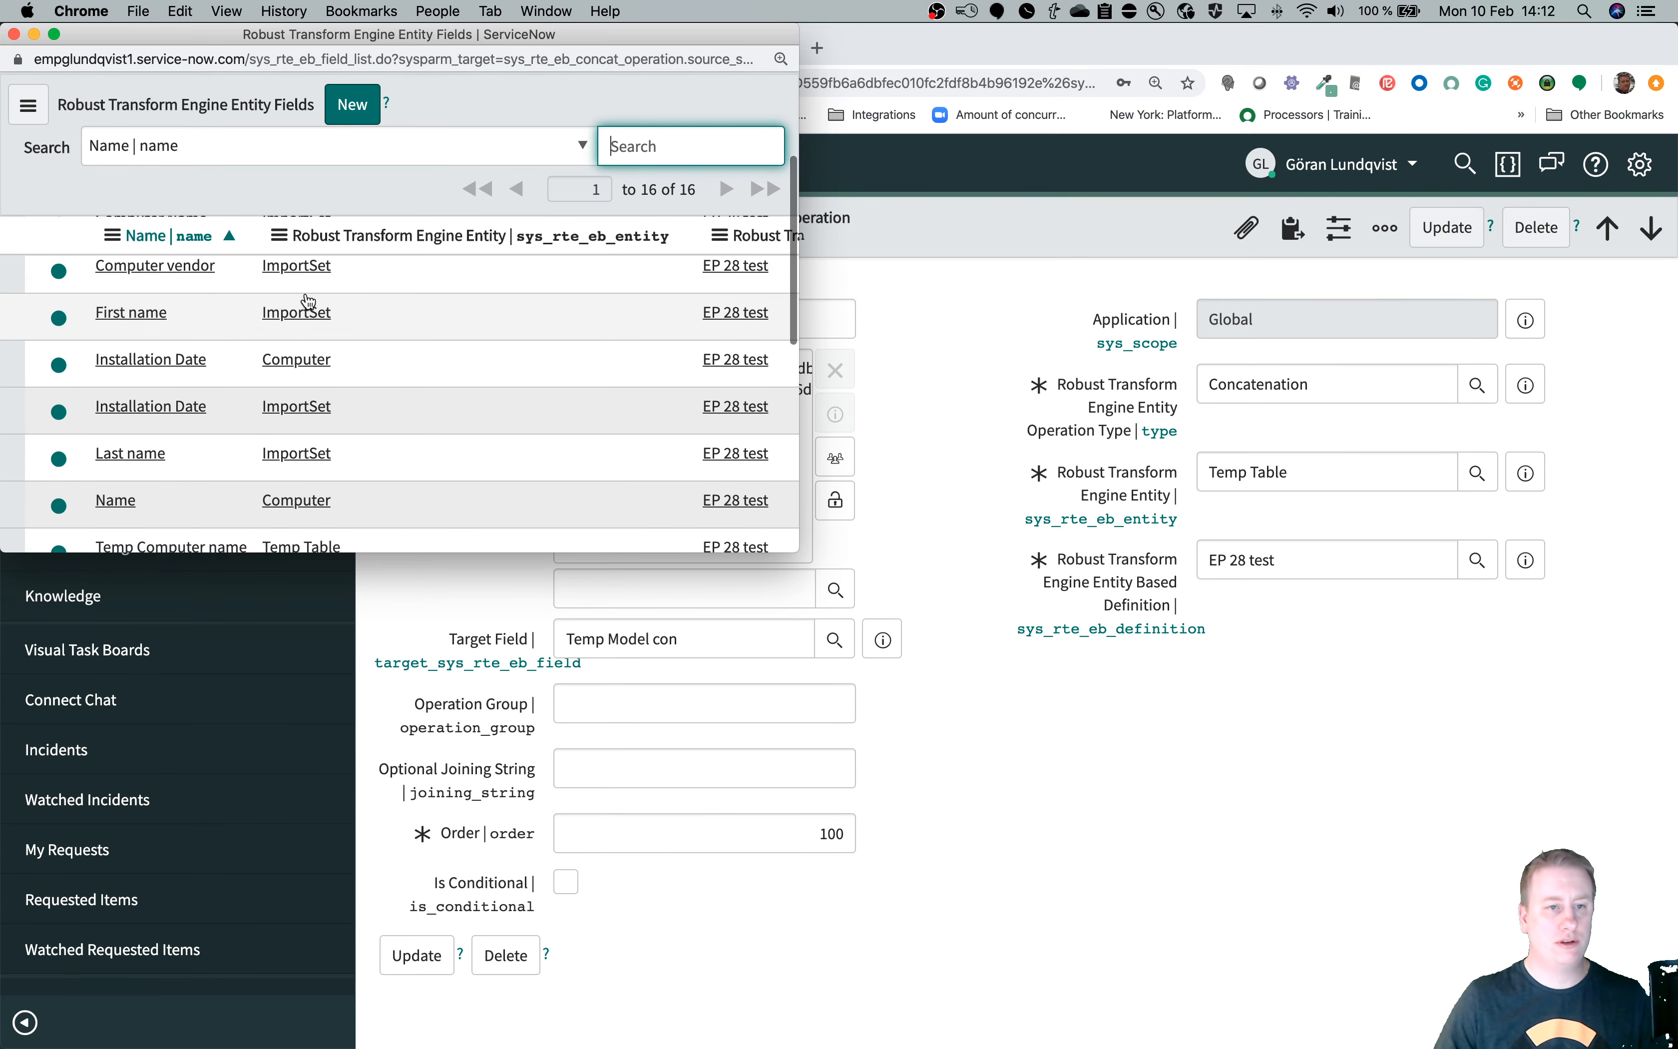
scroll(321, 303, "down", 5)
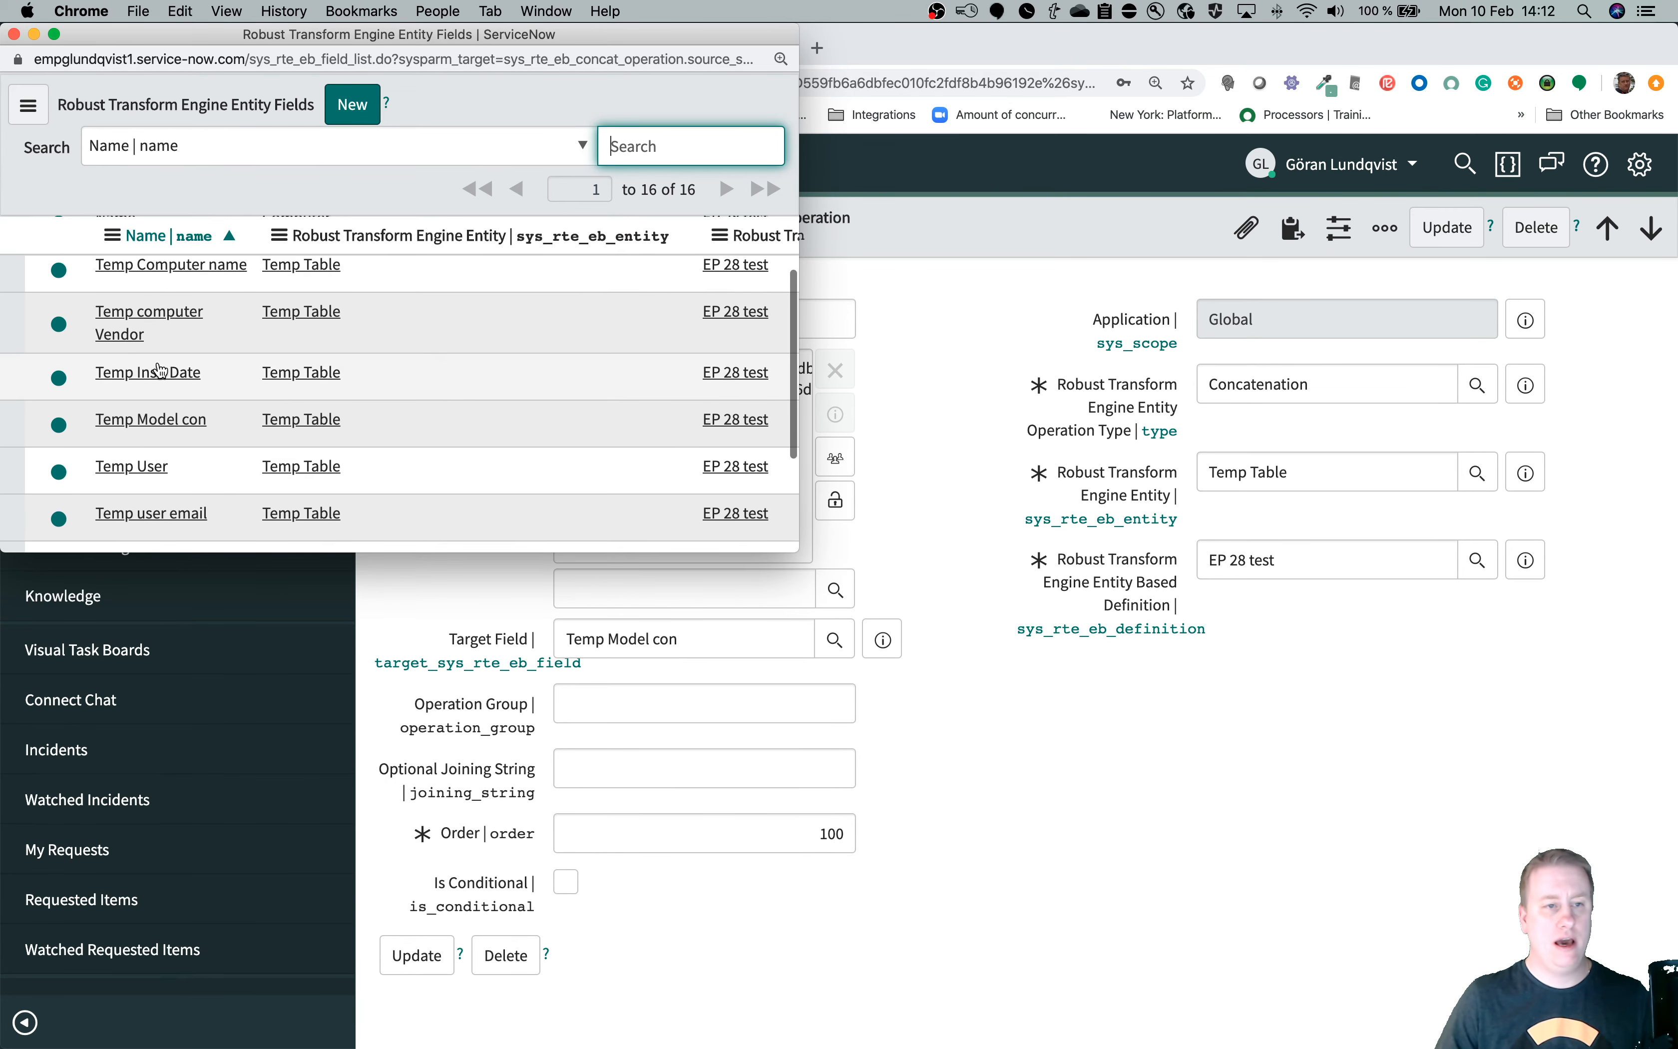
scroll(159, 364, "up", 7)
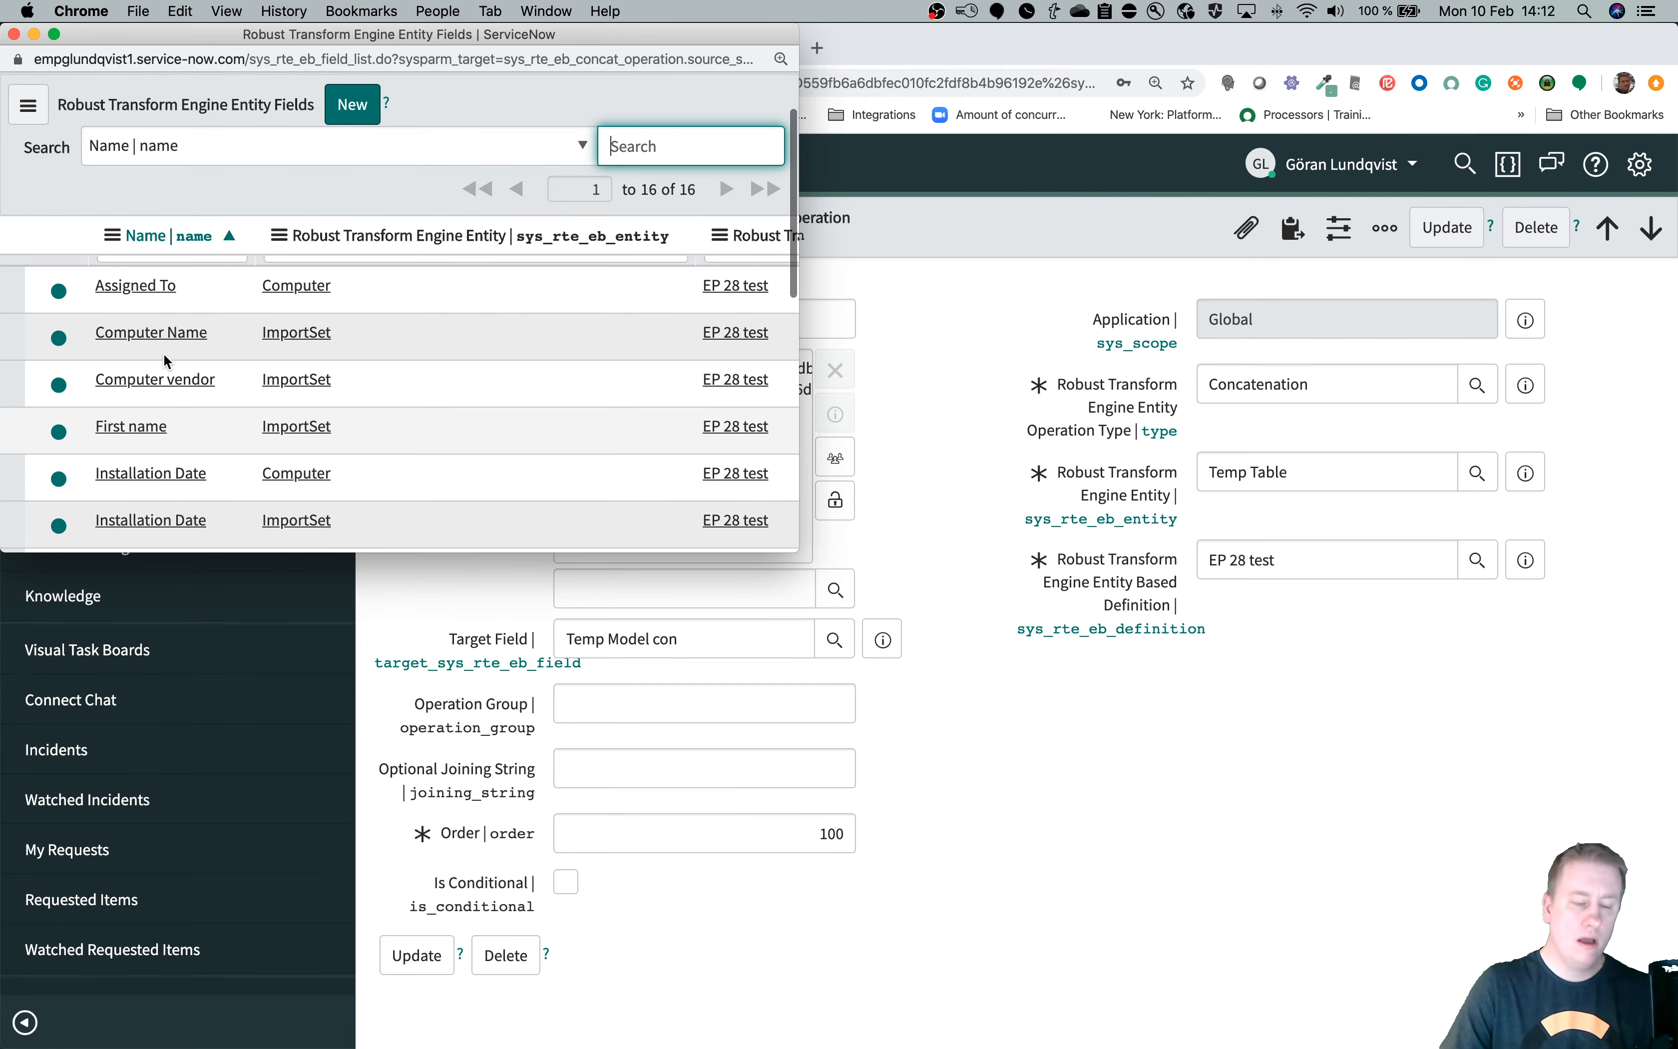
scroll(169, 360, "down", 2)
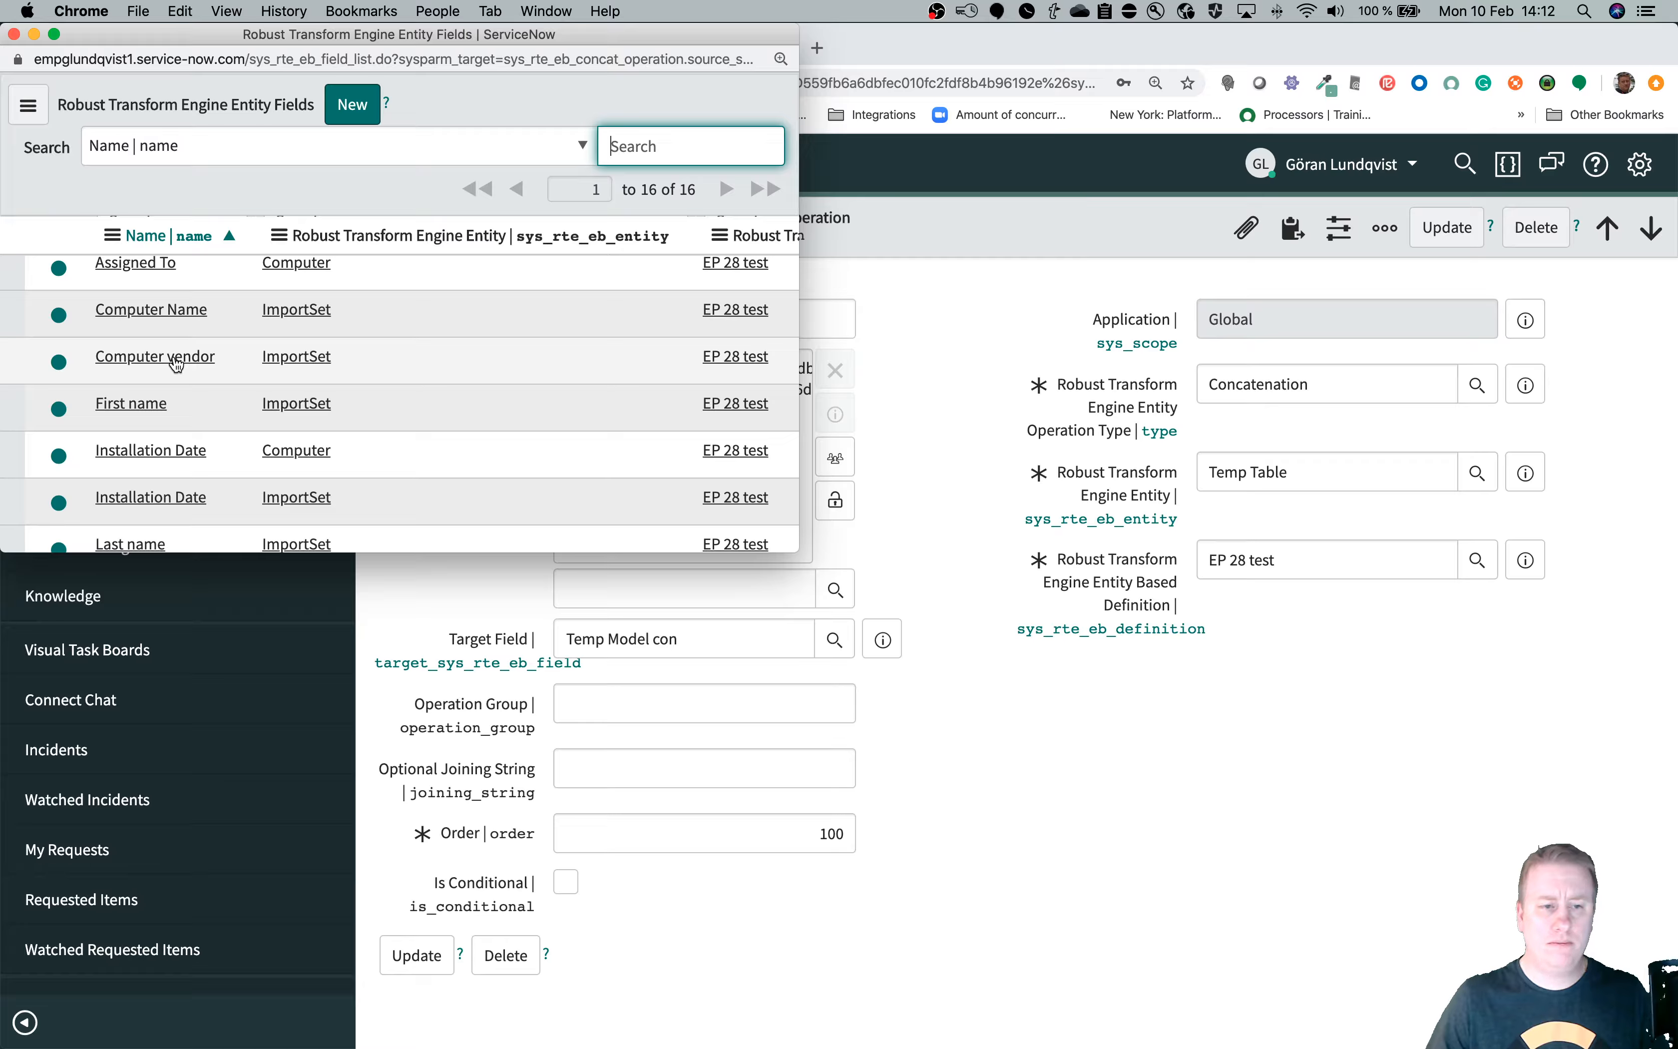
scroll(177, 364, "down", 1)
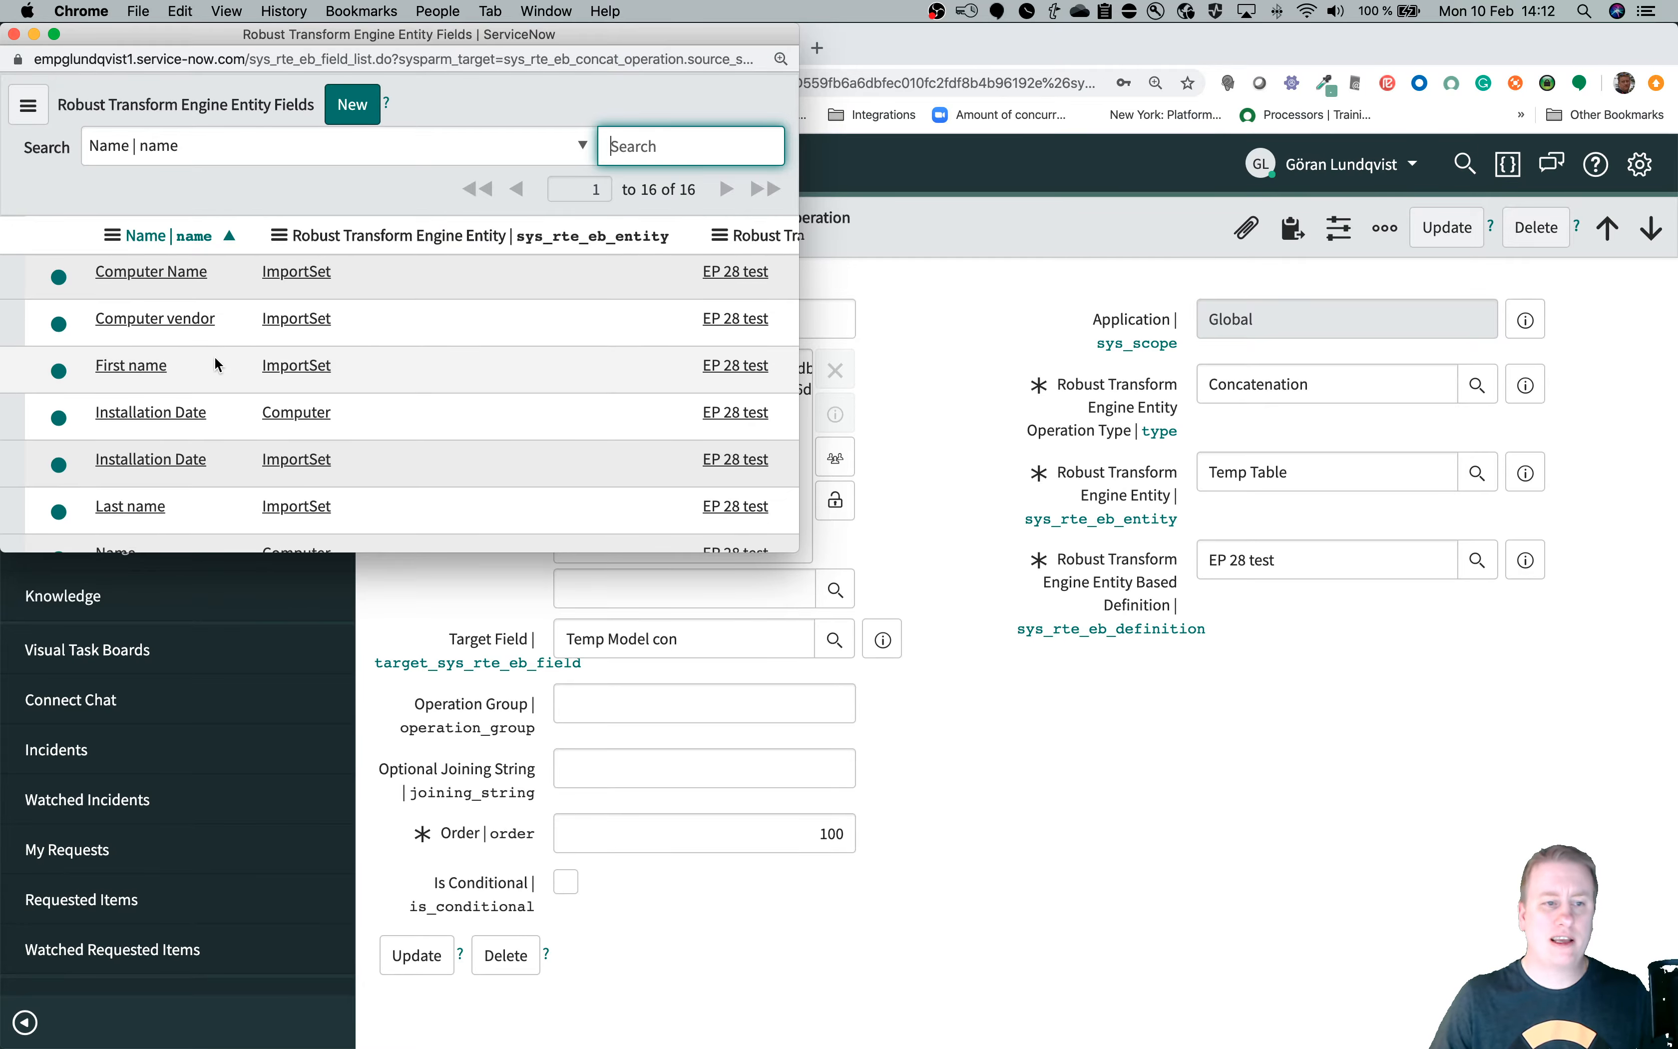
scroll(180, 357, "down", 1)
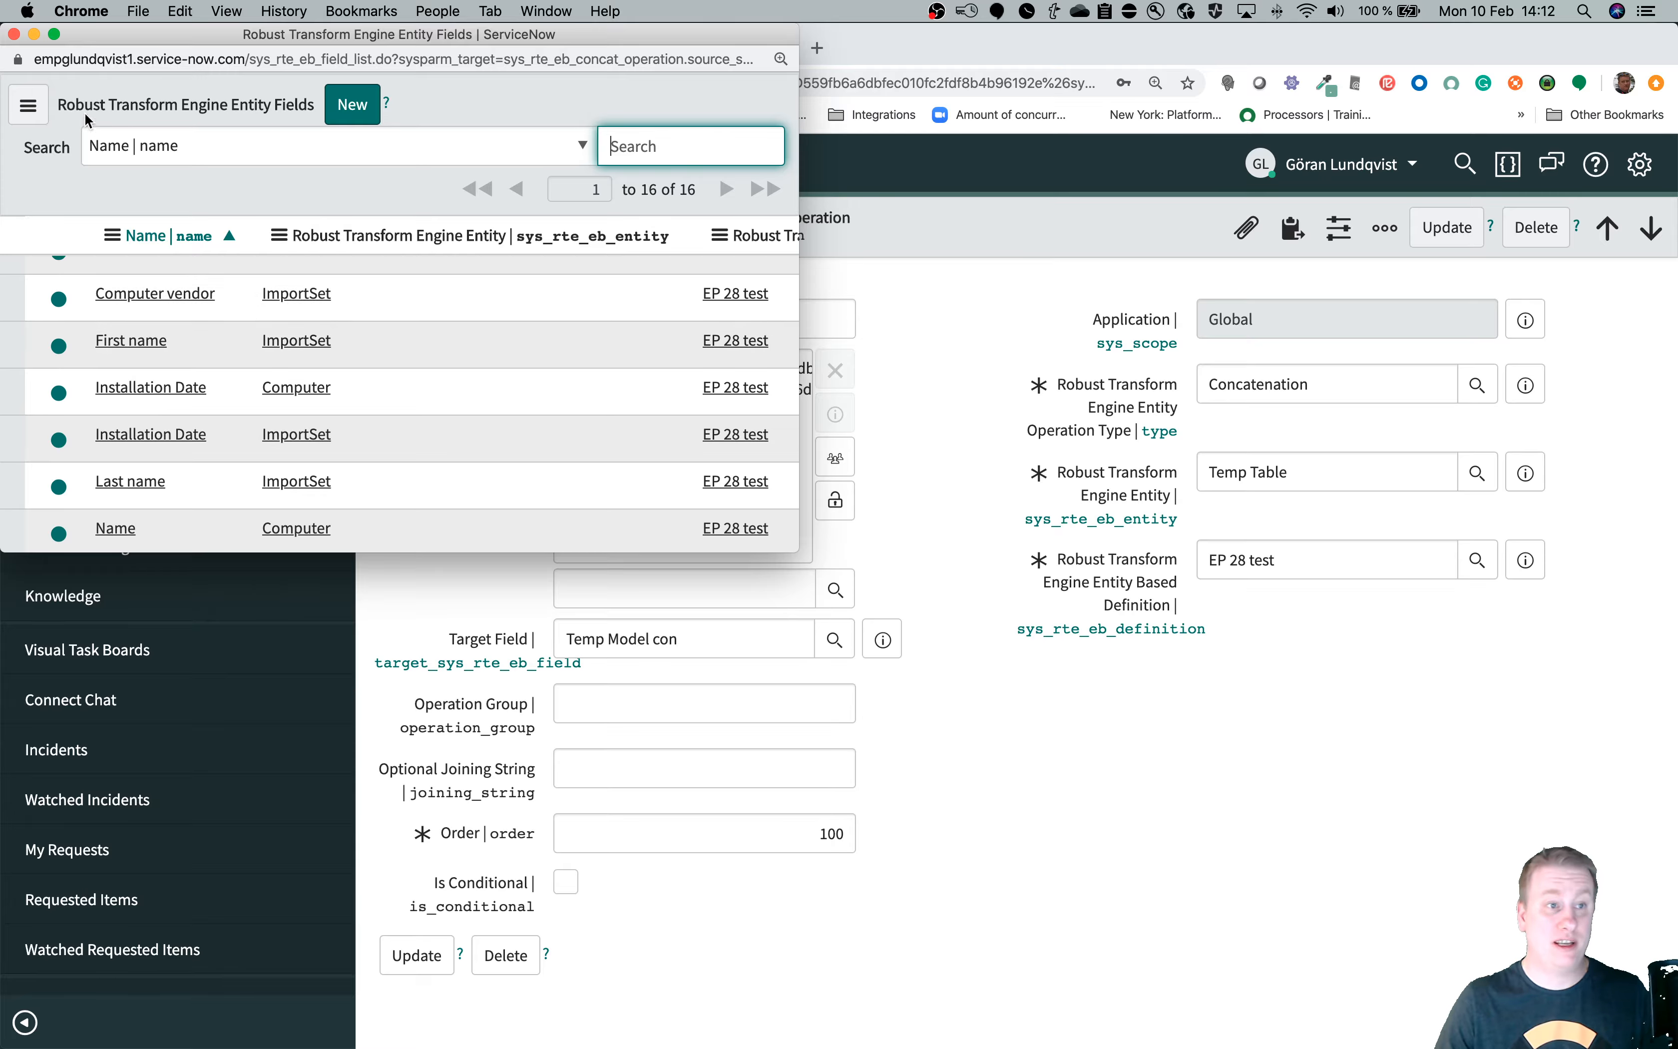
Close the field lookup window and review the Create Model operation's source fields, Temp Computer name and Temp computer Vendor, and its target field.
left_click(16, 35)
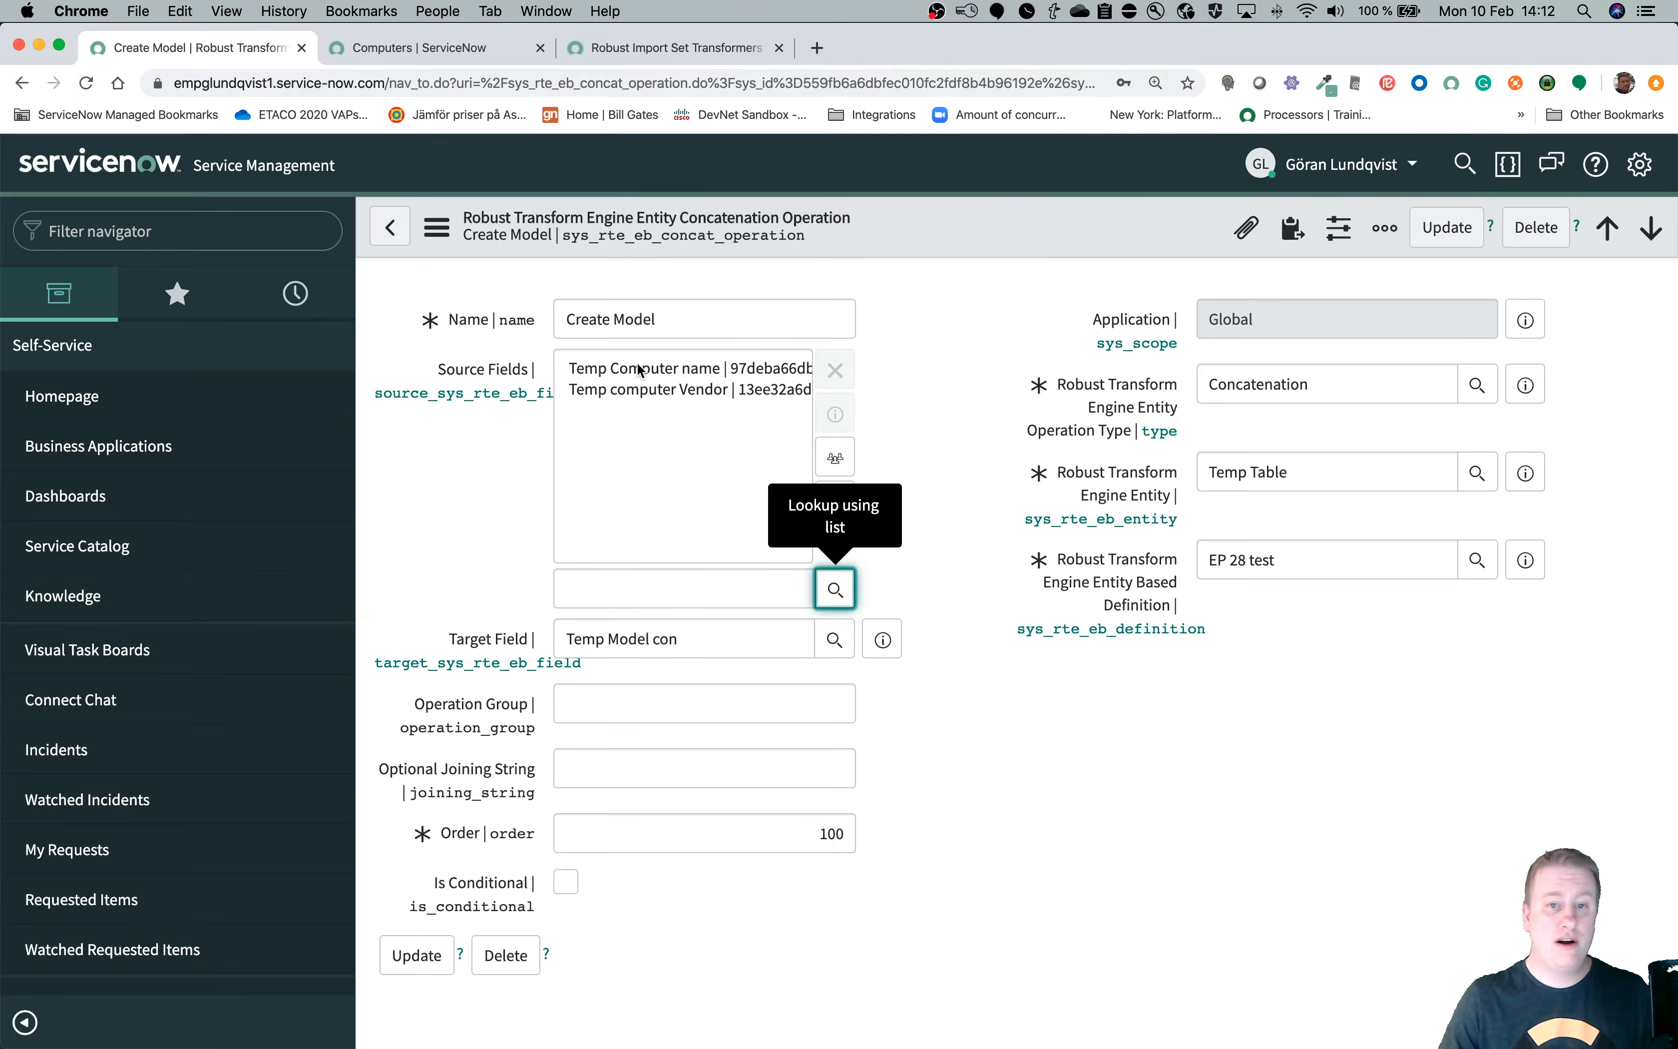
left_click(679, 372)
left_click(670, 392)
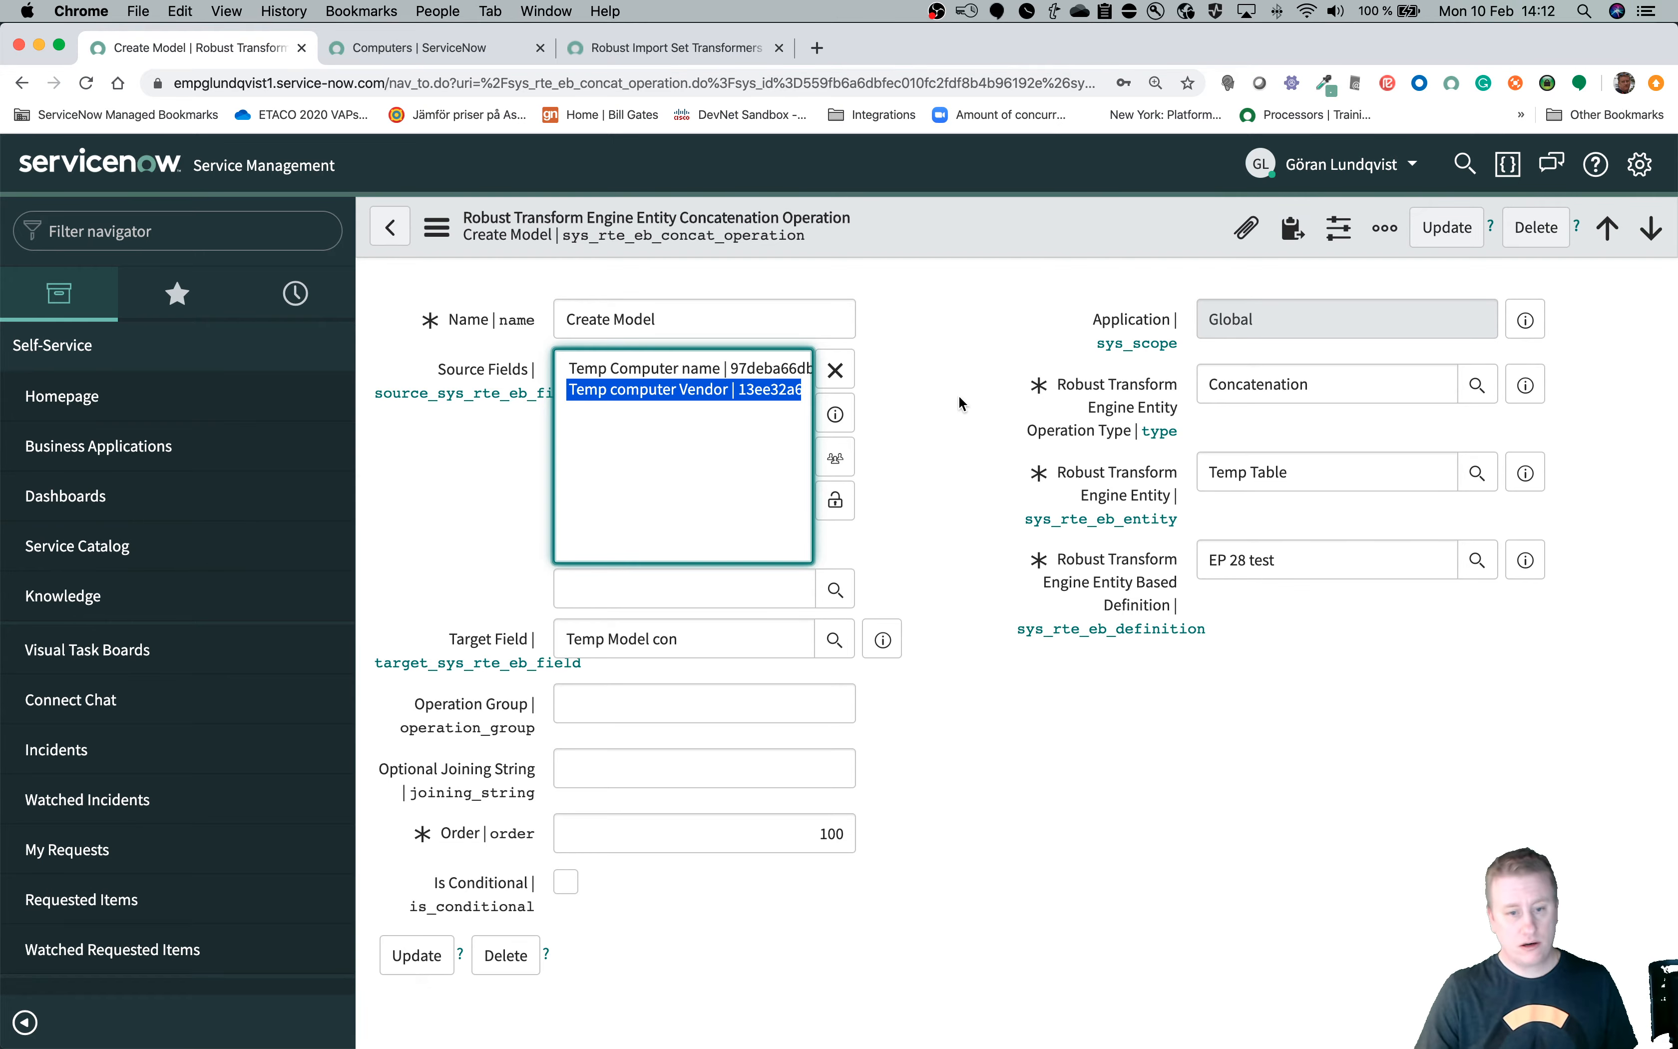
left_click(904, 468)
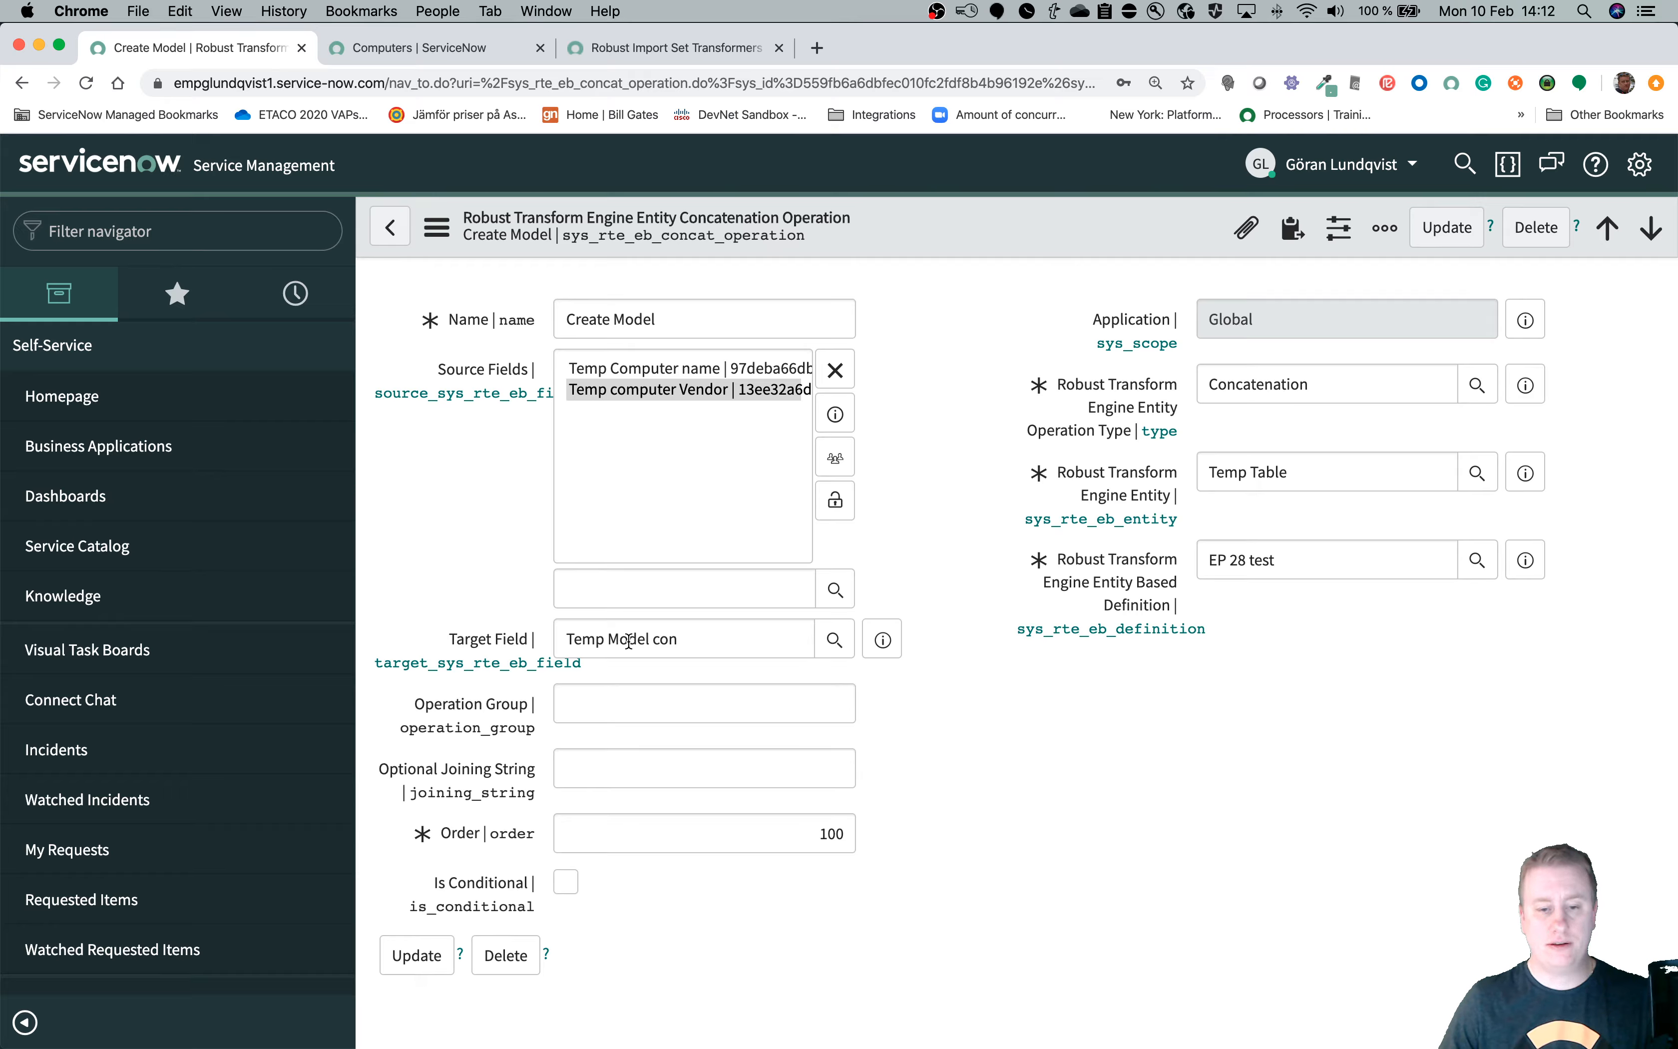
Return to Temp Table's operations, open Find User and examine its glide matching field, target table and glide target field.
left_click(403, 246)
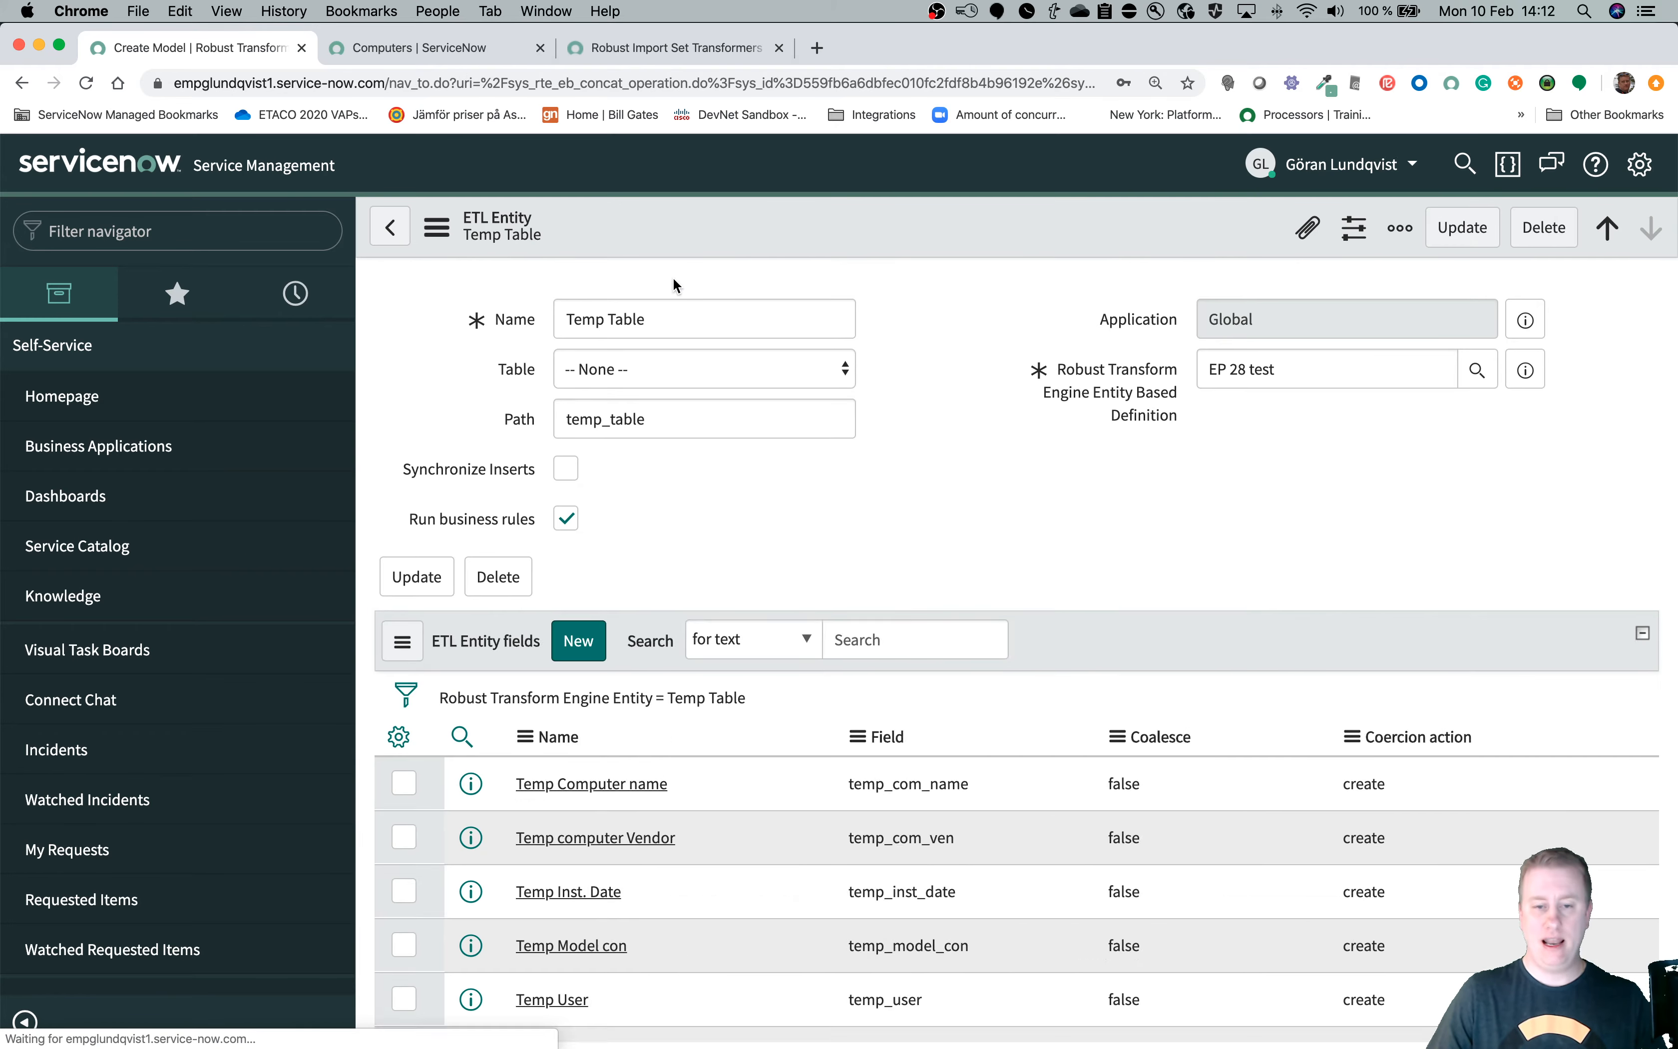
scroll(910, 422, "down", 2)
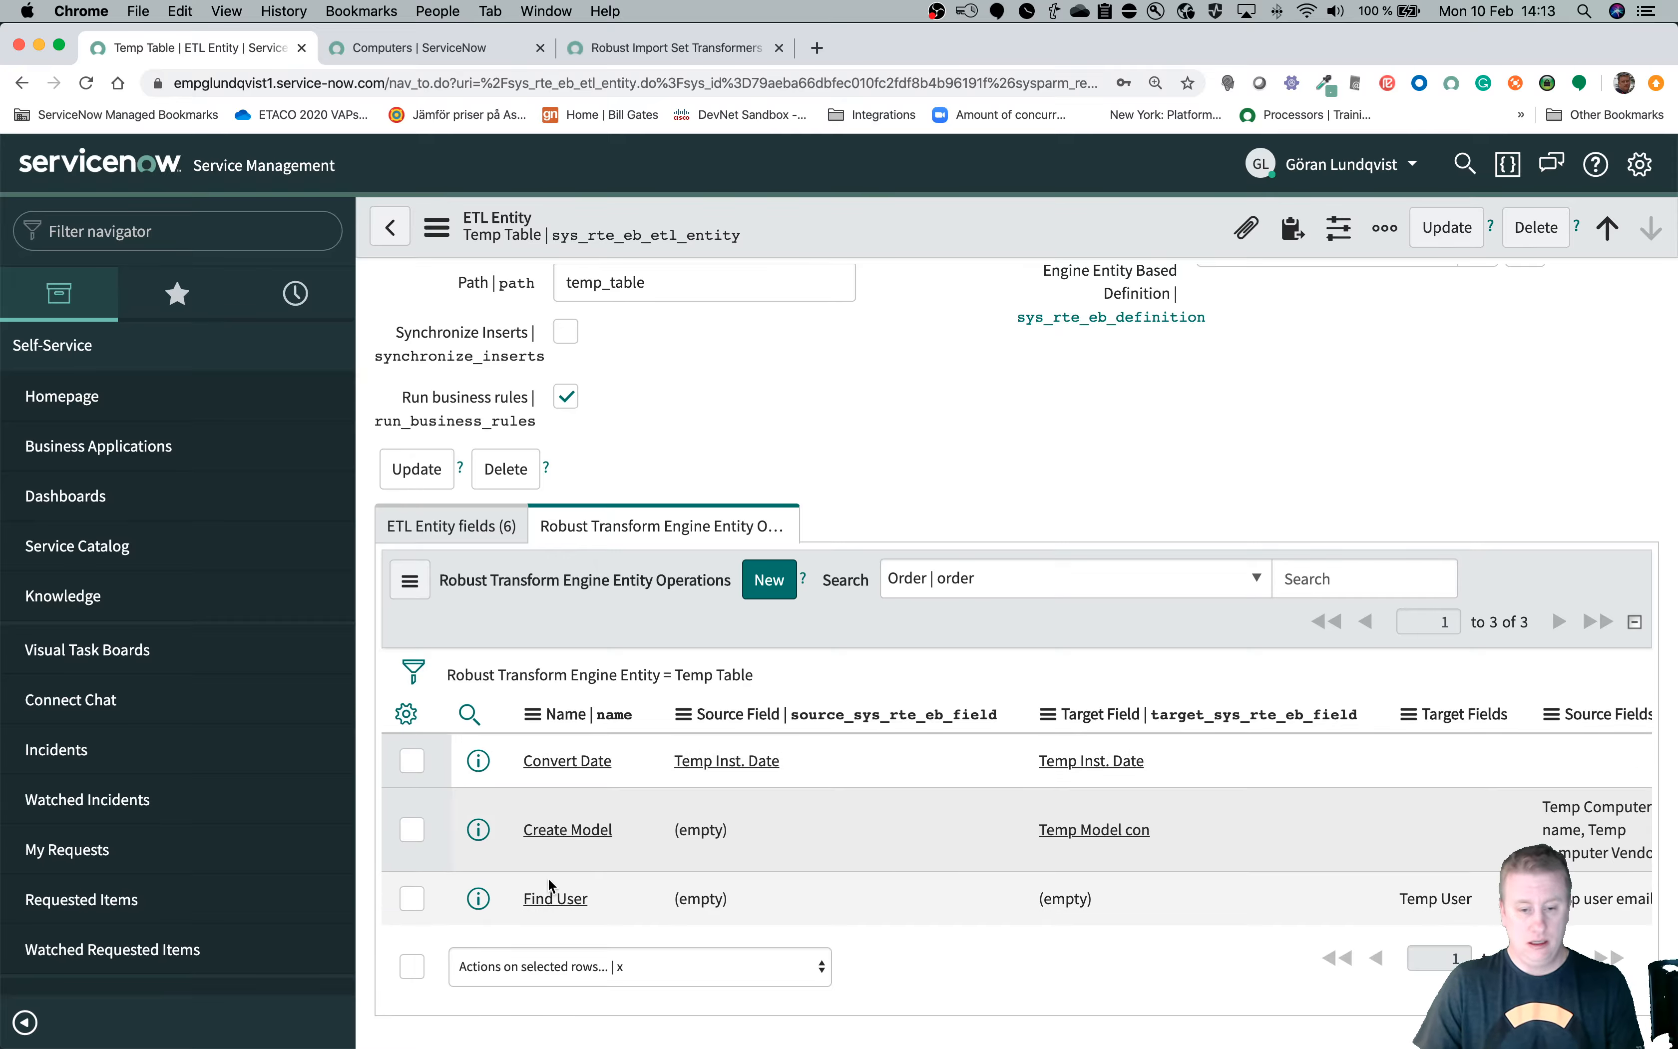
left_click(548, 901)
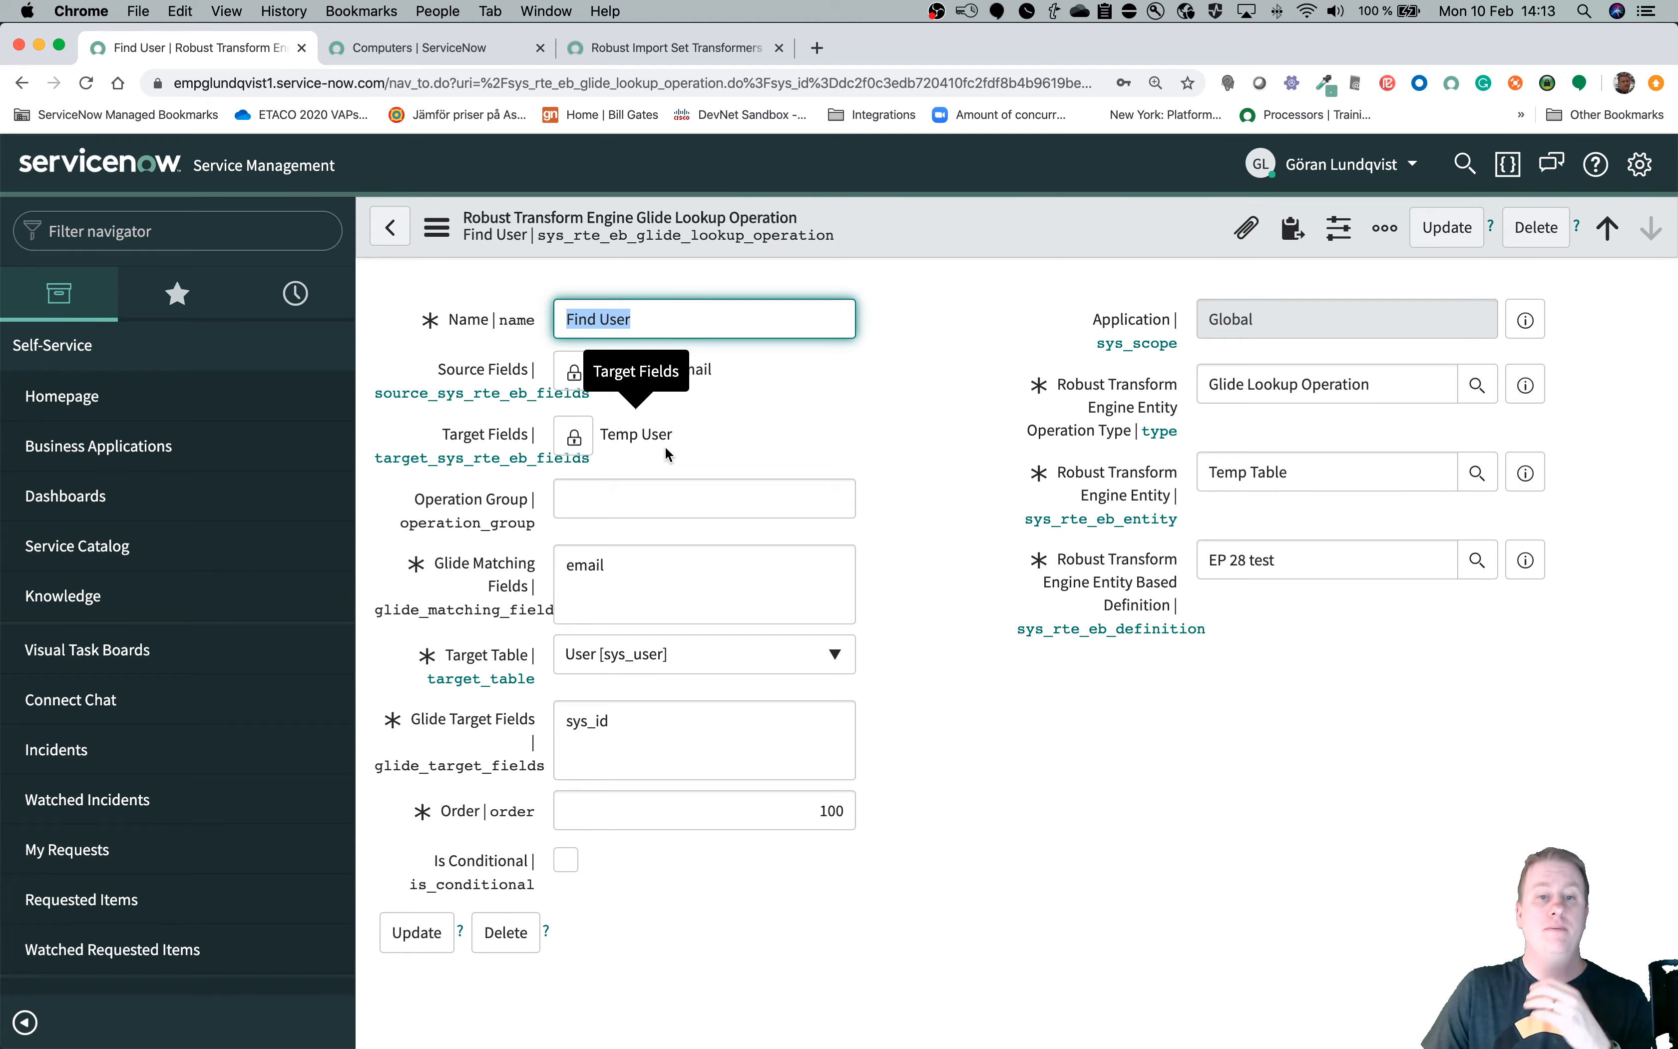
left_click(627, 733)
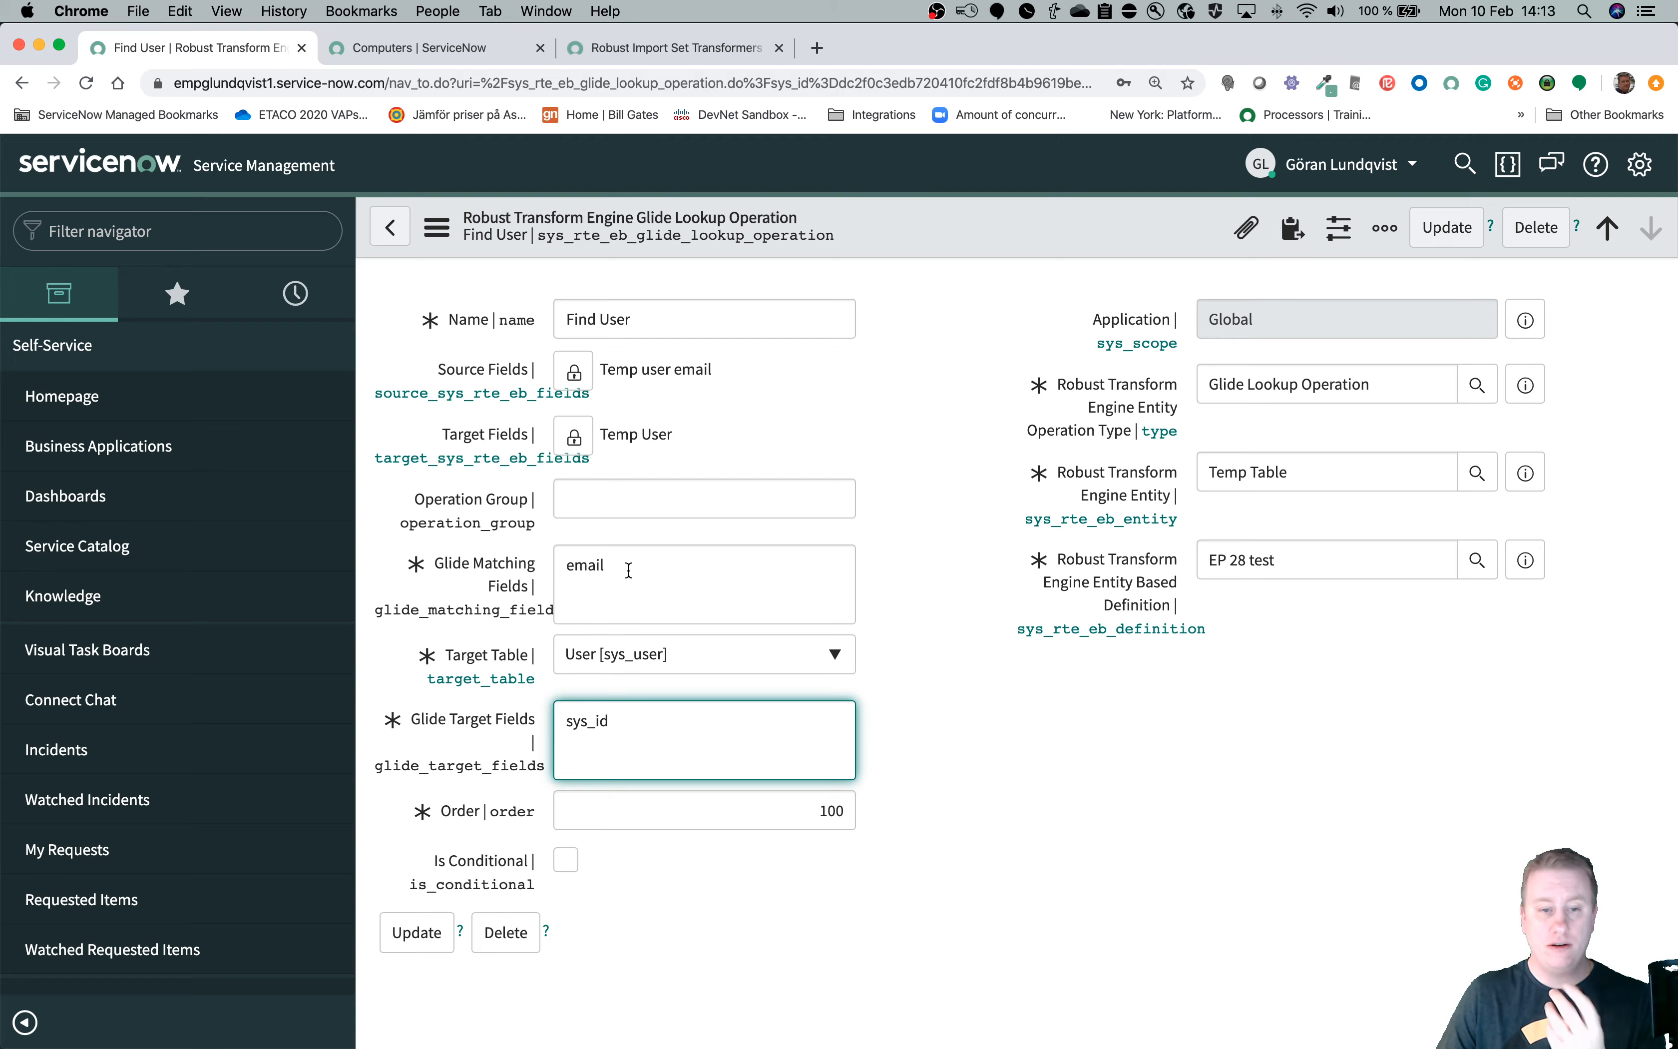
left_click_drag(562, 565, 611, 565)
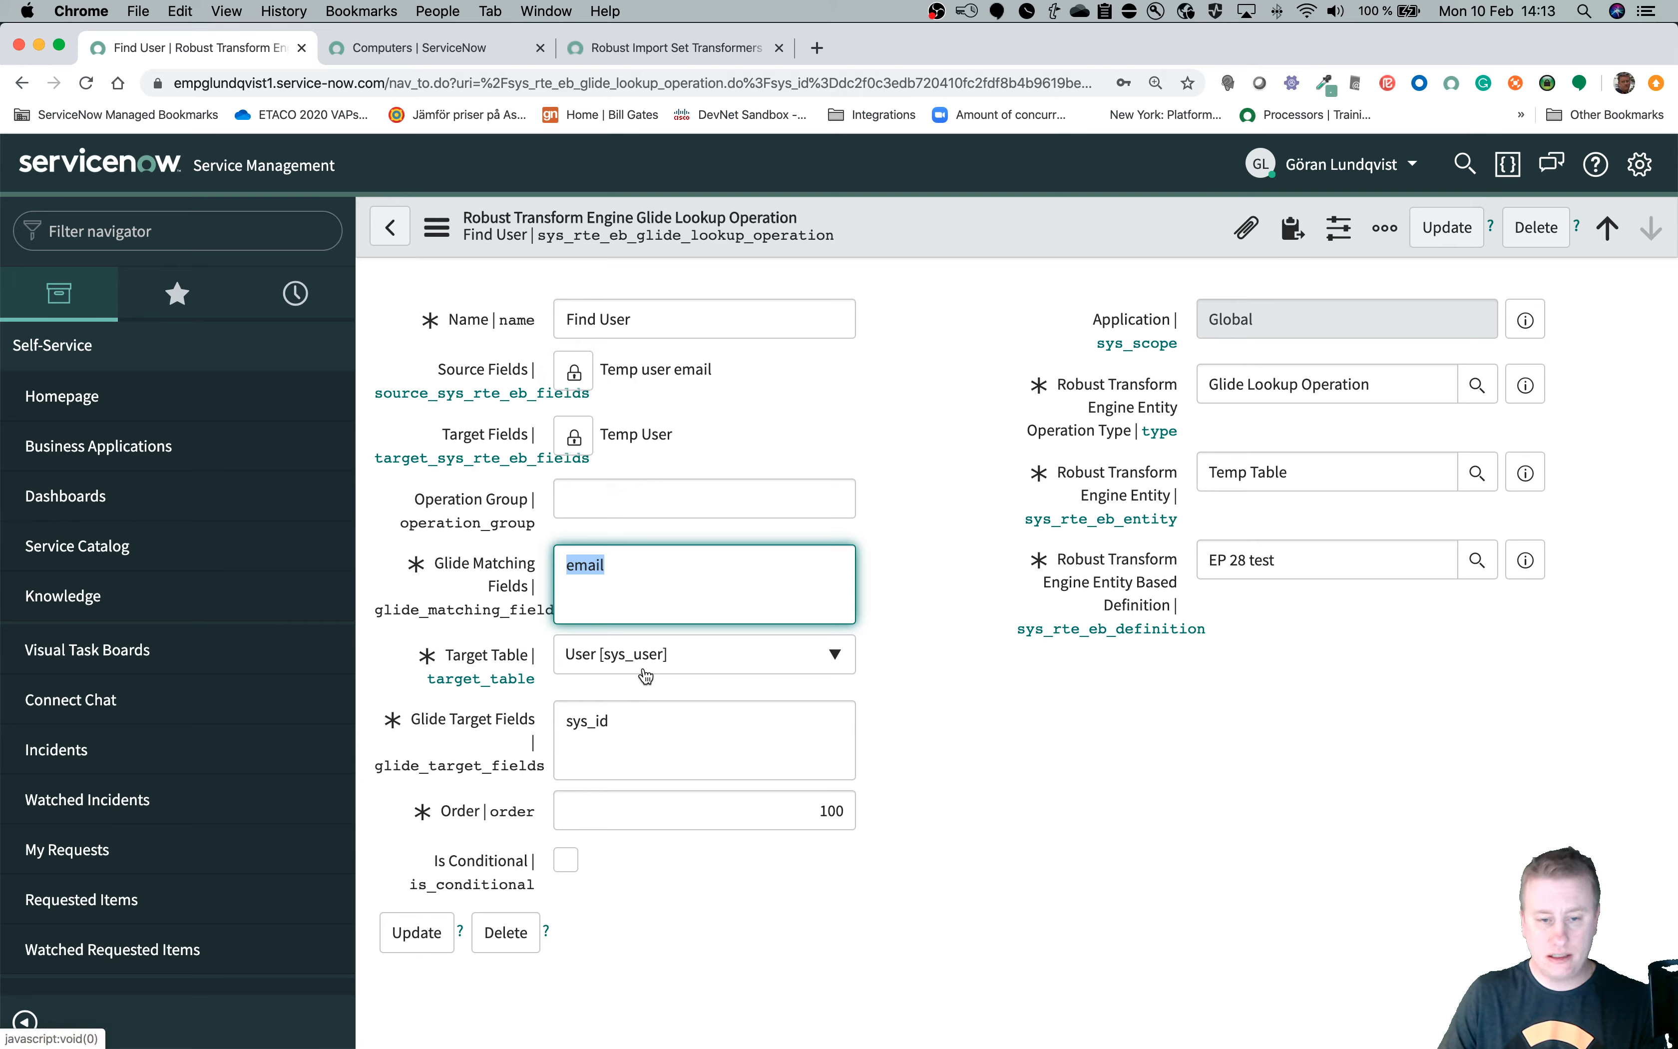
left_click(610, 724)
left_click(401, 690)
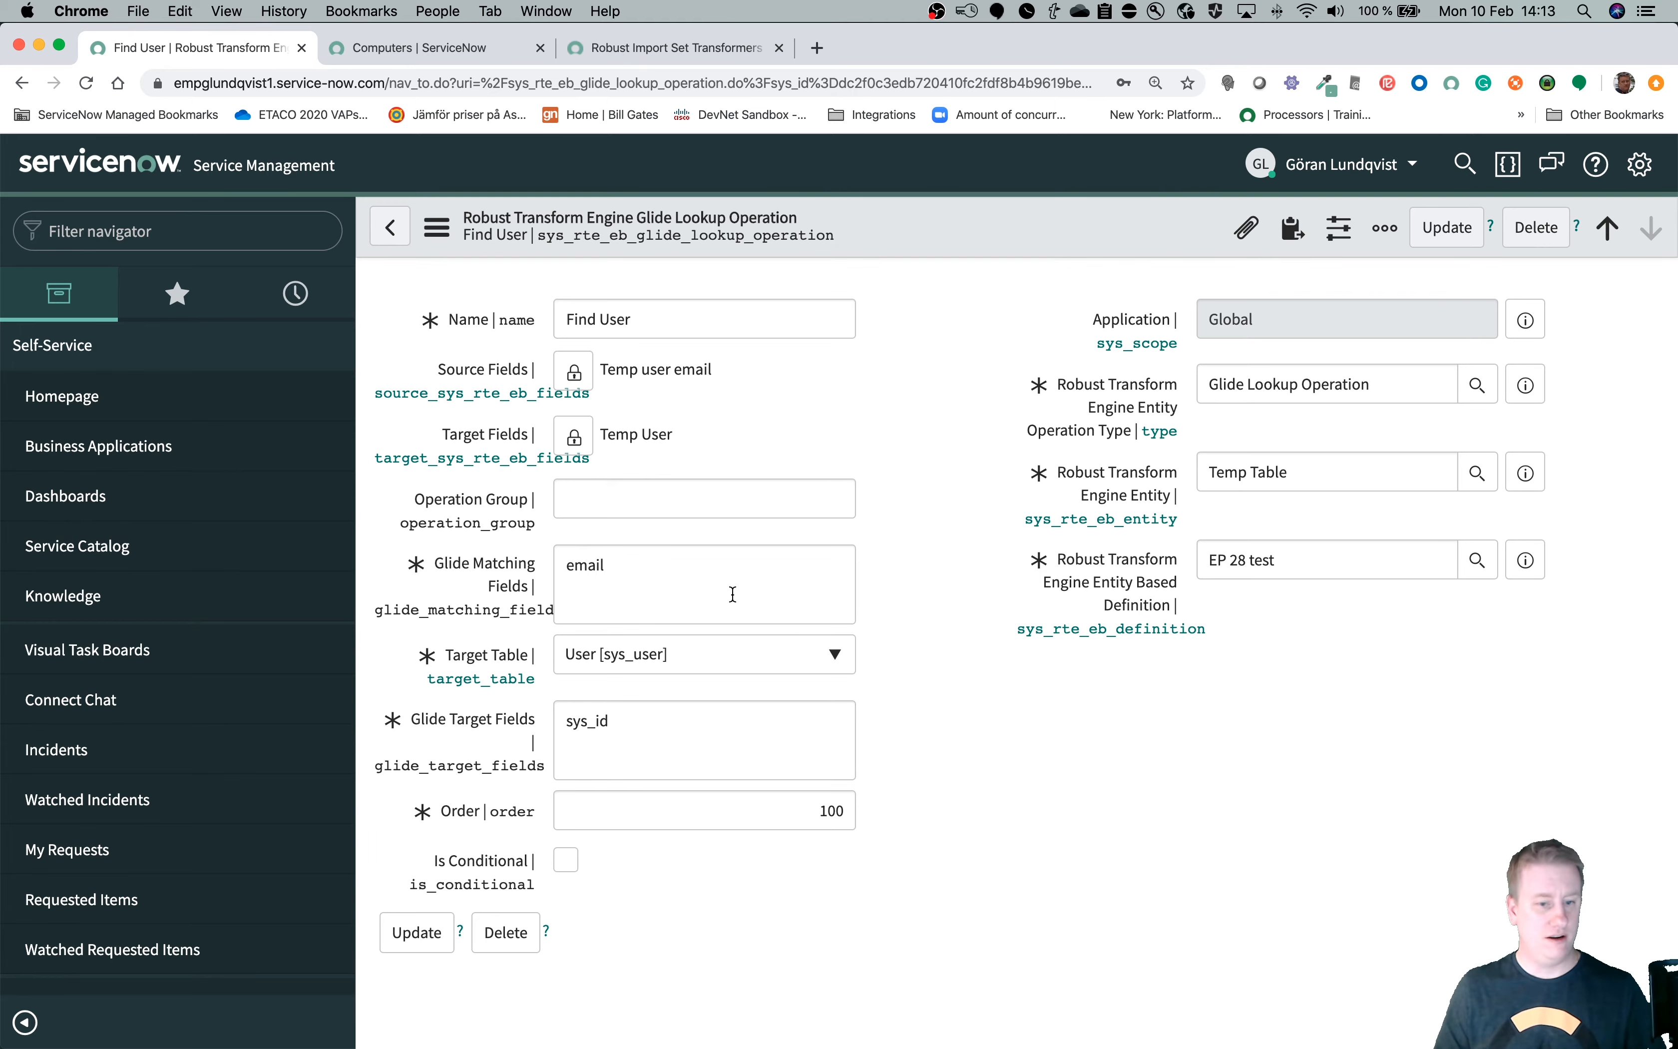
Return to the EP 28 test definition, open the Computer entity and show its ETL entity fields.
left_click(405, 233)
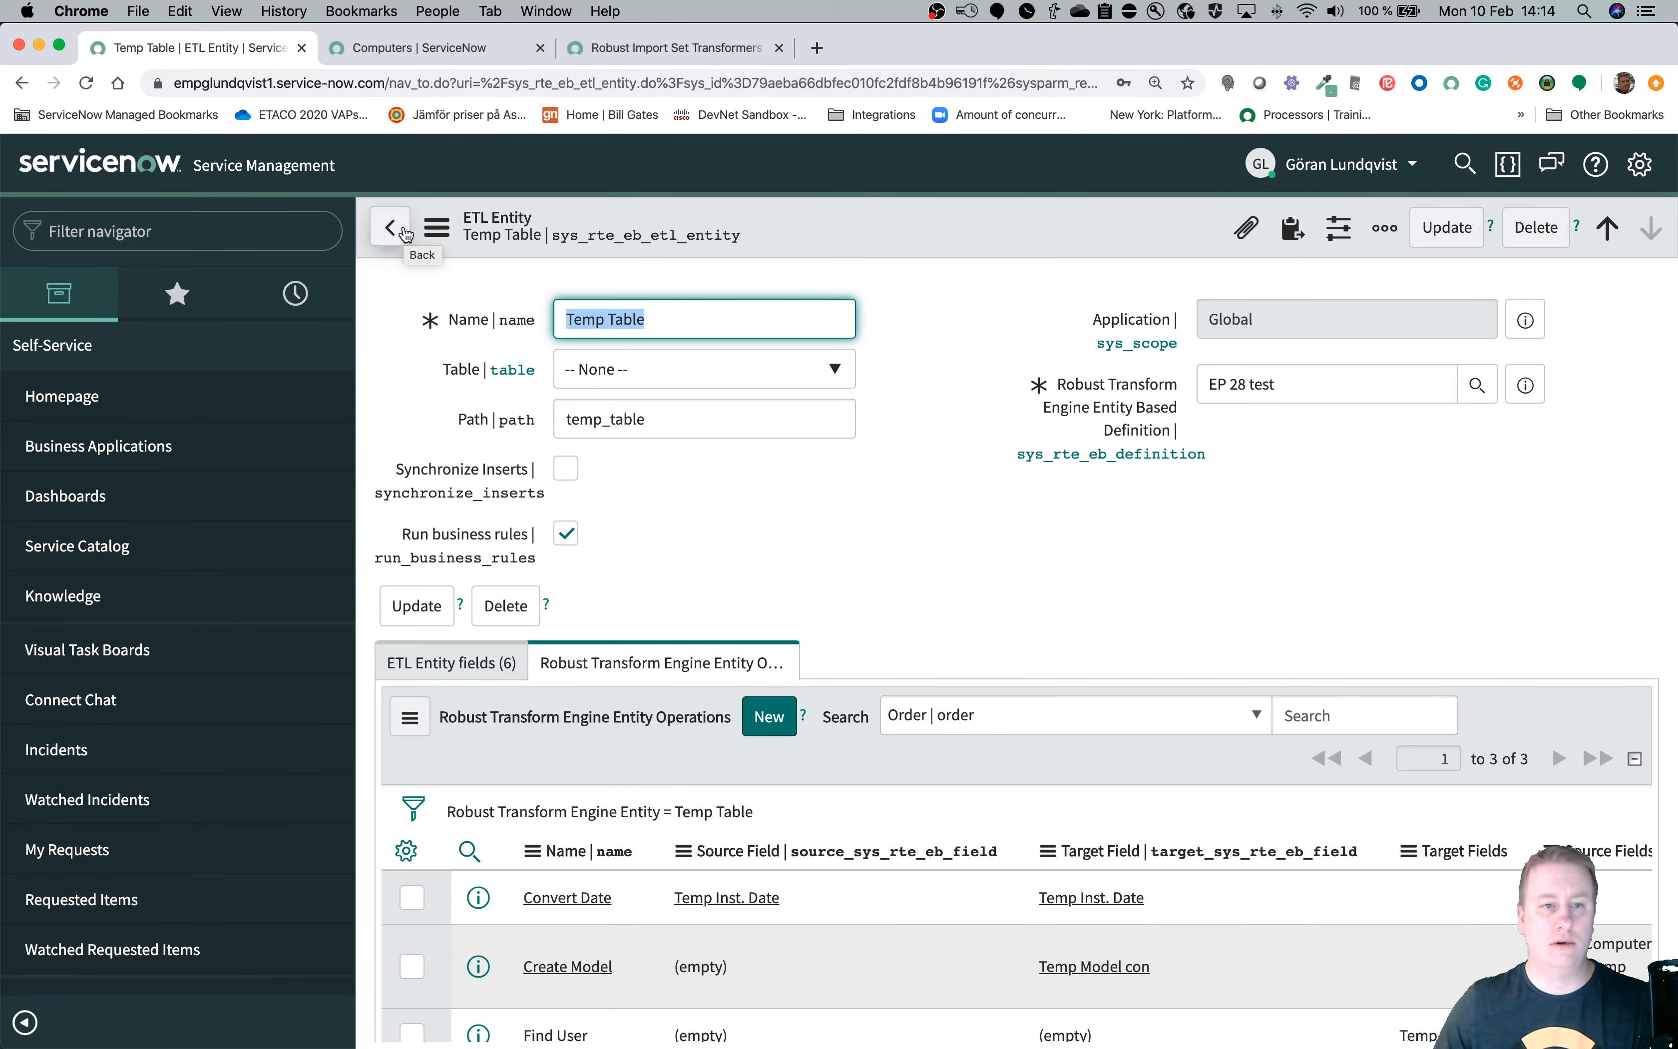
left_click(390, 228)
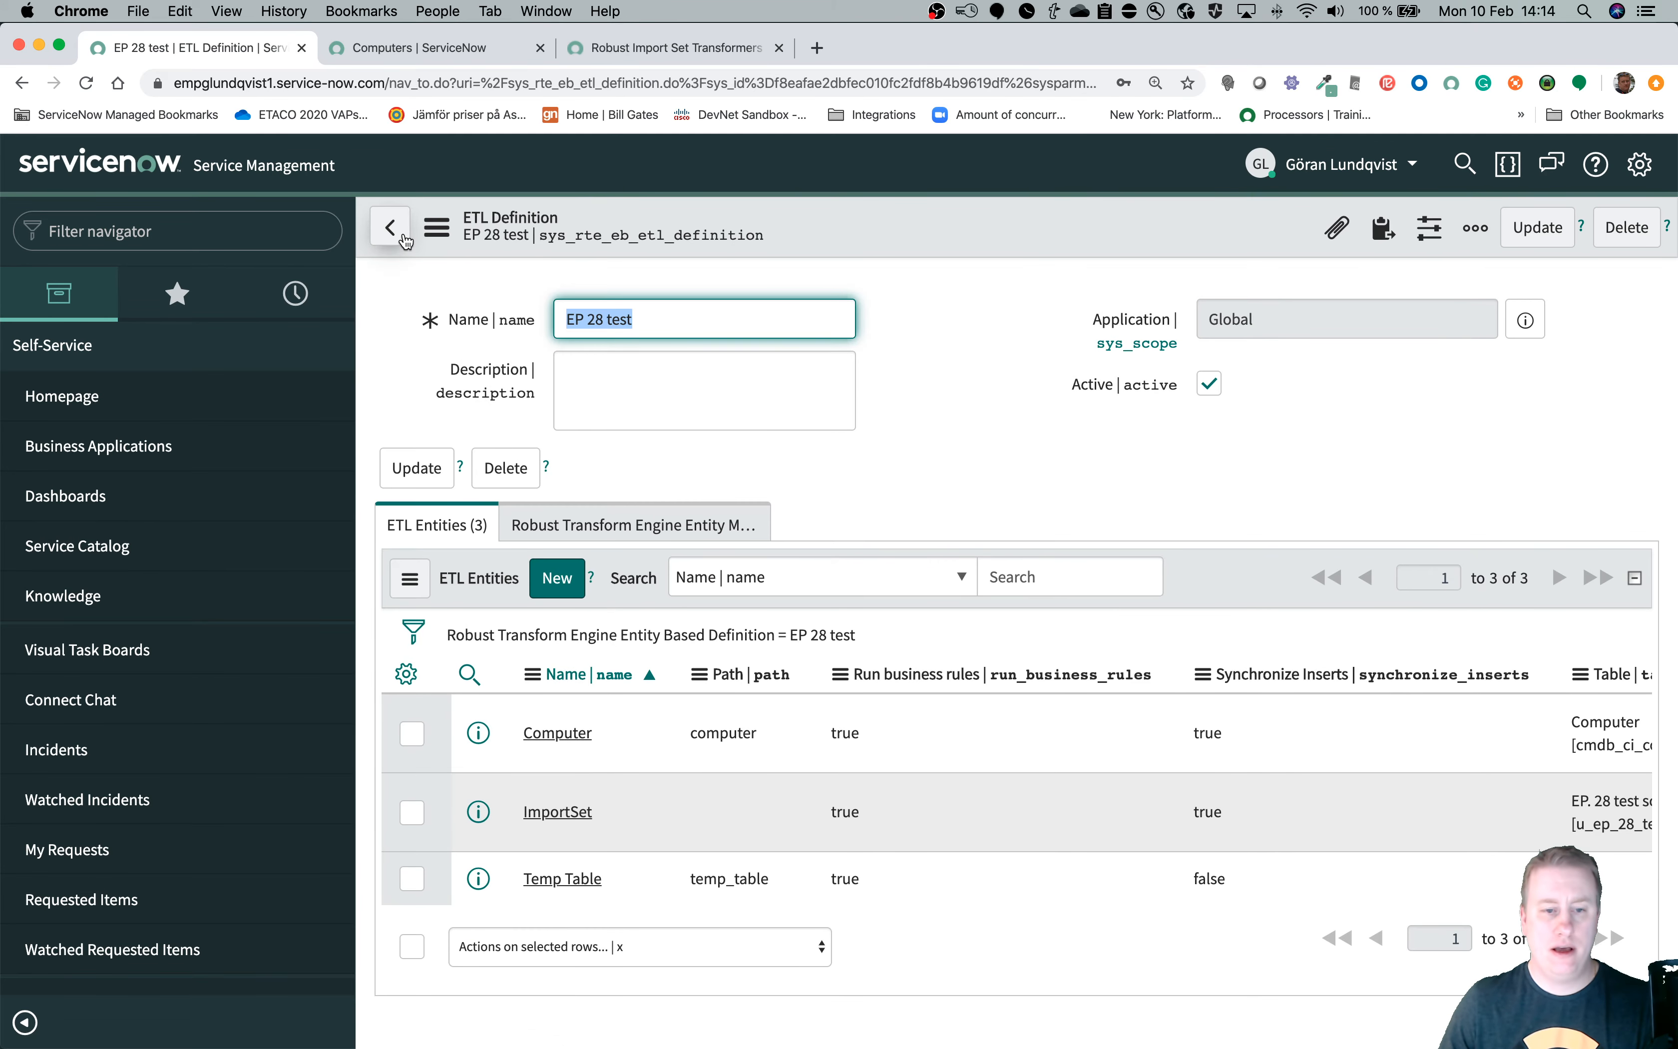
left_click(549, 735)
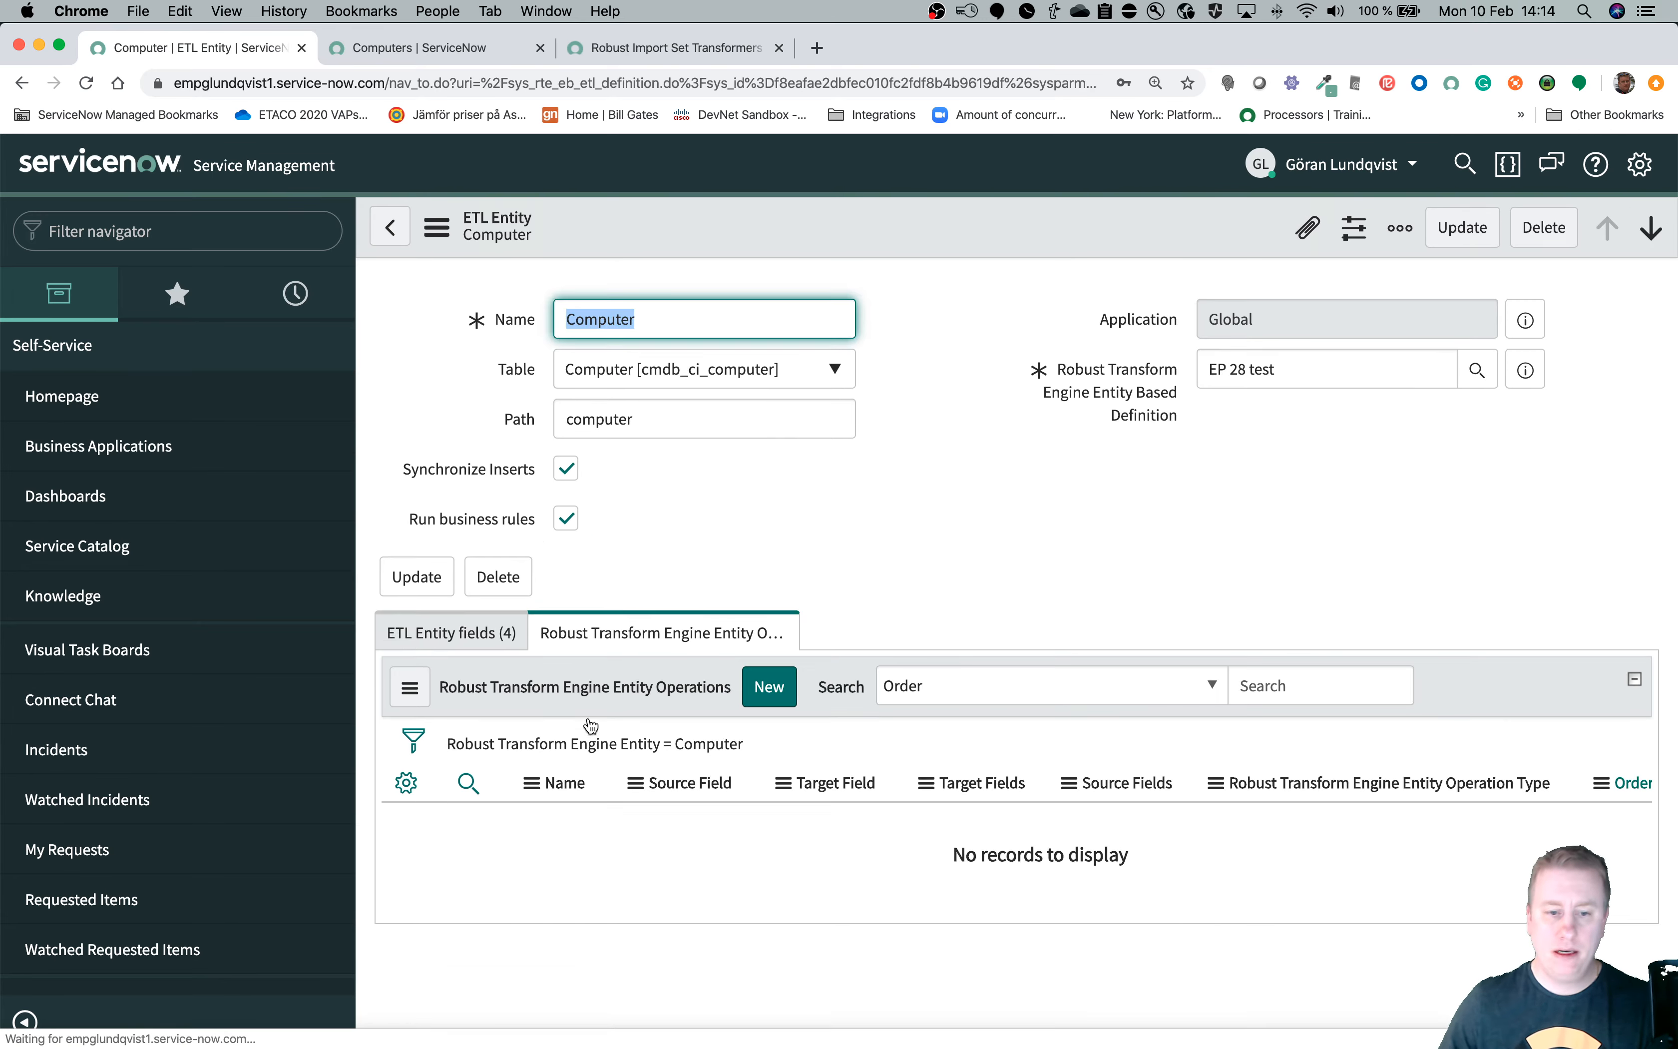
left_click(505, 663)
Check the coalesce setting of the Computer entity's Name field and the entity's Synchronize Inserts and Run business rules options.
scroll(802, 711, "down", 3)
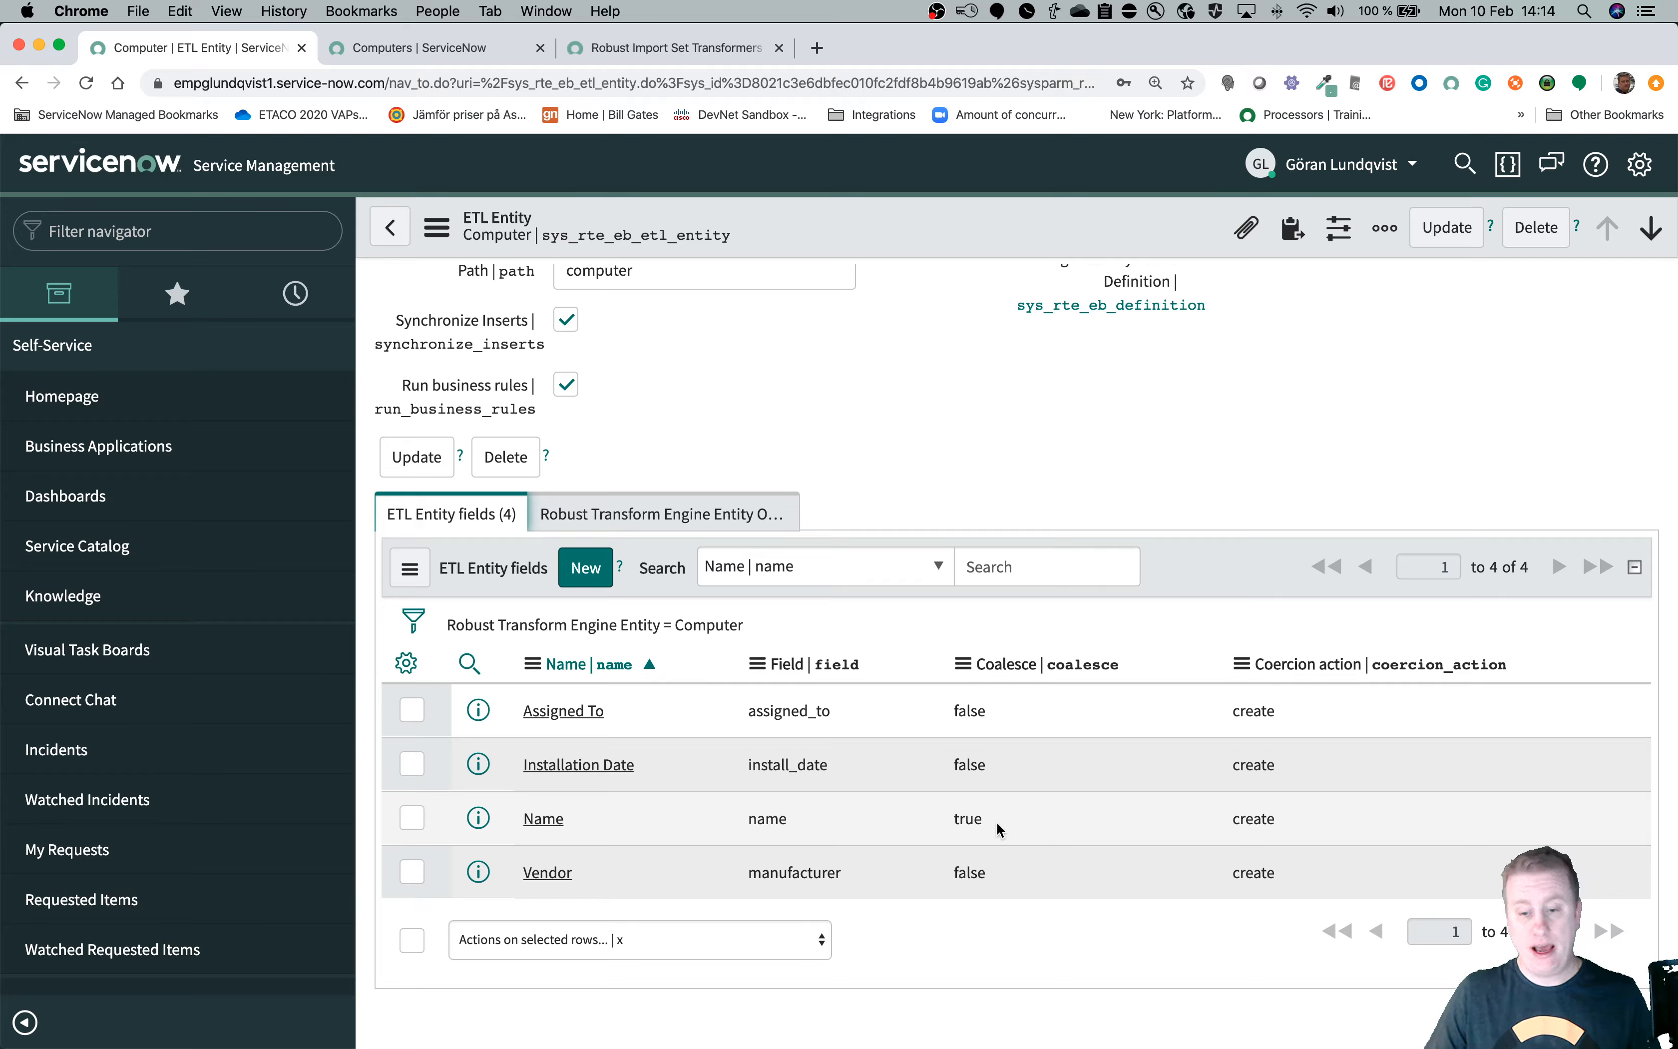
left_click_drag(998, 828, 929, 828)
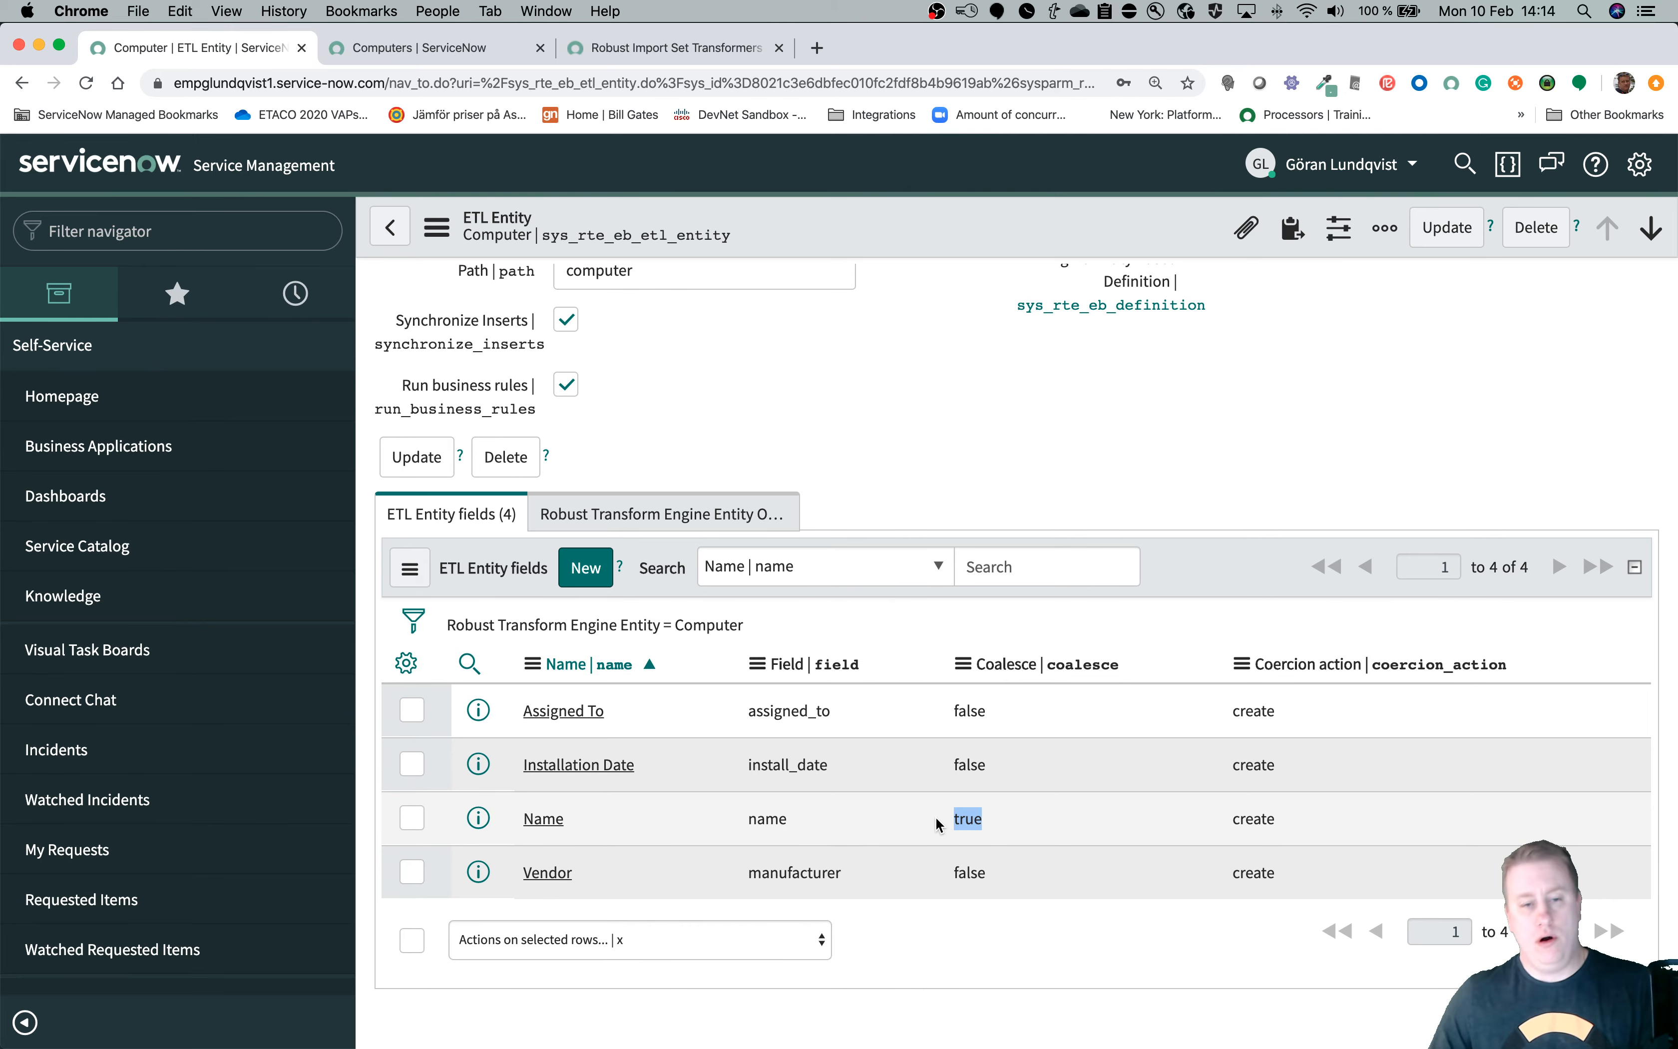
scroll(954, 810, "up", 1)
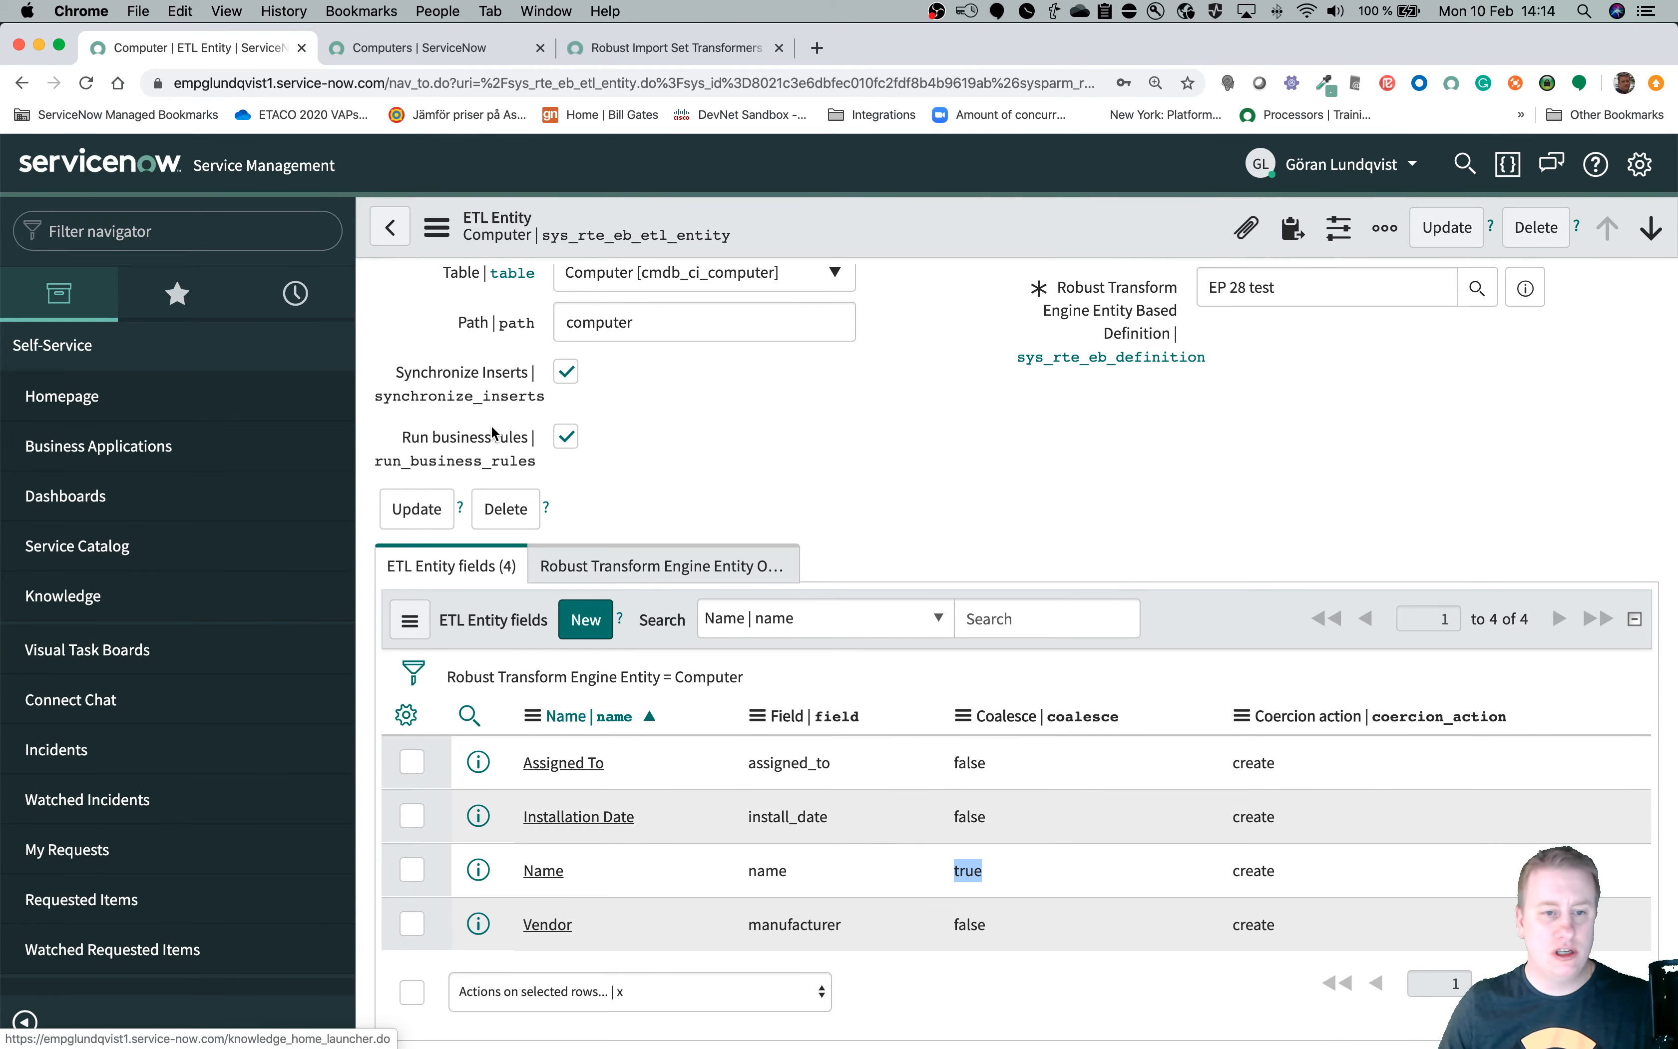
scroll(490, 425, "up", 1)
mouse_move(423, 426)
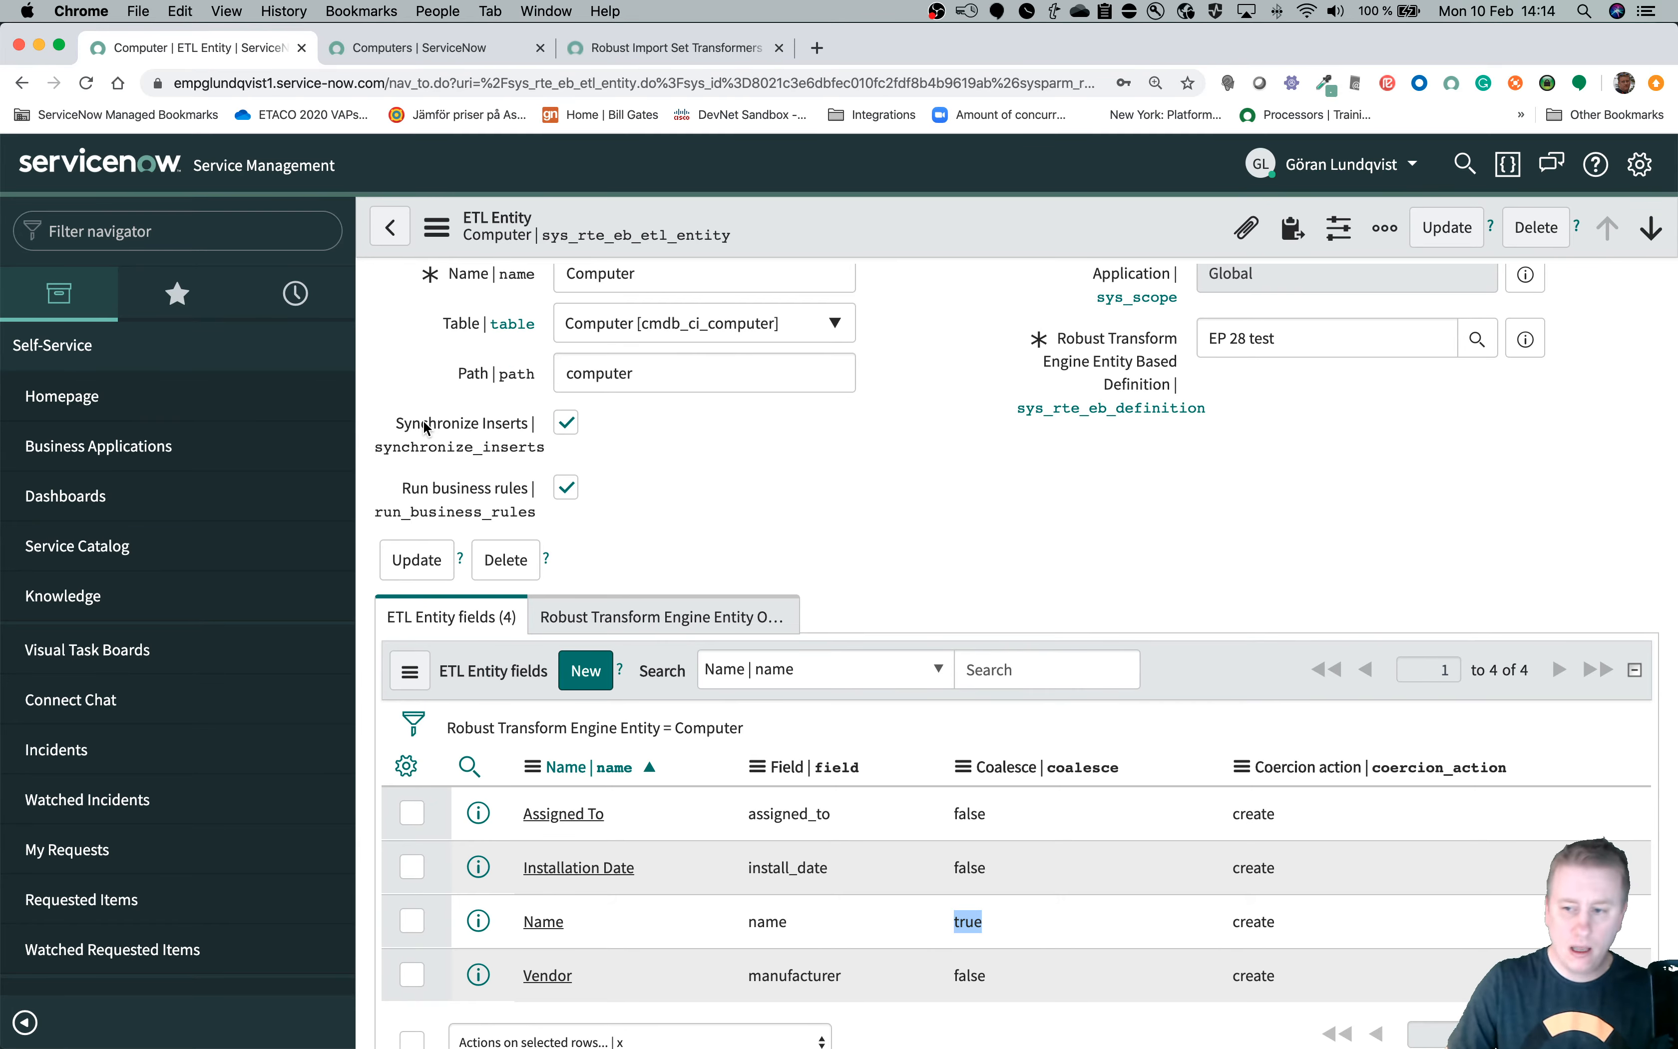
scroll(870, 690, "down", 3)
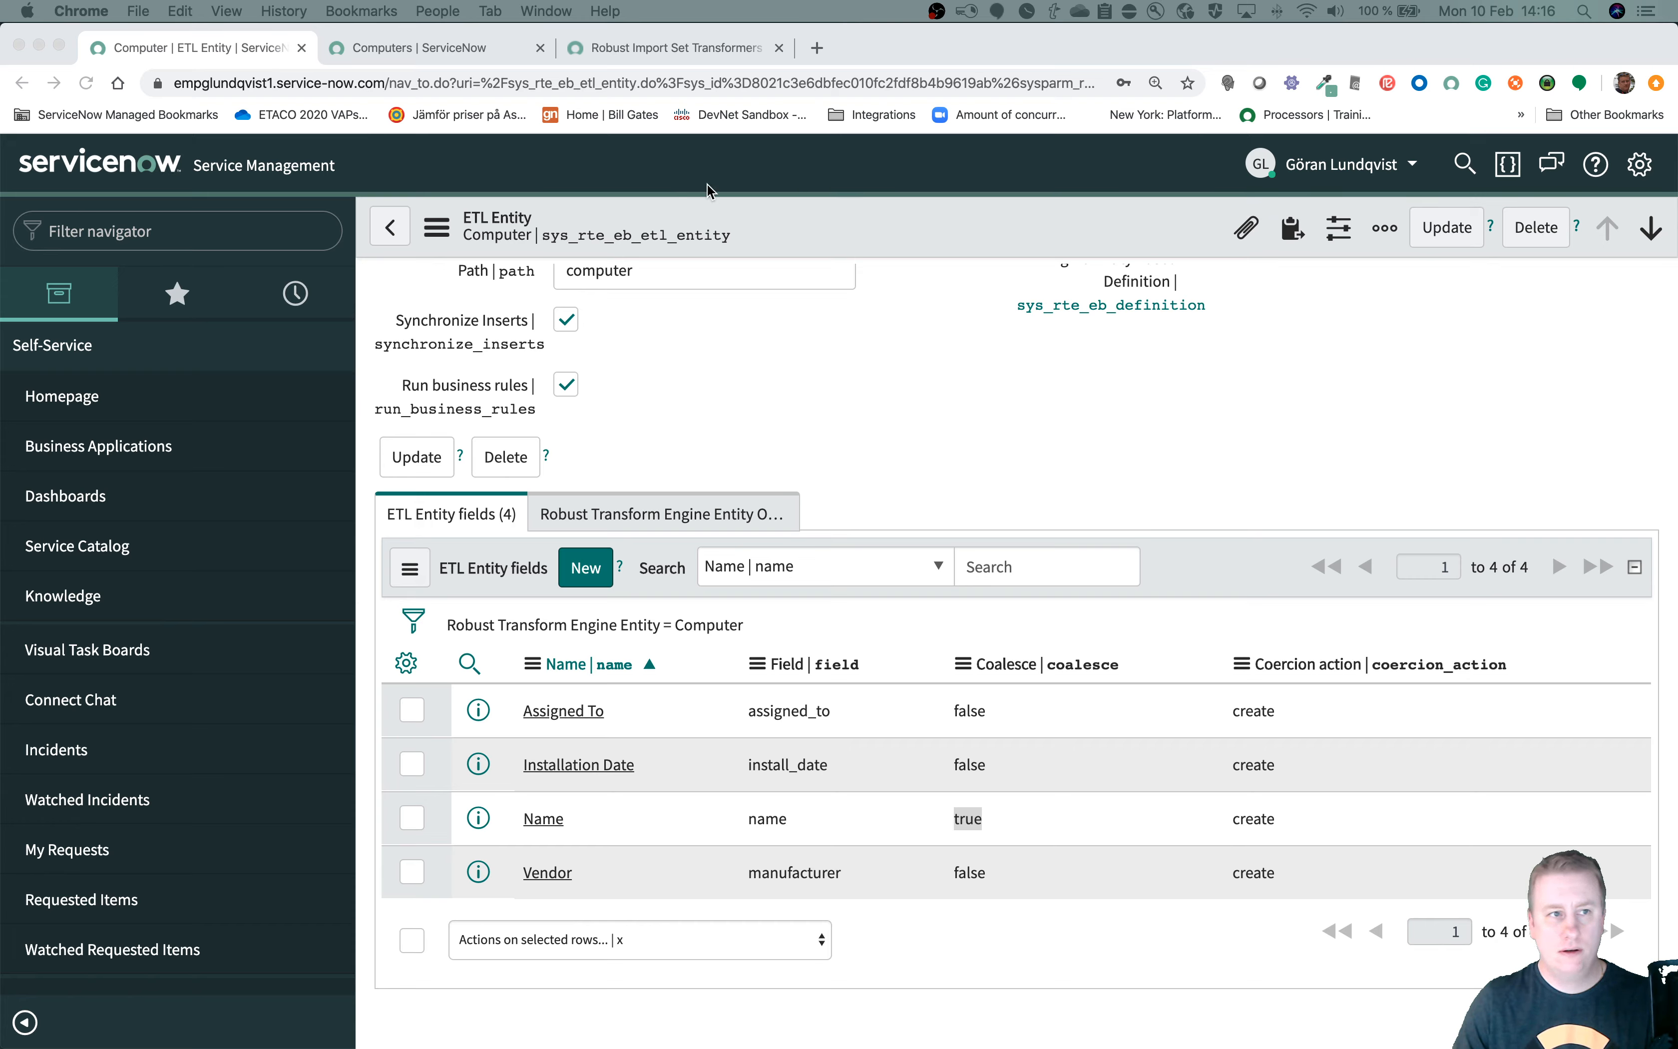
Go back to the EP 28 test definition, open Temp Table and view the blank form for a new ETL entity field.
left_click(130, 122)
left_click(27, 91)
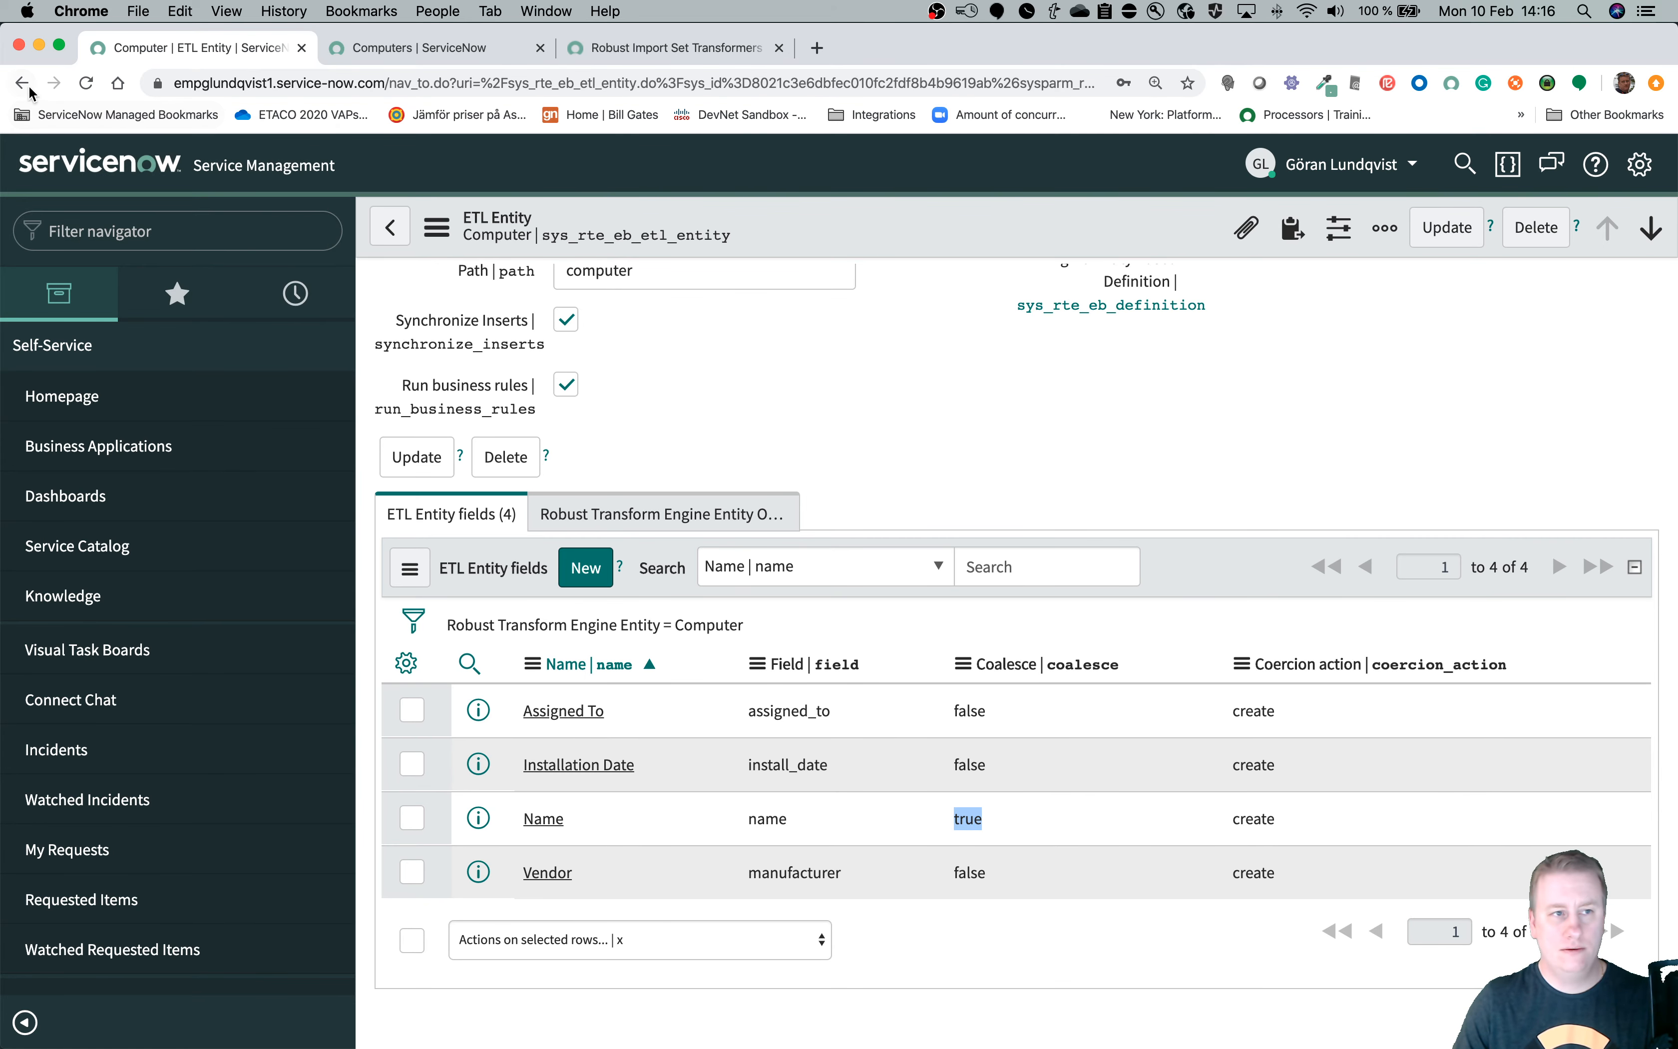
left_click(27, 84)
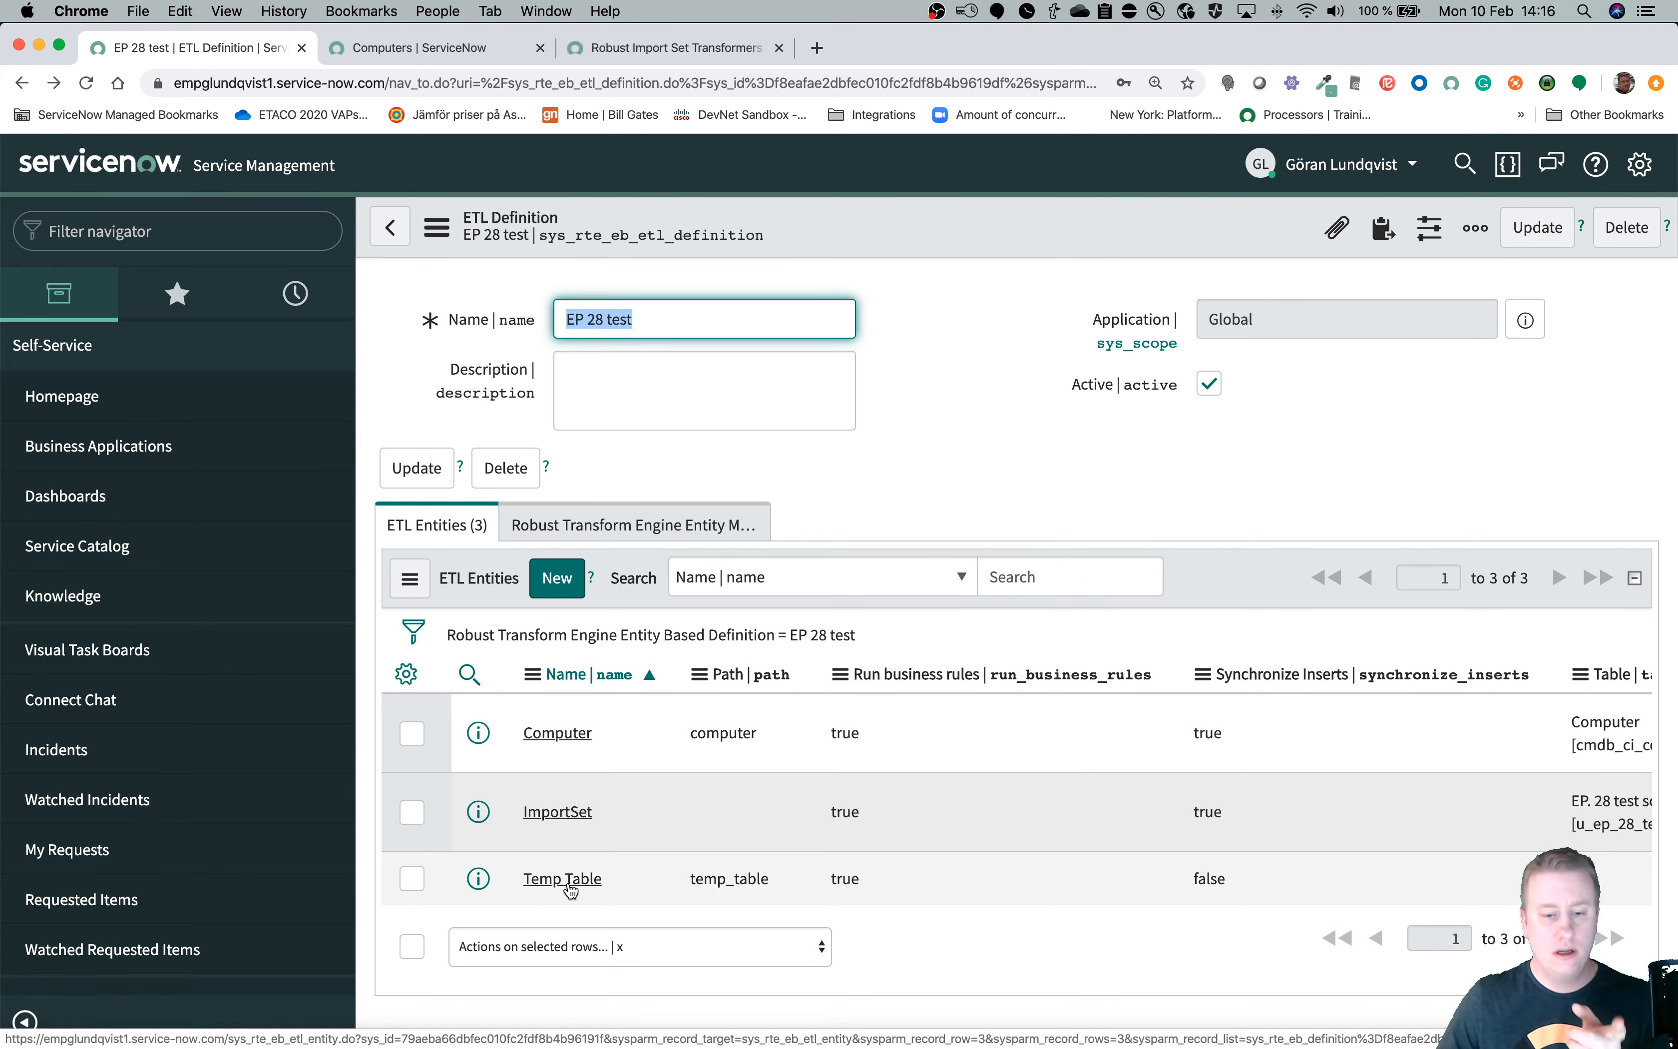
left_click(565, 880)
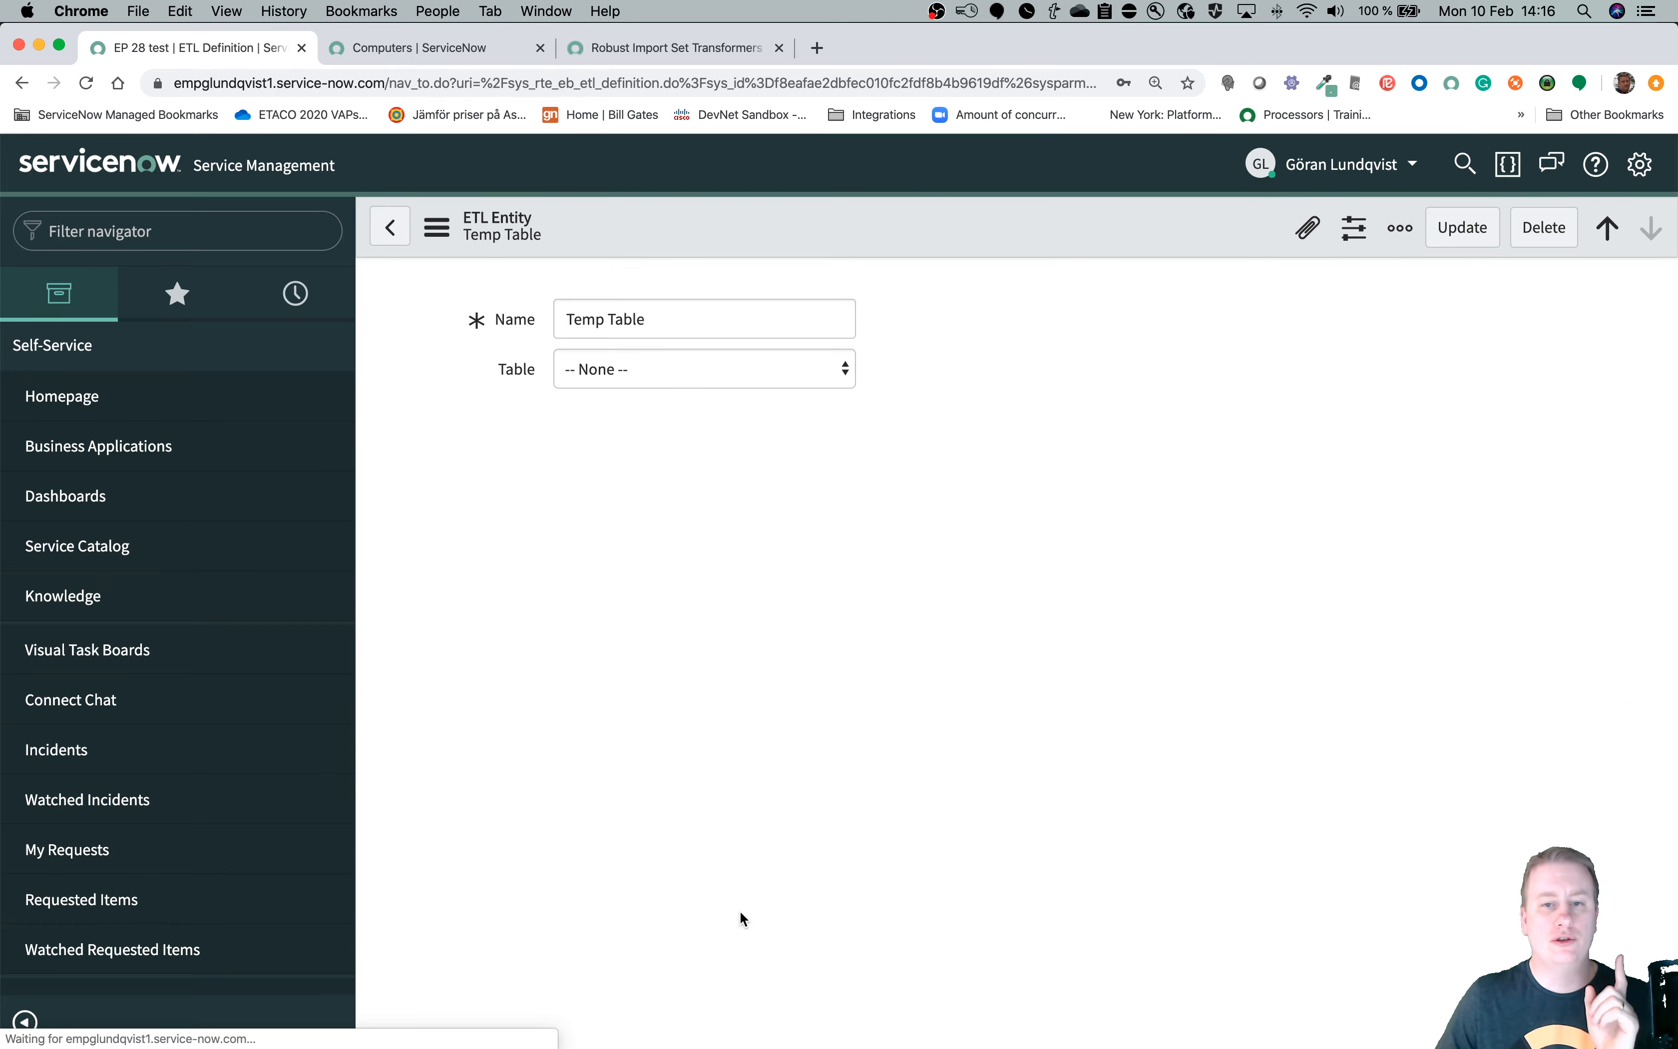
scroll(743, 894, "down", 2)
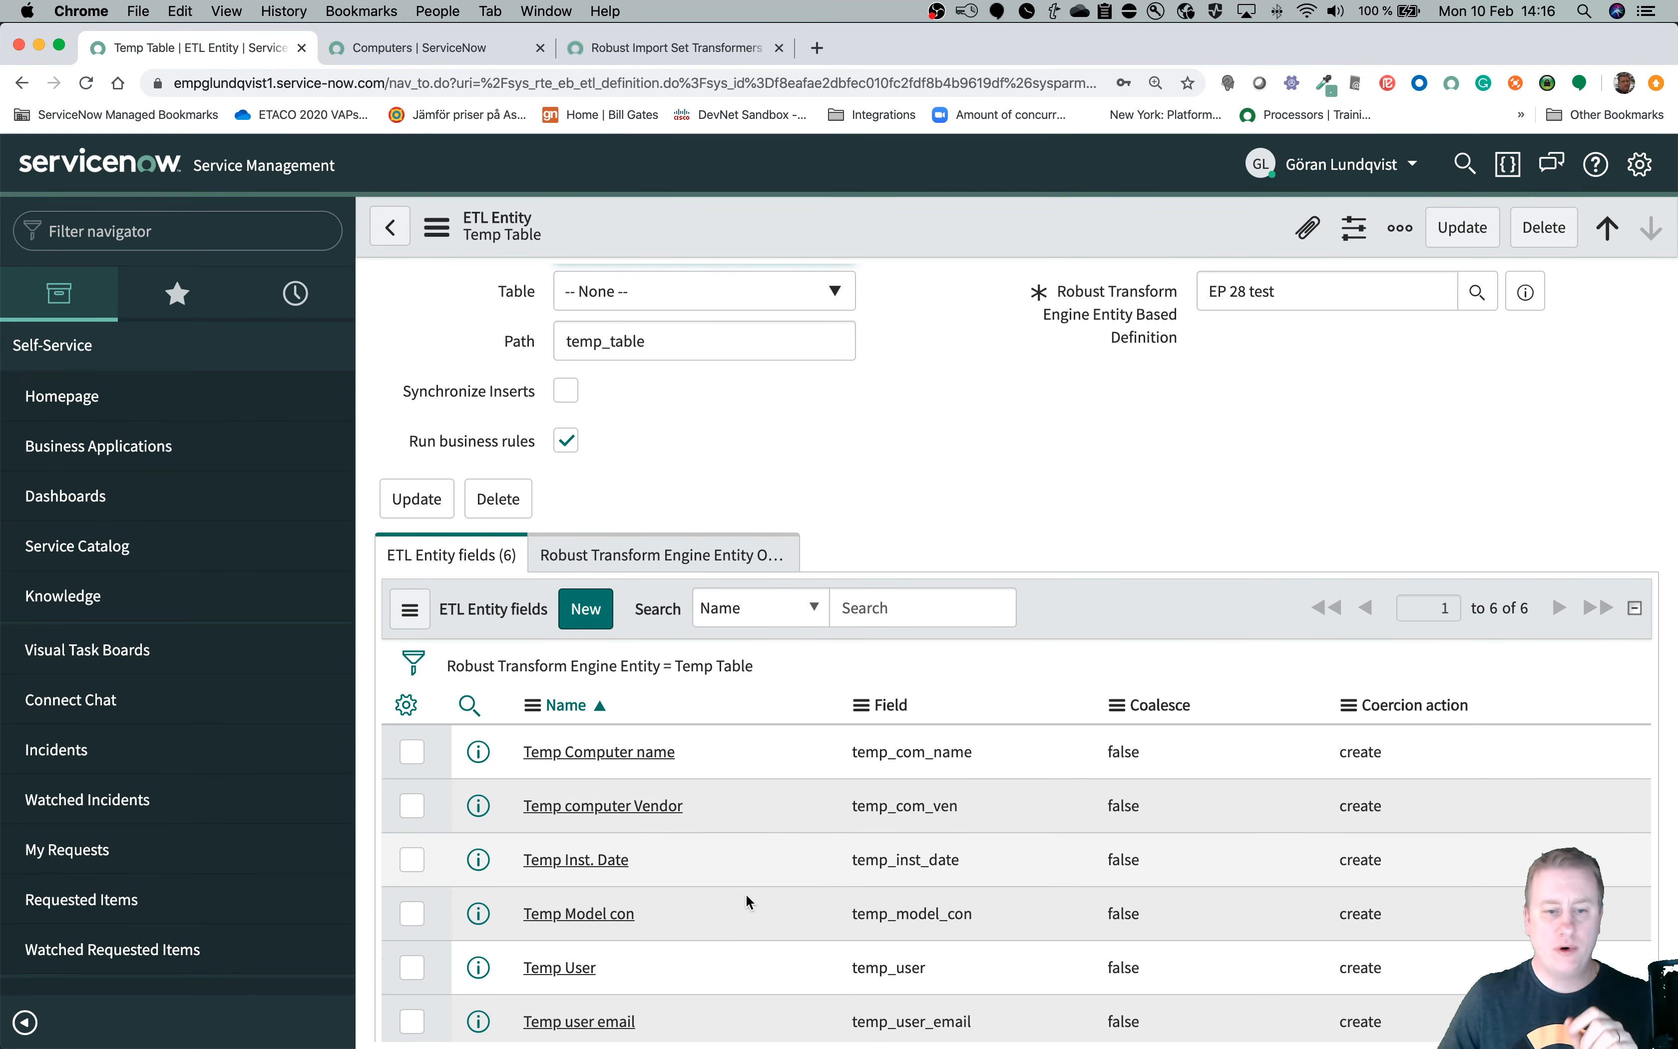
left_click(586, 608)
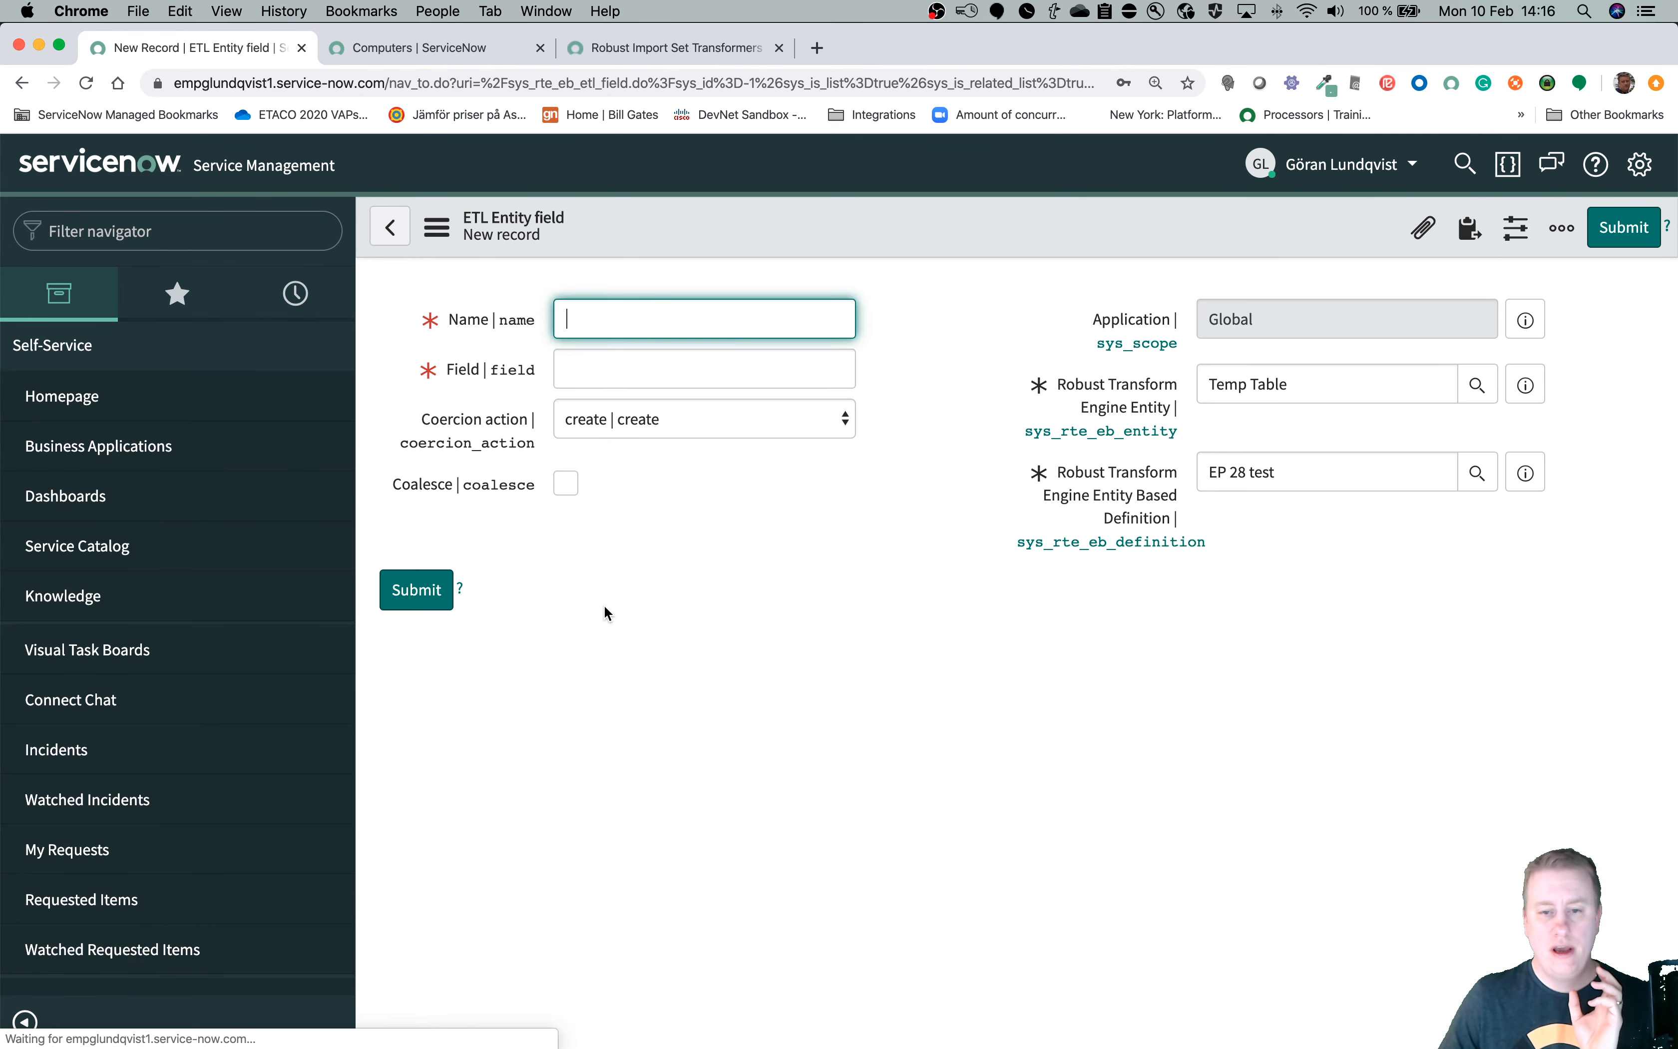
left_click(21, 82)
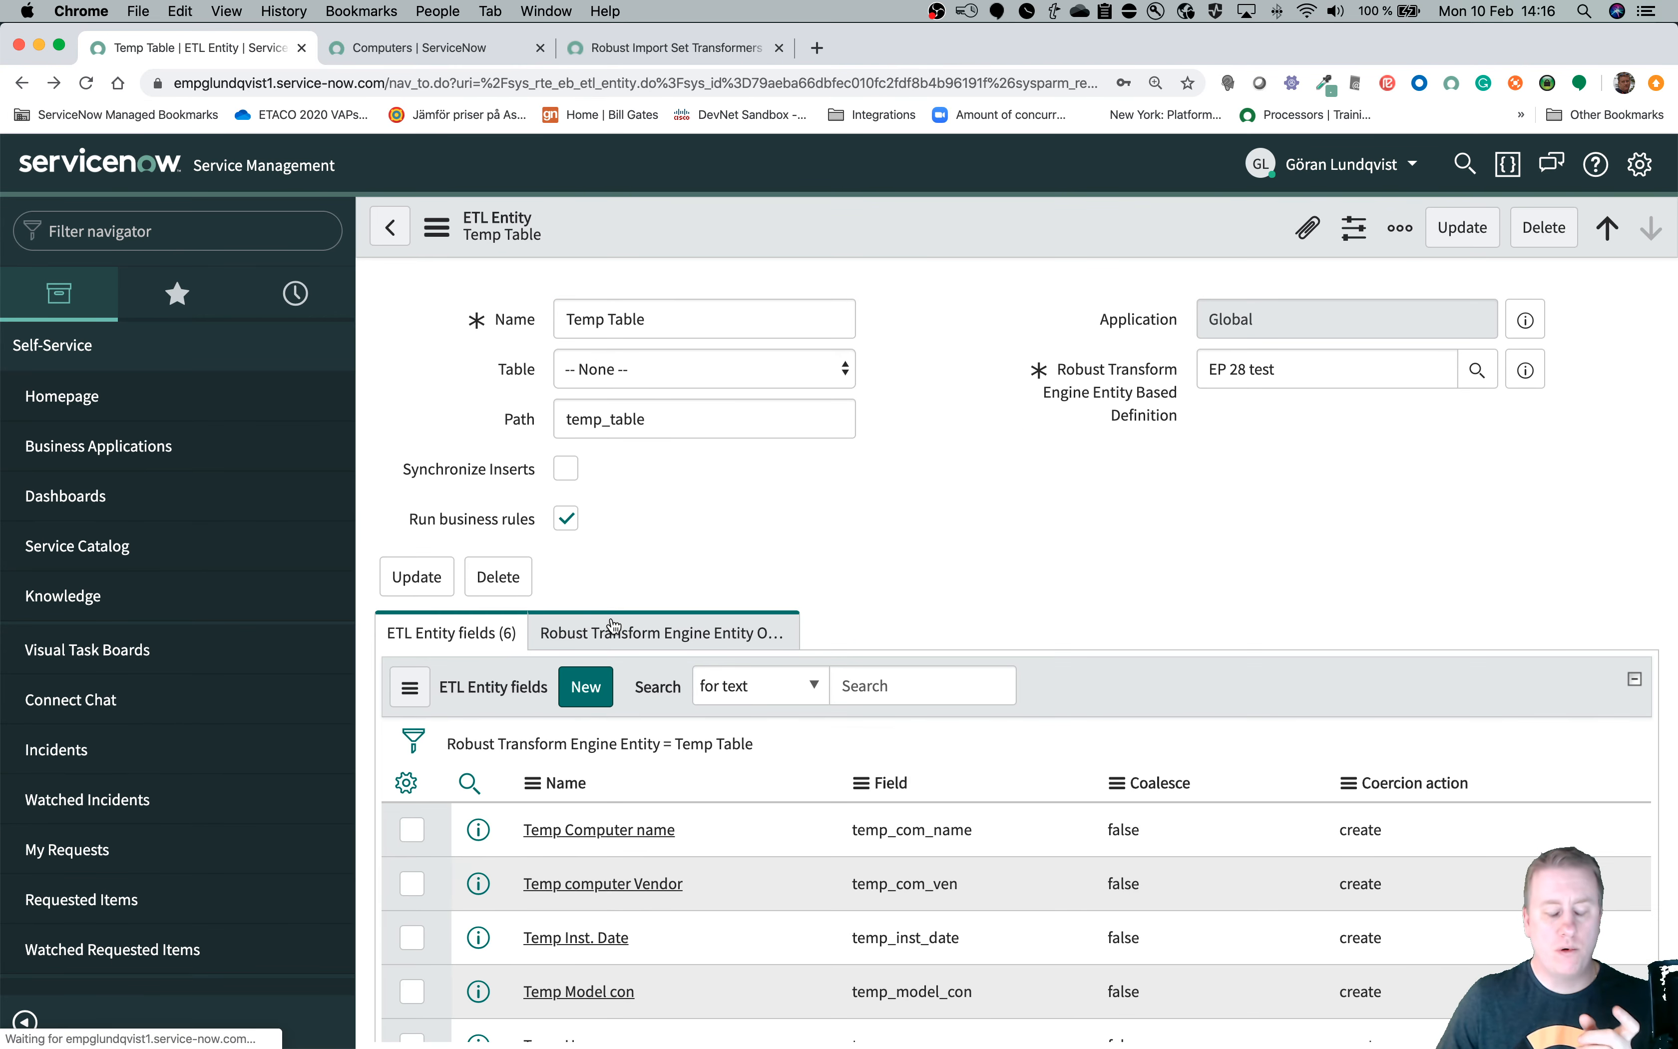
Show Temp Table's operations, examine the operation types offered for a new one, and return to the EP 28 test definition.
left_click(637, 658)
scroll(739, 605, "down", 2)
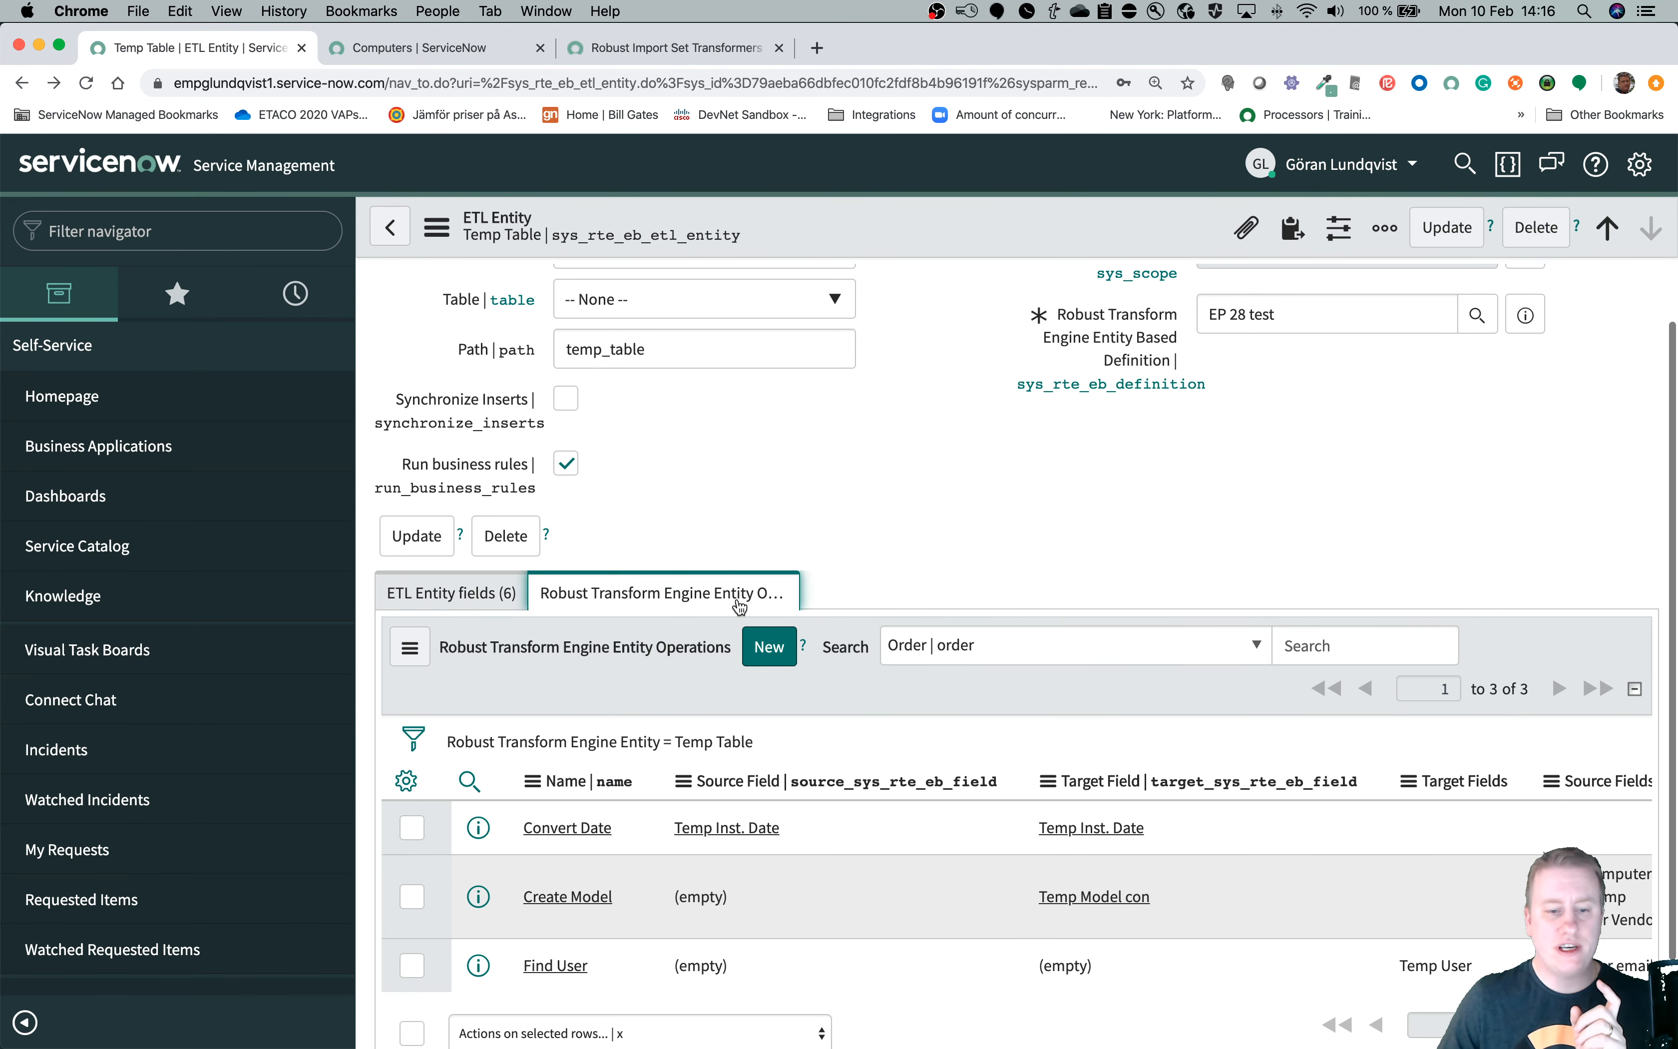
left_click(769, 630)
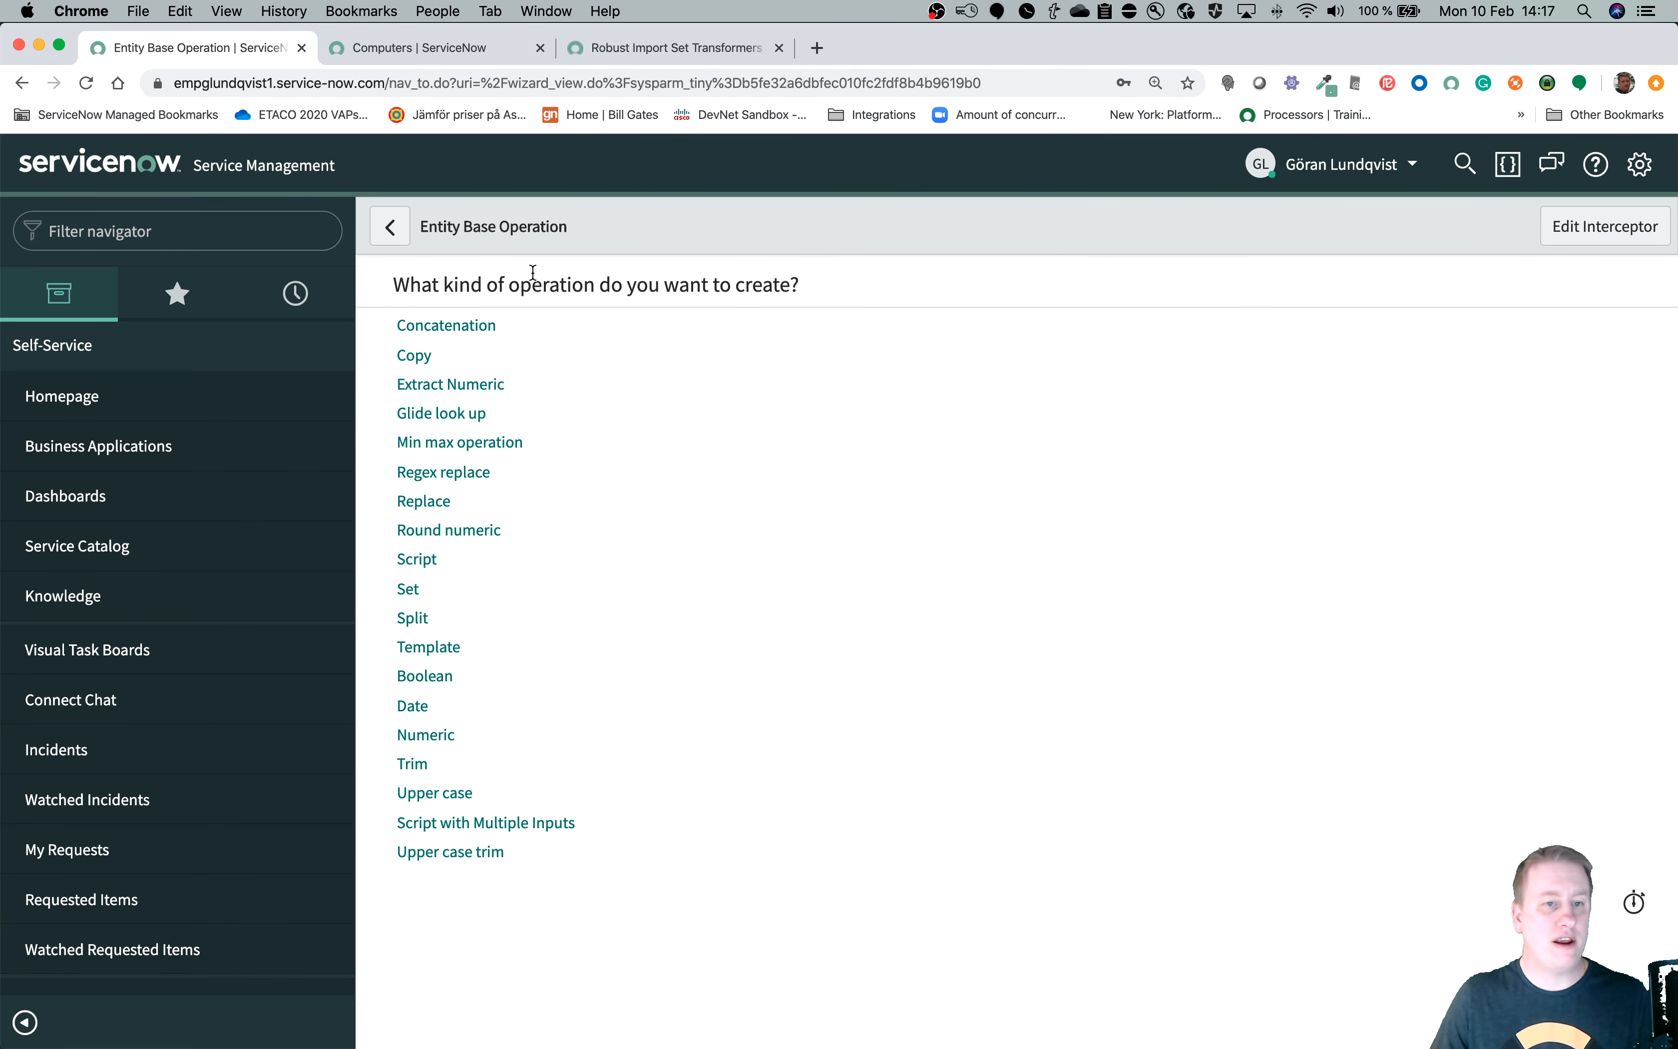
left_click(33, 91)
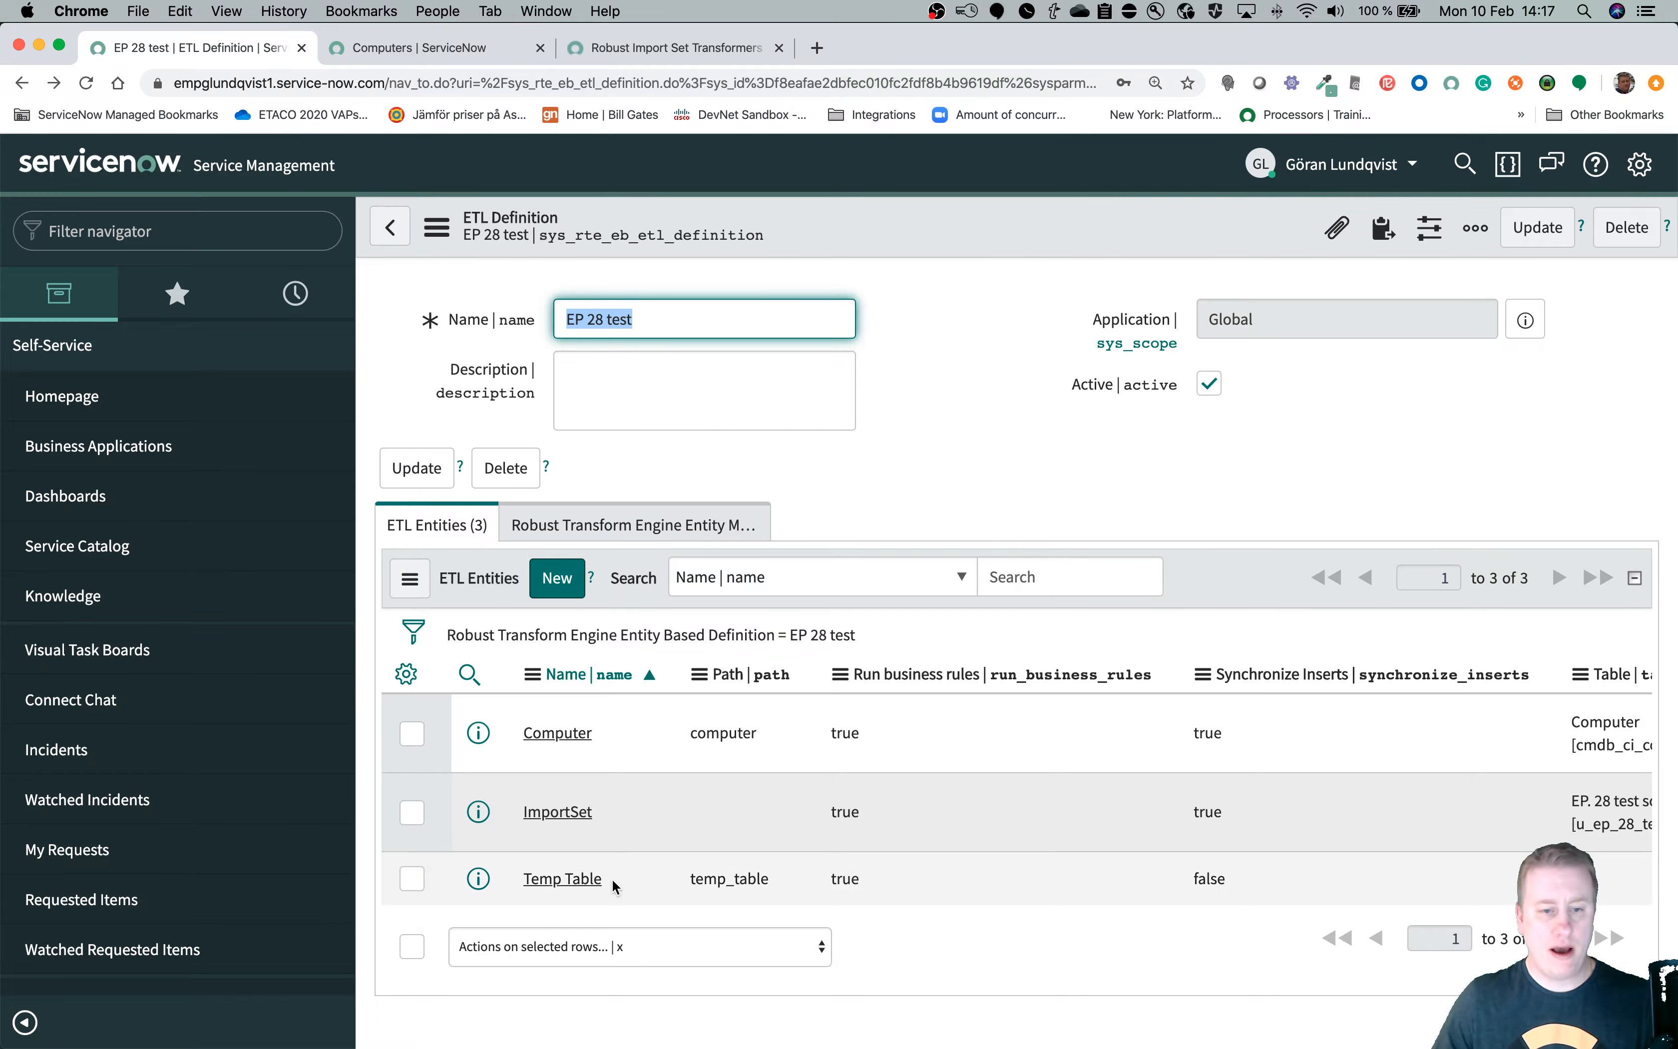
Review the source and target entities and order of EP 28 test's entity mappings, and open the Import set to Temp mapping.
left_click(565, 527)
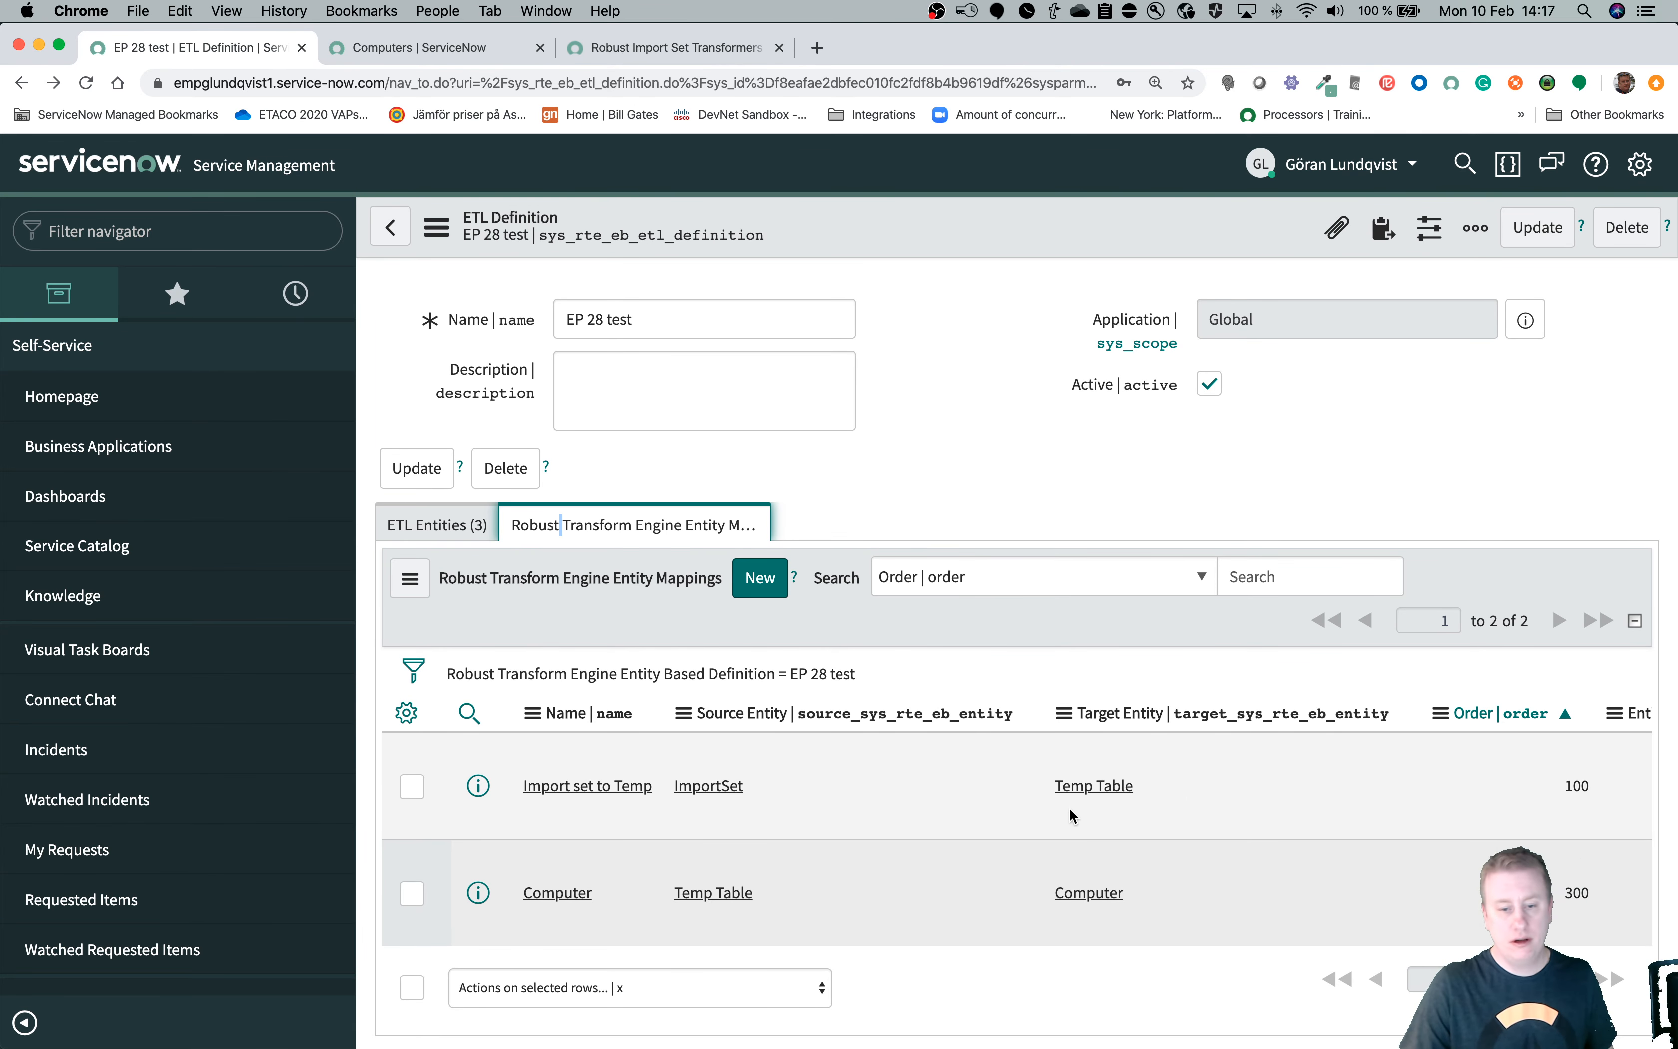
scroll(679, 891, "right", 1)
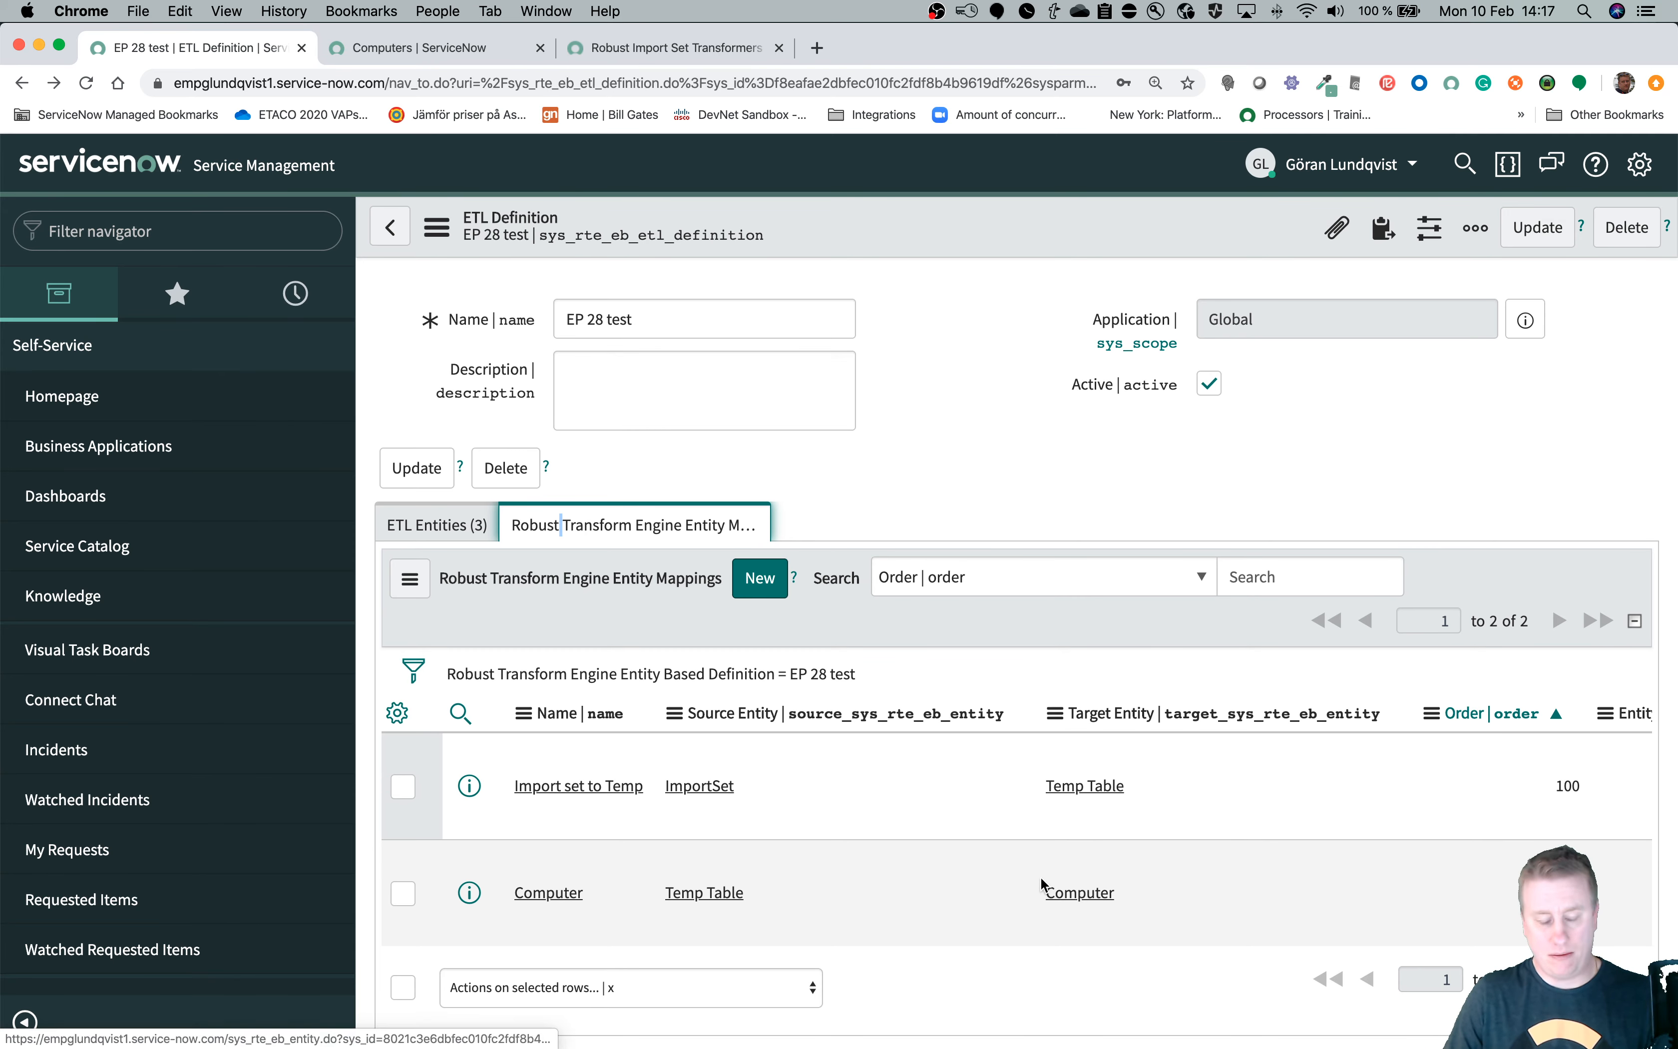
left_click(557, 784)
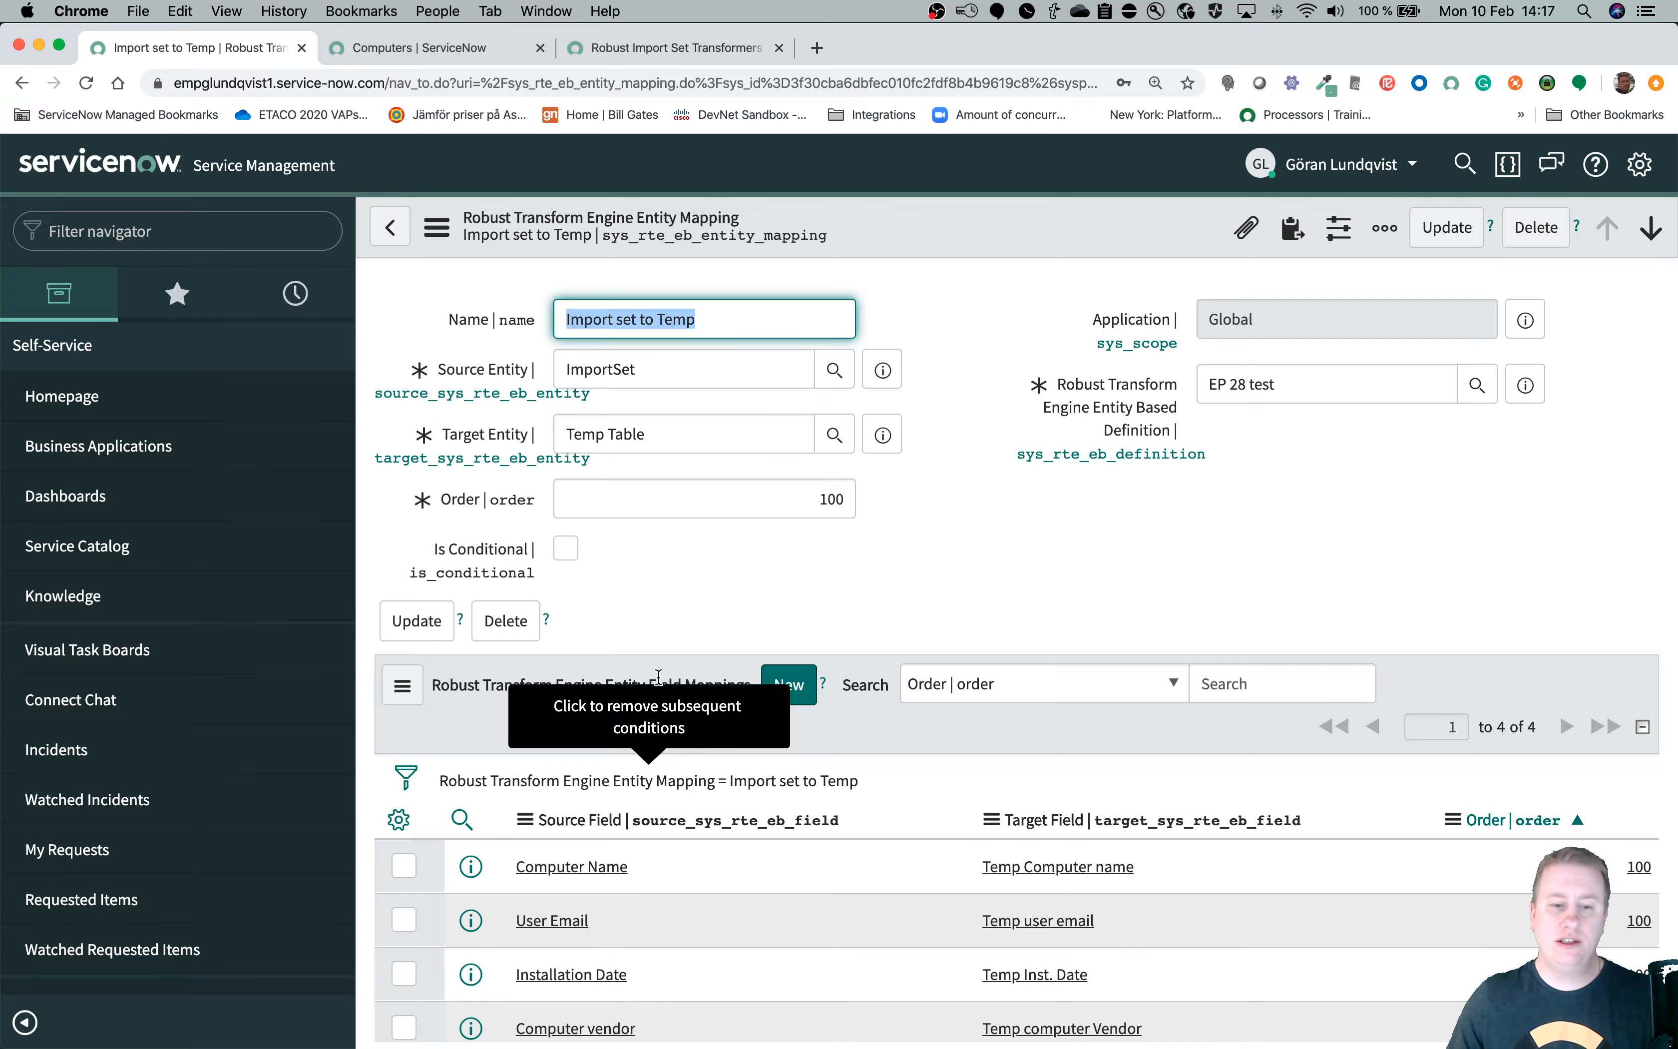
Examine which ImportSet source fields map to which Temp Table target fields in the Import set to Temp mapping's field mappings.
scroll(727, 588, "down", 2)
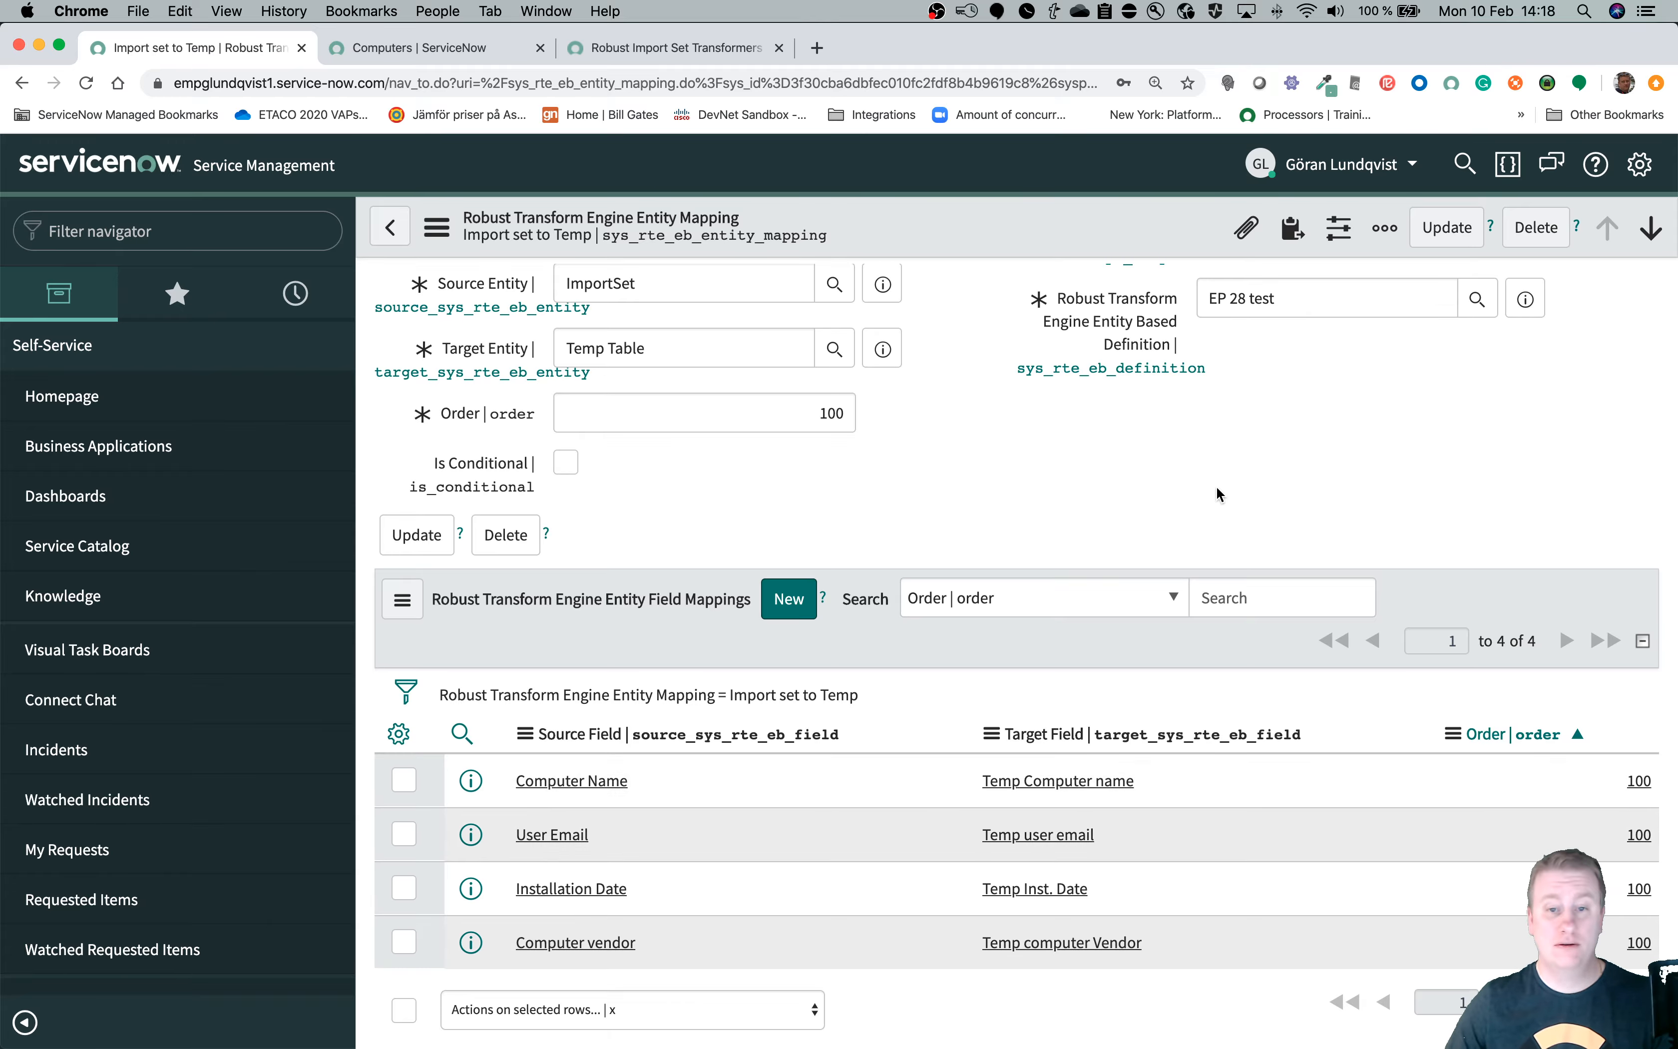
right_click(983, 244)
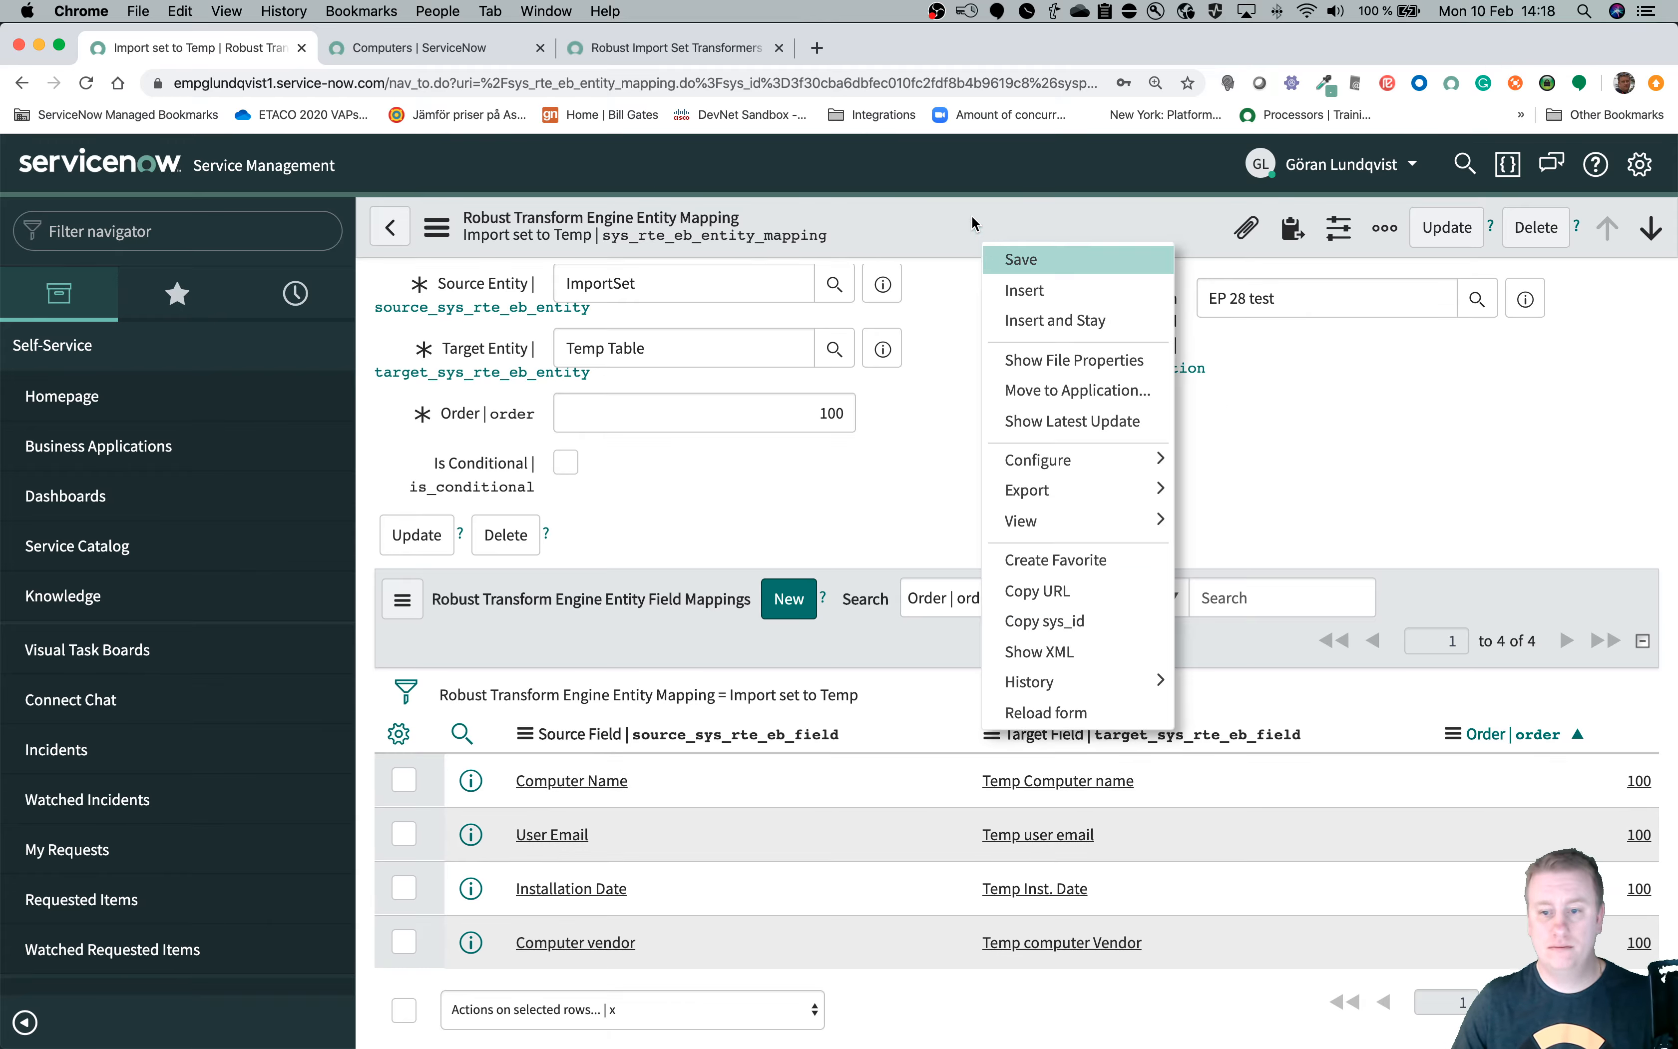
left_click(973, 223)
scroll(882, 354, "up", 2)
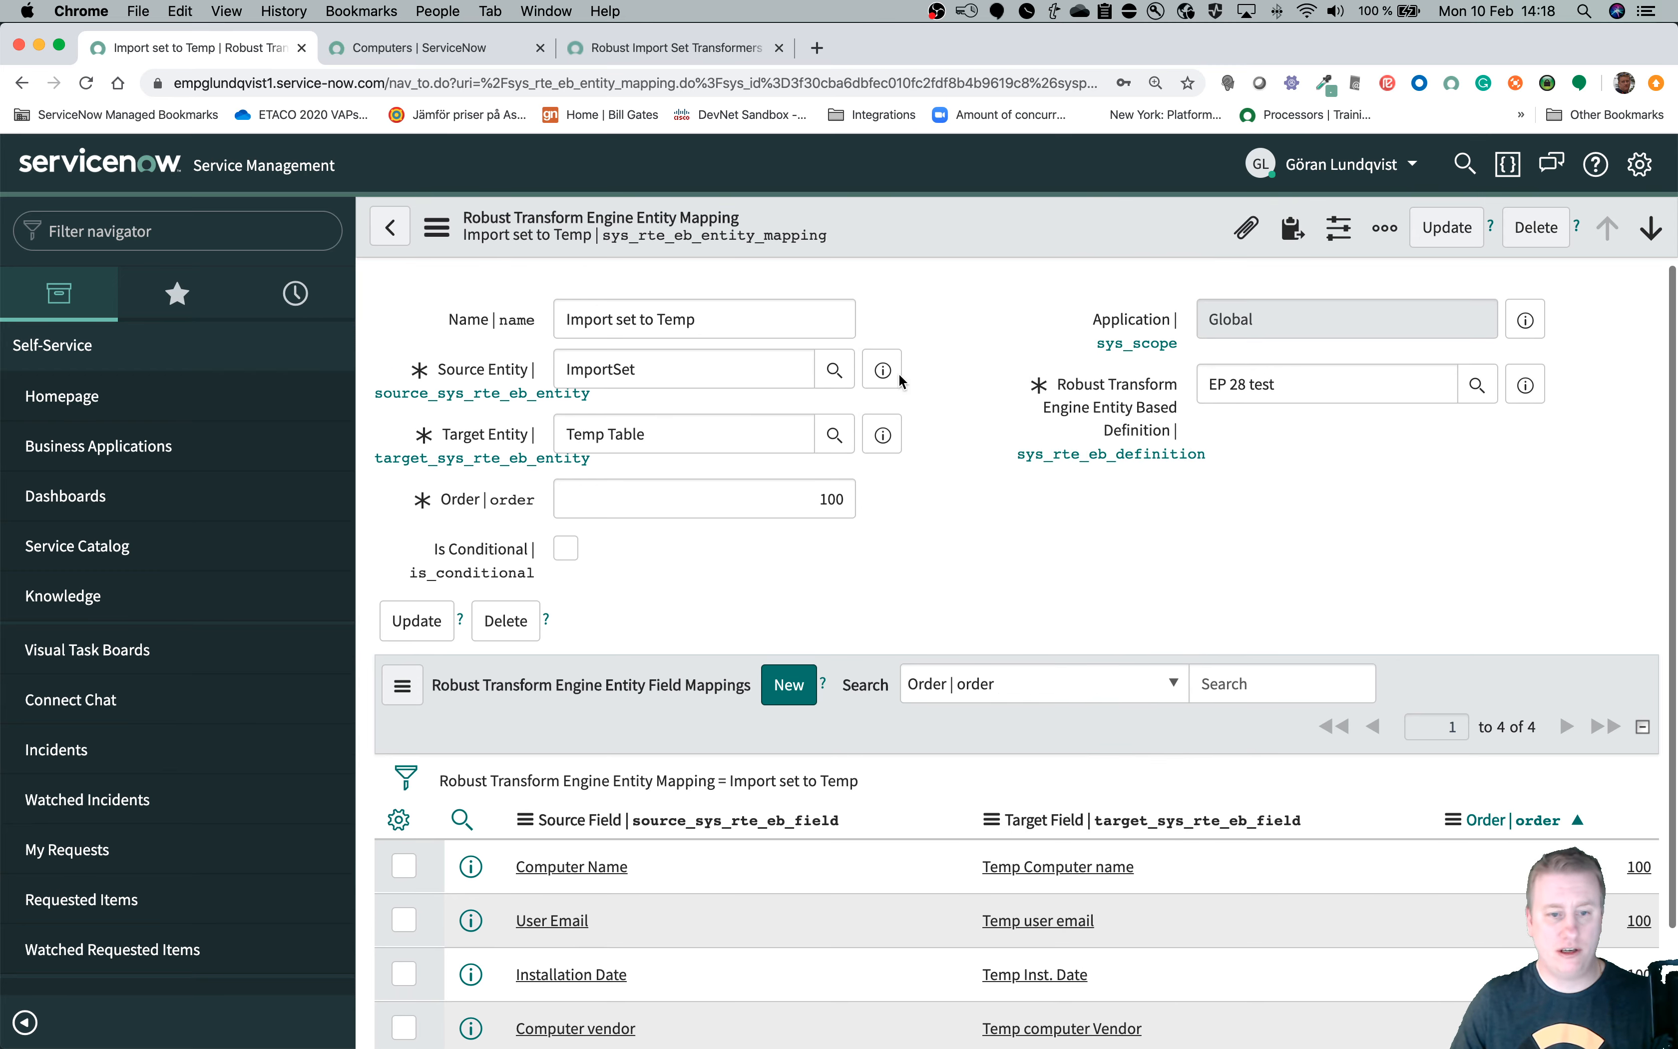
left_click(403, 685)
key("Escape")
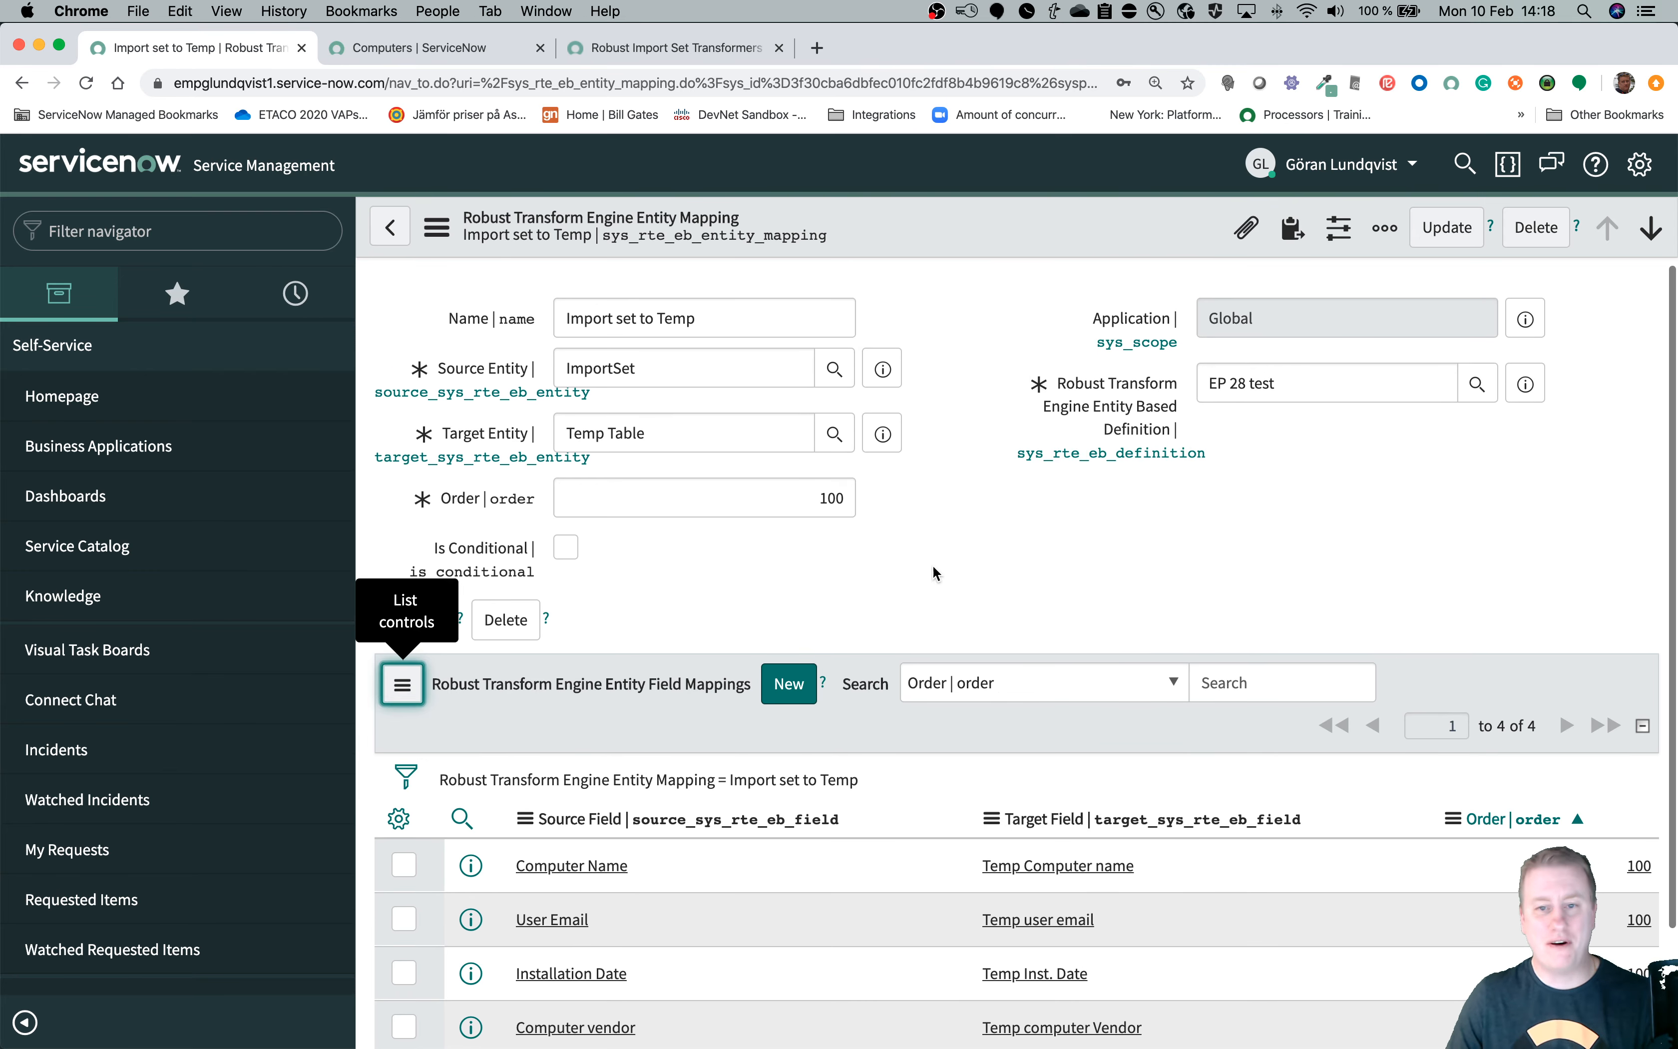
scroll(941, 573, "down", 3)
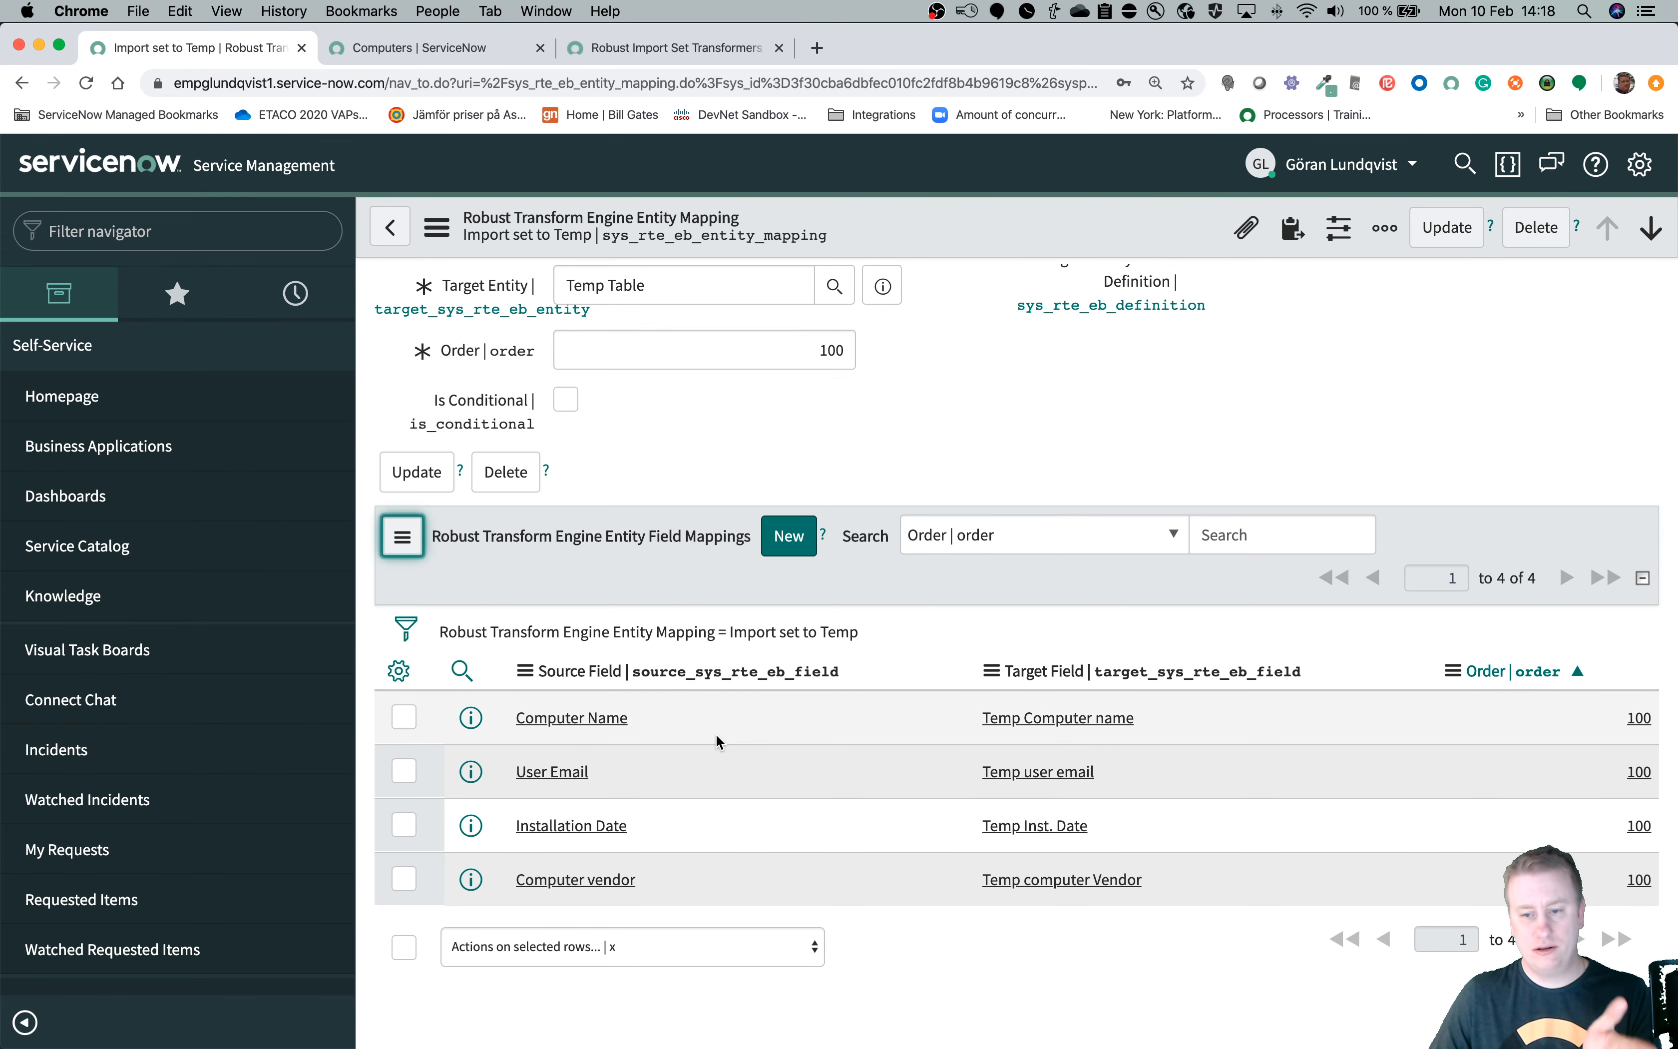
scroll(715, 733, "up", 1)
scroll(721, 742, "down", 1)
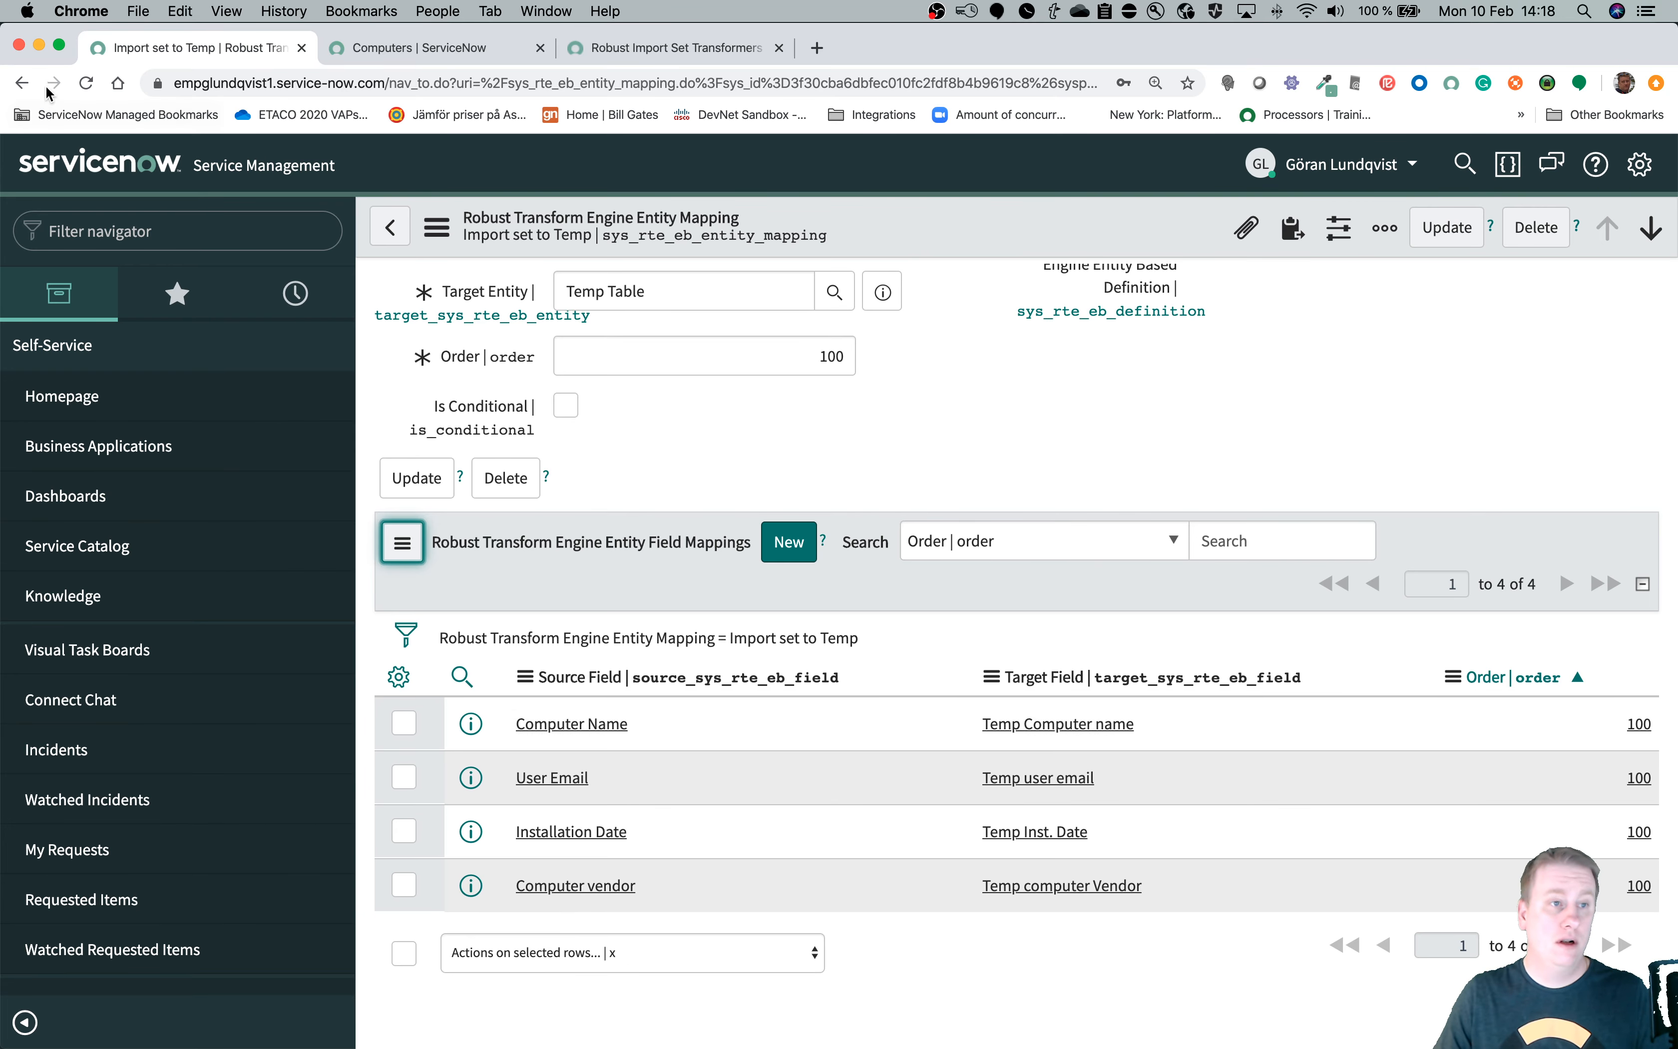
Return to the EP 28 test definition, open its Computer mapping and examine which Temp Table fields map to which Computer fields.
left_click(23, 84)
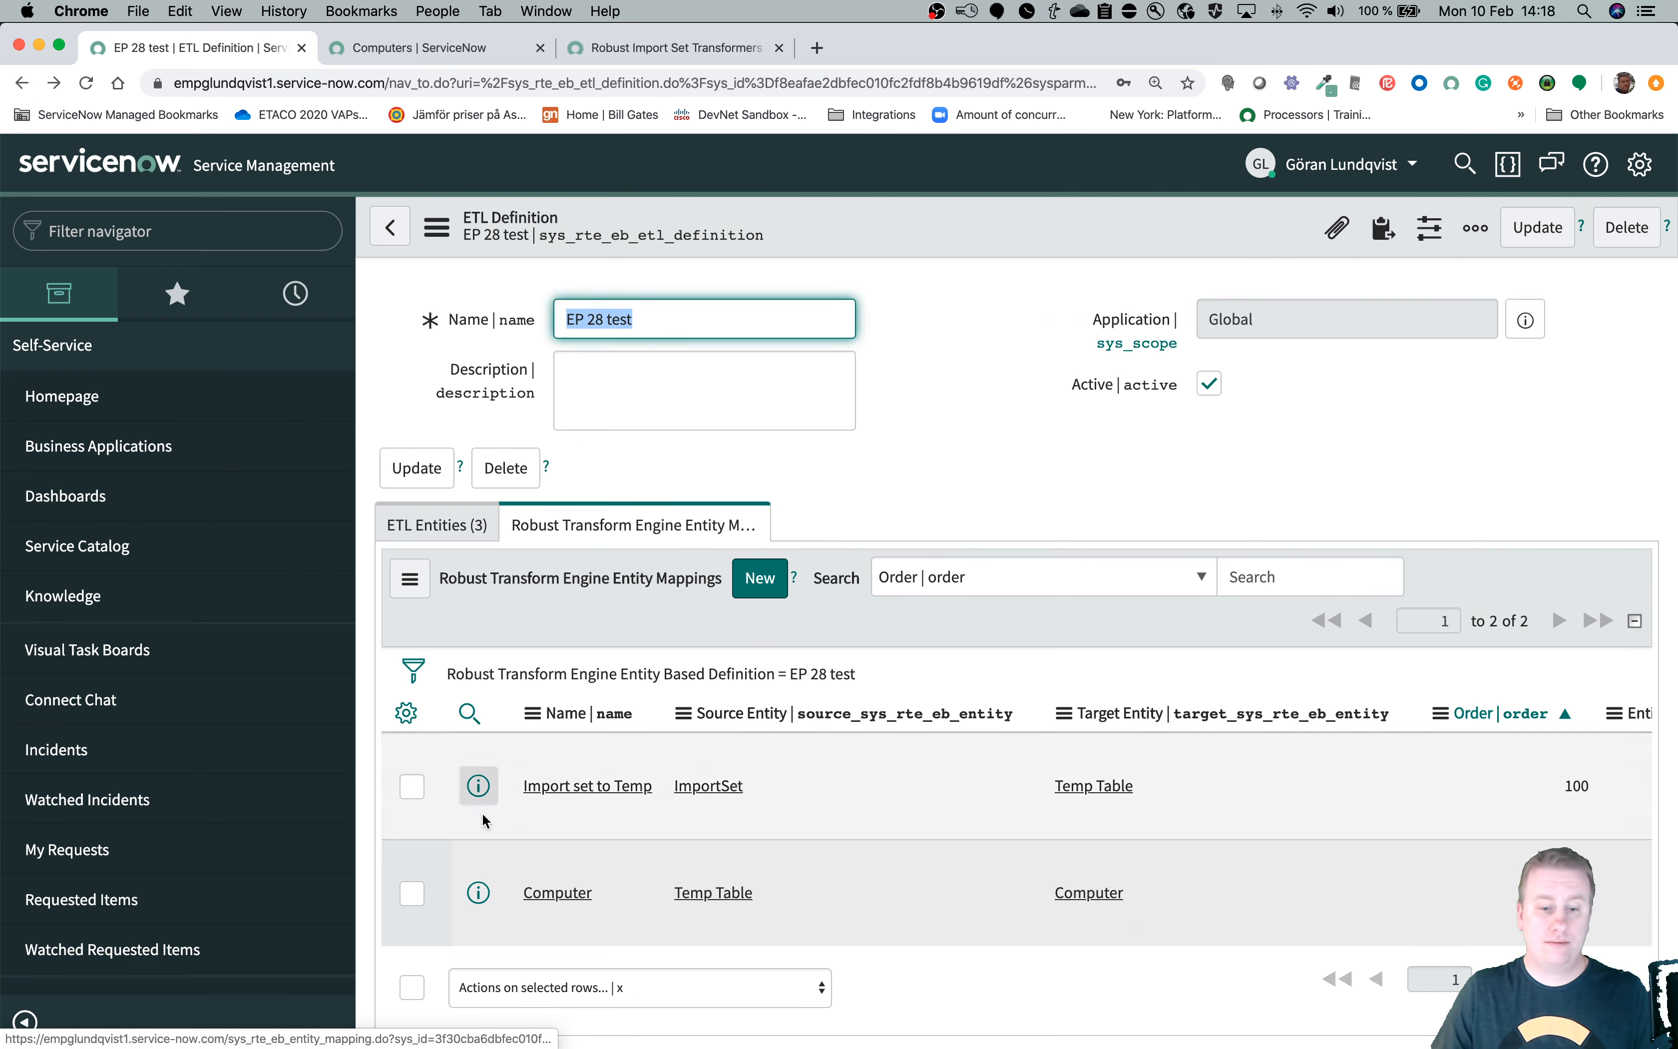
left_click(578, 895)
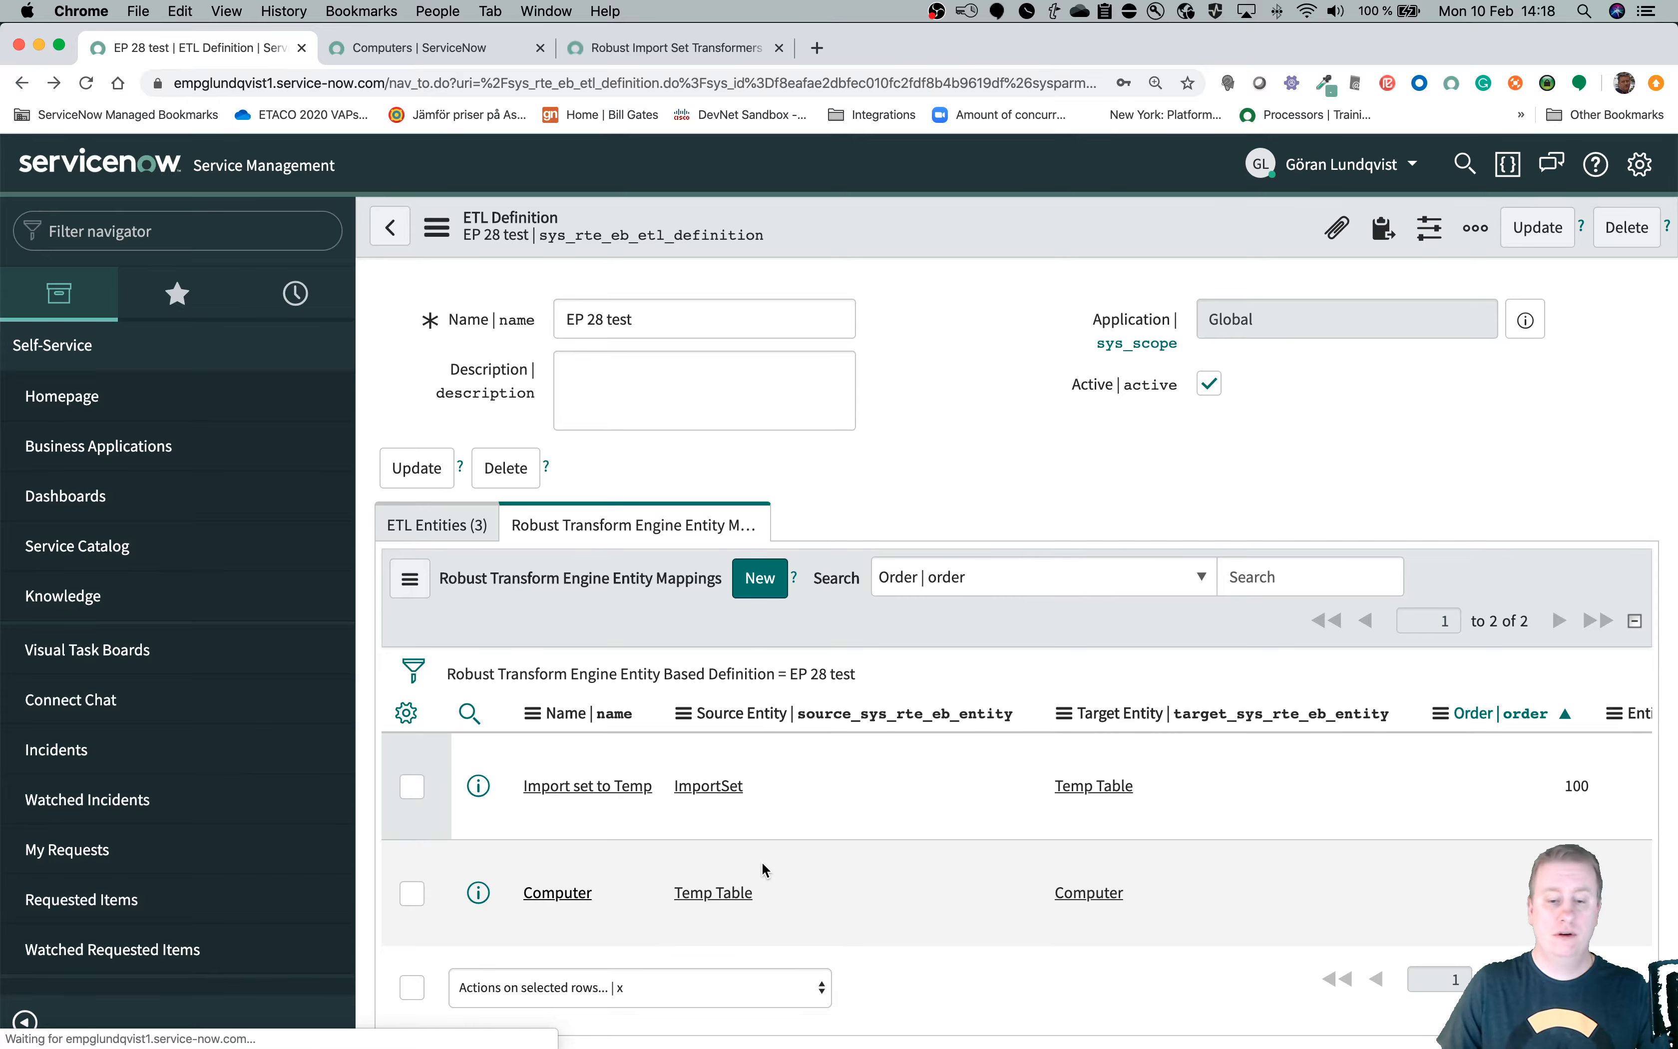
scroll(759, 861, "down", 3)
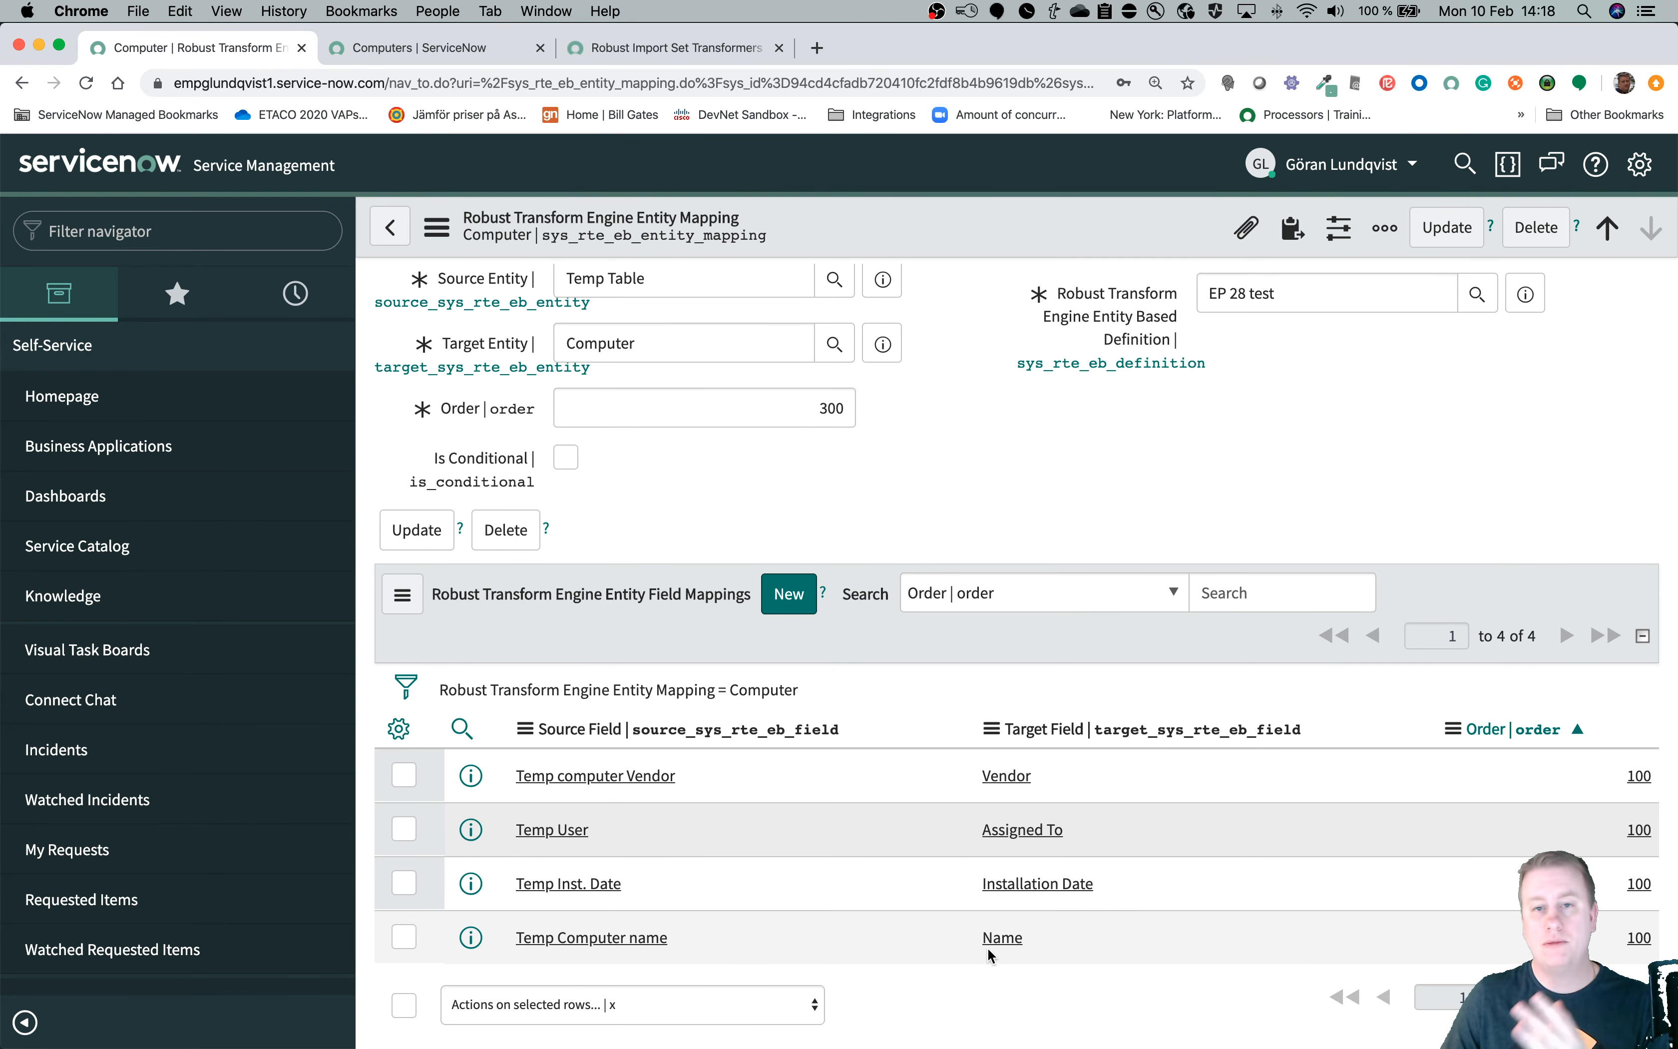
scroll(929, 738, "up", 2)
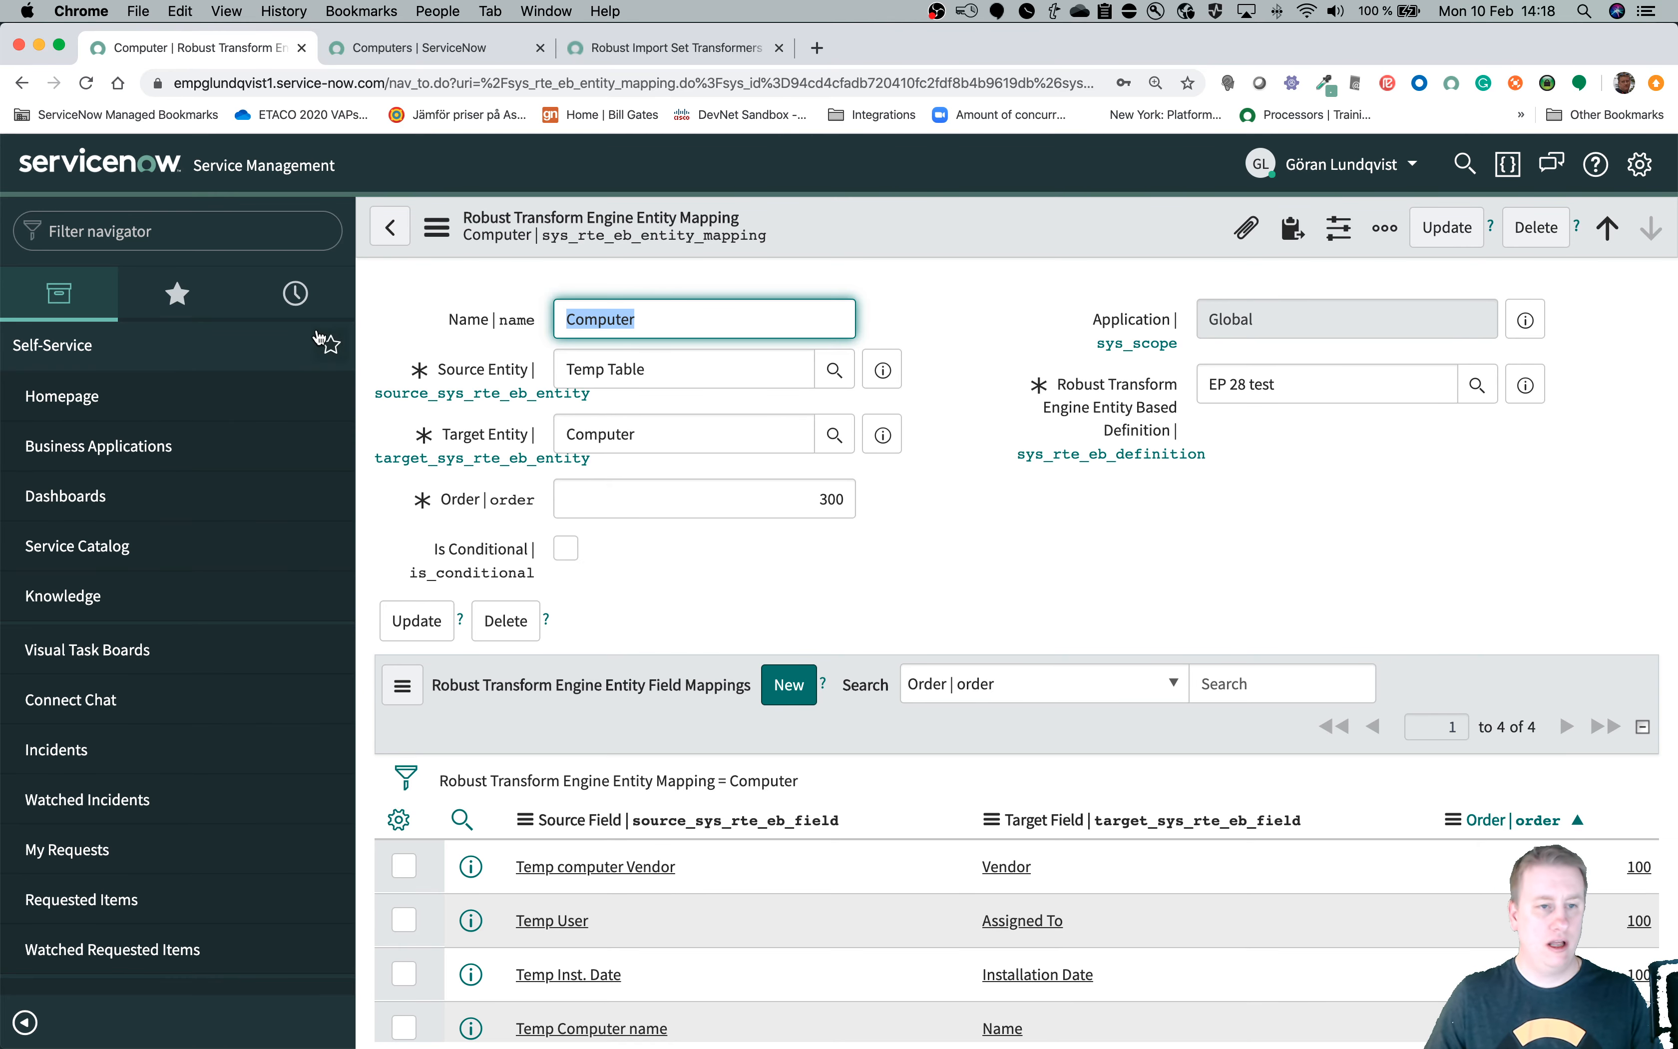
Search the navigator for "data source" and list the data sources under System Import Sets.
left_click(247, 237)
type("data spu")
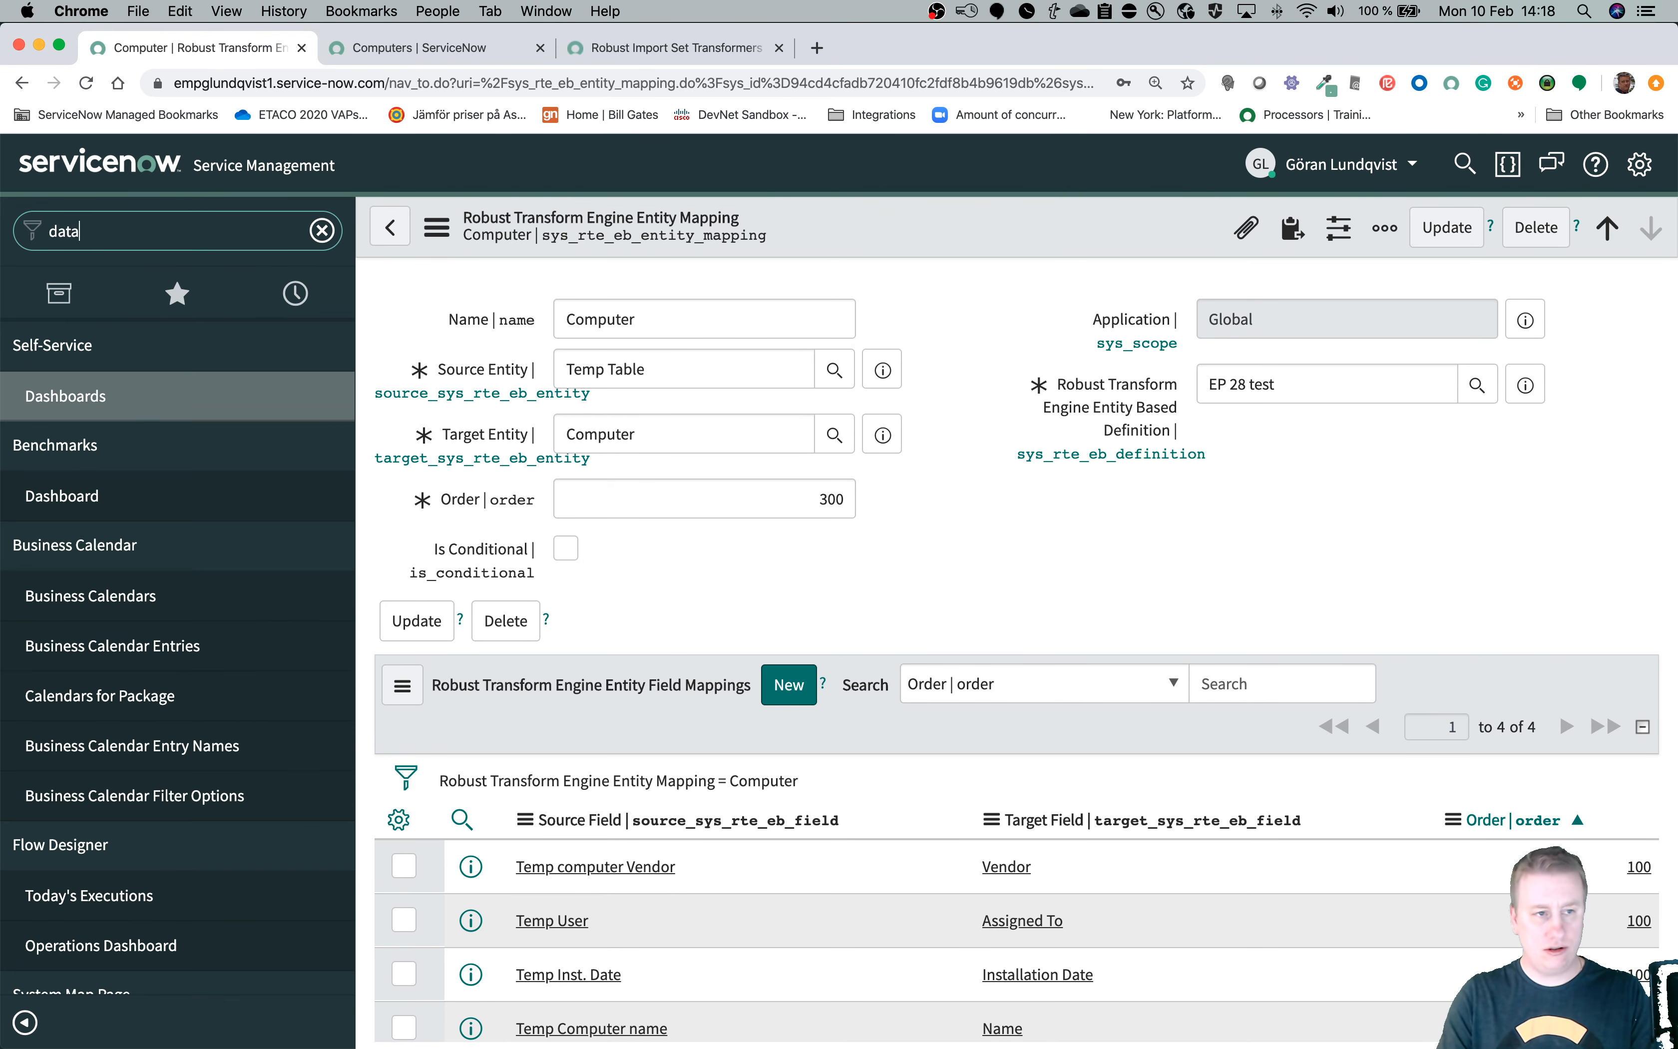
key("BackSpace")
key("BackSpace")
type("ource")
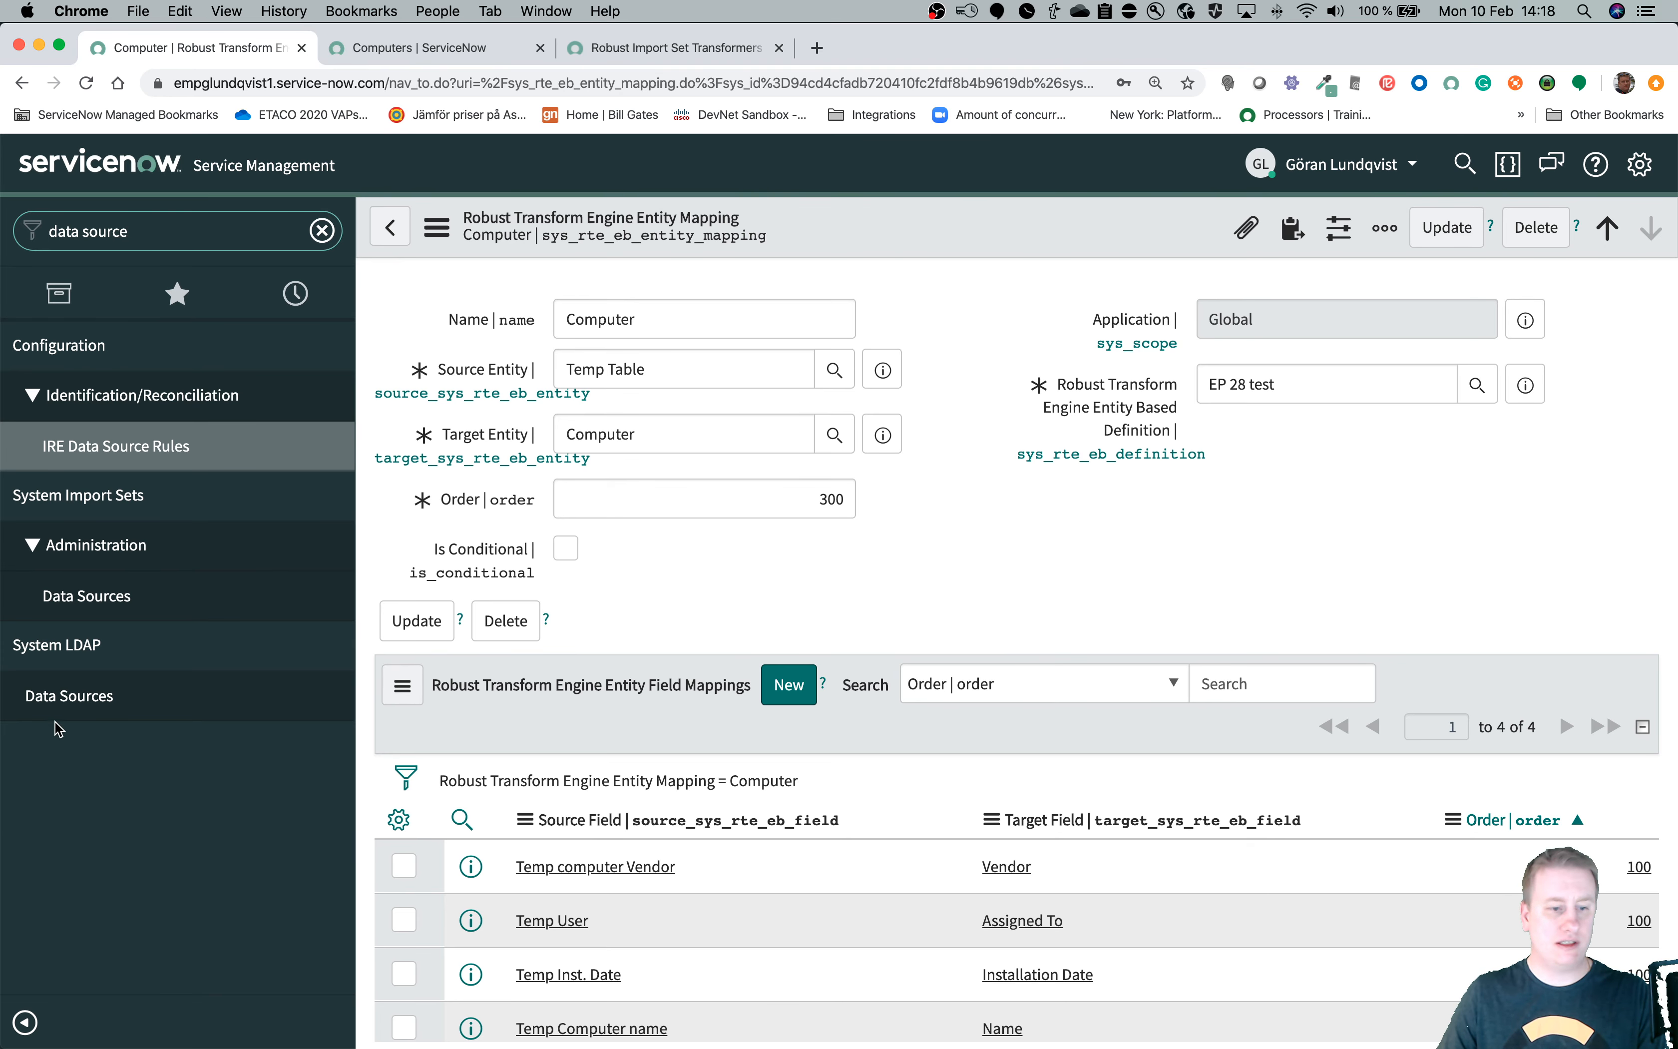
left_click(75, 708)
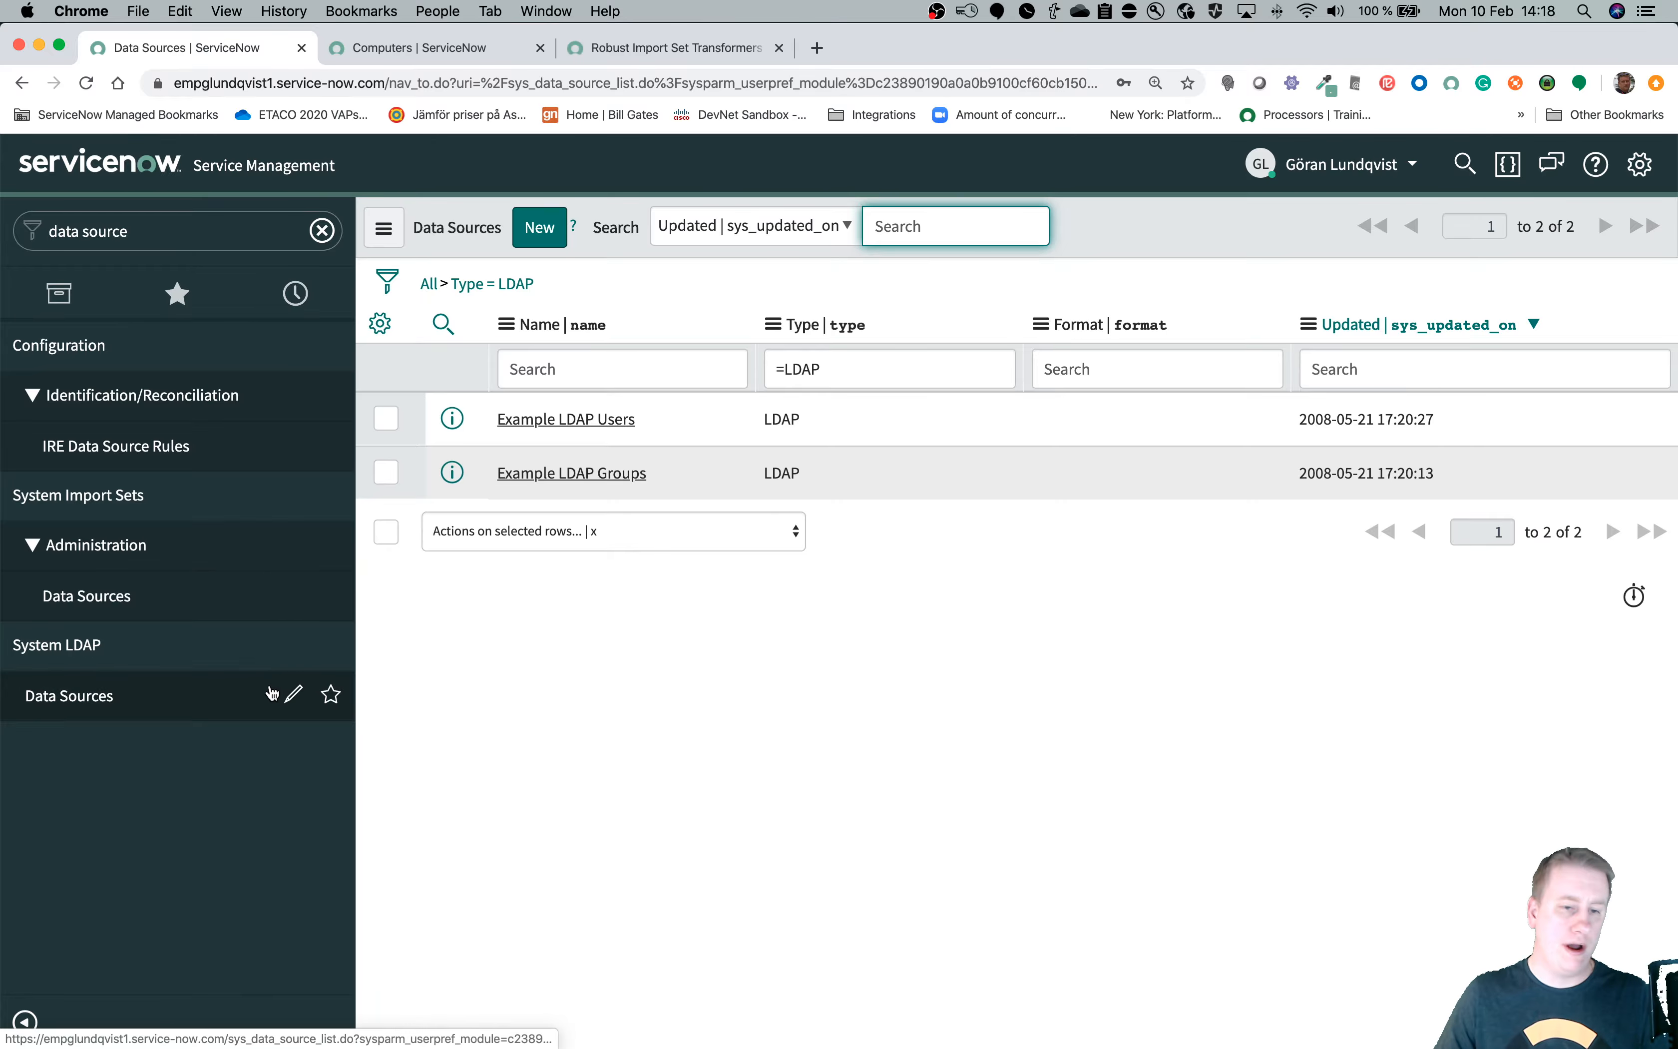
left_click(101, 593)
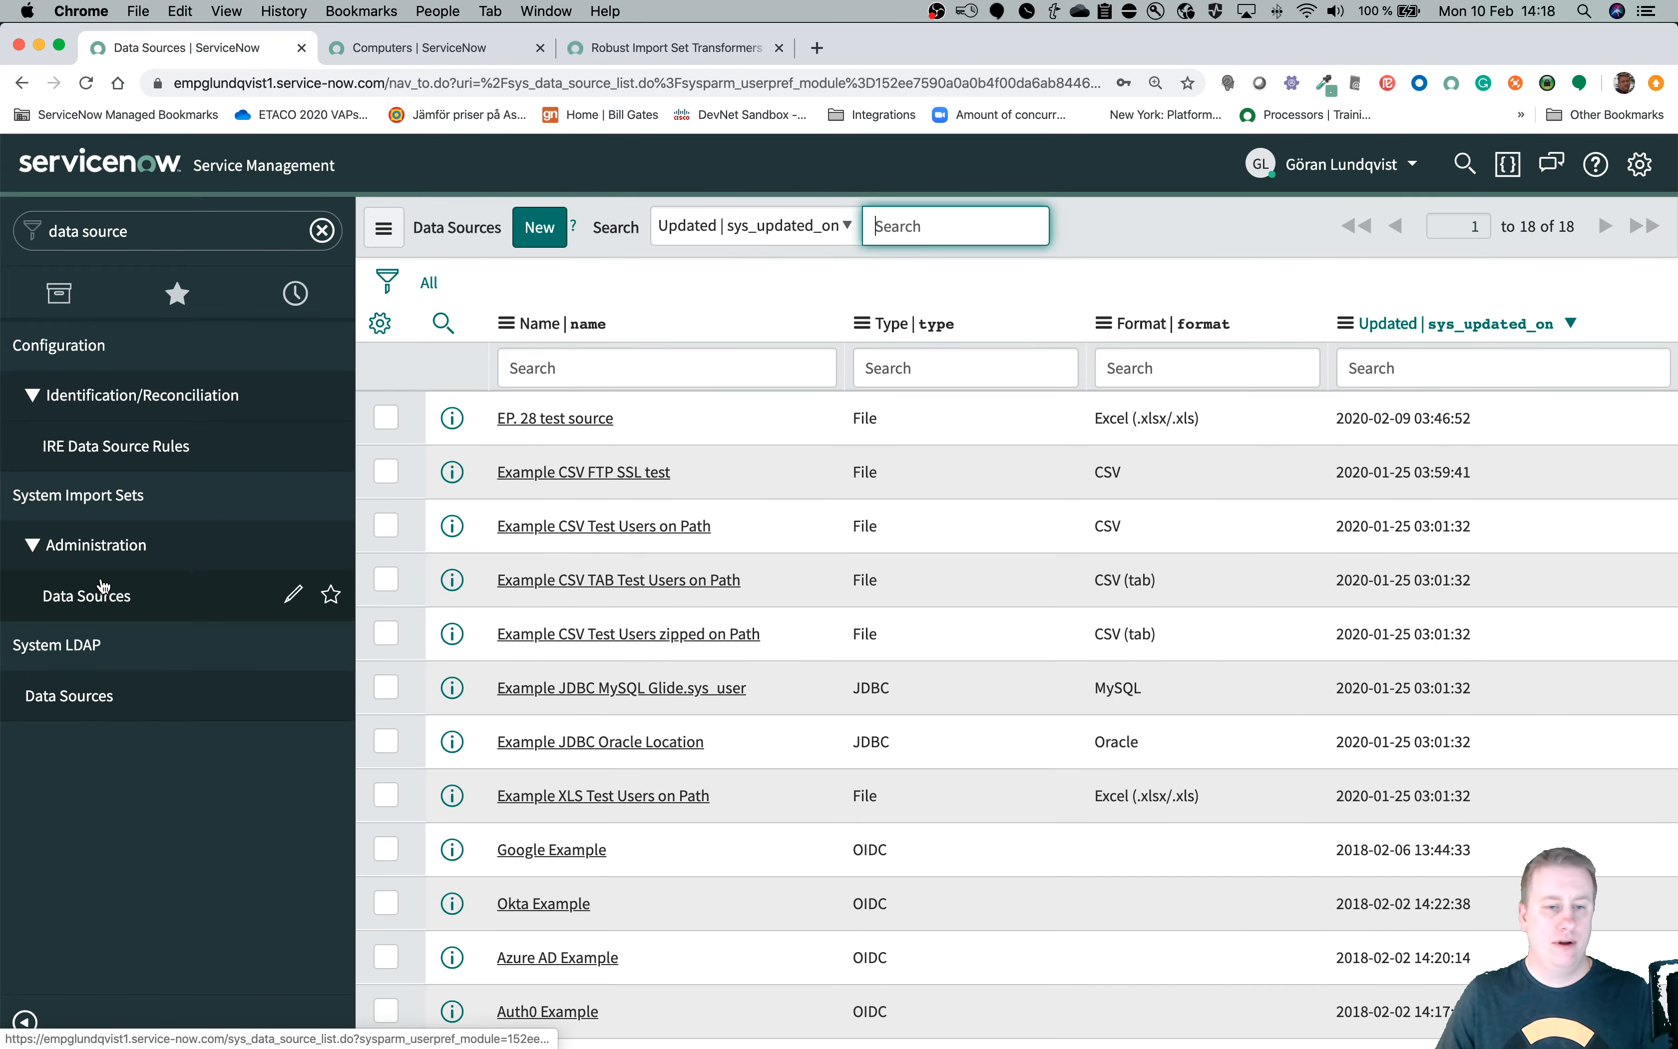
Open the EP. 28 test source data source and review its load links and related robust transformer.
left_click(531, 422)
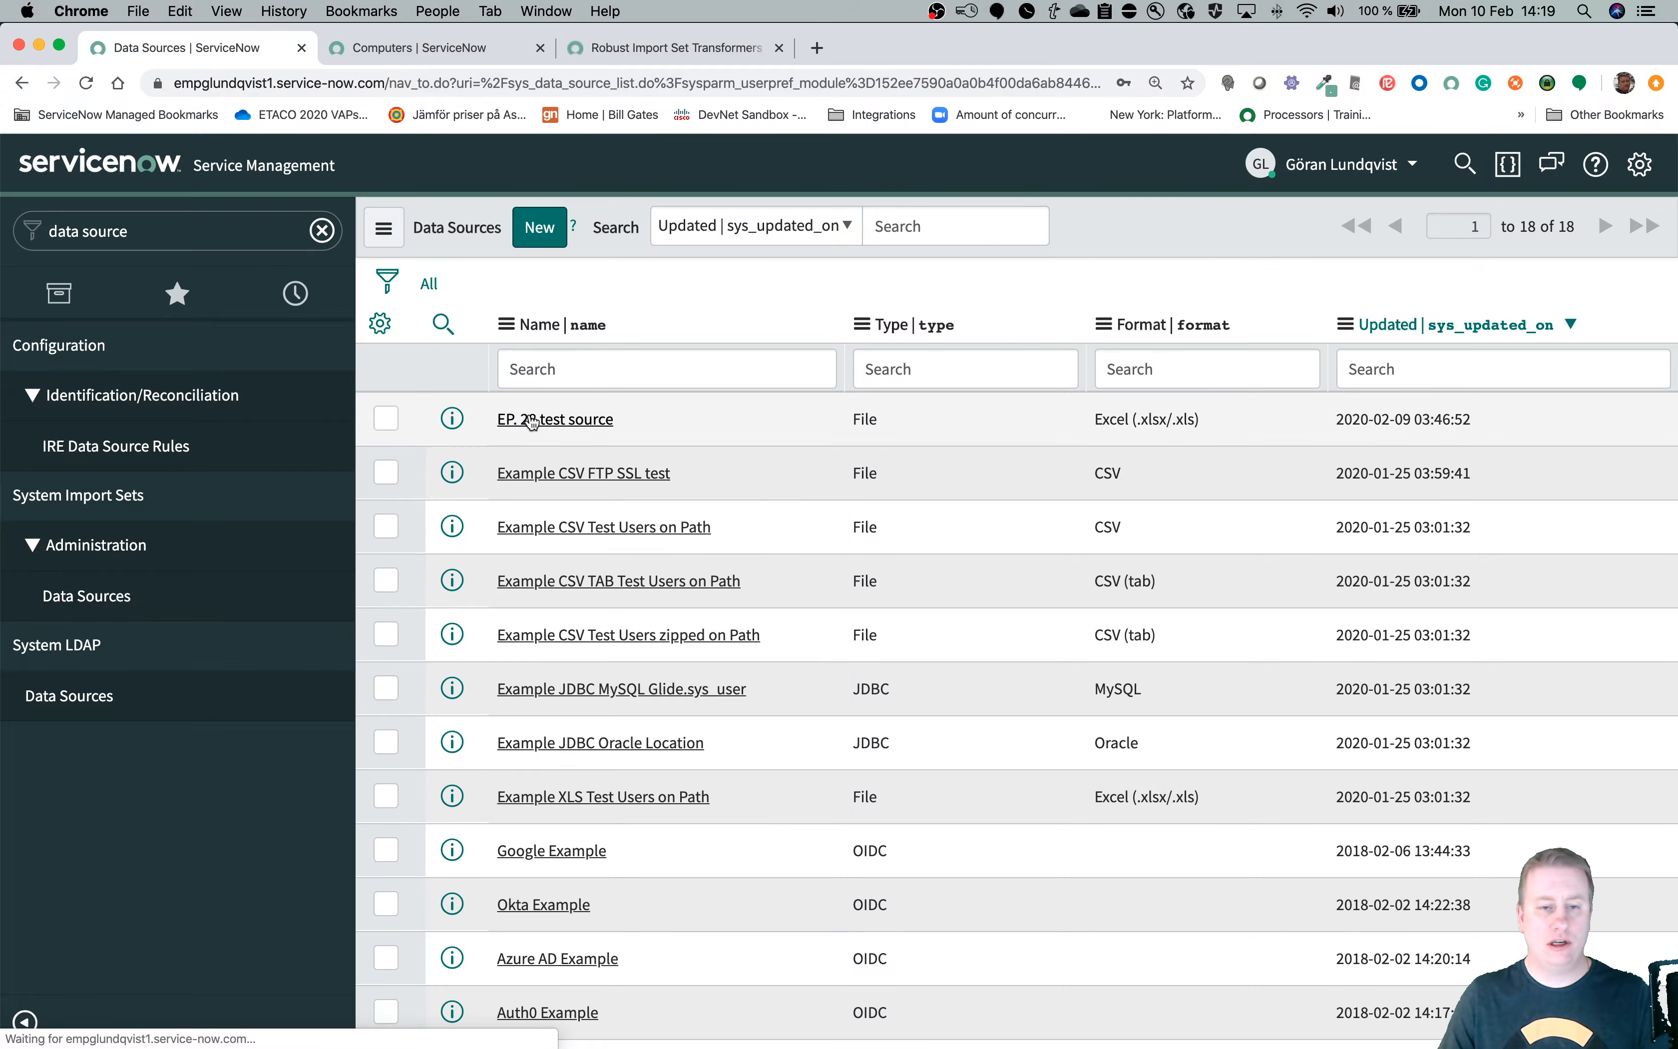
scroll(535, 669, "down", 3)
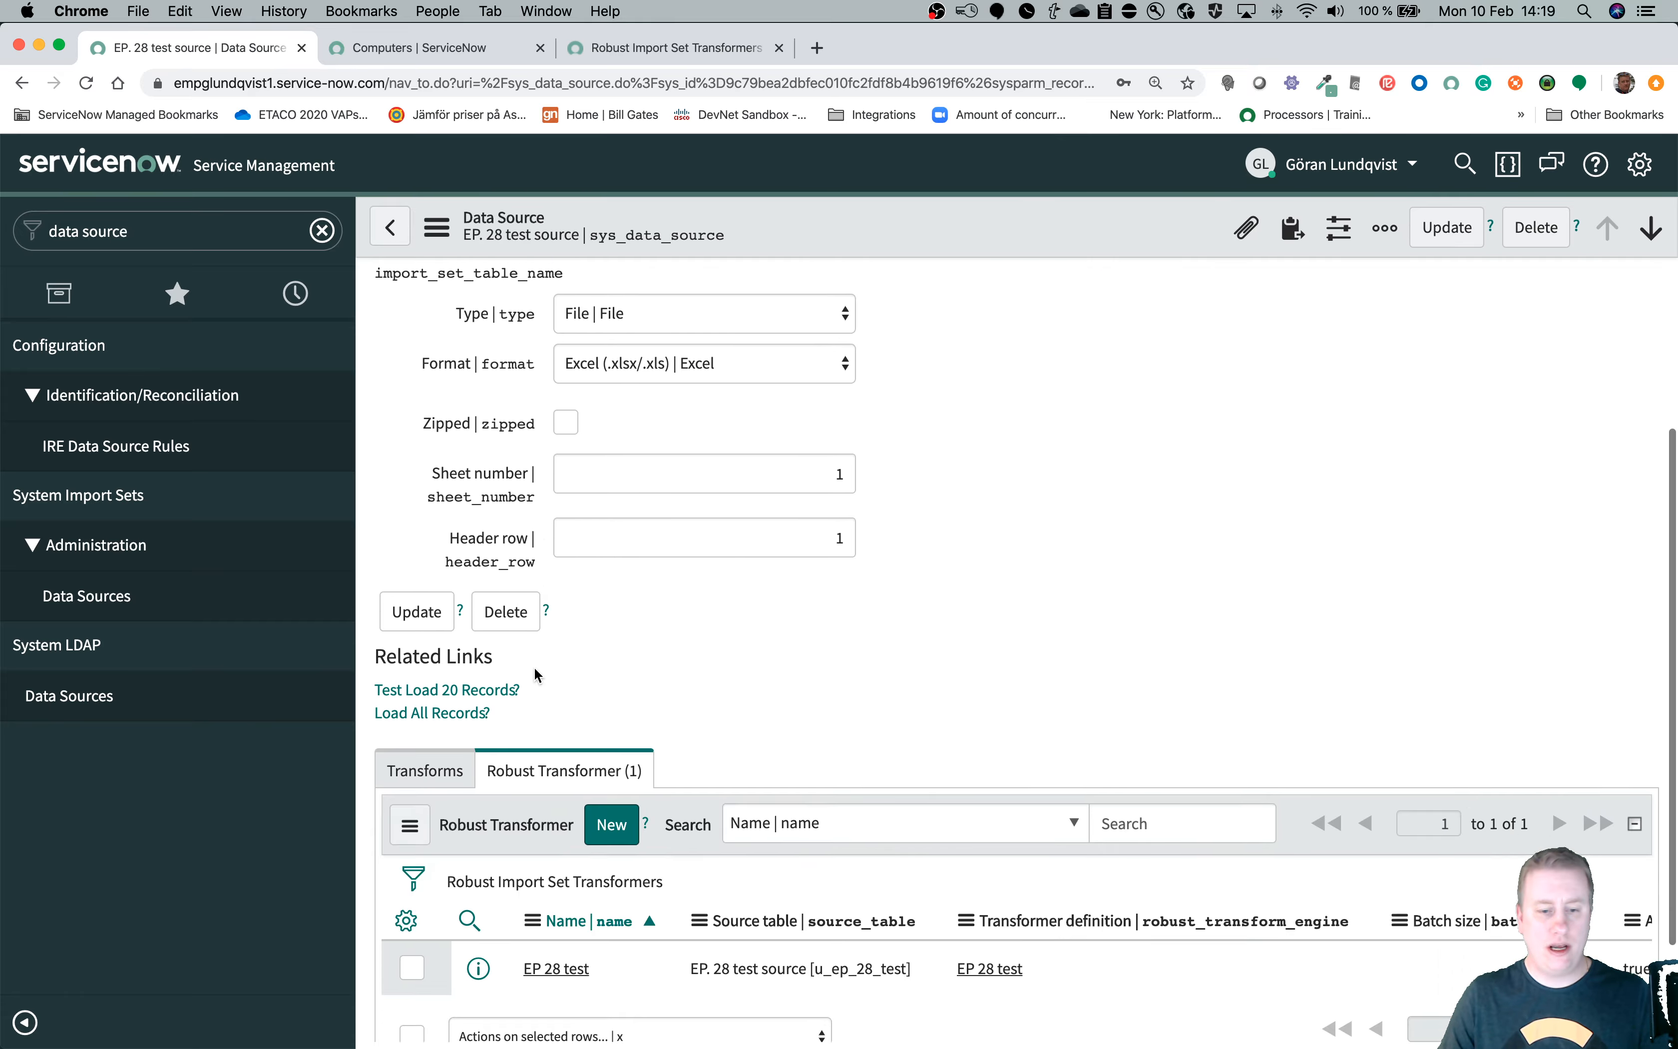
scroll(534, 674, "down", 2)
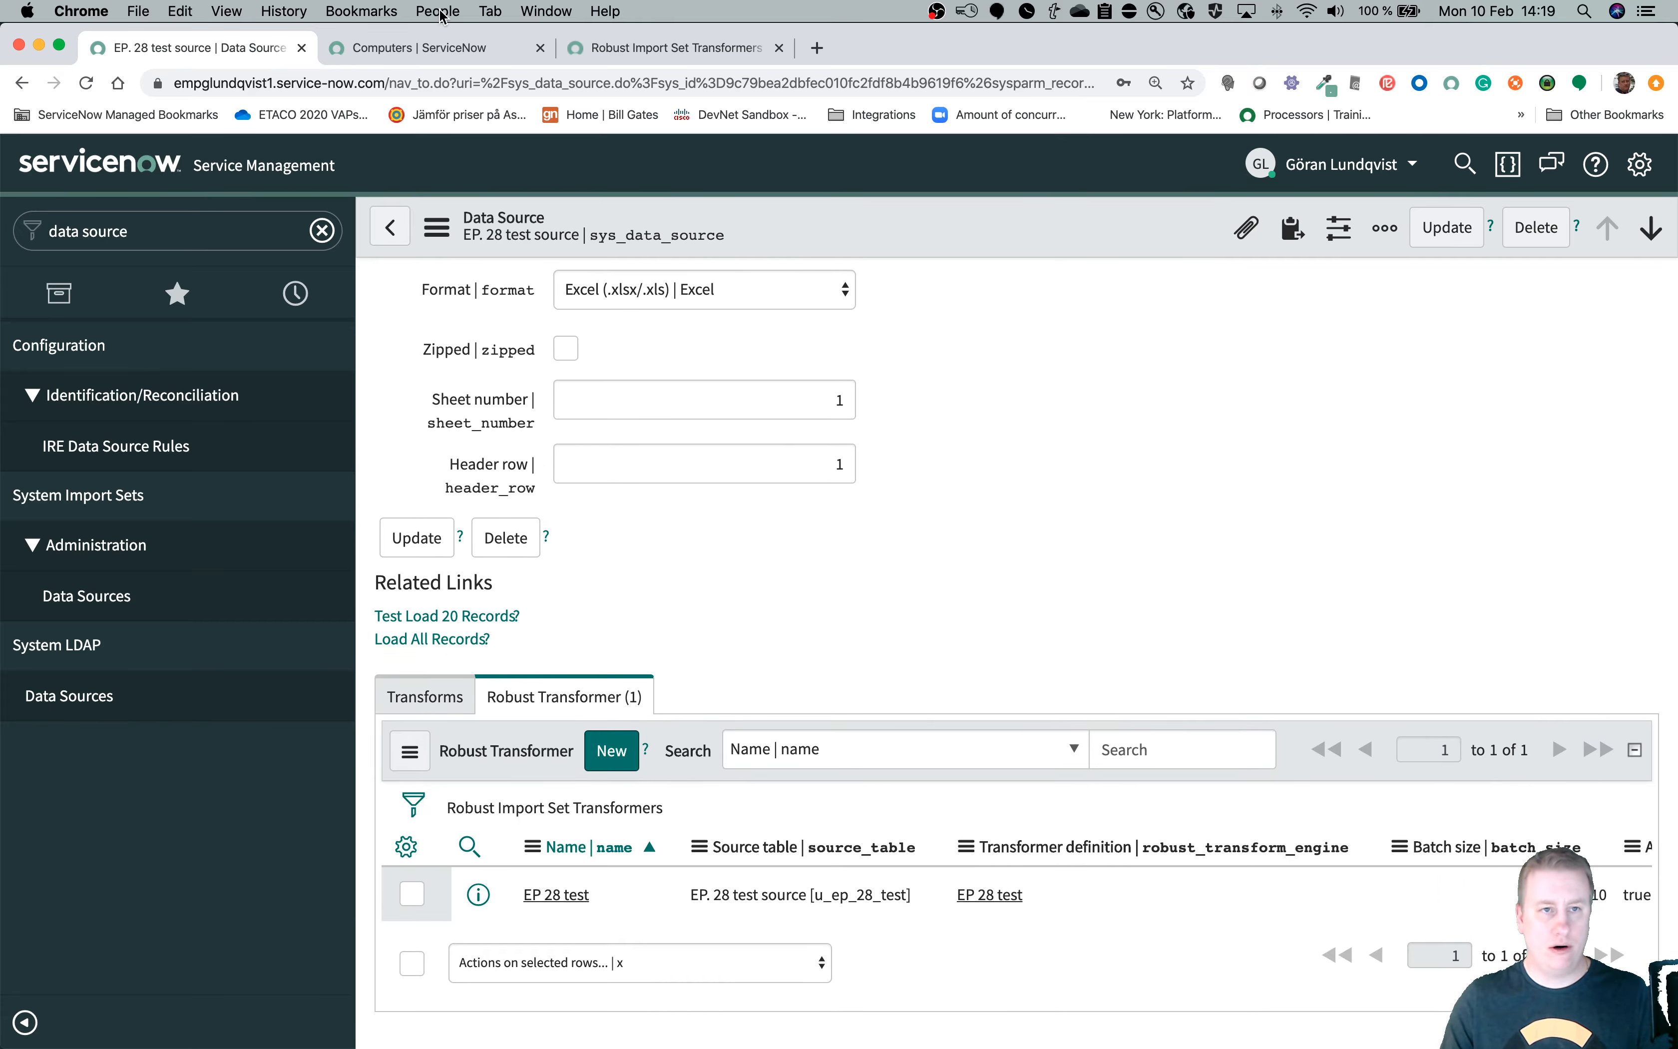
Filter the Computers list to names starting with "com" and remove the Created on Today condition.
left_click(421, 46)
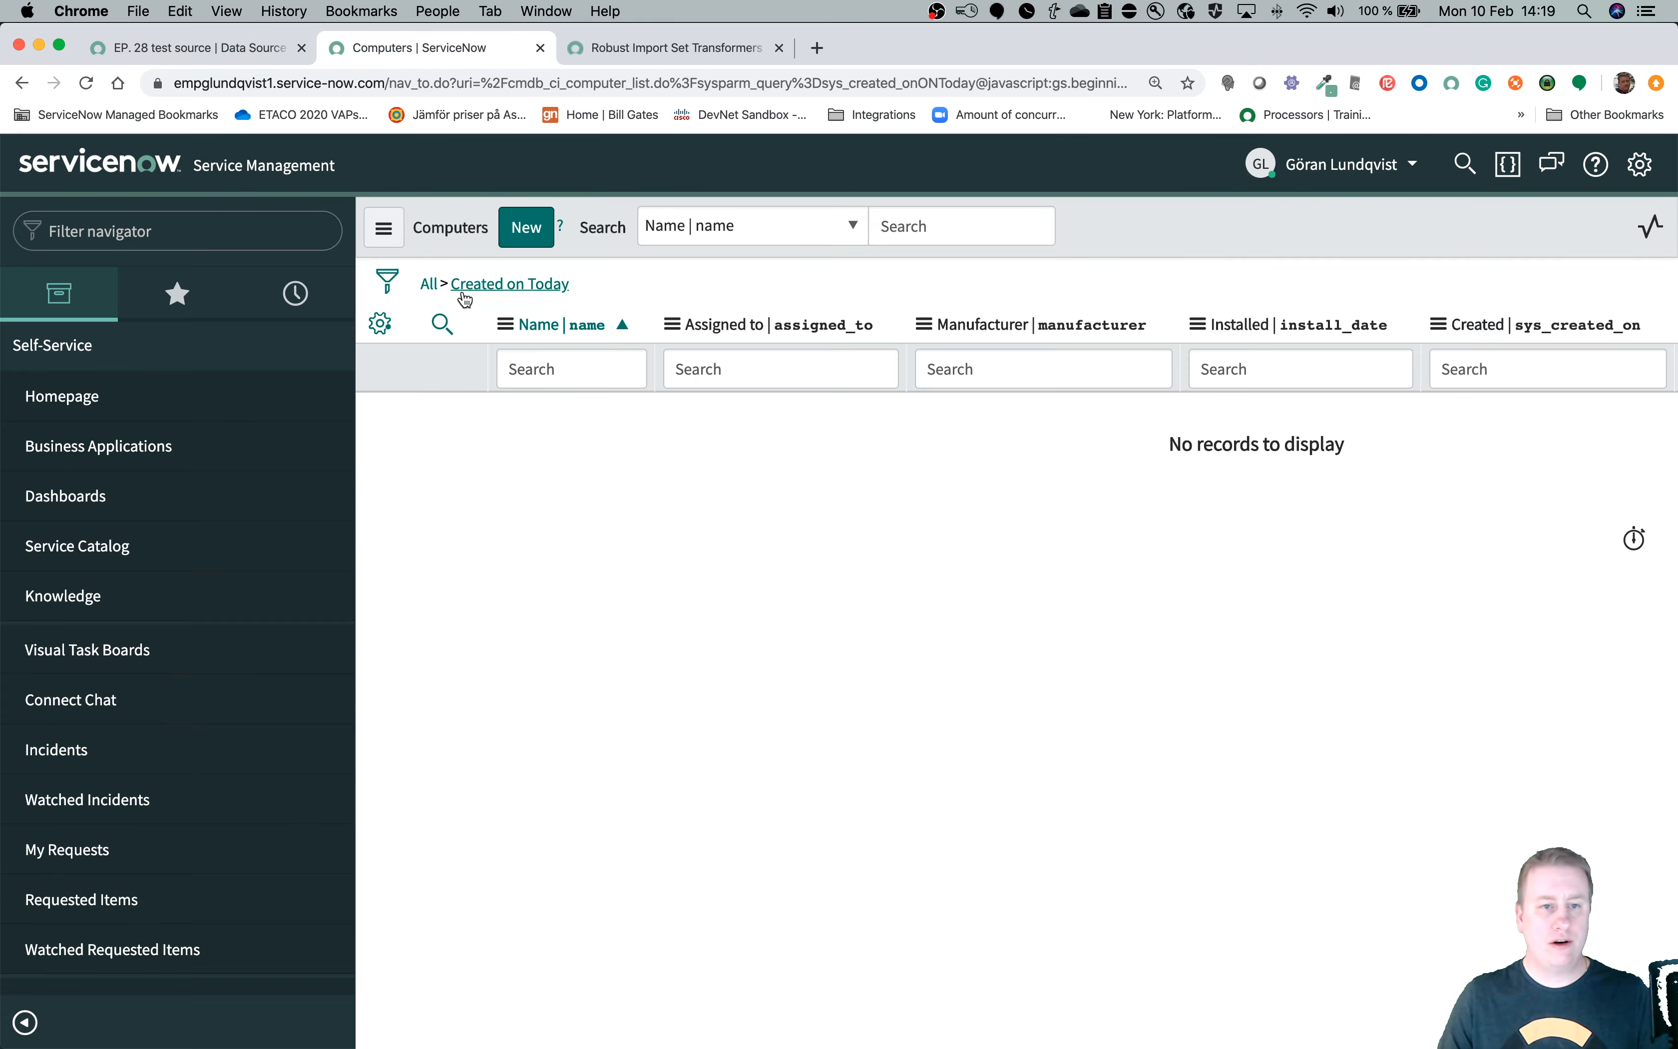
left_click(562, 377)
type("com")
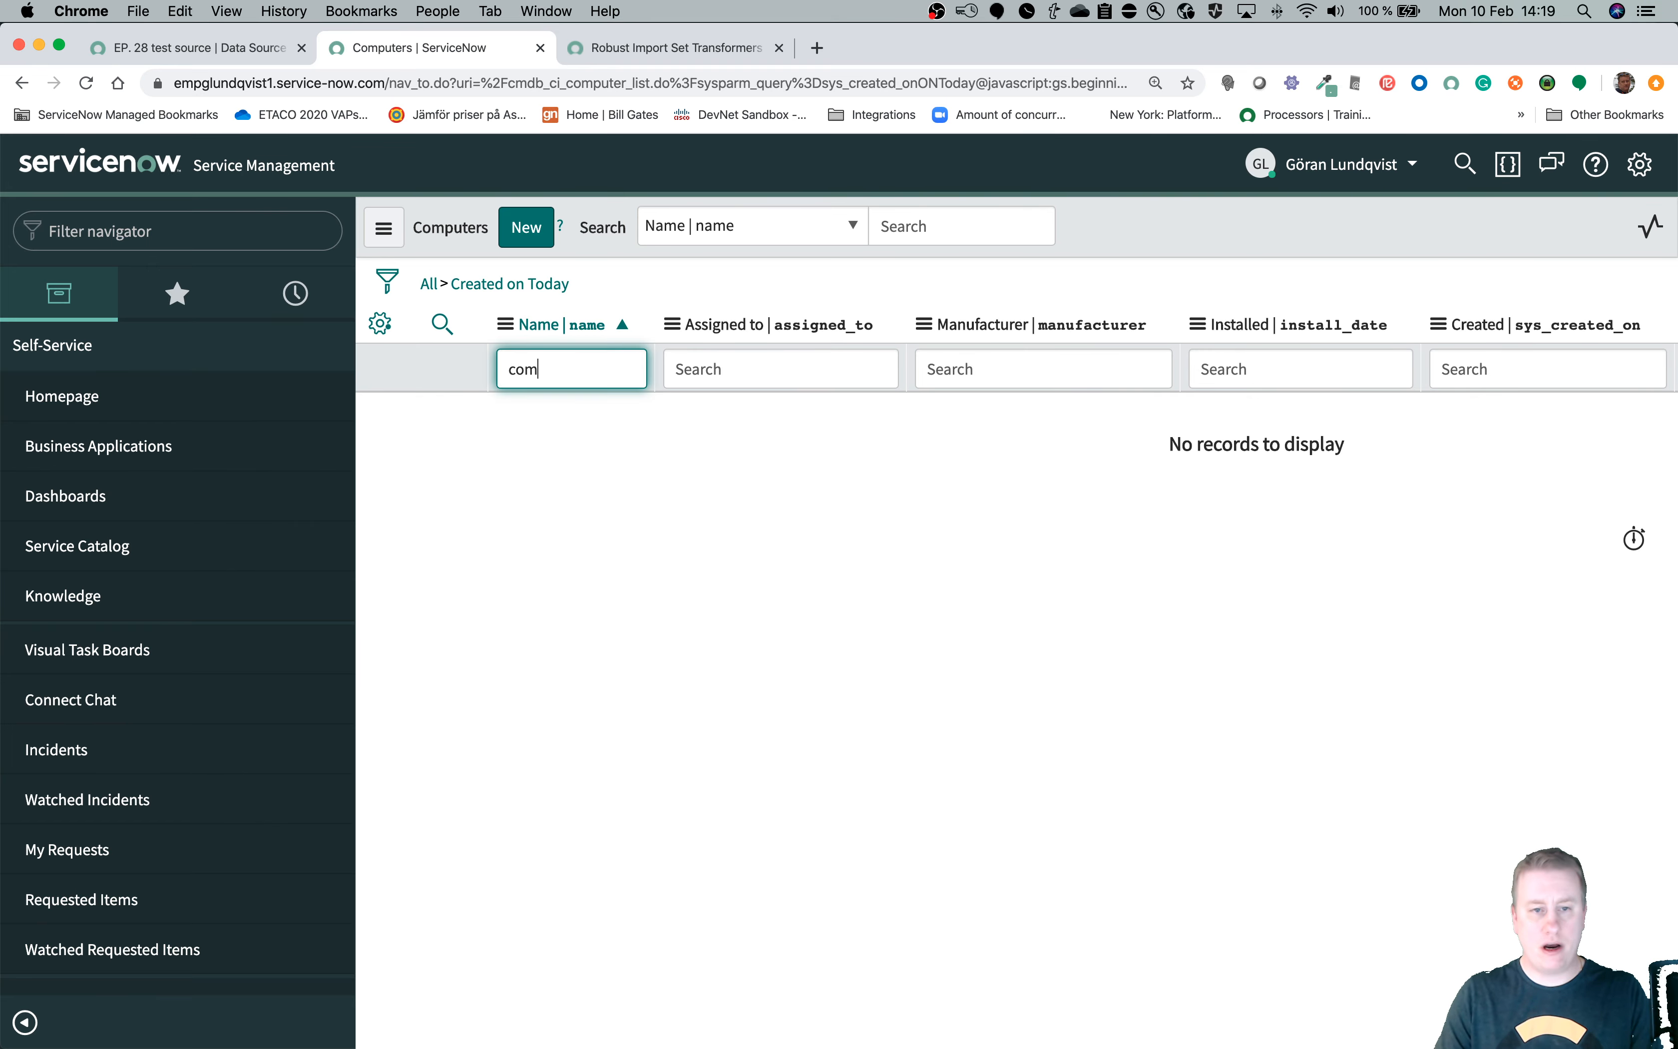
key("Return")
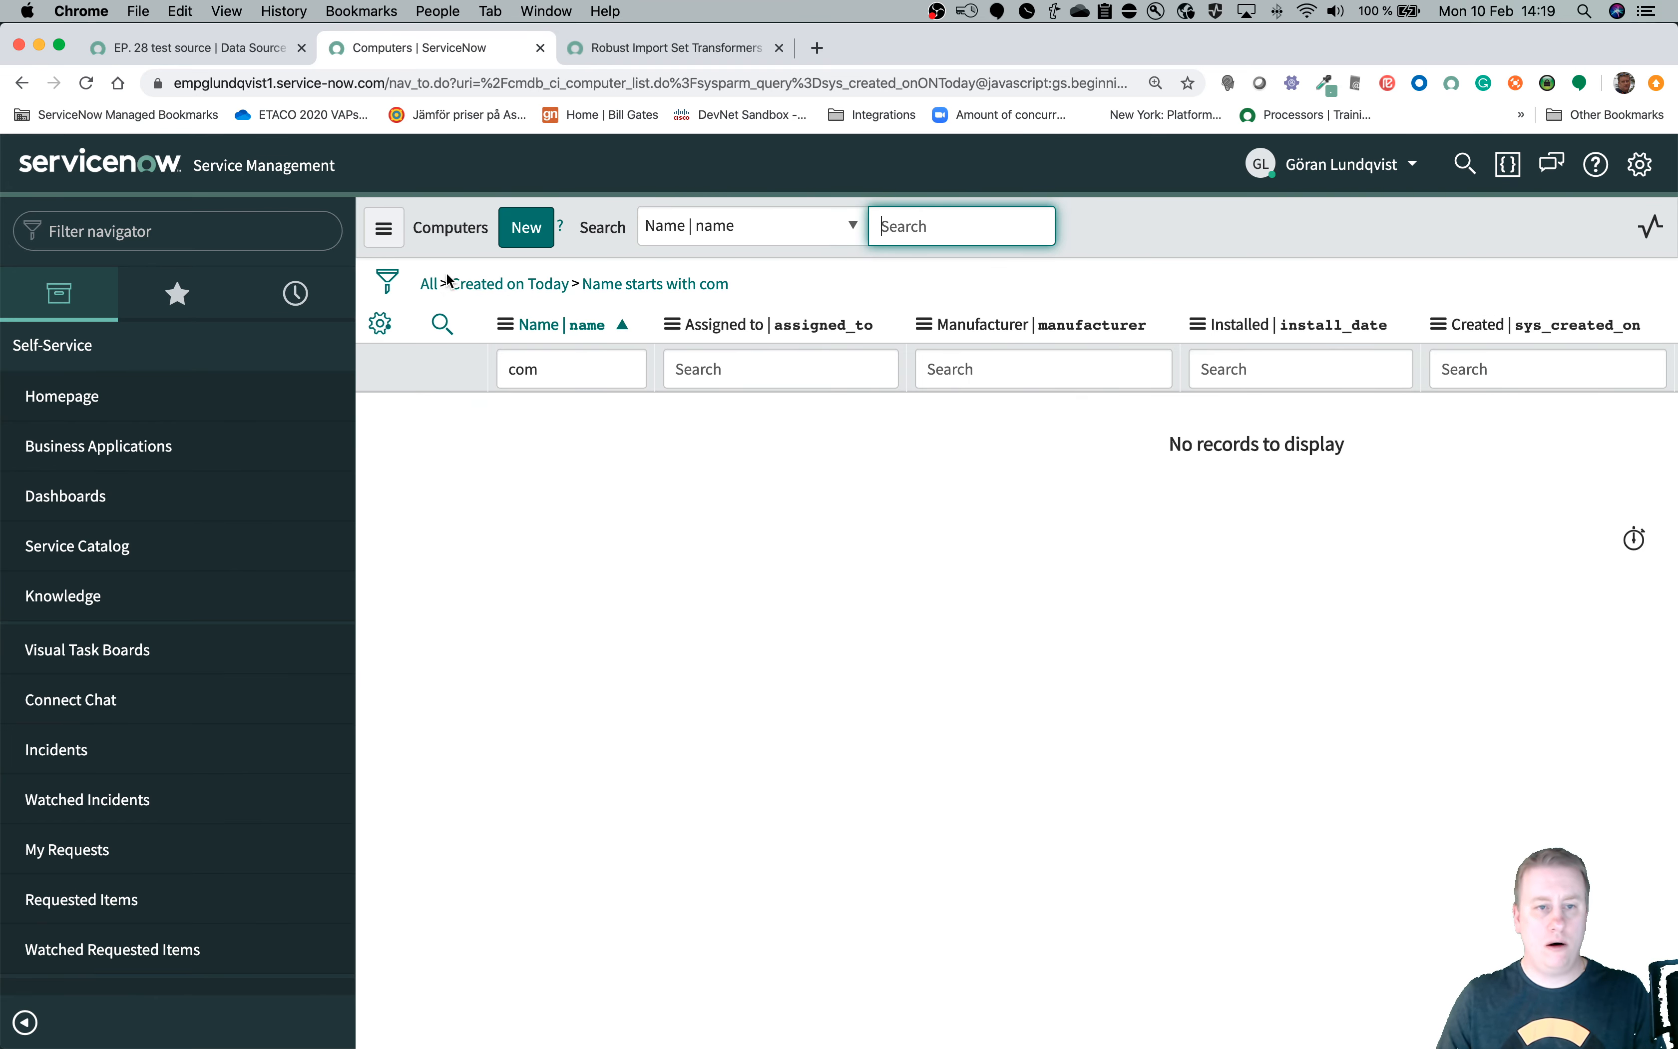
left_click(446, 280)
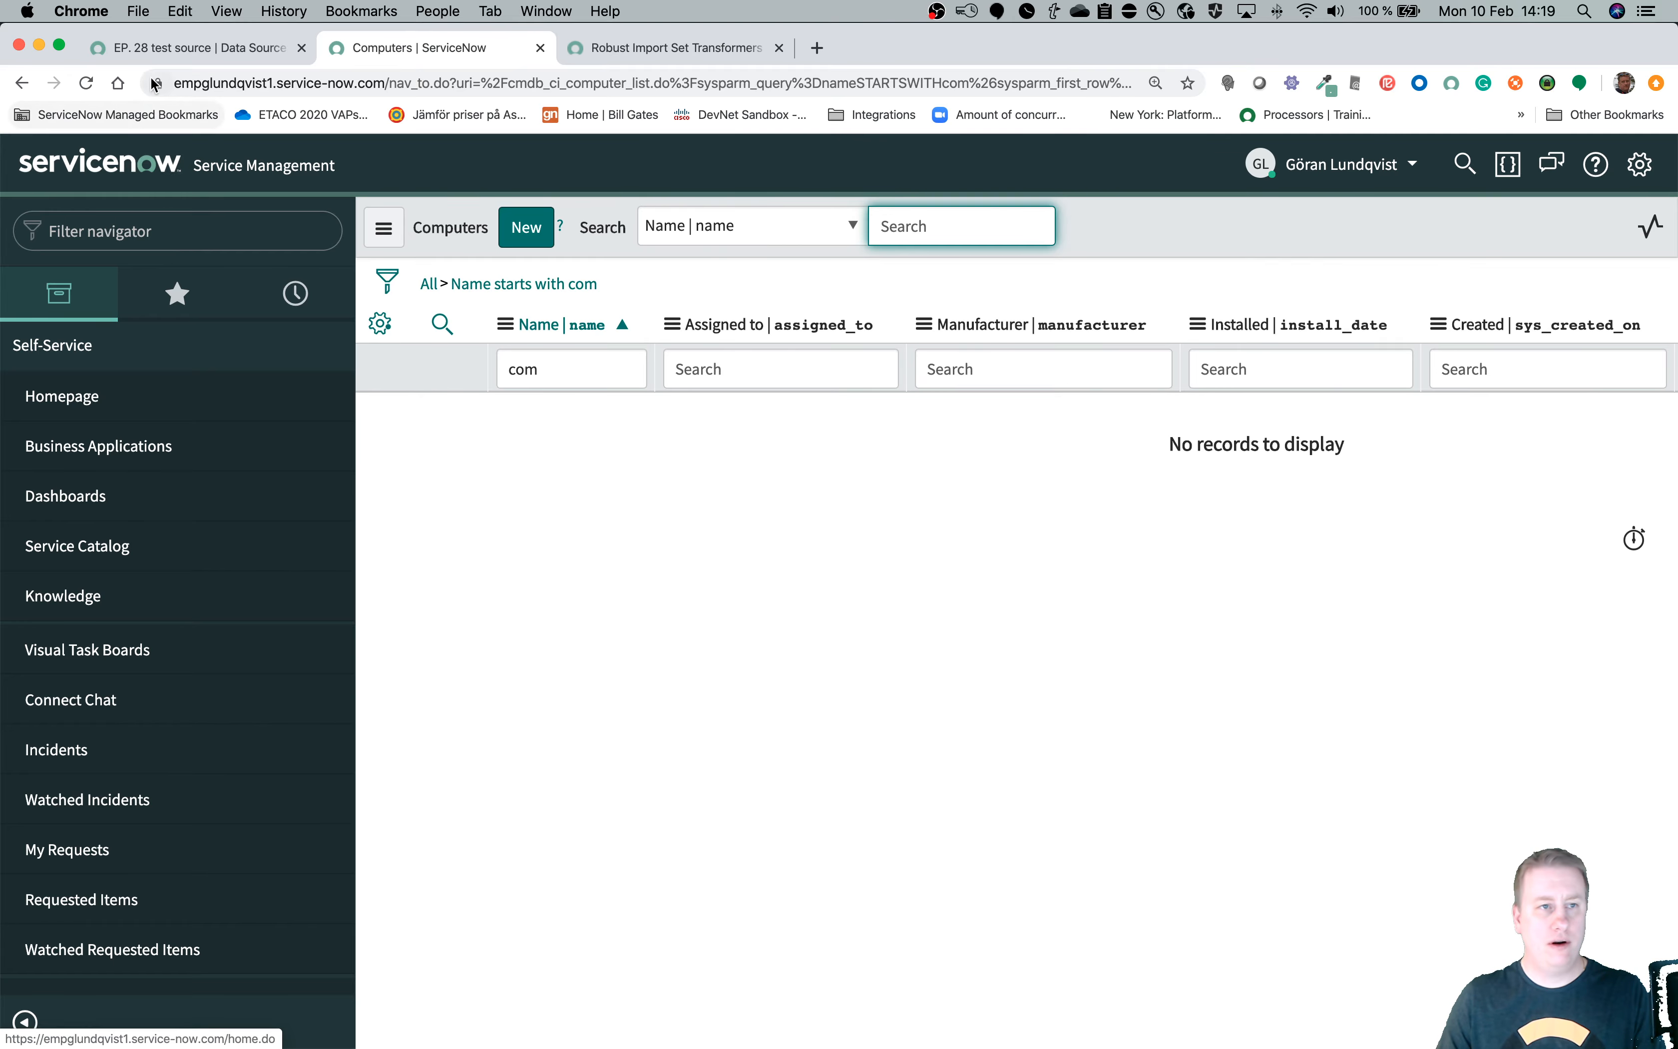
Load all records from the EP. 28 test source data source and dismiss the browser's offer to save a password.
left_click(147, 46)
left_click(447, 642)
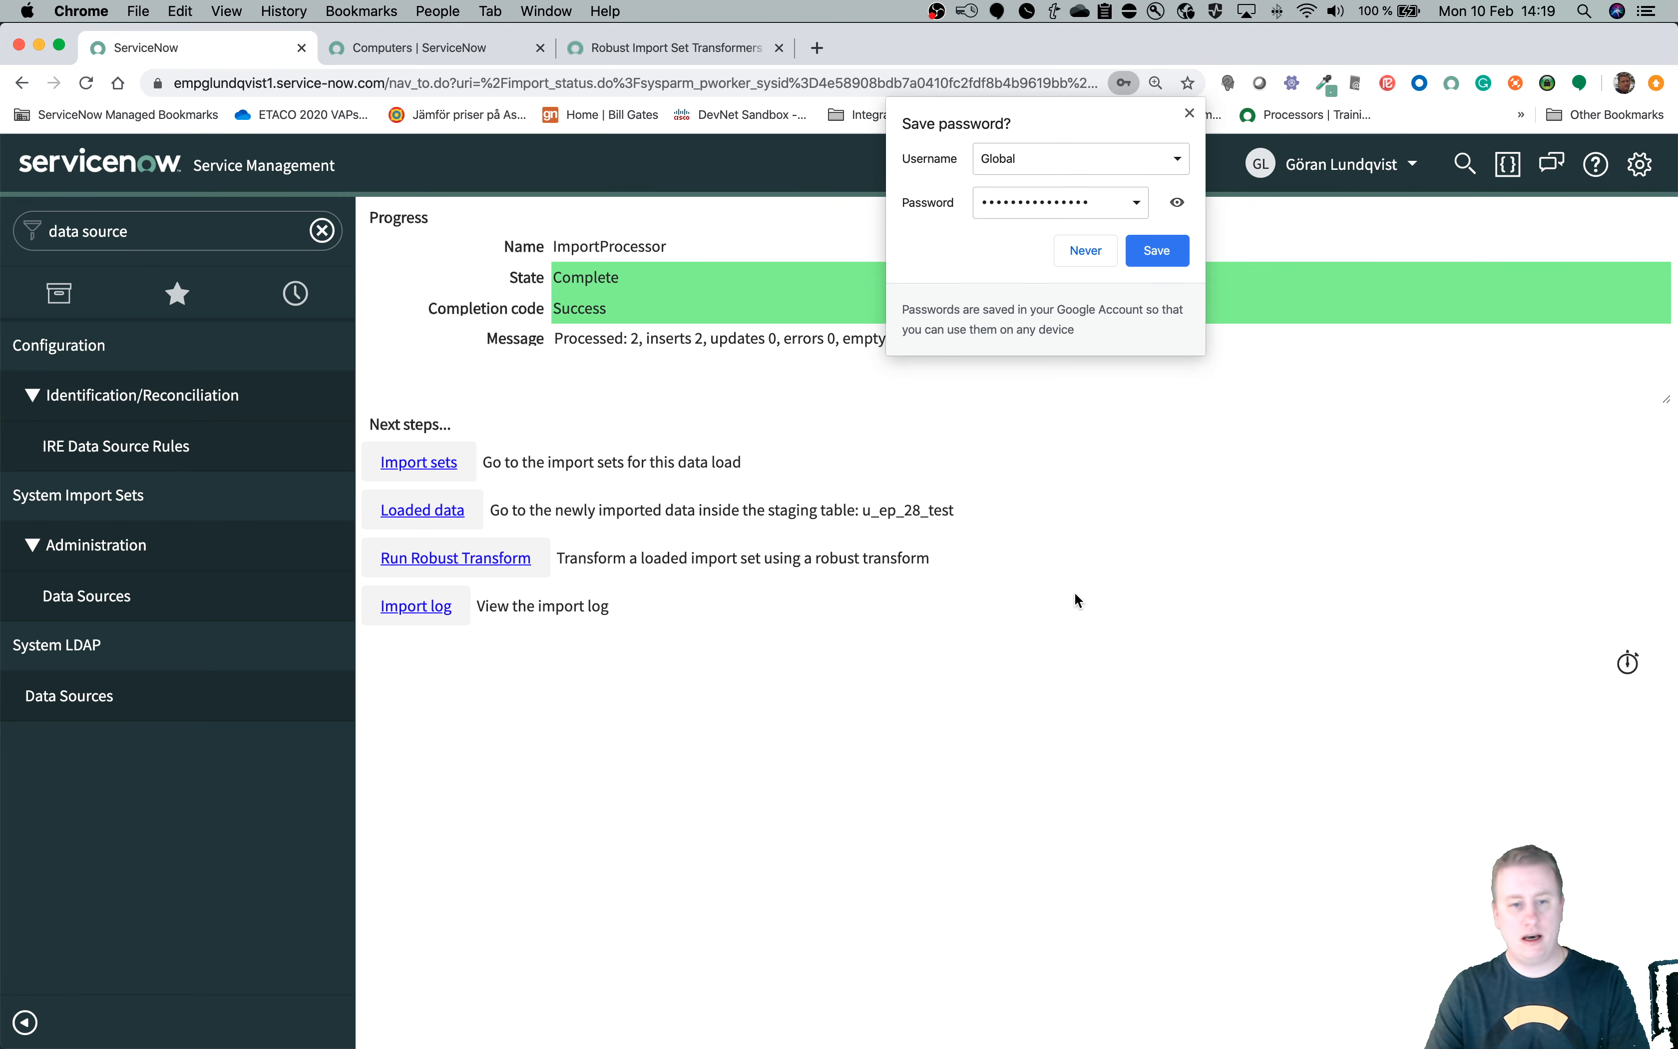
left_click(1187, 115)
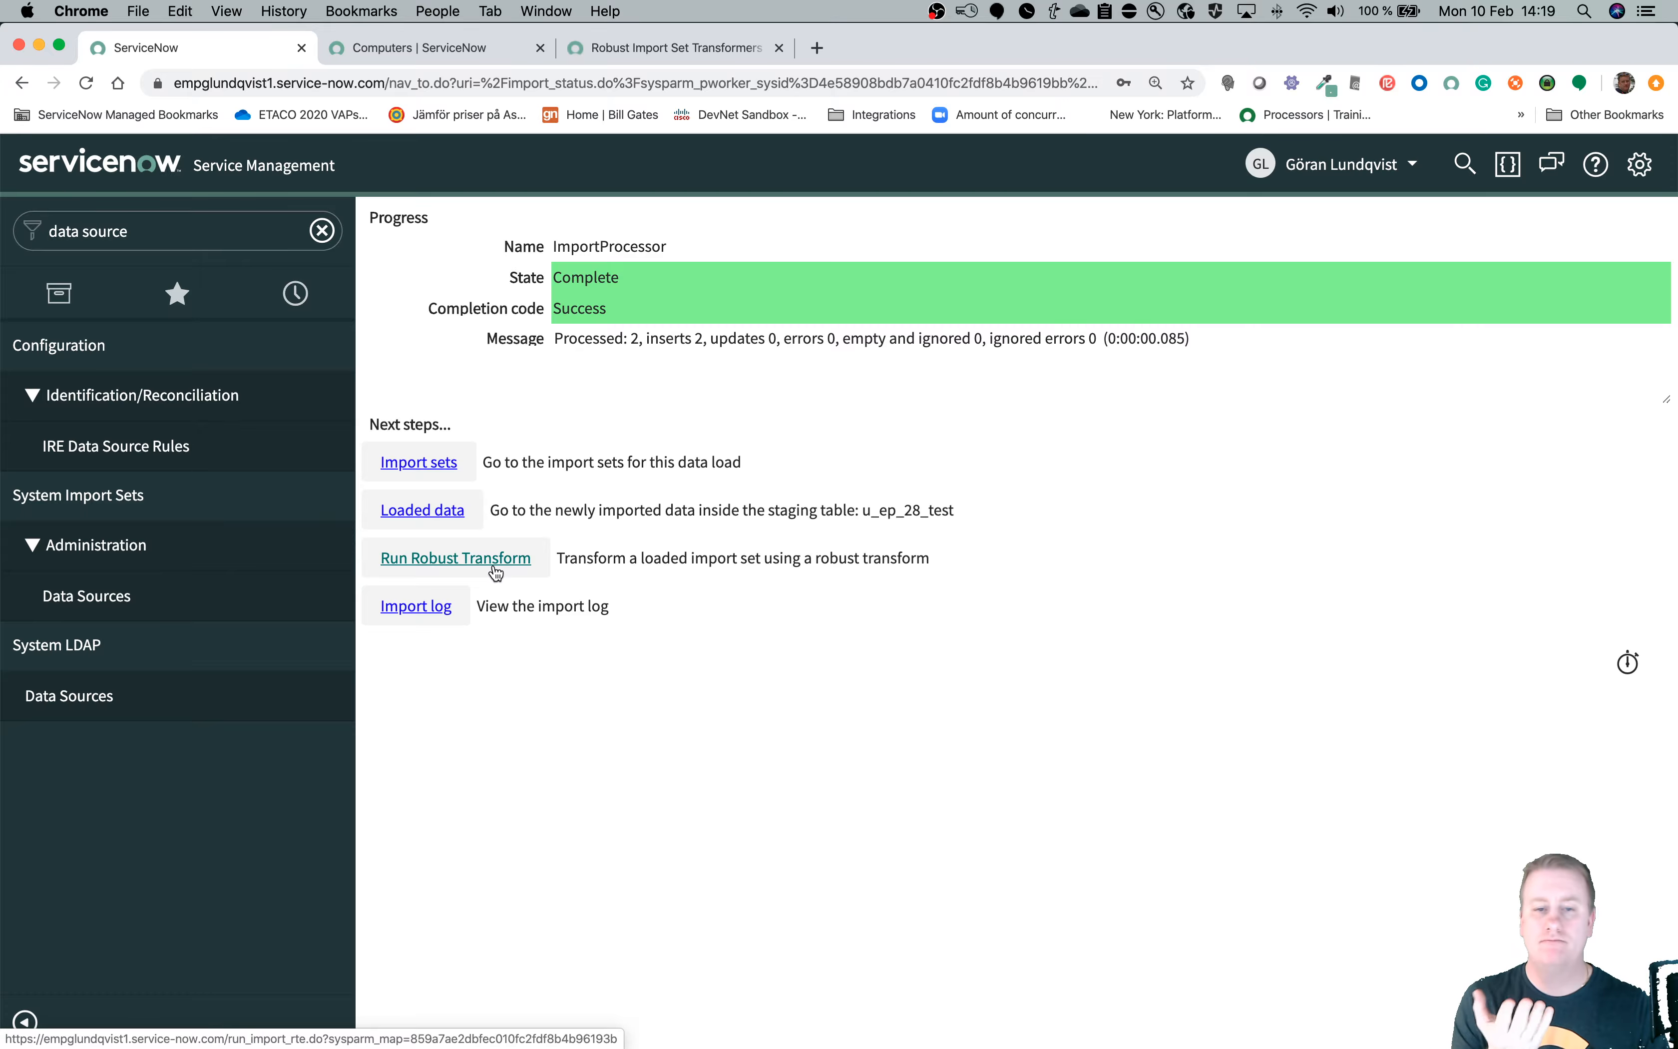
Run the robust transform on the loaded u_ep_28_test records and refresh the filtered Computers list to check the result.
left_click(444, 557)
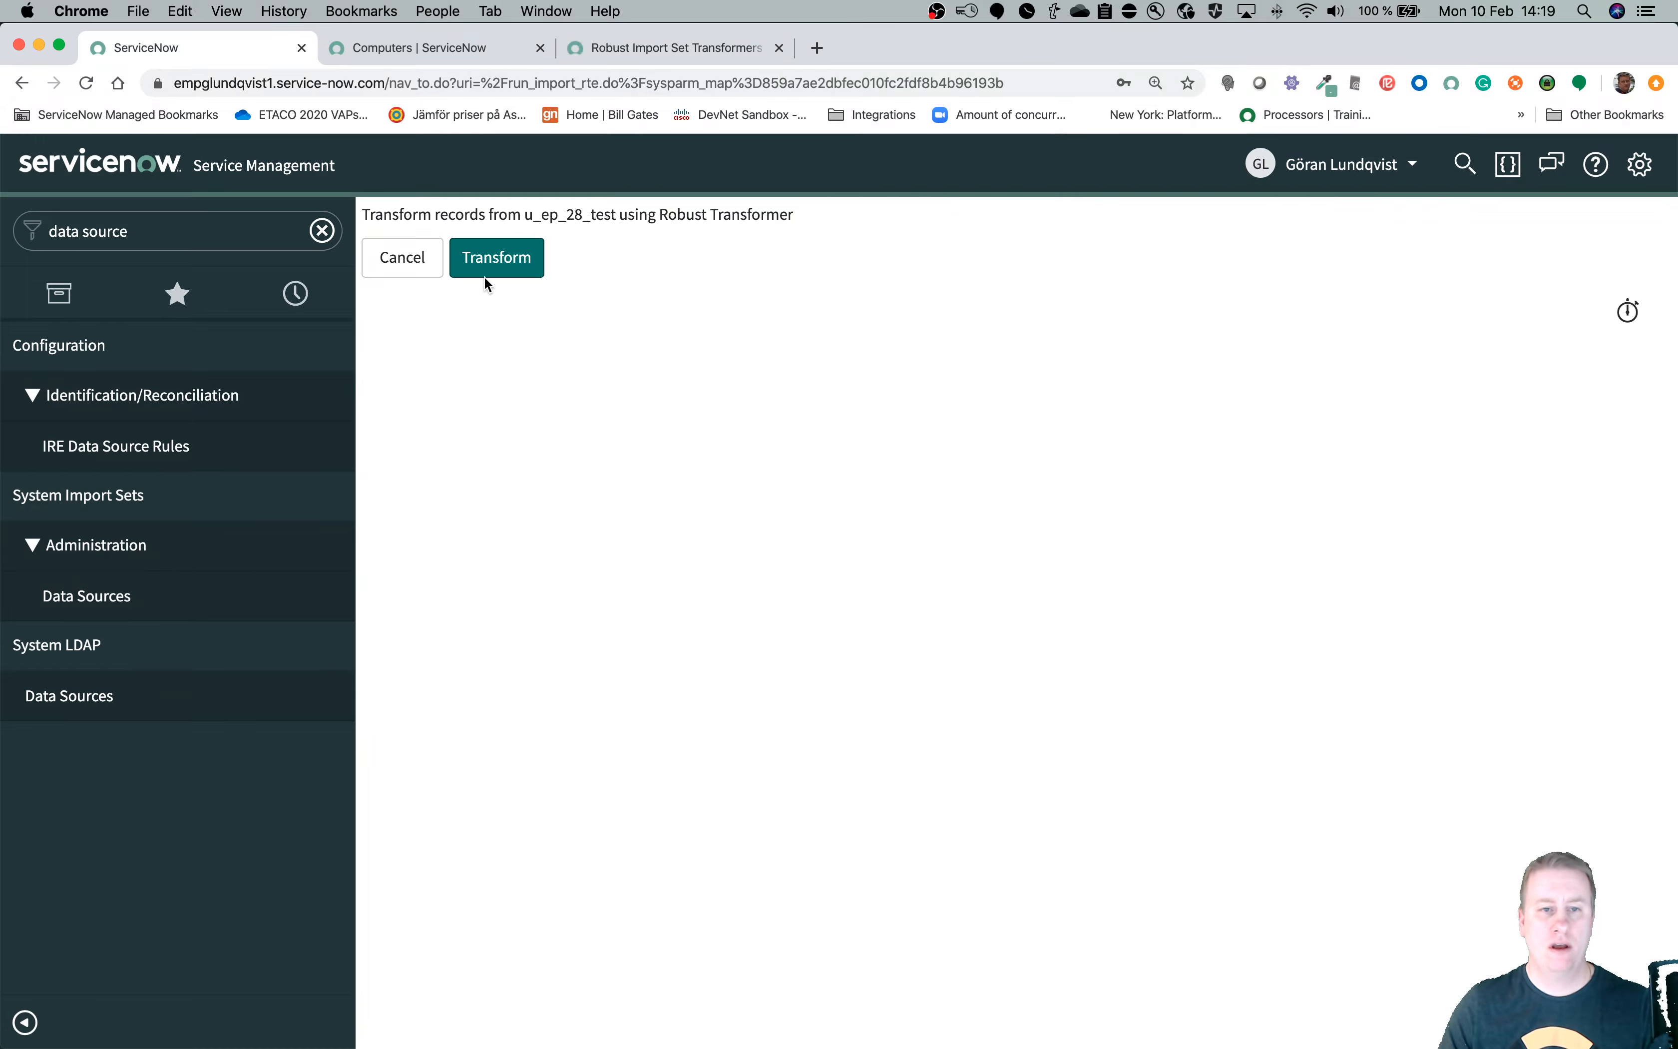
left_click(494, 271)
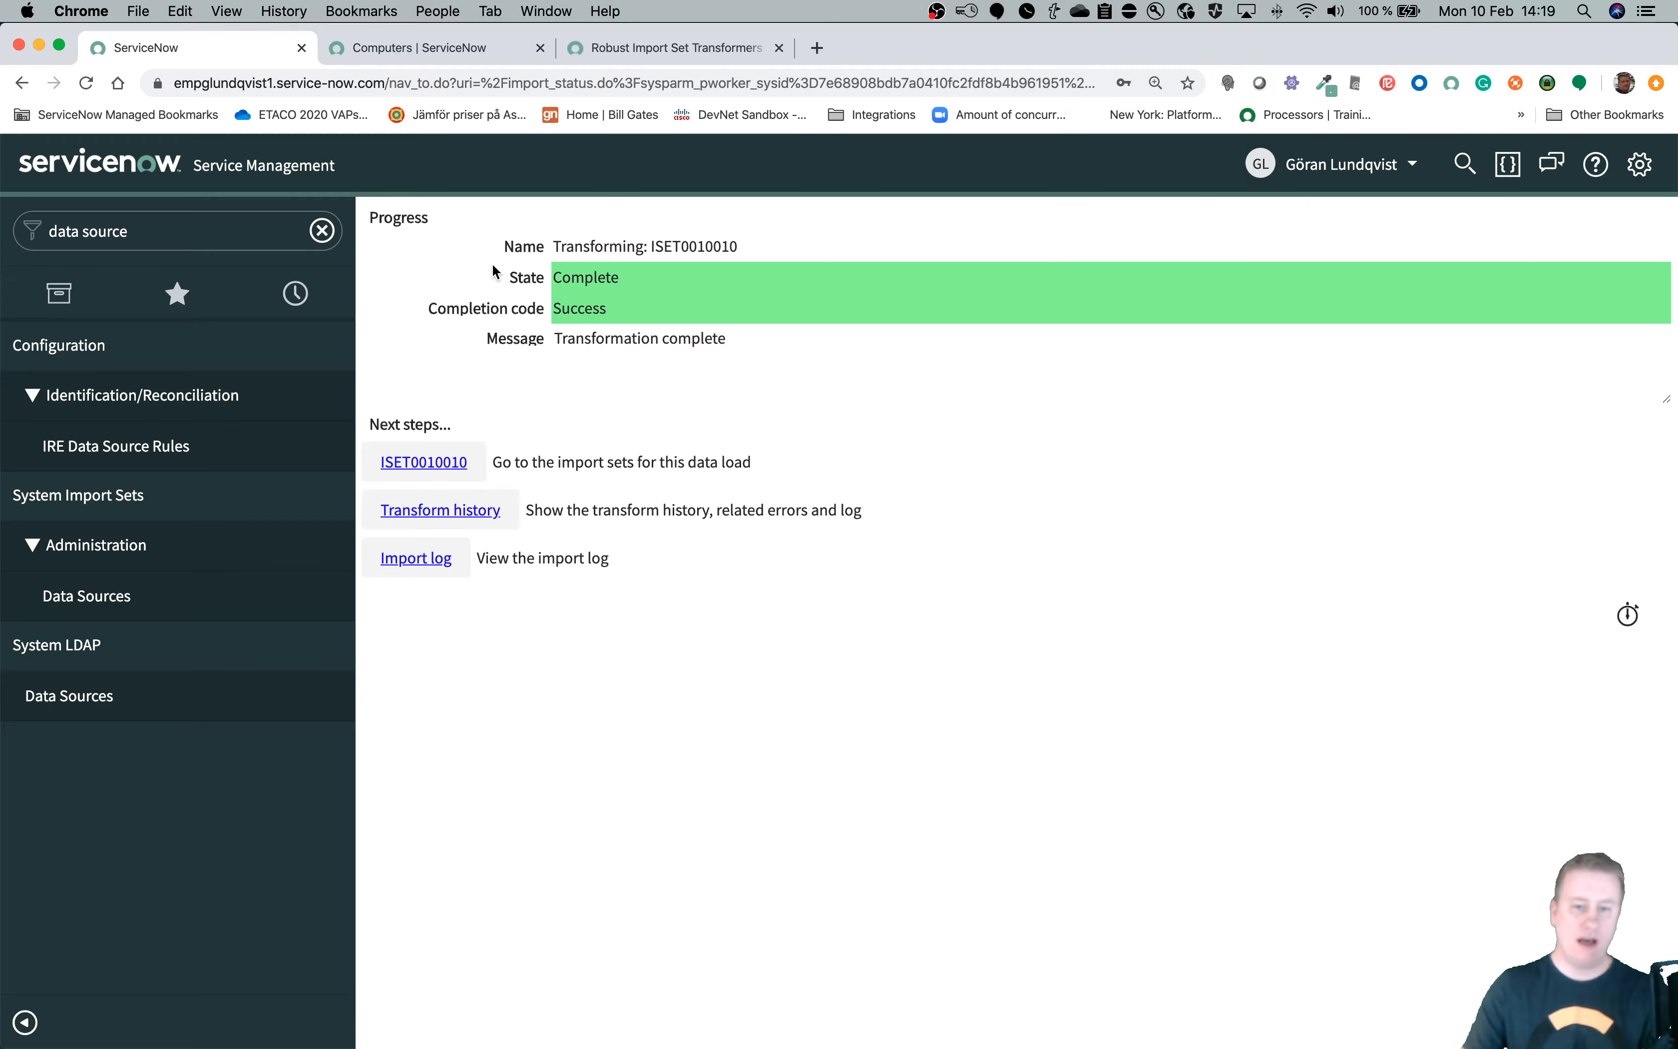
left_click(460, 54)
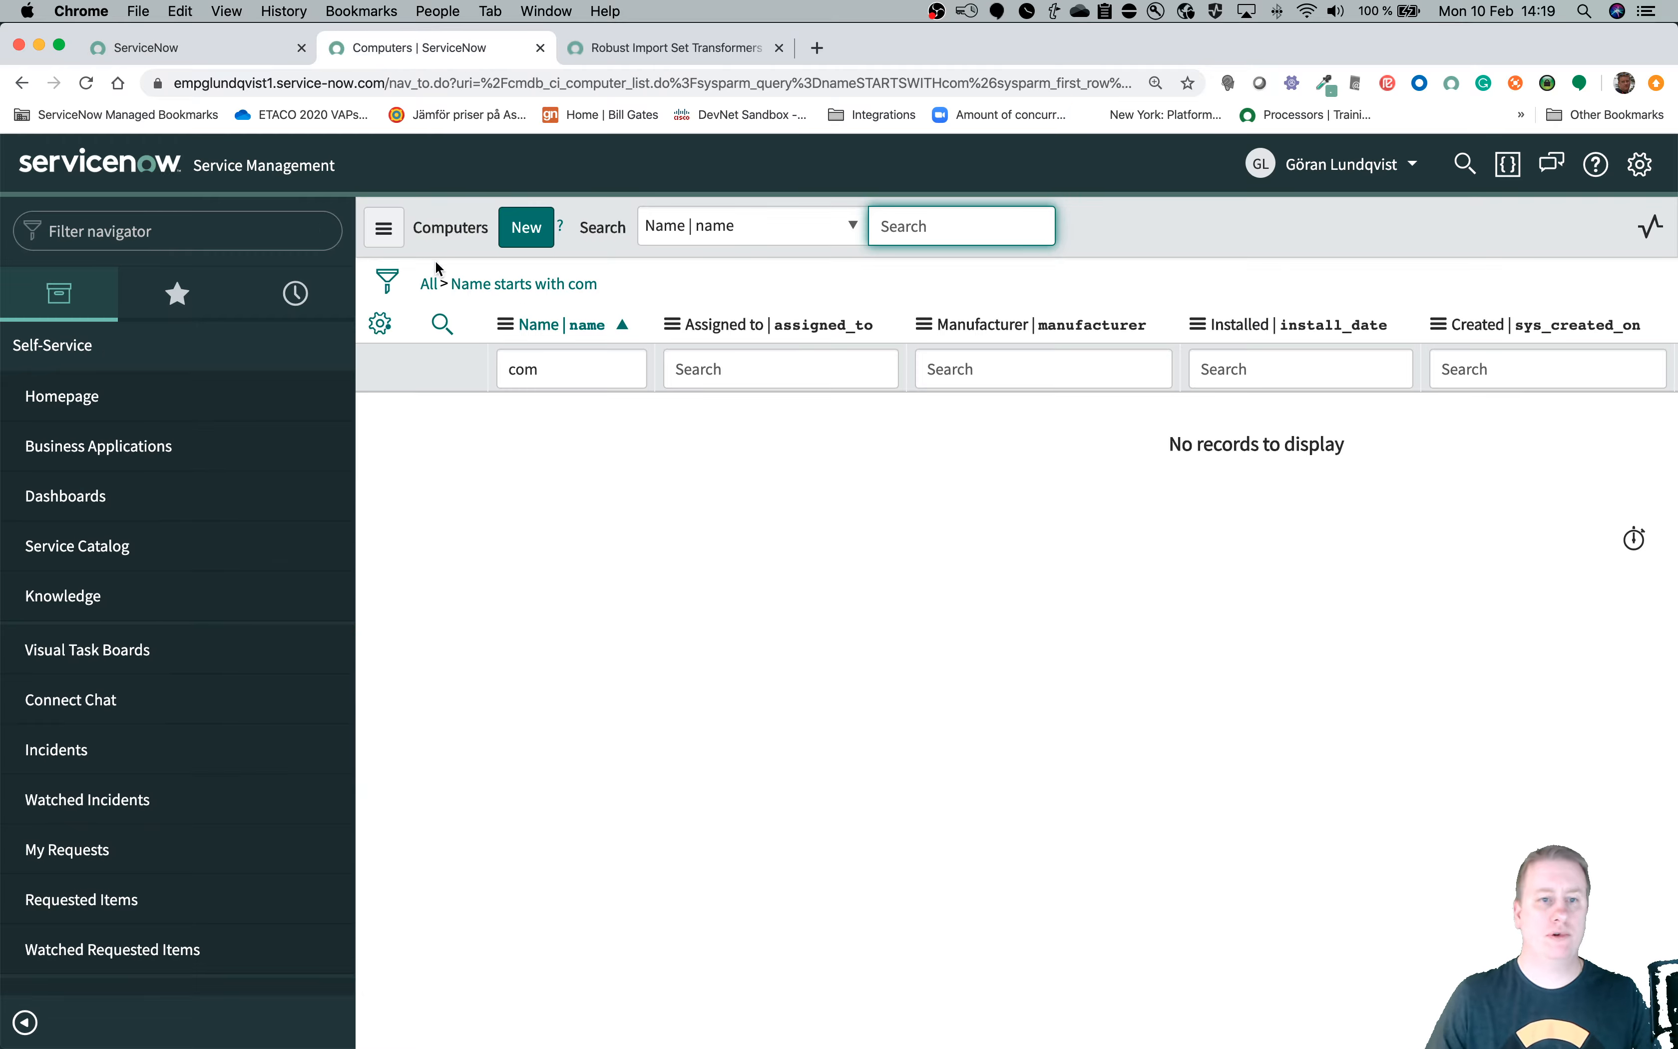
left_click(553, 285)
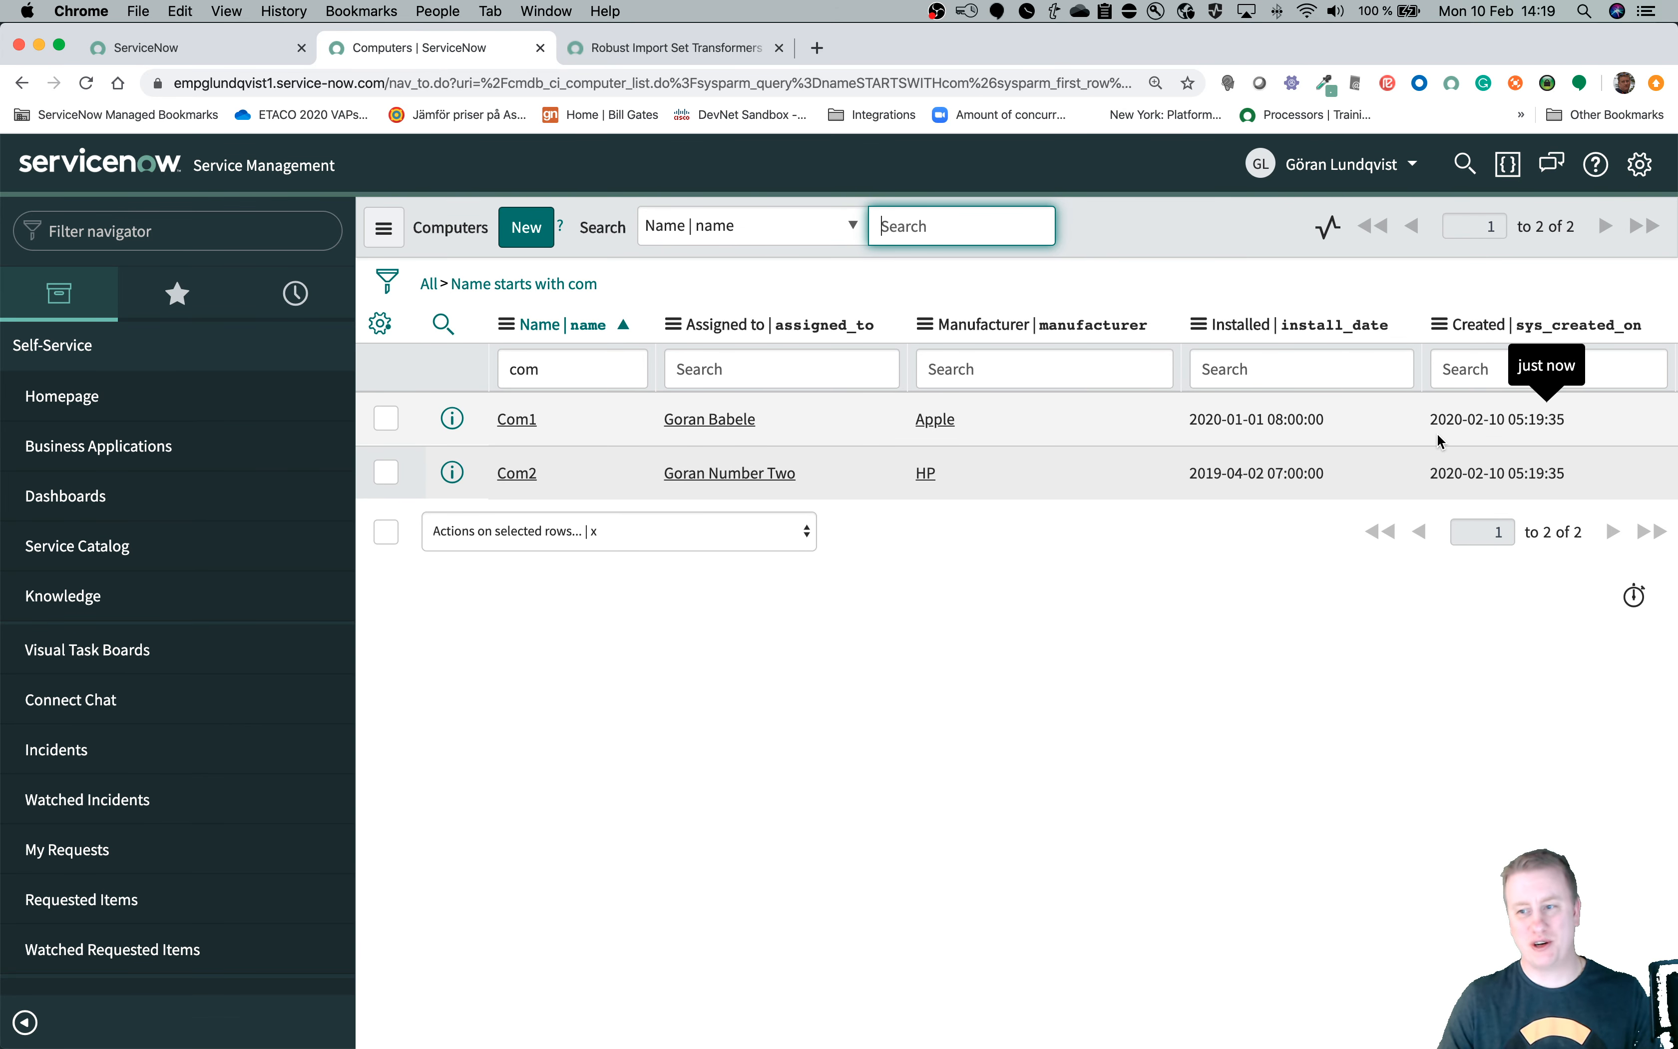
Set the general Date/Time display setting to Both and return to the Computers list.
left_click(1640, 164)
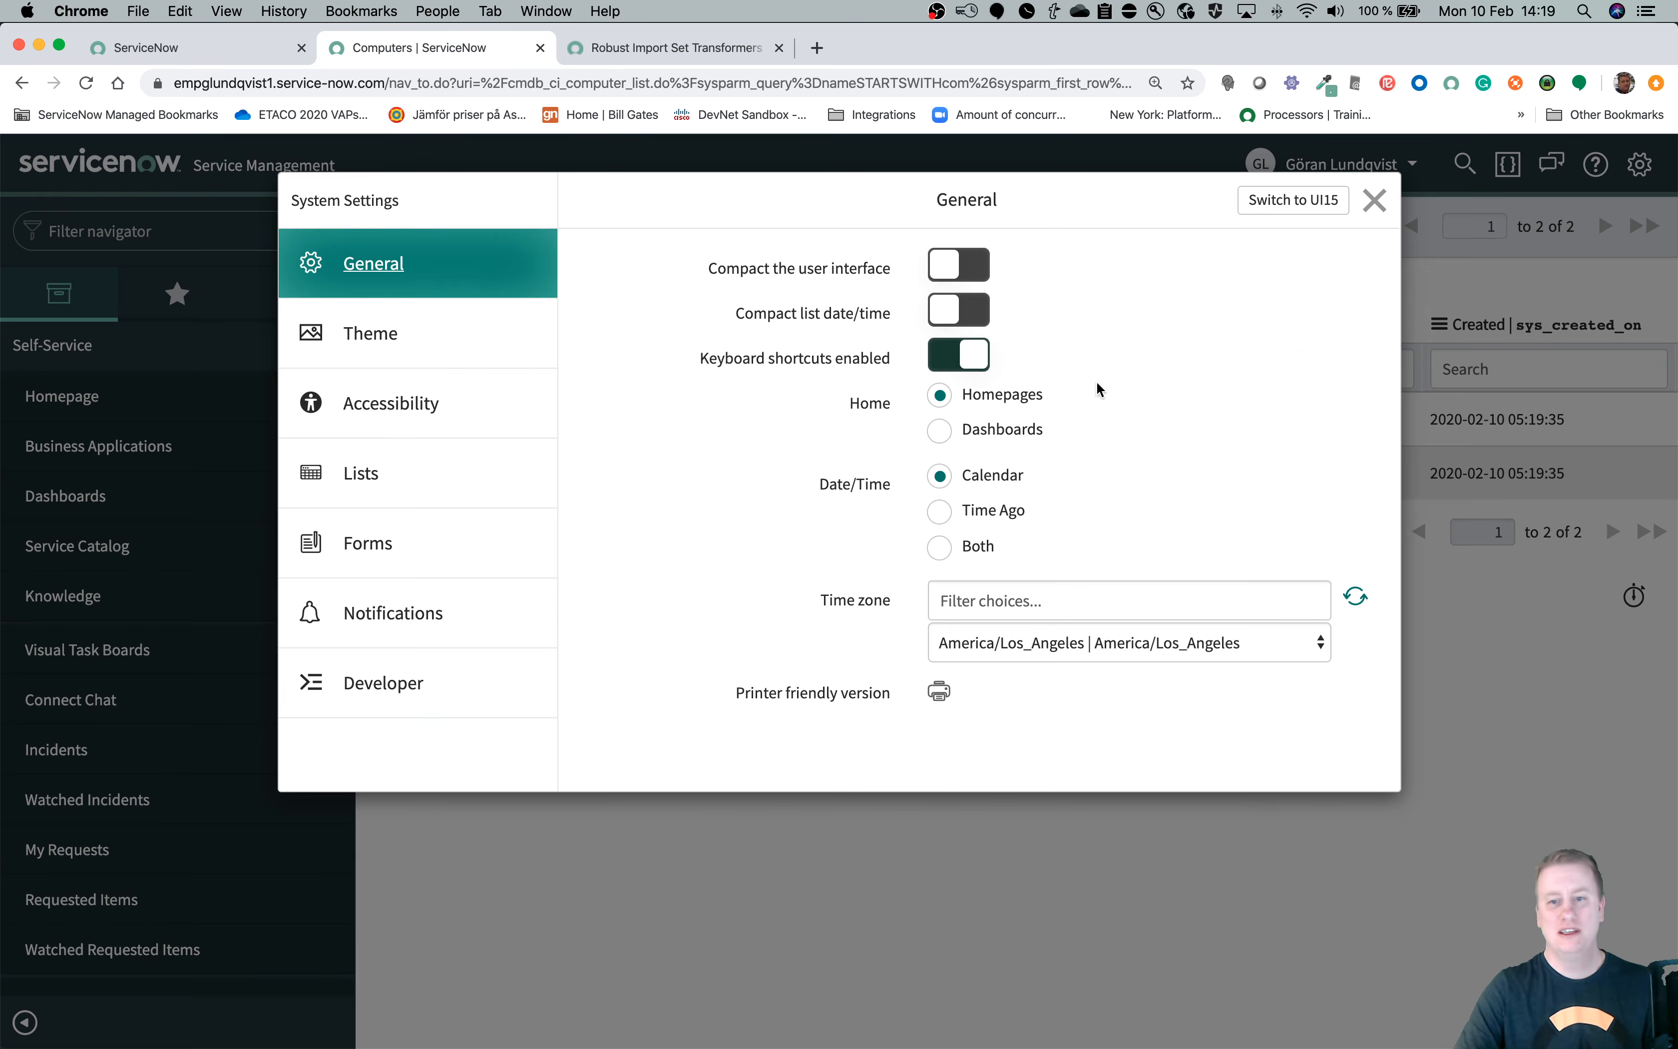
left_click(940, 547)
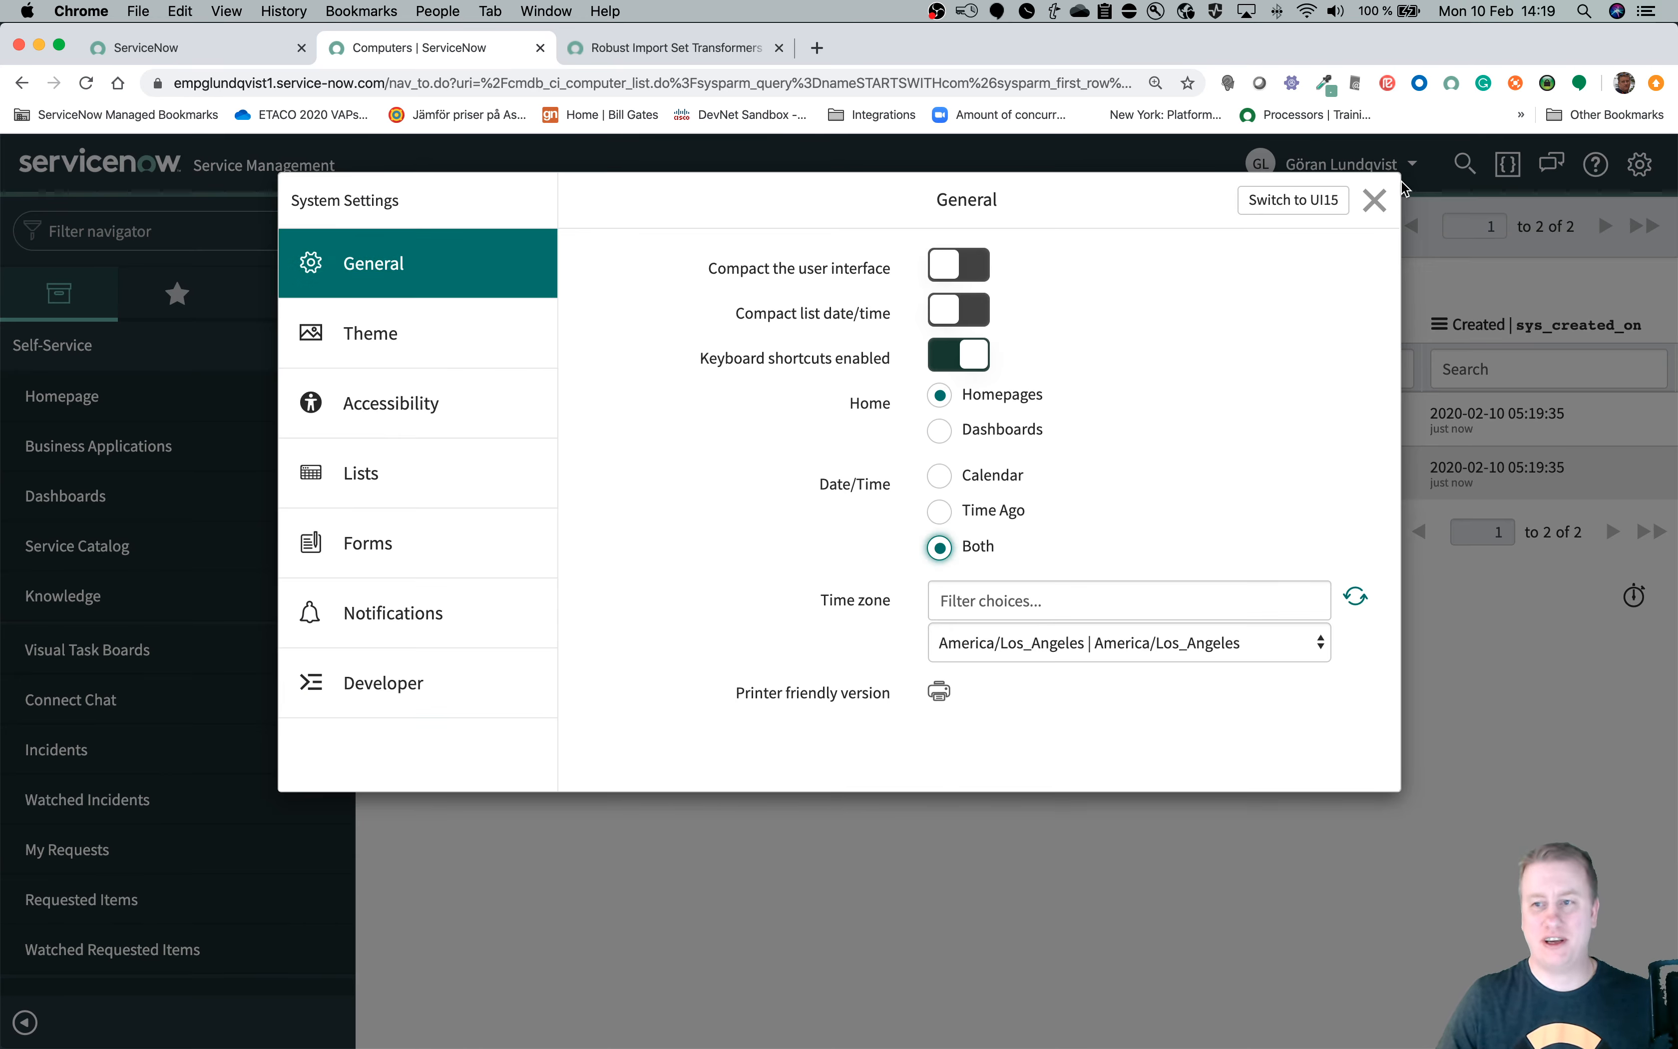
left_click(1374, 199)
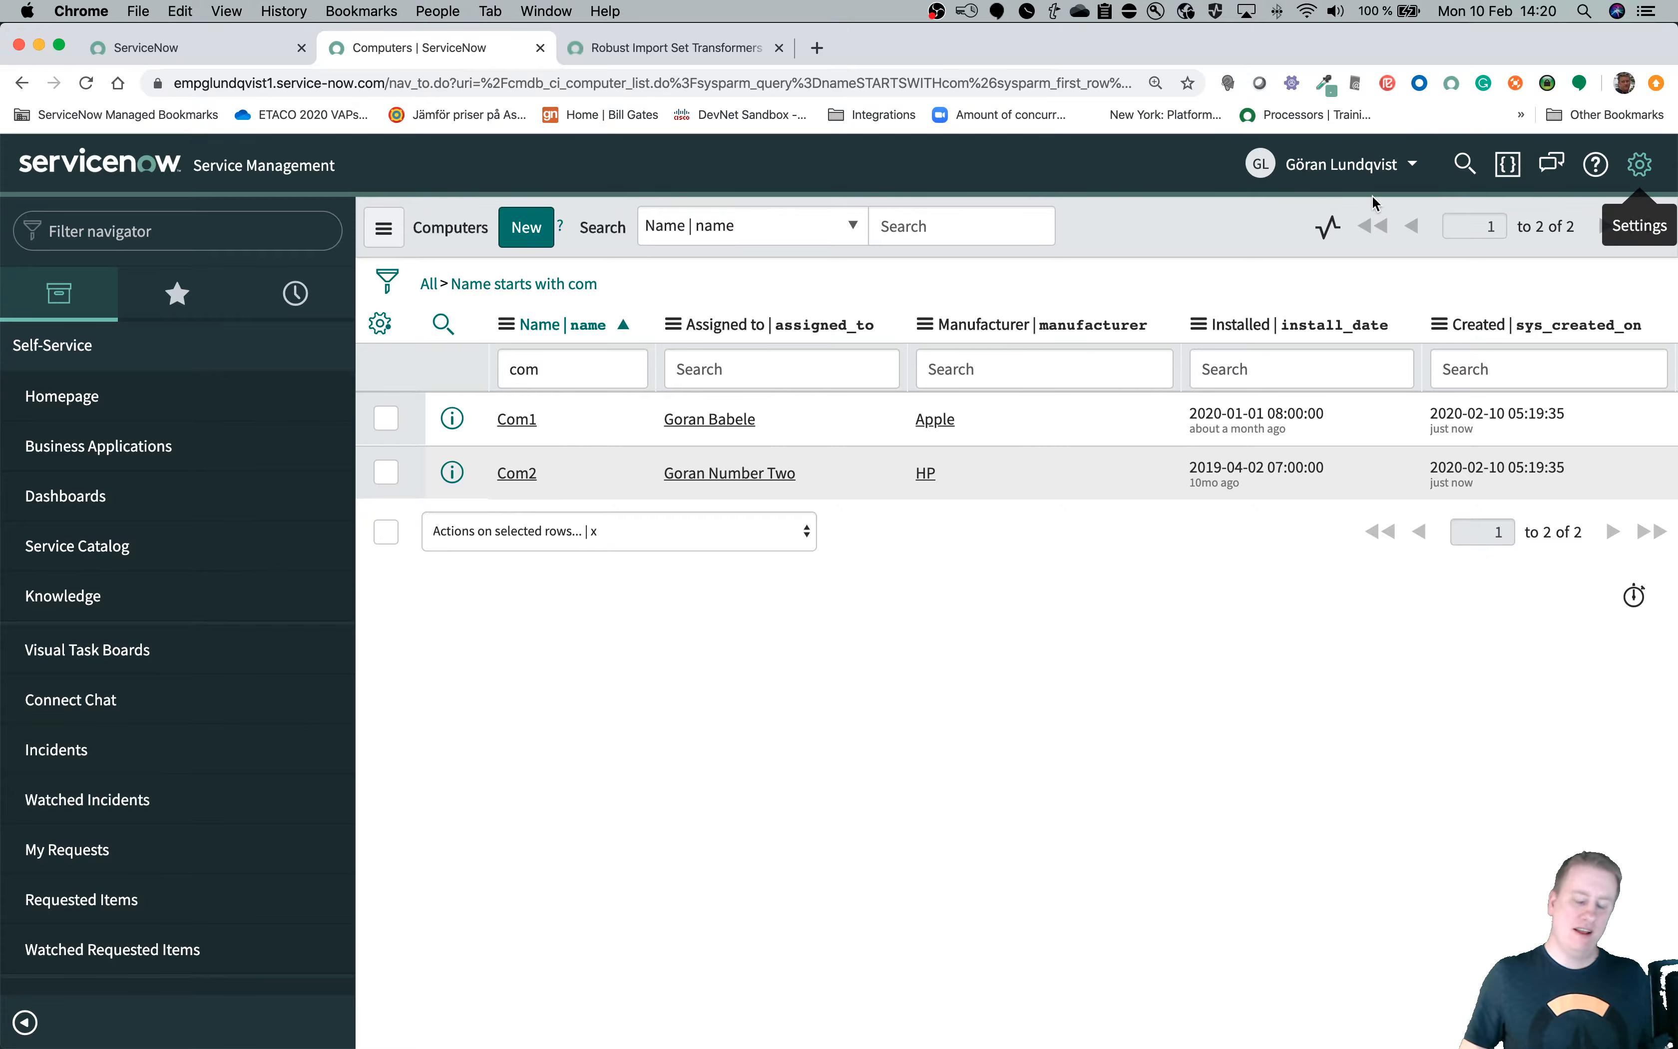